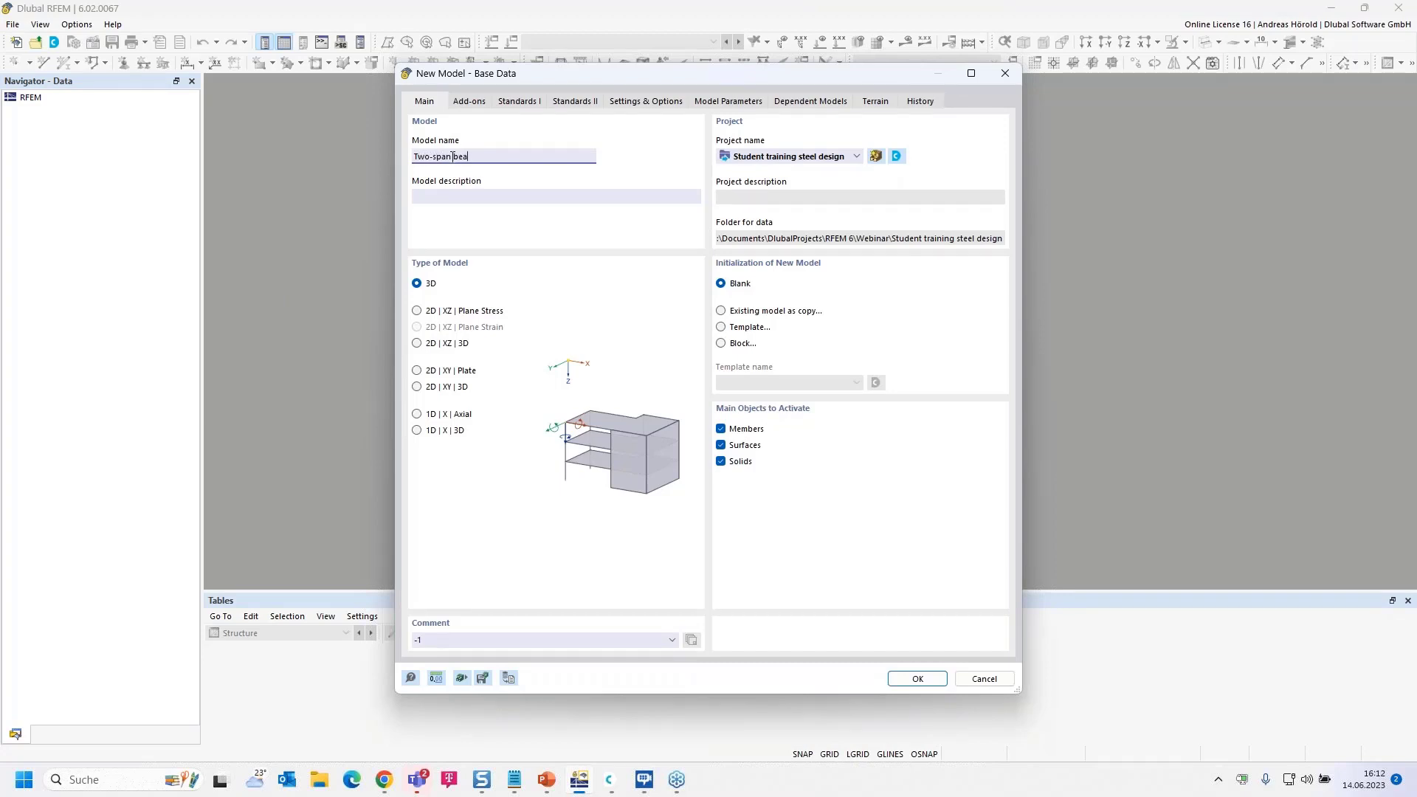
# Step: Set the model type to 2D | XZ | Plane Stress and activate the Steel Design add-on
pyautogui.click(417, 313)
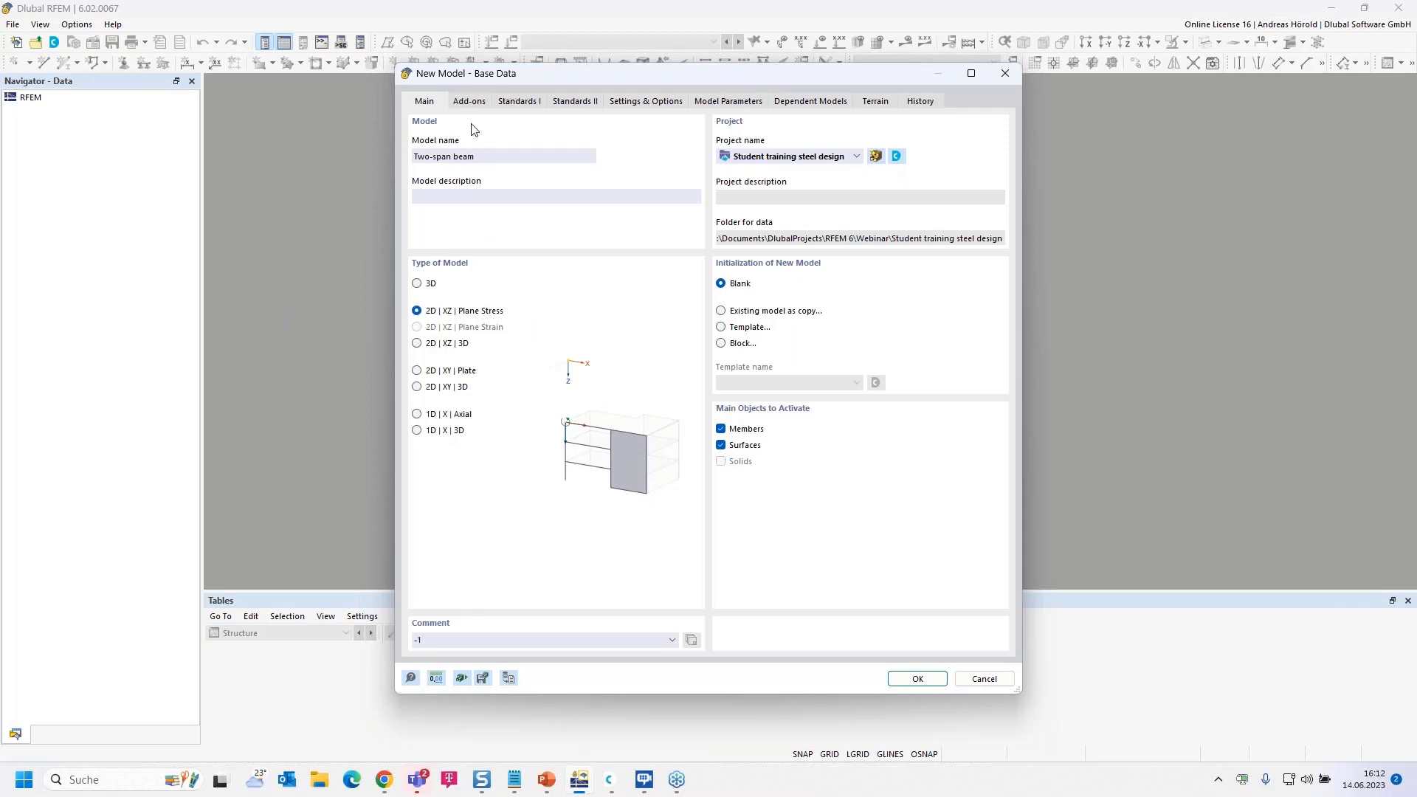
pyautogui.click(469, 102)
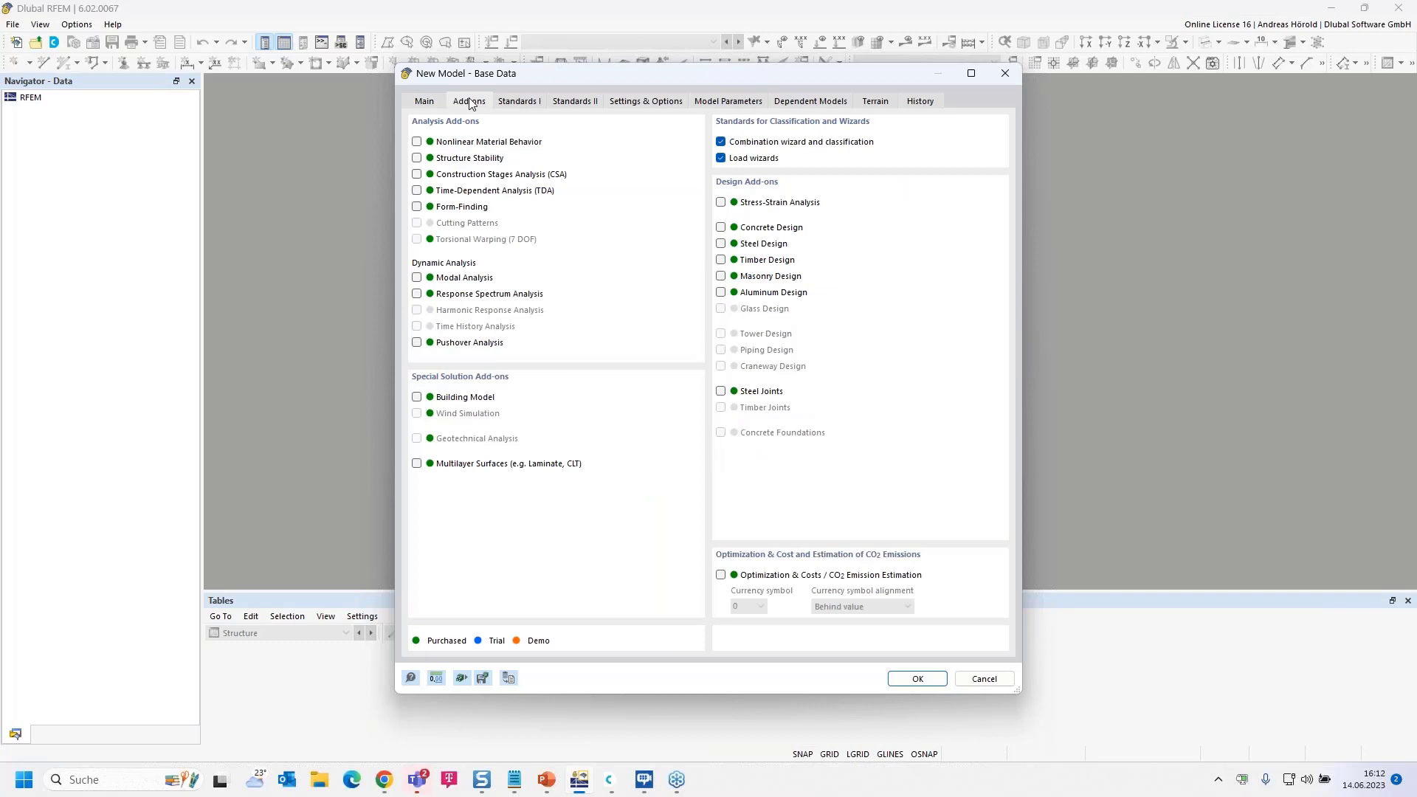
pyautogui.click(721, 244)
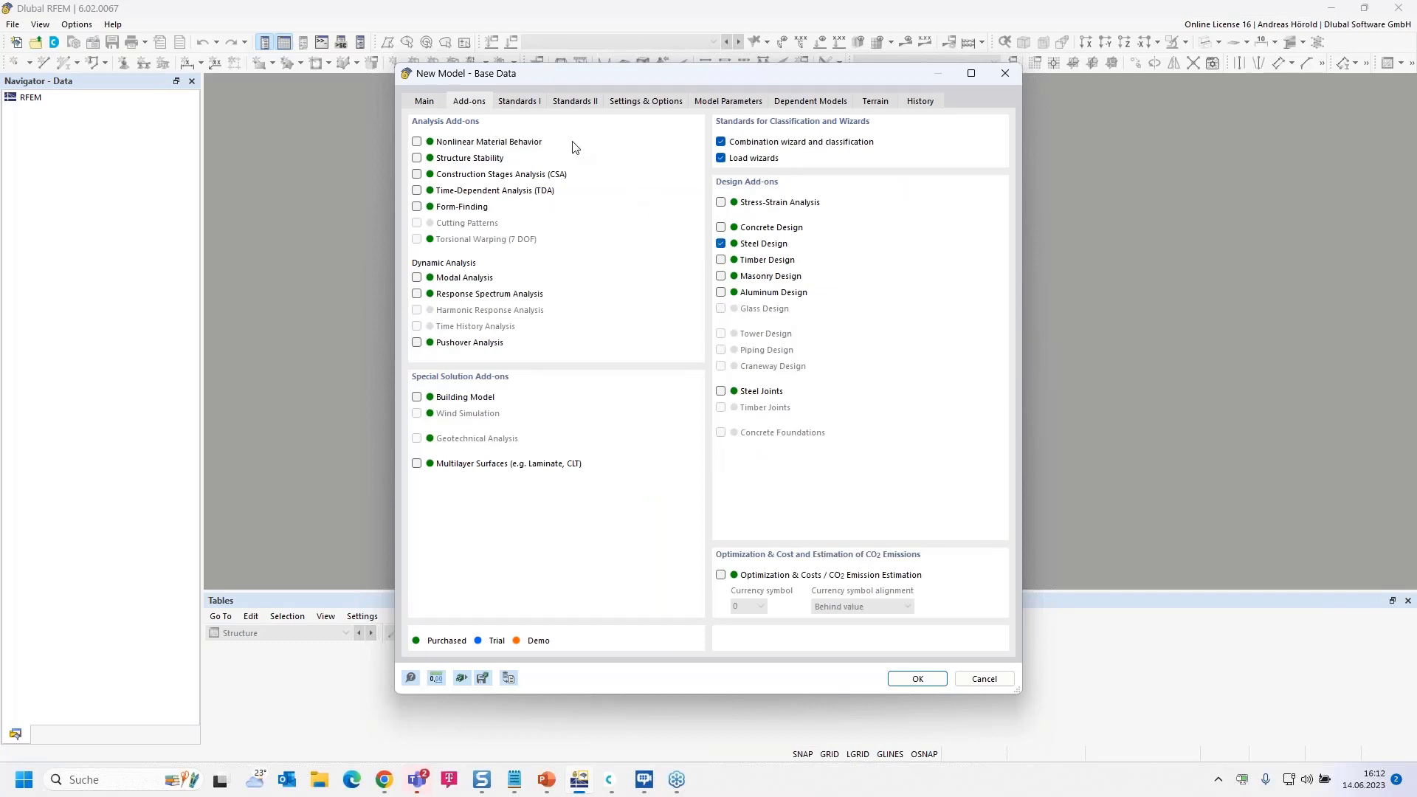
# Step: Set the national annex for load case classification and the combination wizard to DIN | 2012-08, keeping standard group EN 1990
pyautogui.click(519, 103)
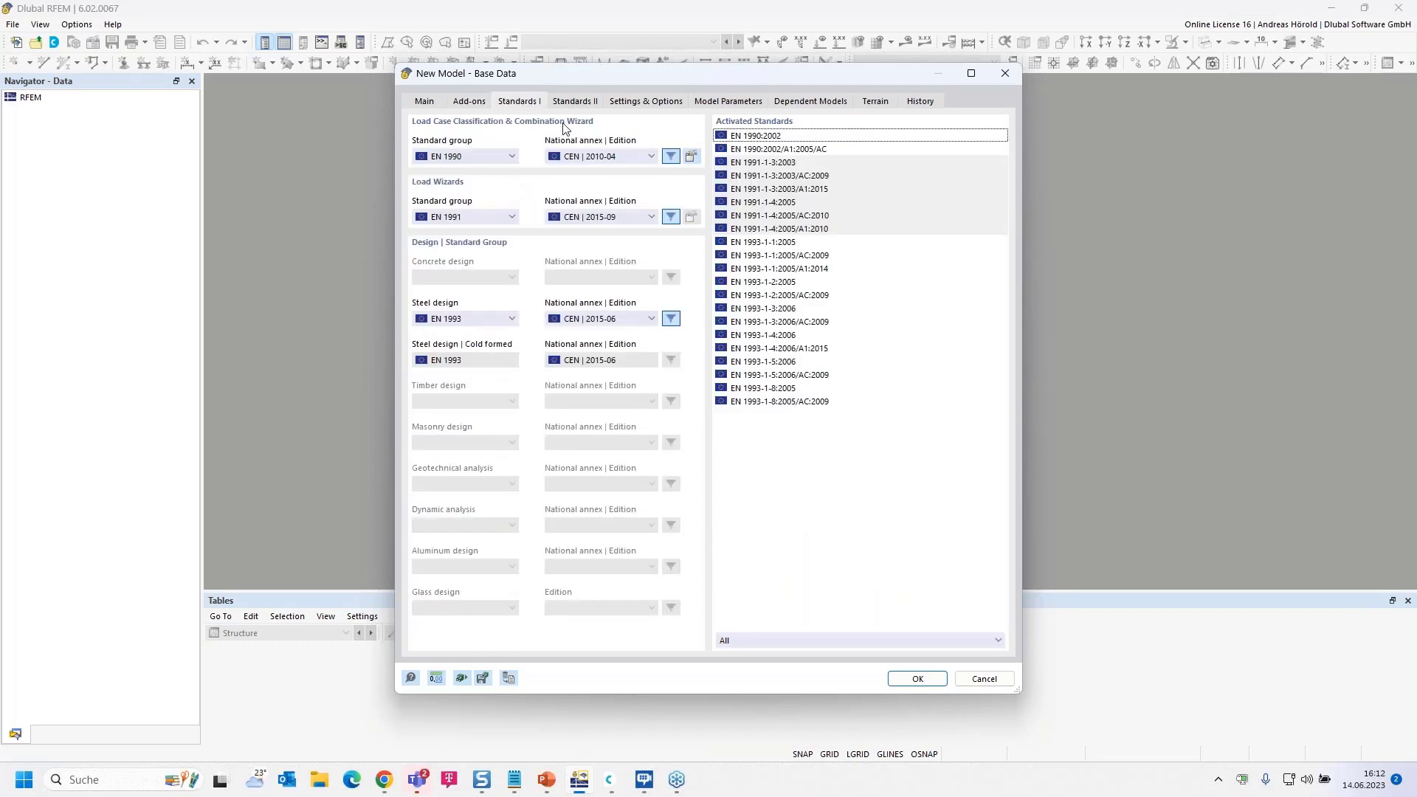
pyautogui.click(617, 158)
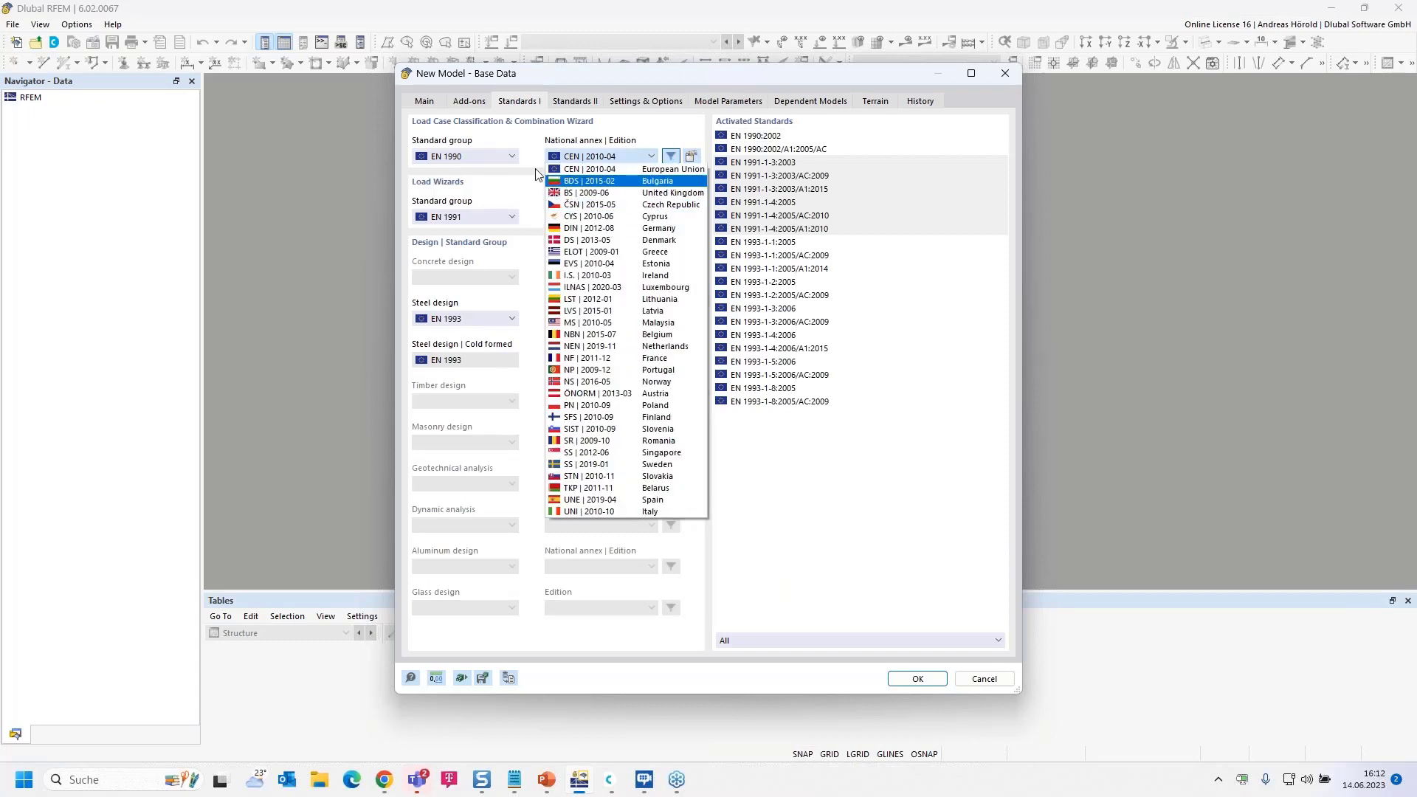
pyautogui.click(511, 155)
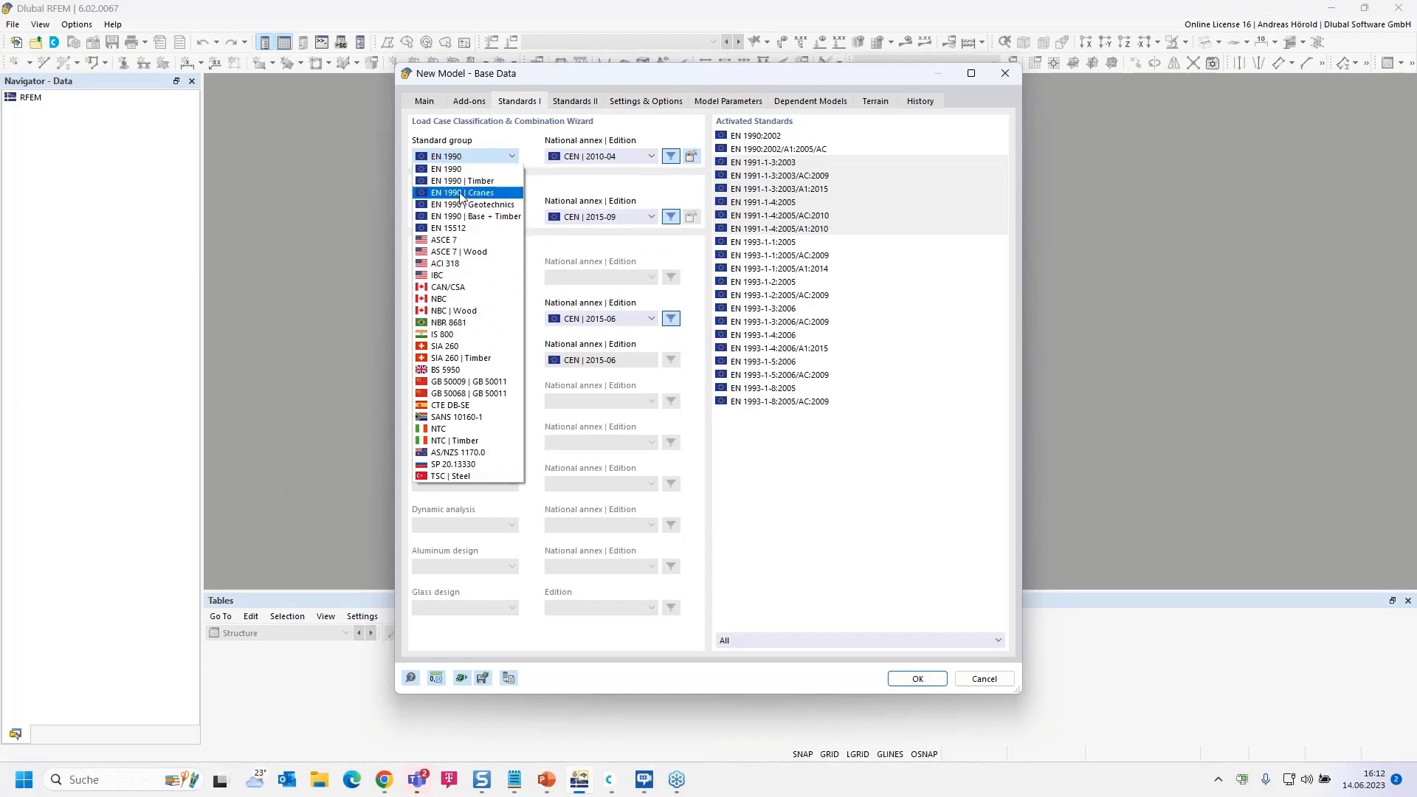
pyautogui.click(512, 151)
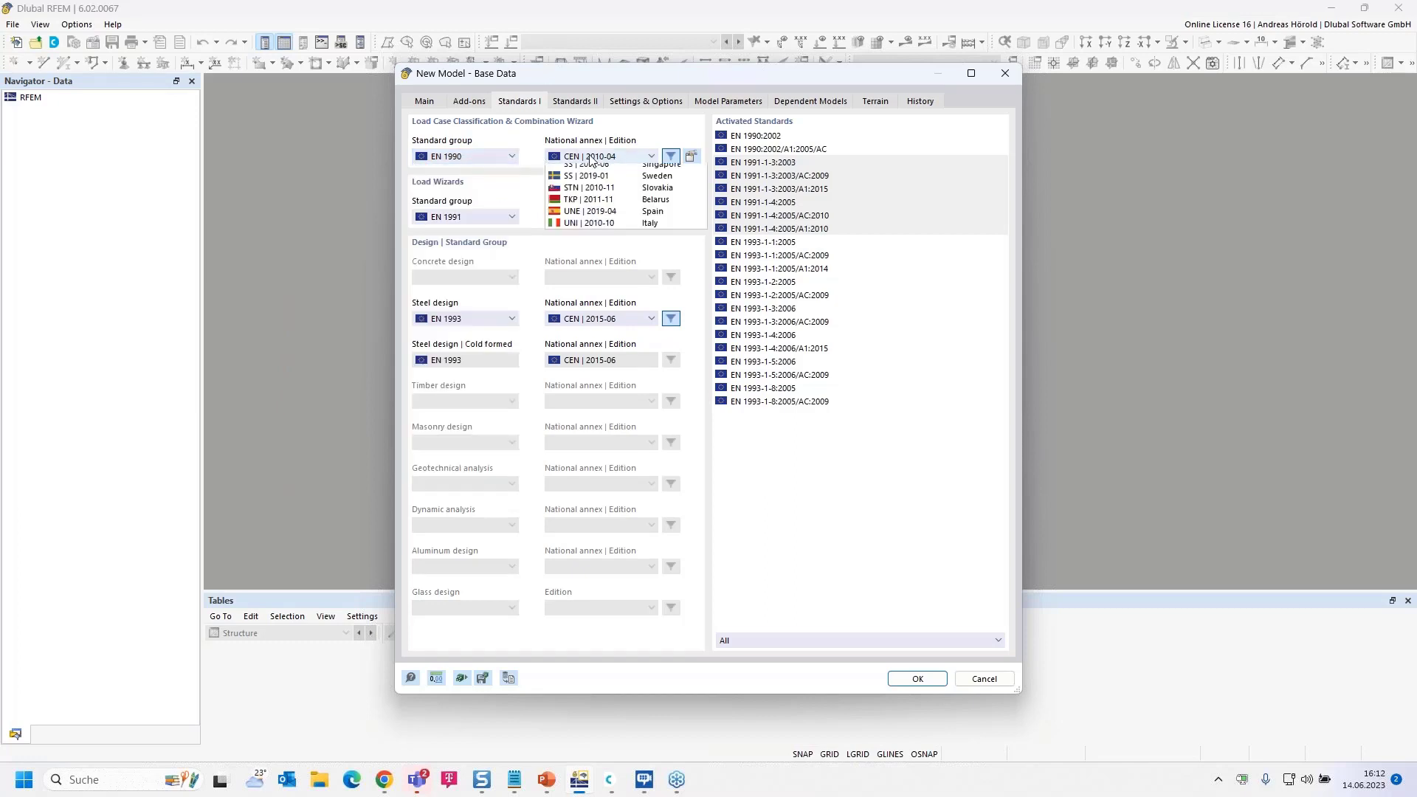
pyautogui.click(583, 157)
pyautogui.click(597, 230)
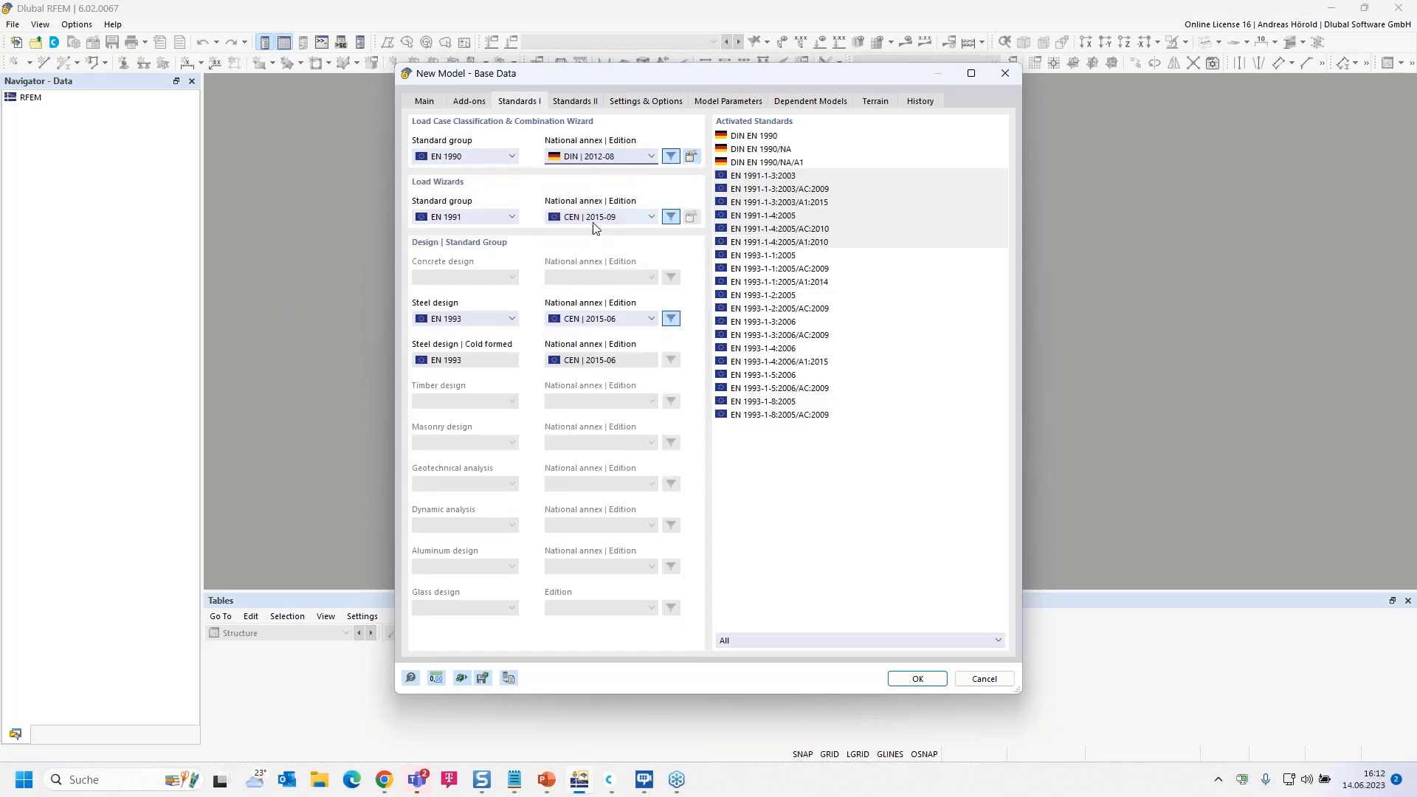
# Step: Set the load wizards' national annex to DIN | 2019-04 under standard group EN 1991
pyautogui.click(471, 218)
pyautogui.click(470, 220)
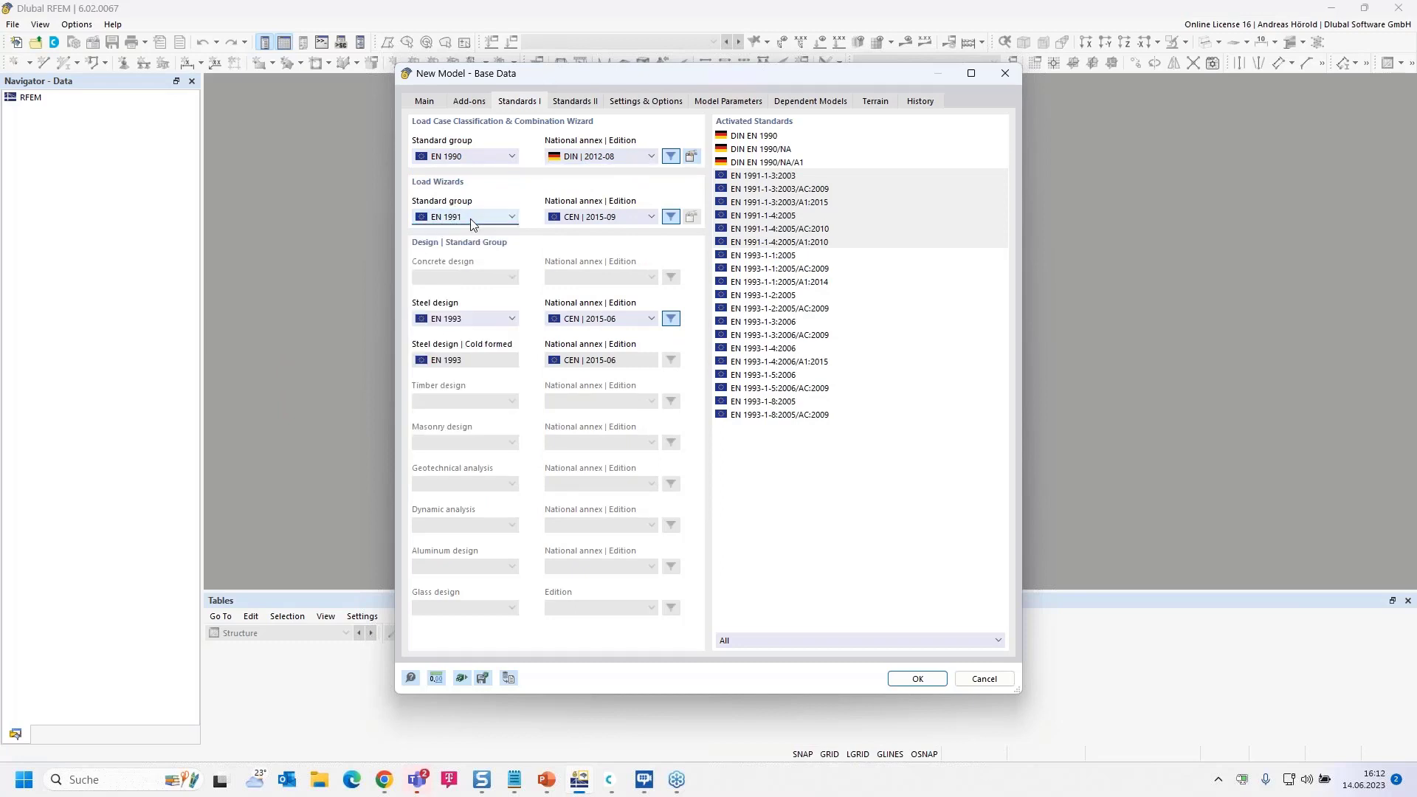
pyautogui.click(594, 217)
pyautogui.click(596, 301)
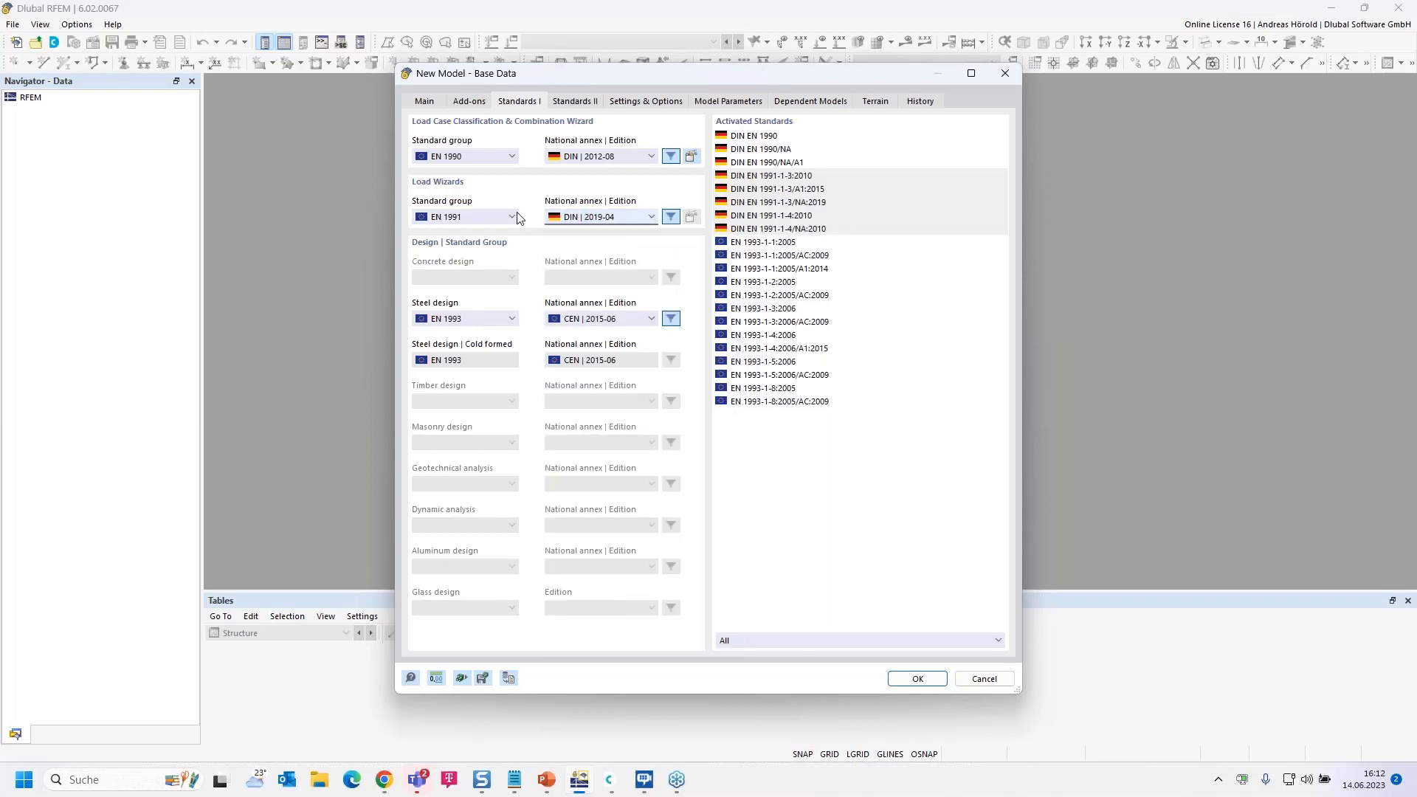
# Step: Set the steel design national annex to DIN | 2020-11 under EN 1993 and create the model
pyautogui.click(478, 324)
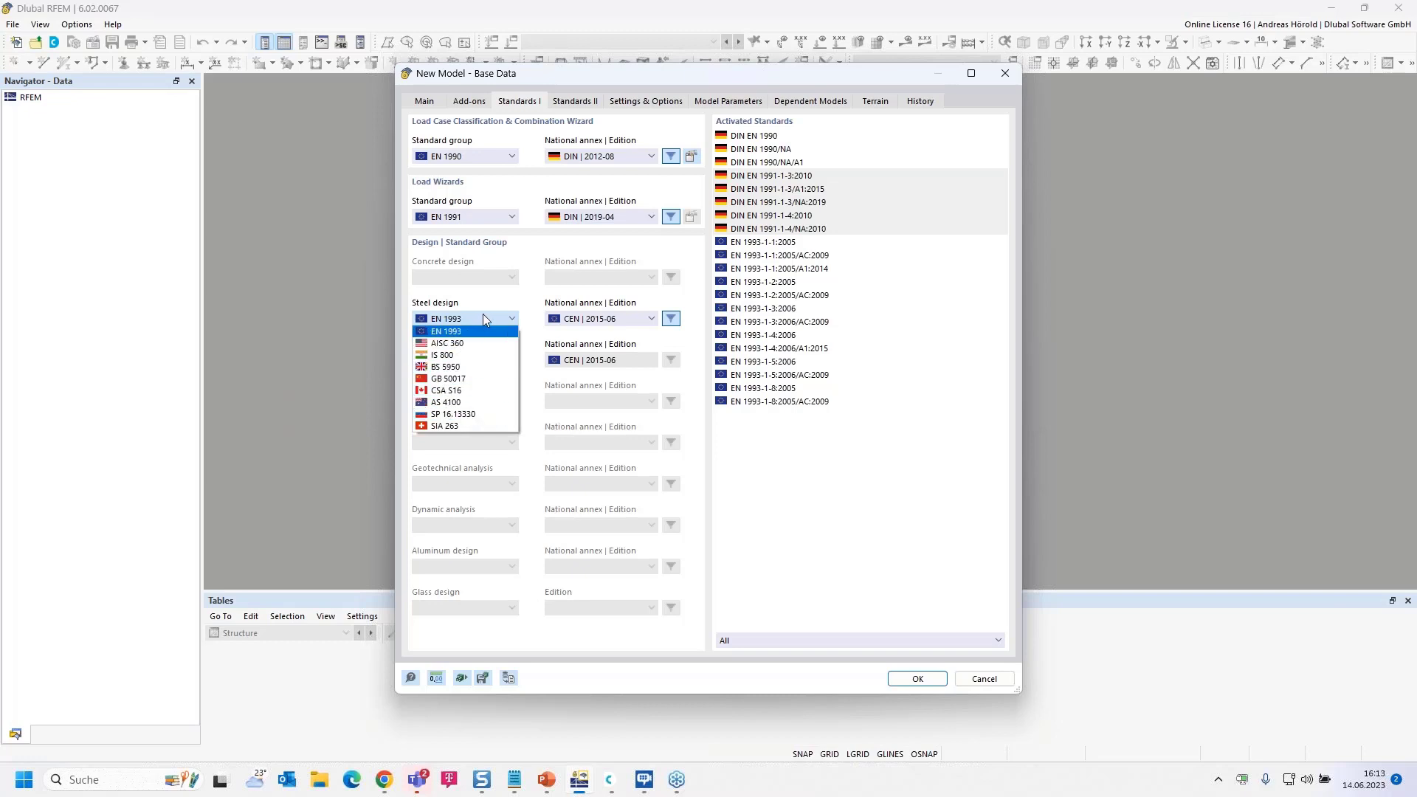
pyautogui.click(484, 316)
pyautogui.click(577, 322)
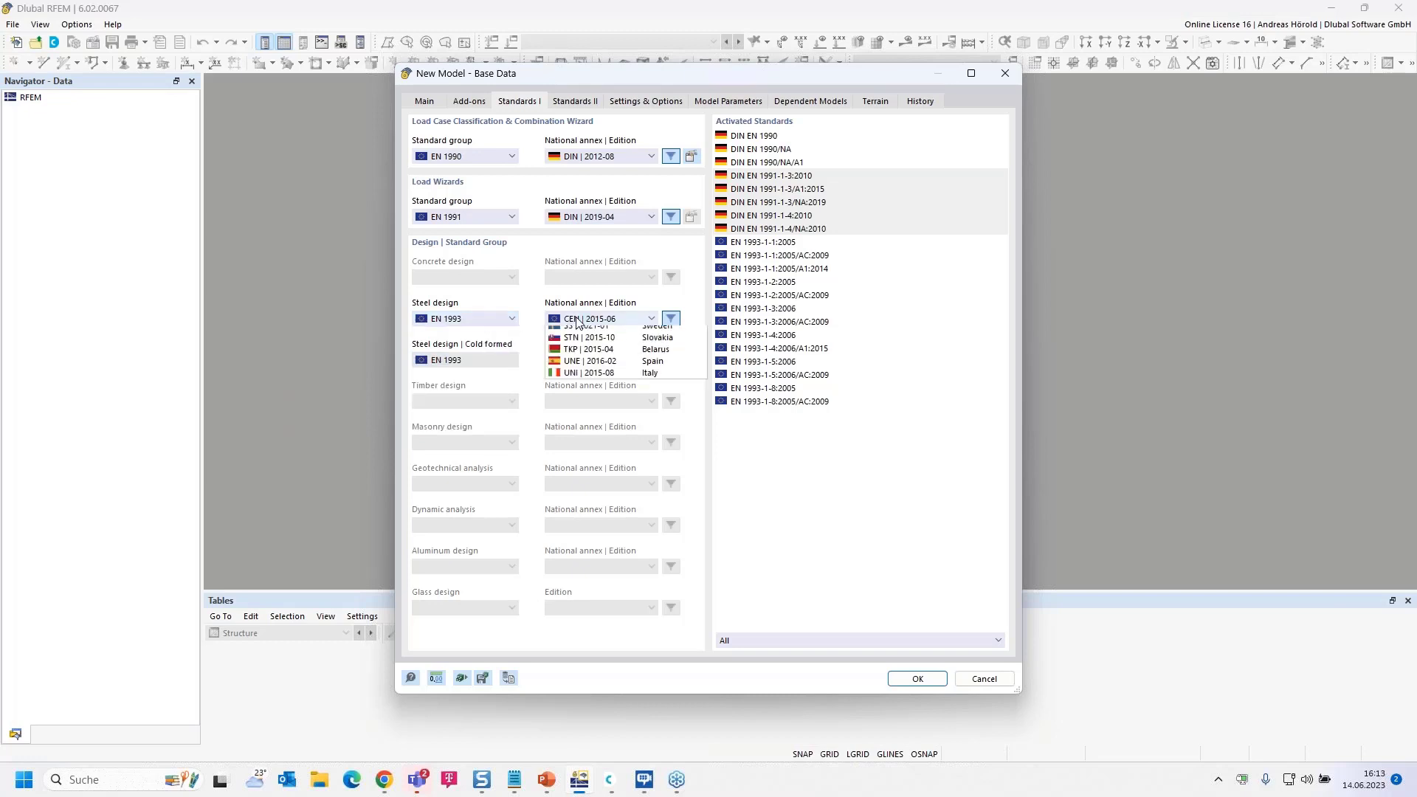
pyautogui.click(619, 401)
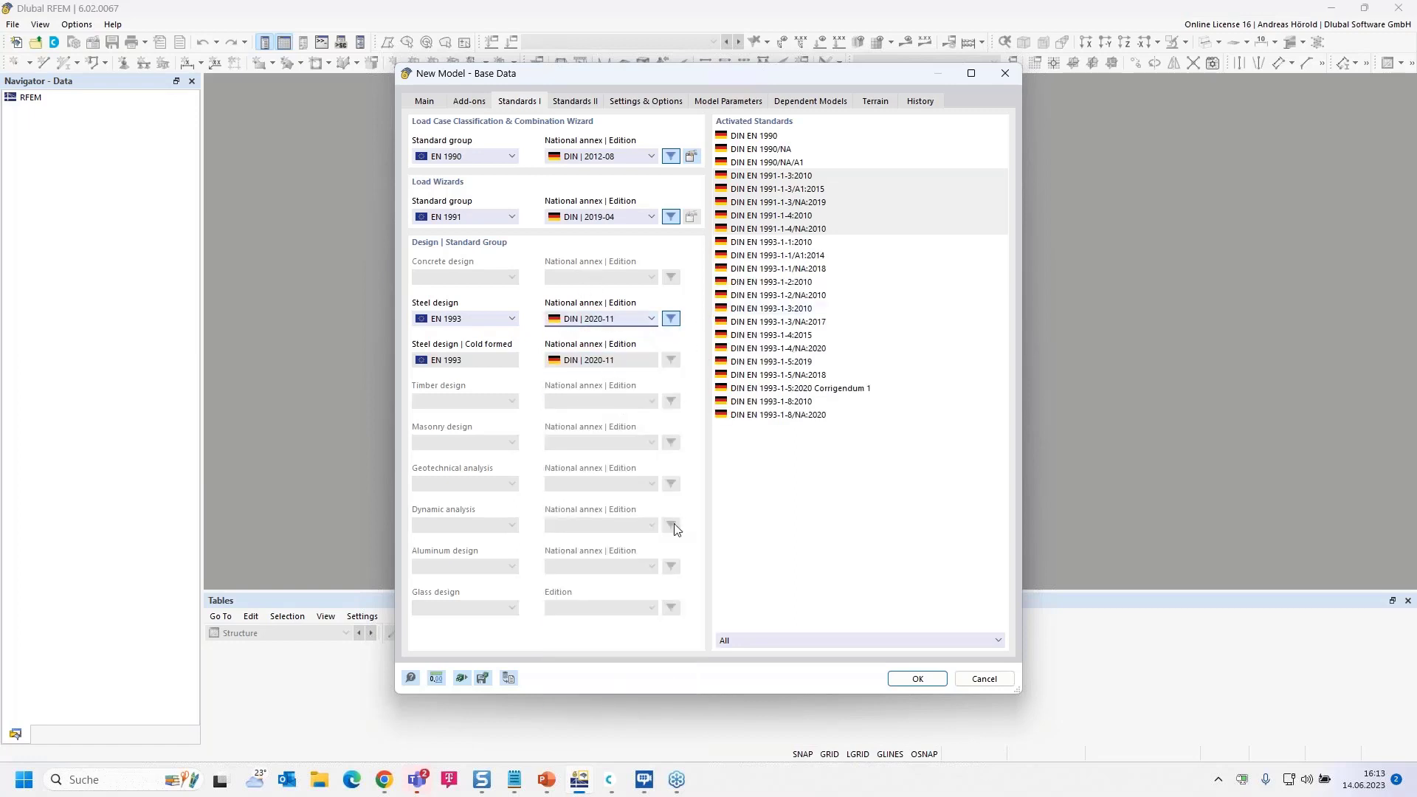
pyautogui.click(920, 684)
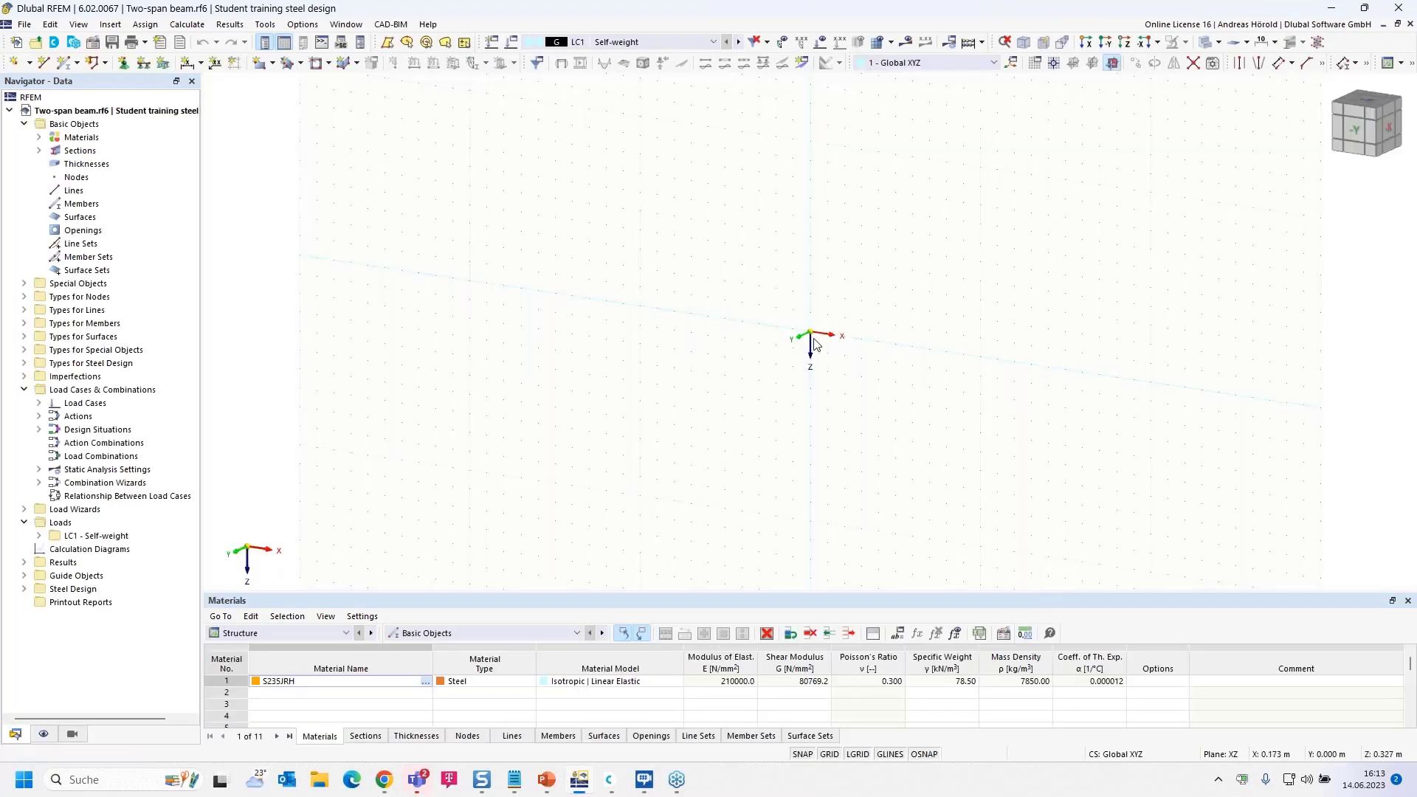
# Step: Show the work plane in reverse Y-direction and inspect its grid and snap settings without changing them
pyautogui.click(1106, 44)
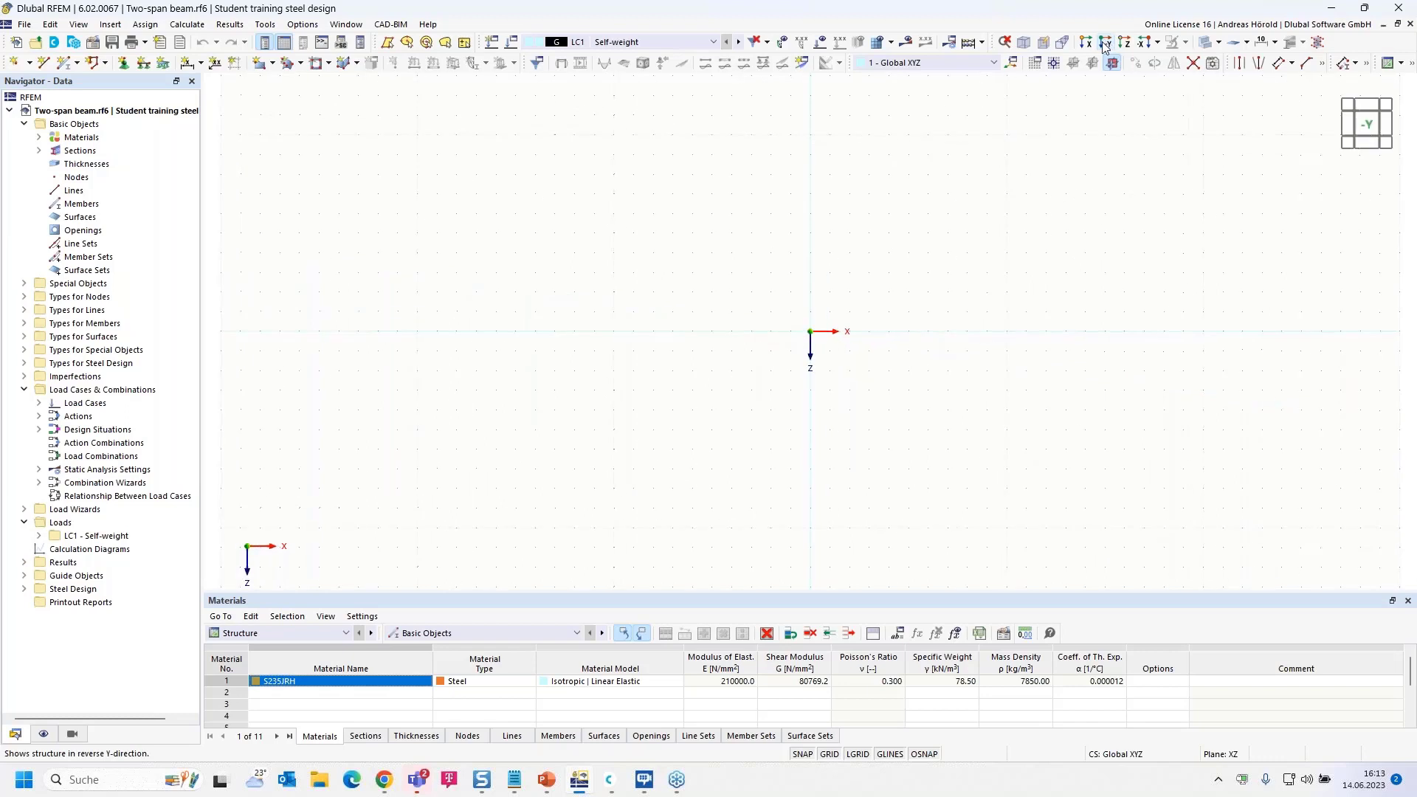
pyautogui.moveTo(941, 343); pyautogui.dragTo(655, 432, button='middle')
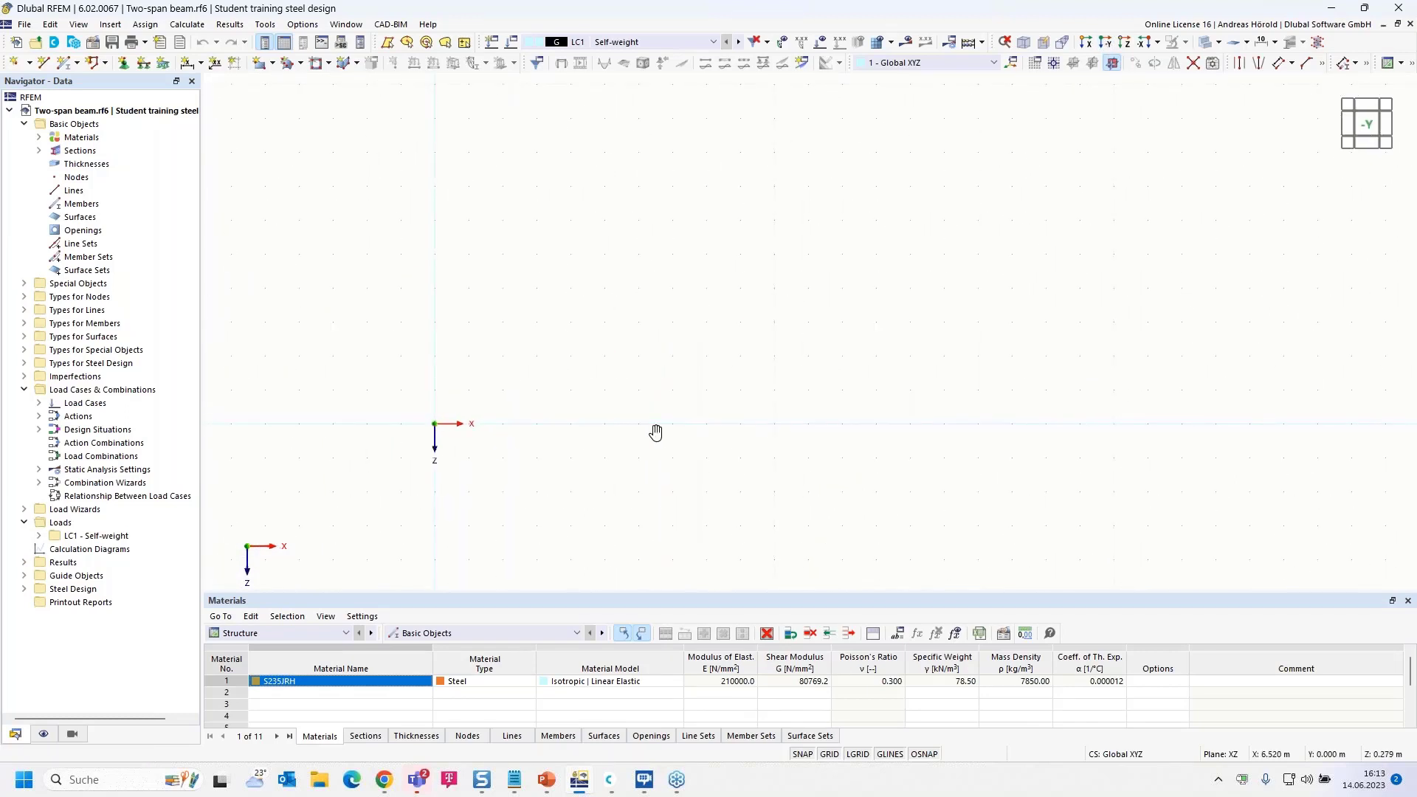
pyautogui.rightClick(830, 760)
pyautogui.click(859, 751)
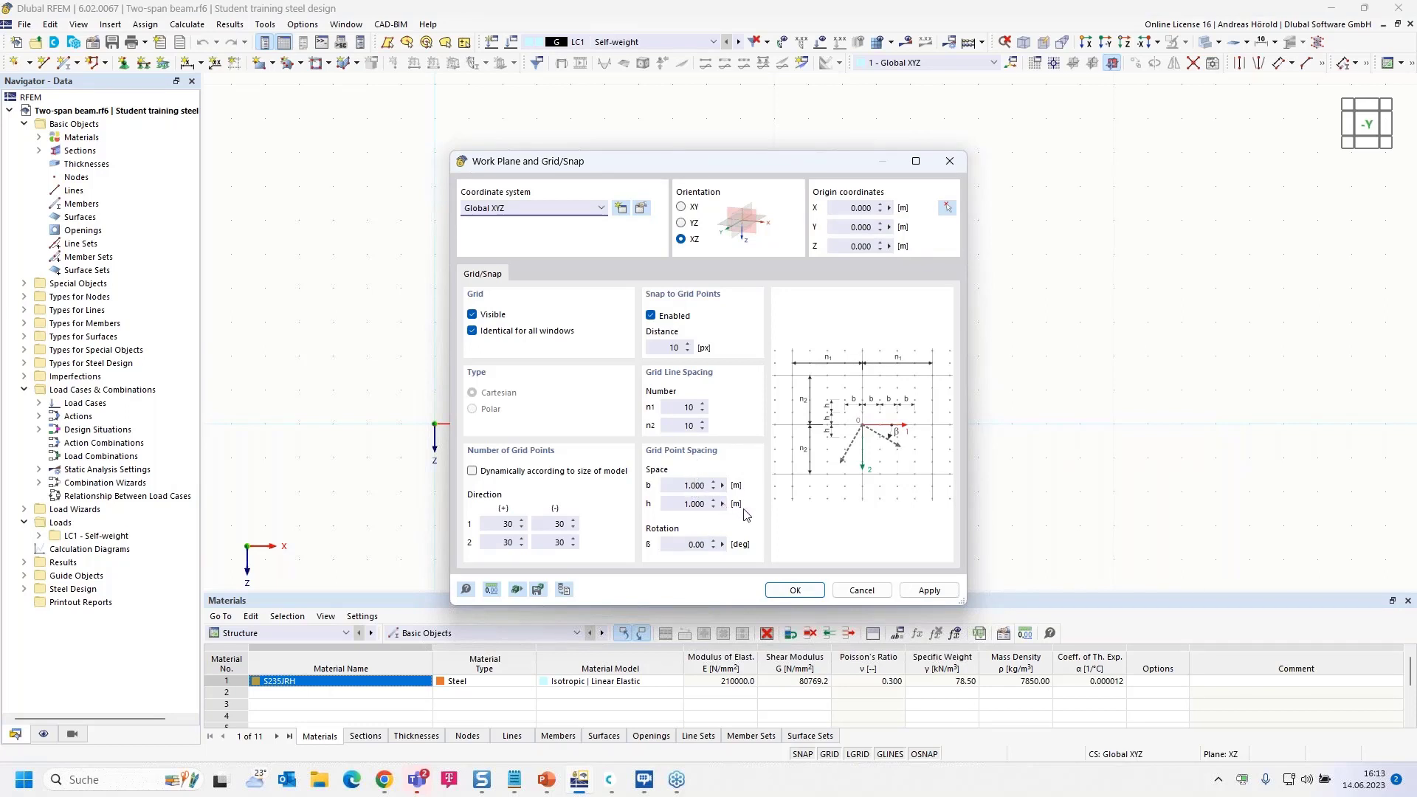
pyautogui.click(862, 590)
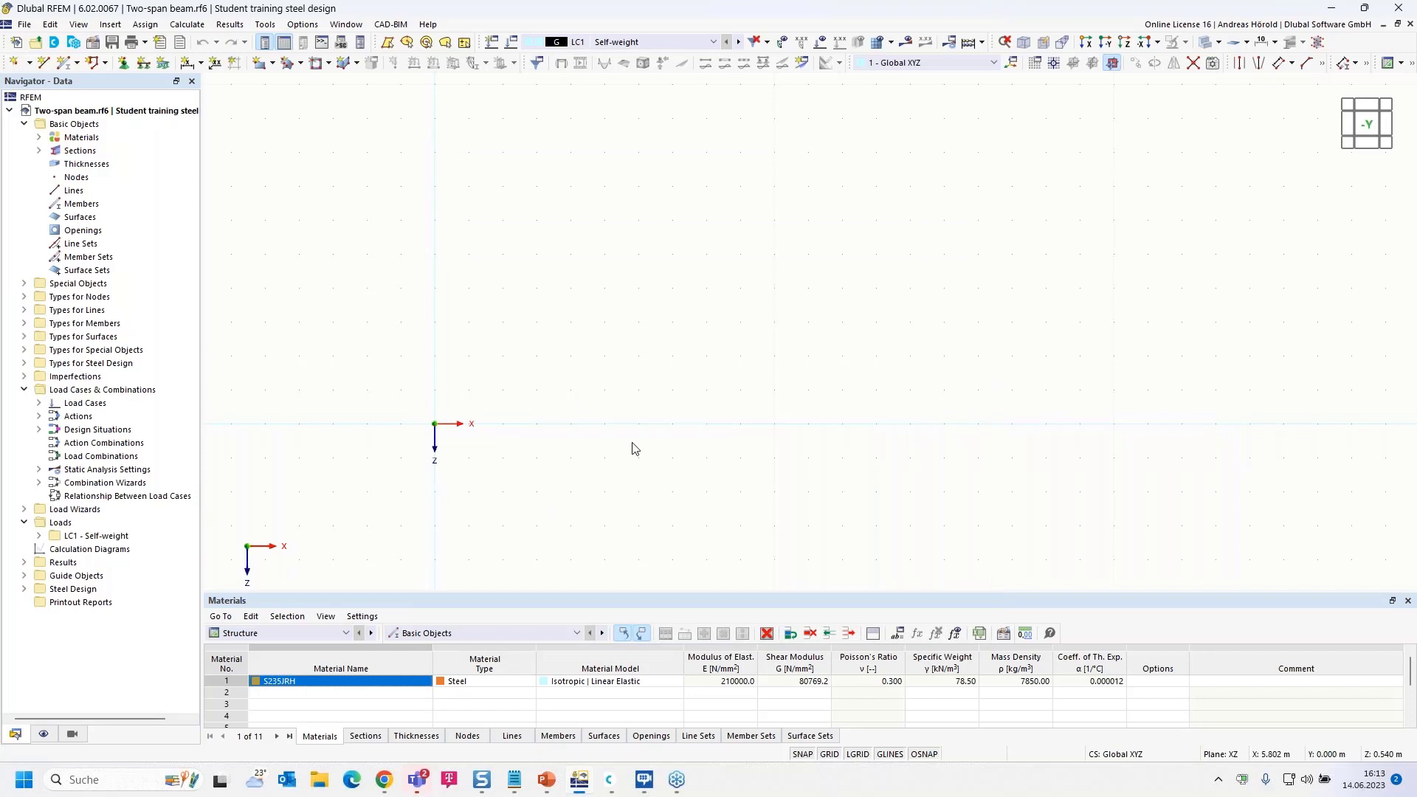
# Step: Start a new beam member and choose the ArcelorMittal IPE 550 section (EN 10365:2017) from the standardized steel library
pyautogui.click(64, 64)
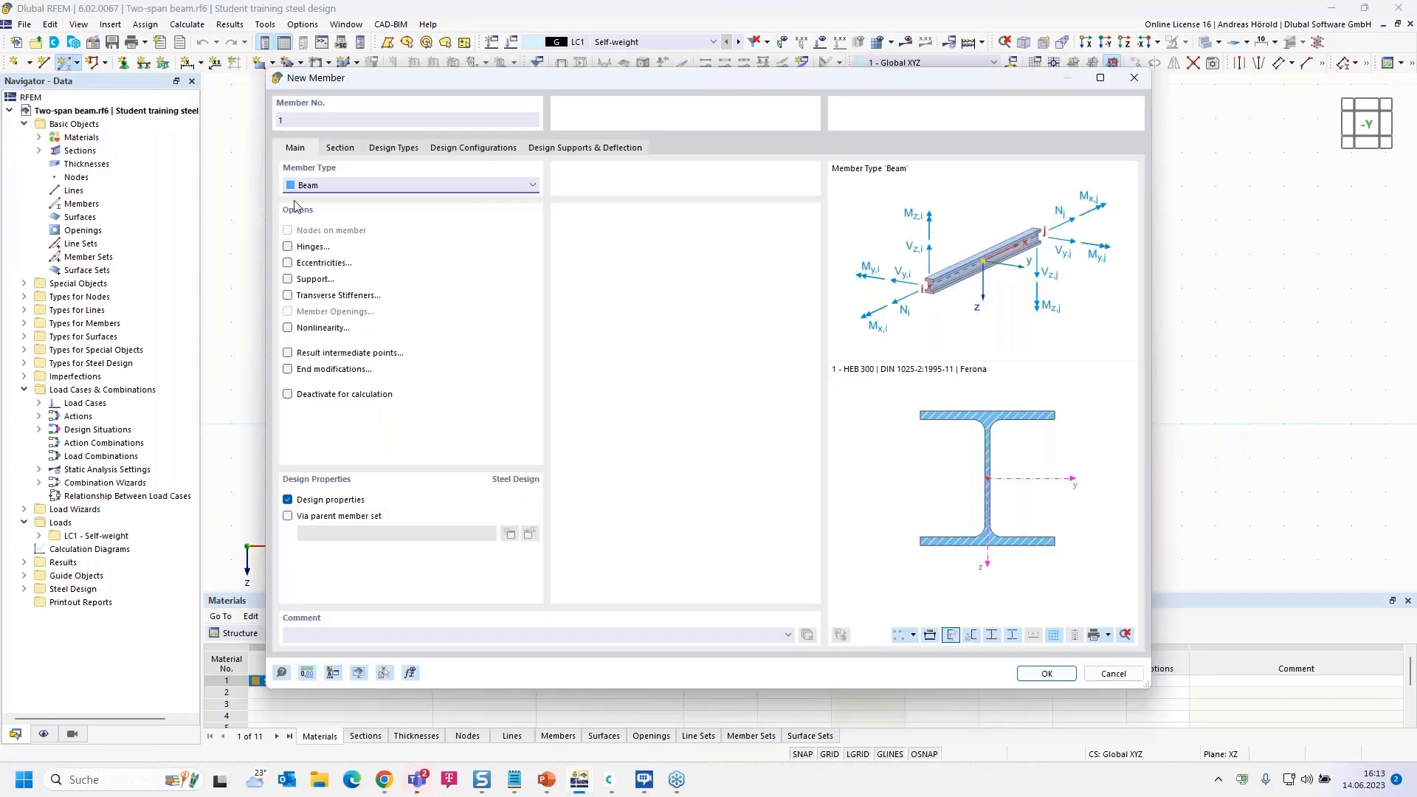
pyautogui.click(341, 149)
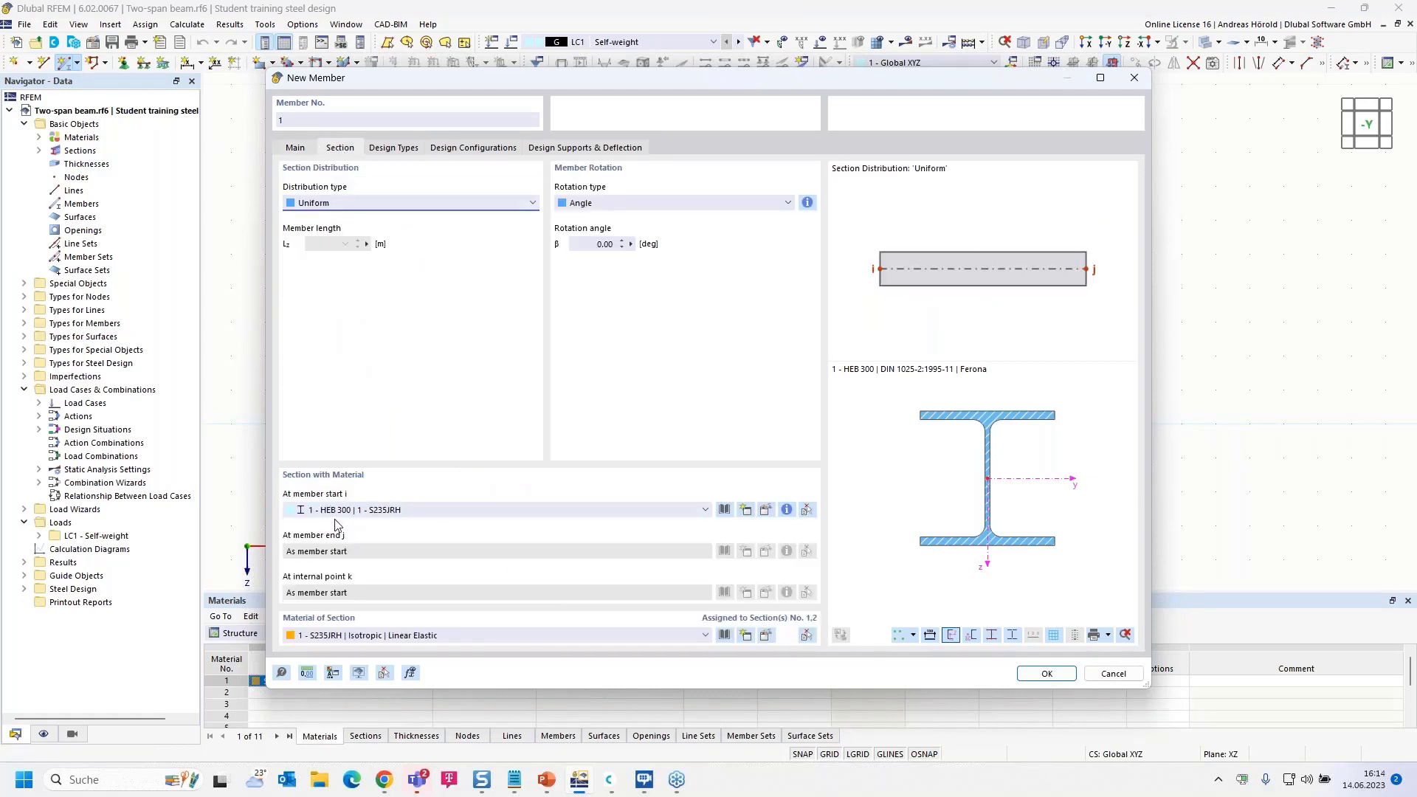
pyautogui.click(724, 509)
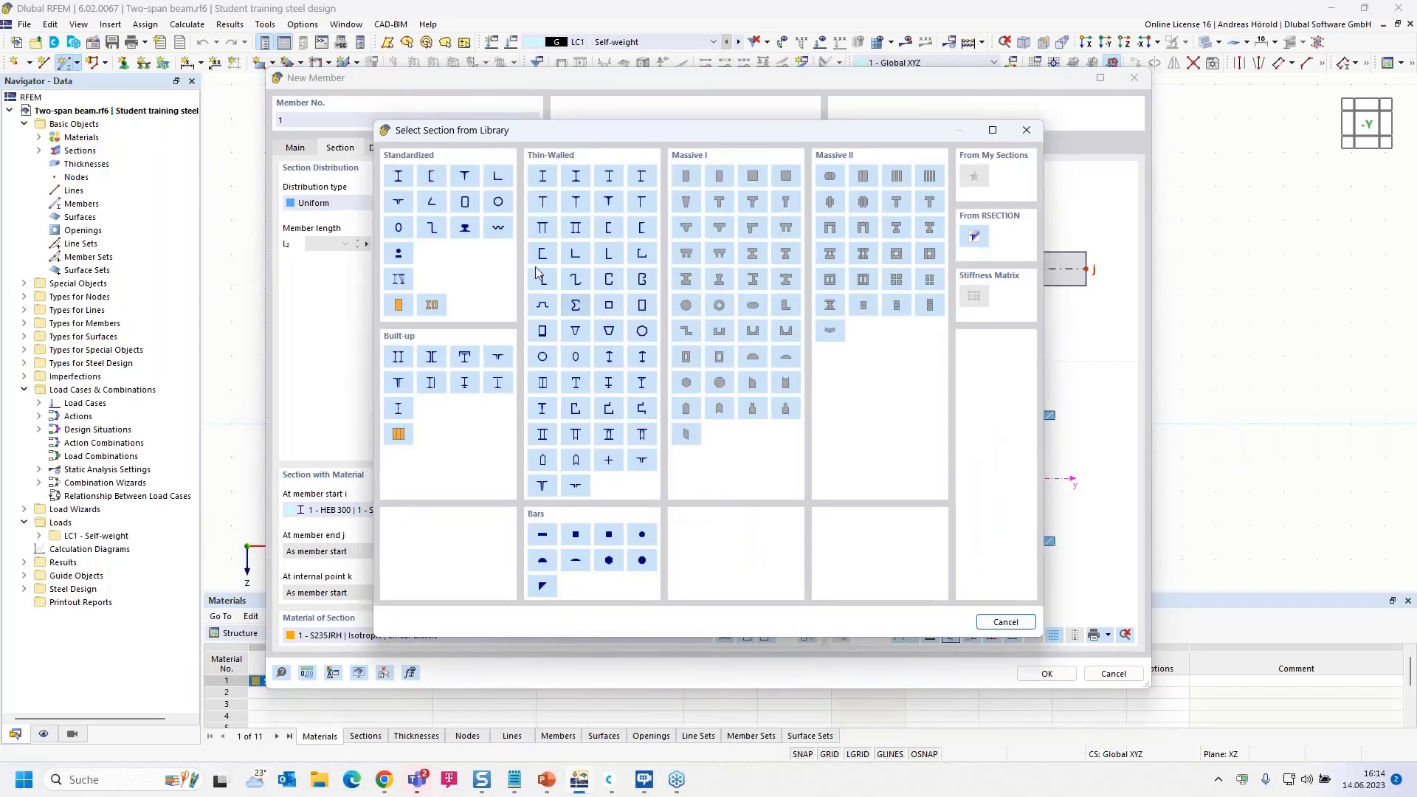
pyautogui.click(398, 176)
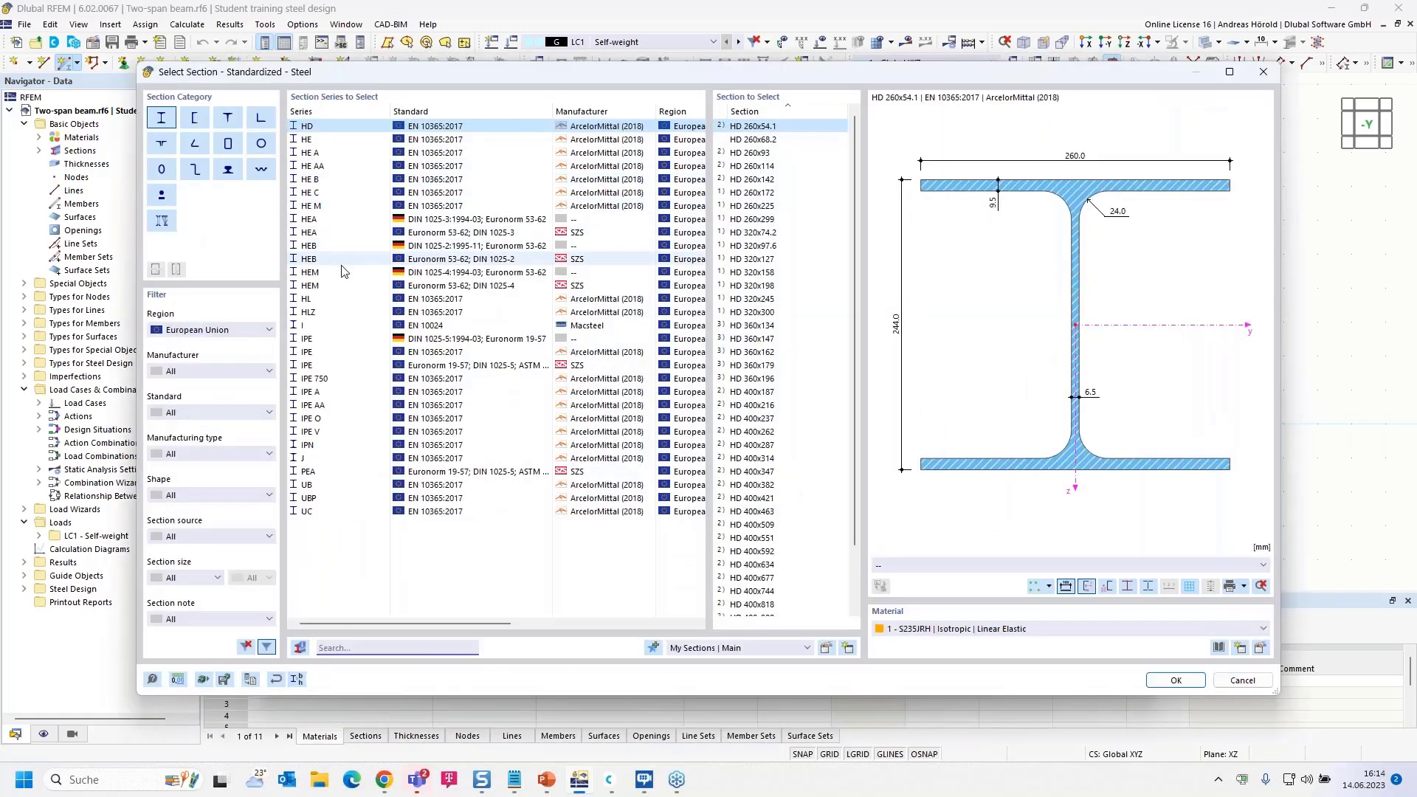
pyautogui.click(324, 354)
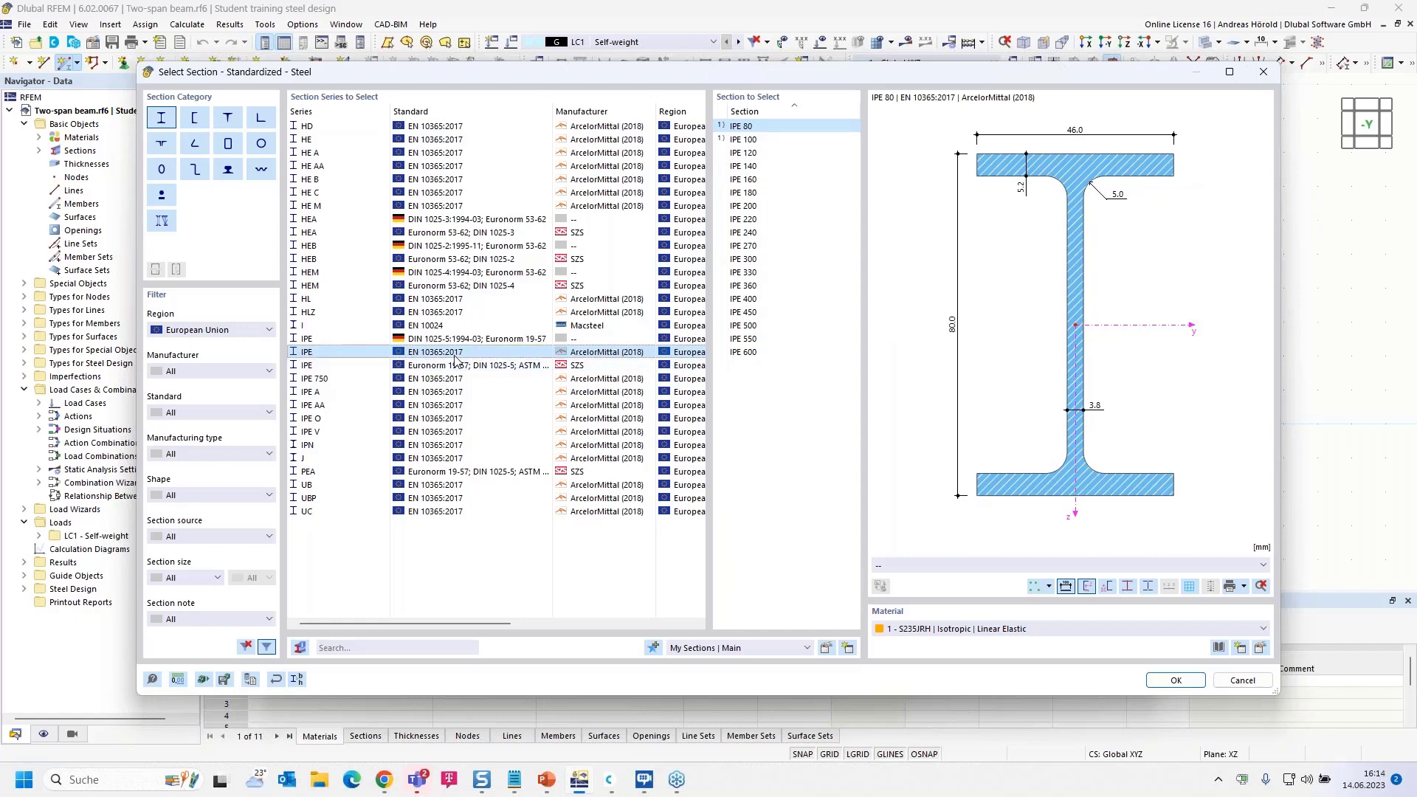
pyautogui.click(747, 341)
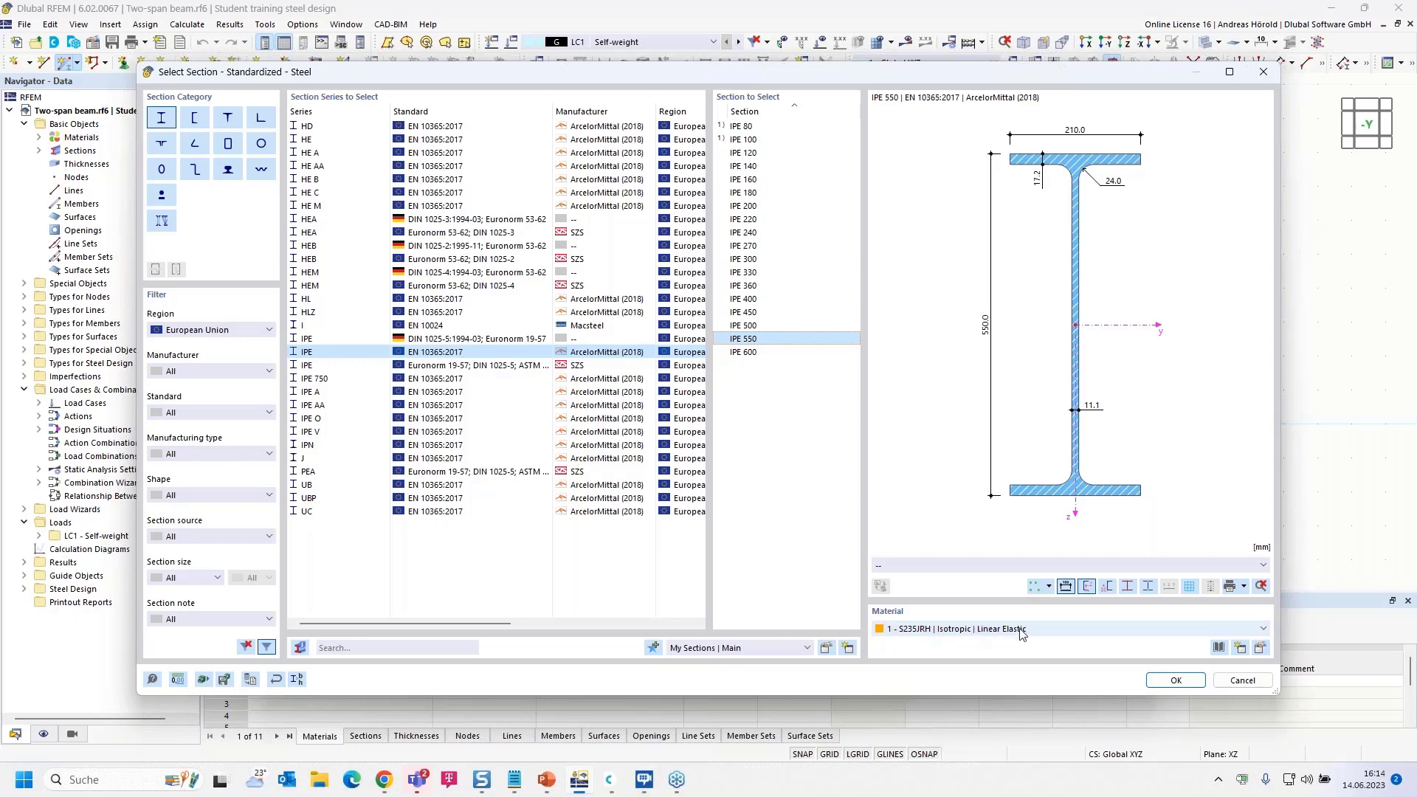
# Step: Filter the material library for the section to material type Steel and subtype Carbon Steel
pyautogui.click(1218, 648)
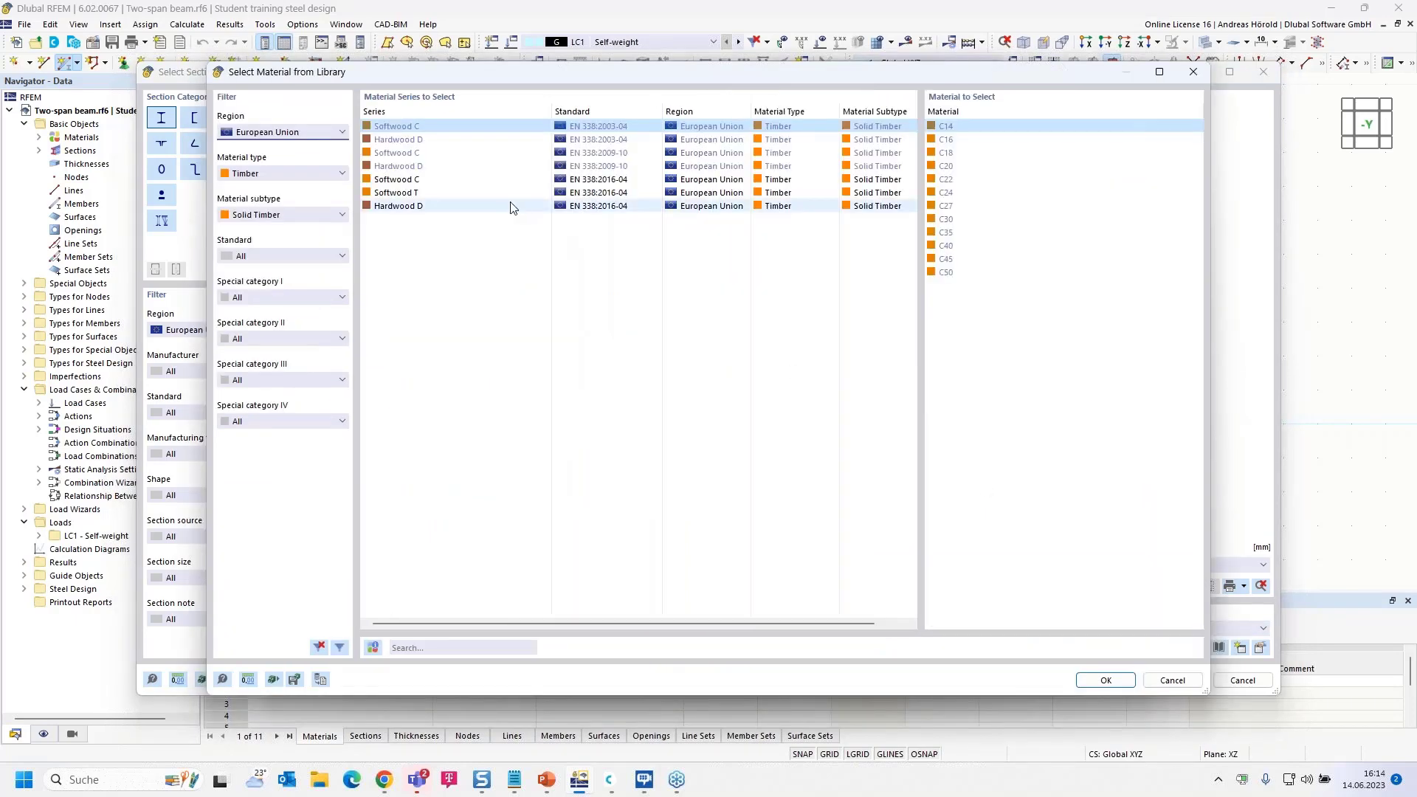
pyautogui.click(282, 137)
pyautogui.click(284, 138)
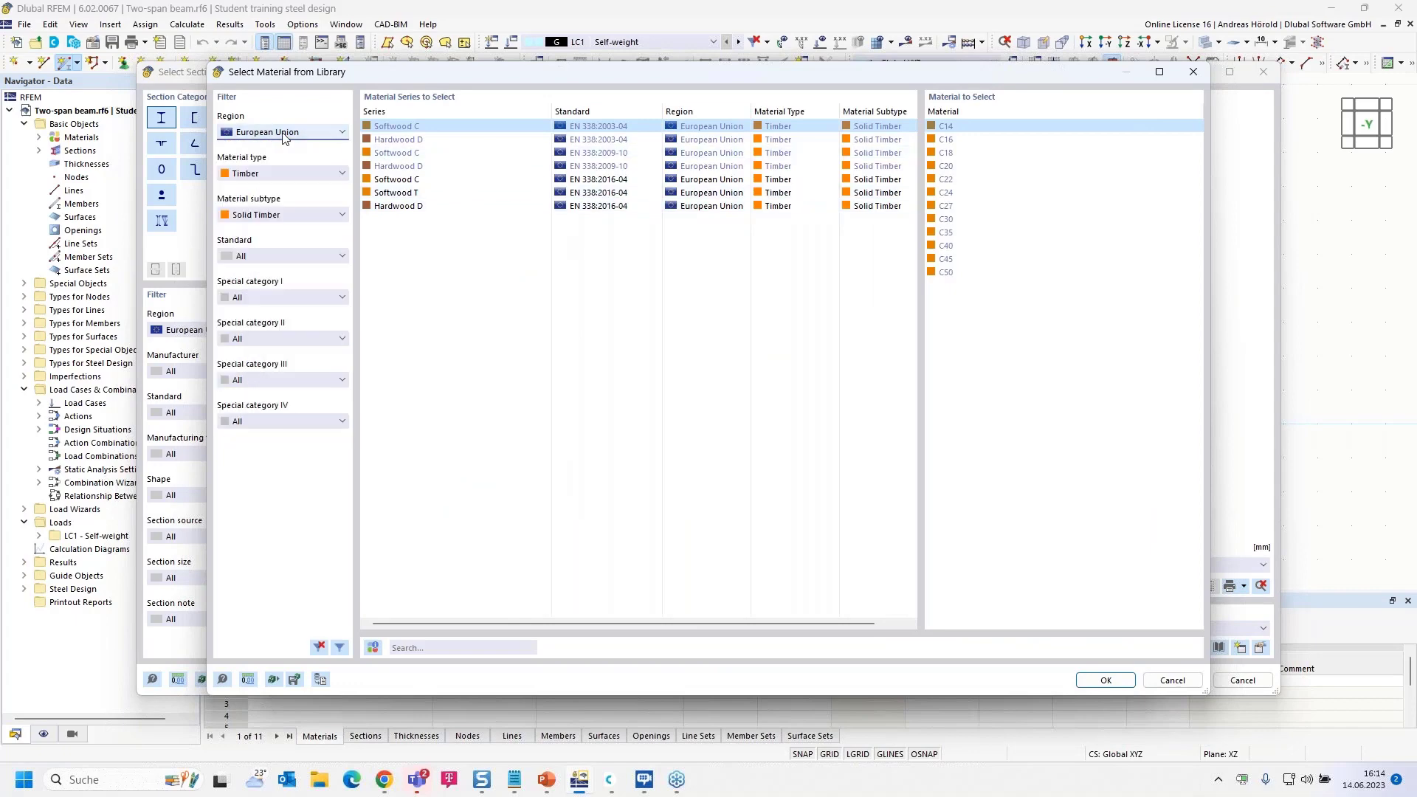
pyautogui.click(295, 177)
pyautogui.click(276, 222)
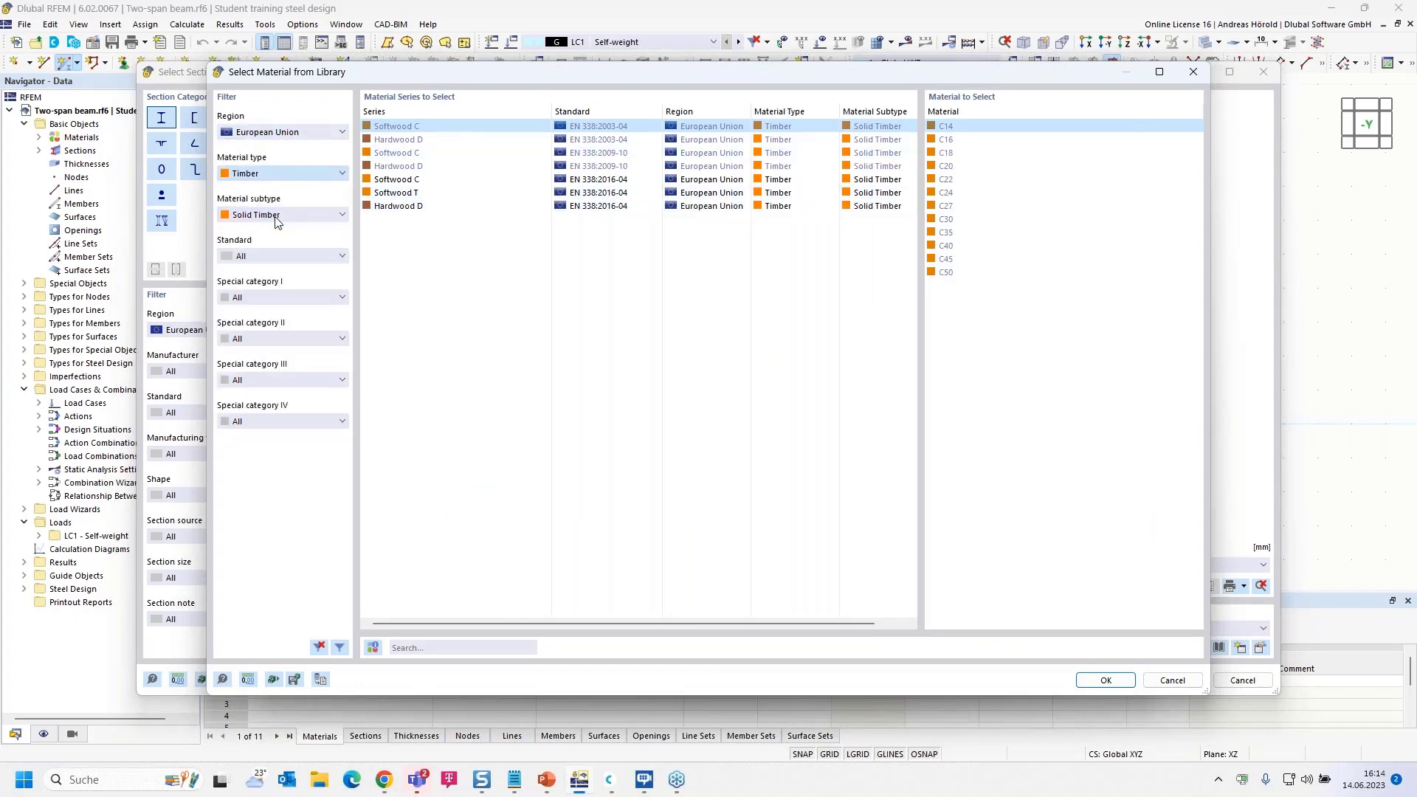
pyautogui.scroll(-3, 446, 423)
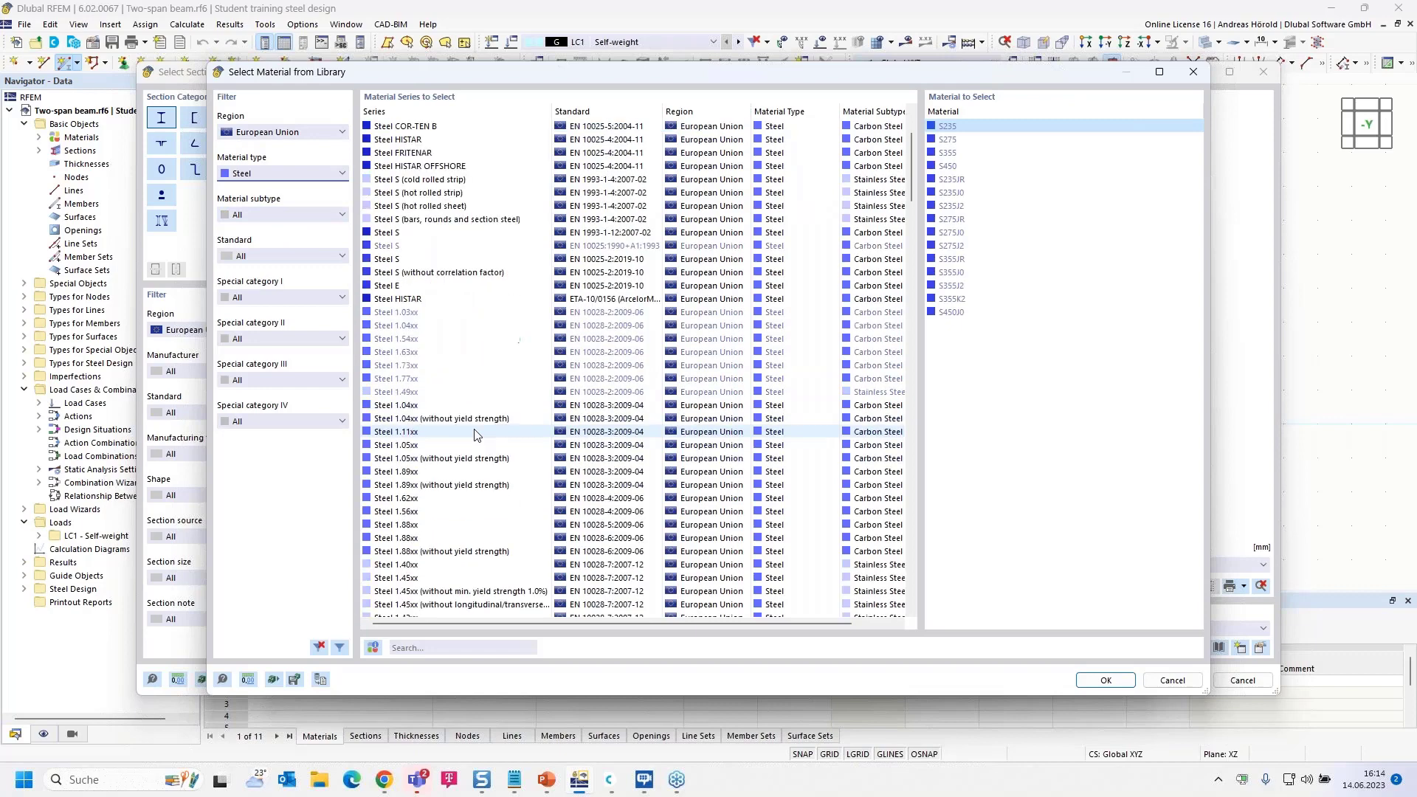
pyautogui.scroll(-3, 445, 423)
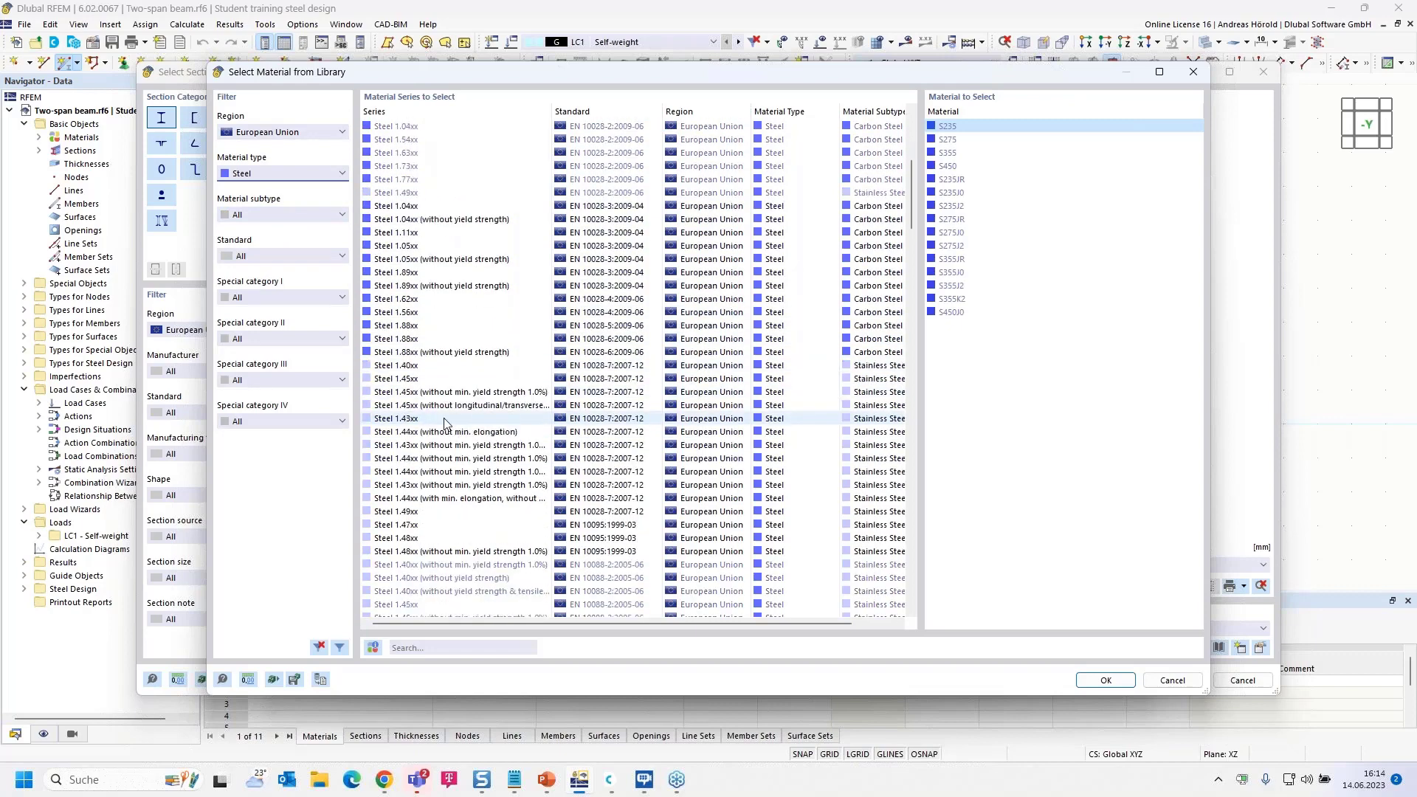
pyautogui.scroll(5, 446, 422)
pyautogui.click(263, 214)
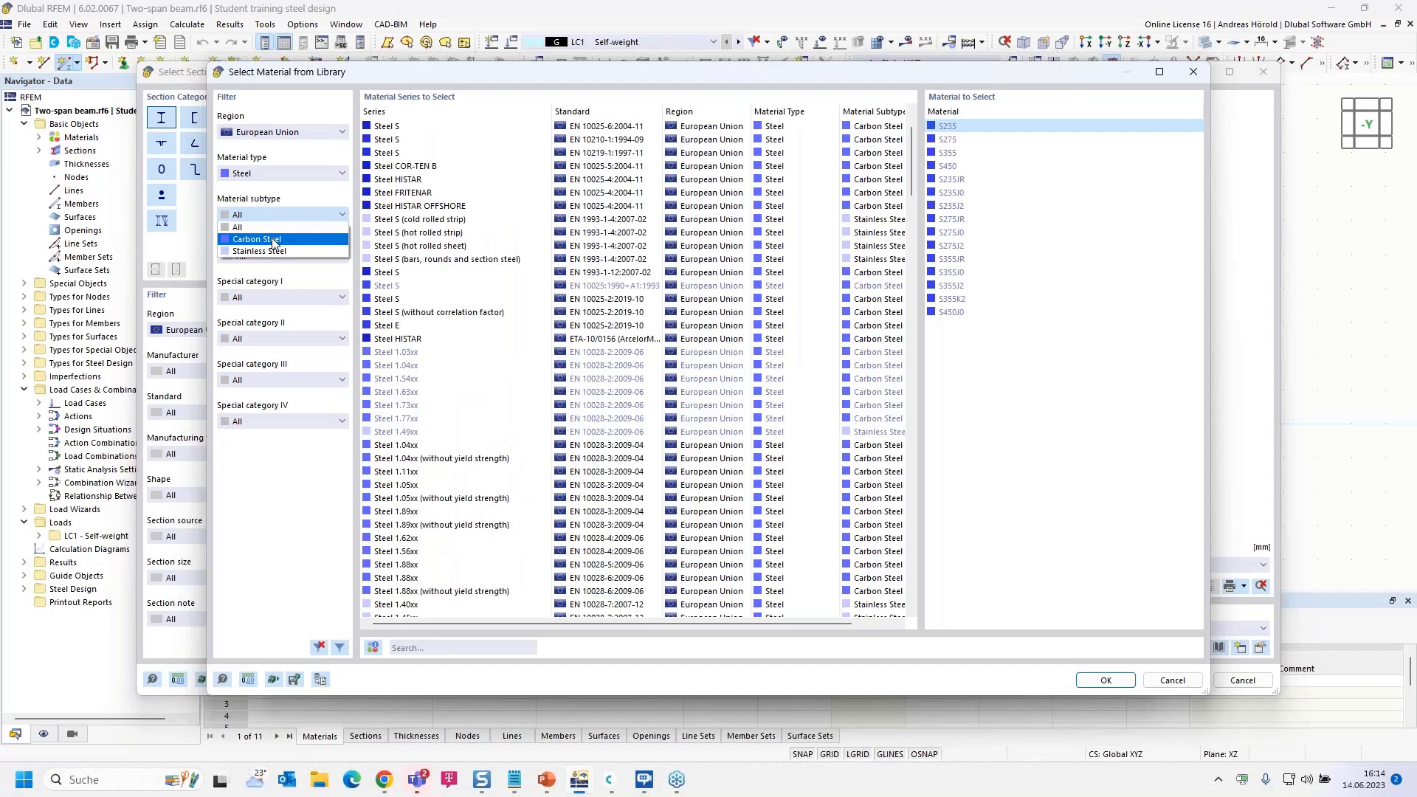
pyautogui.click(266, 240)
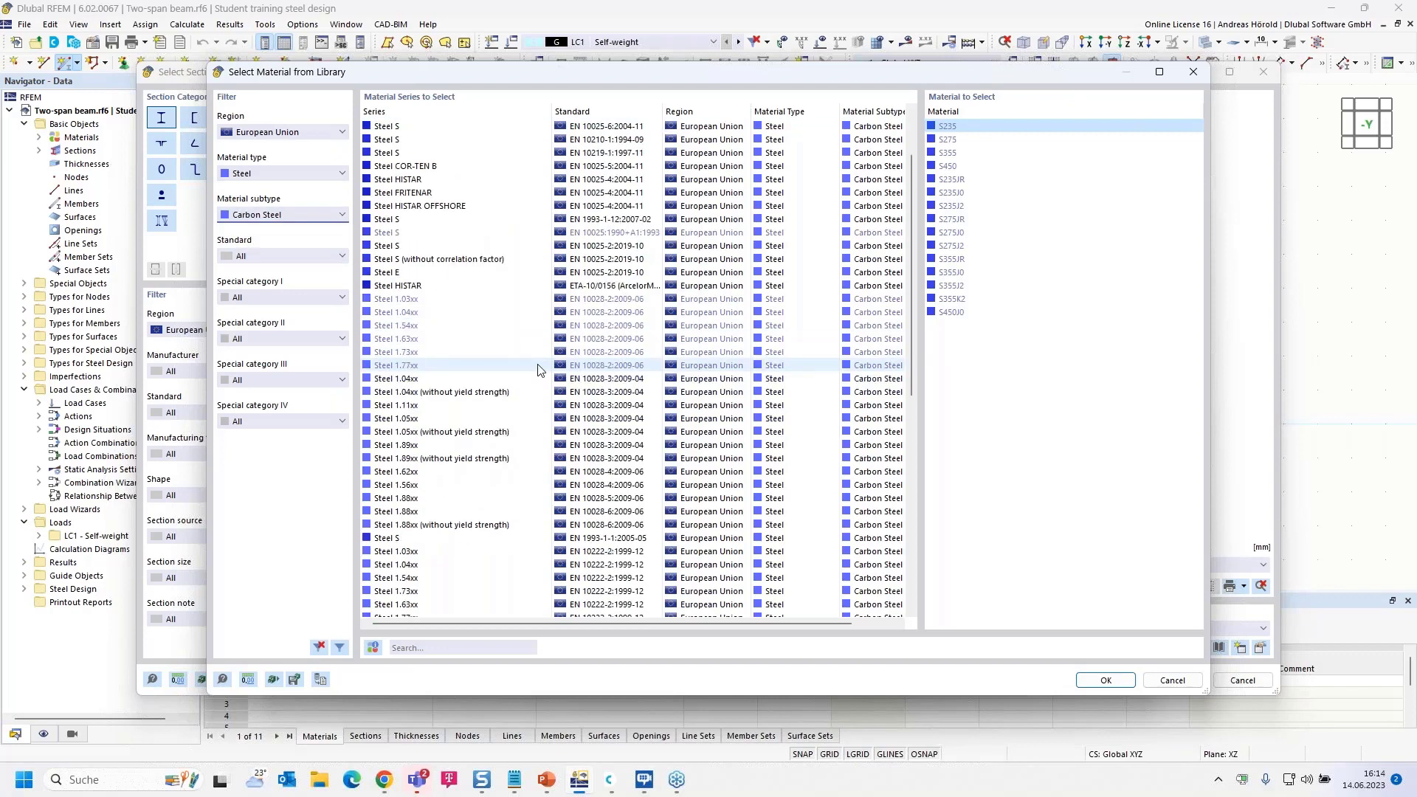
# Step: Assign S235 from the Steel S series (EN 1993-1-1:2005-05) to the section and accept the new member's definition
pyautogui.click(445, 538)
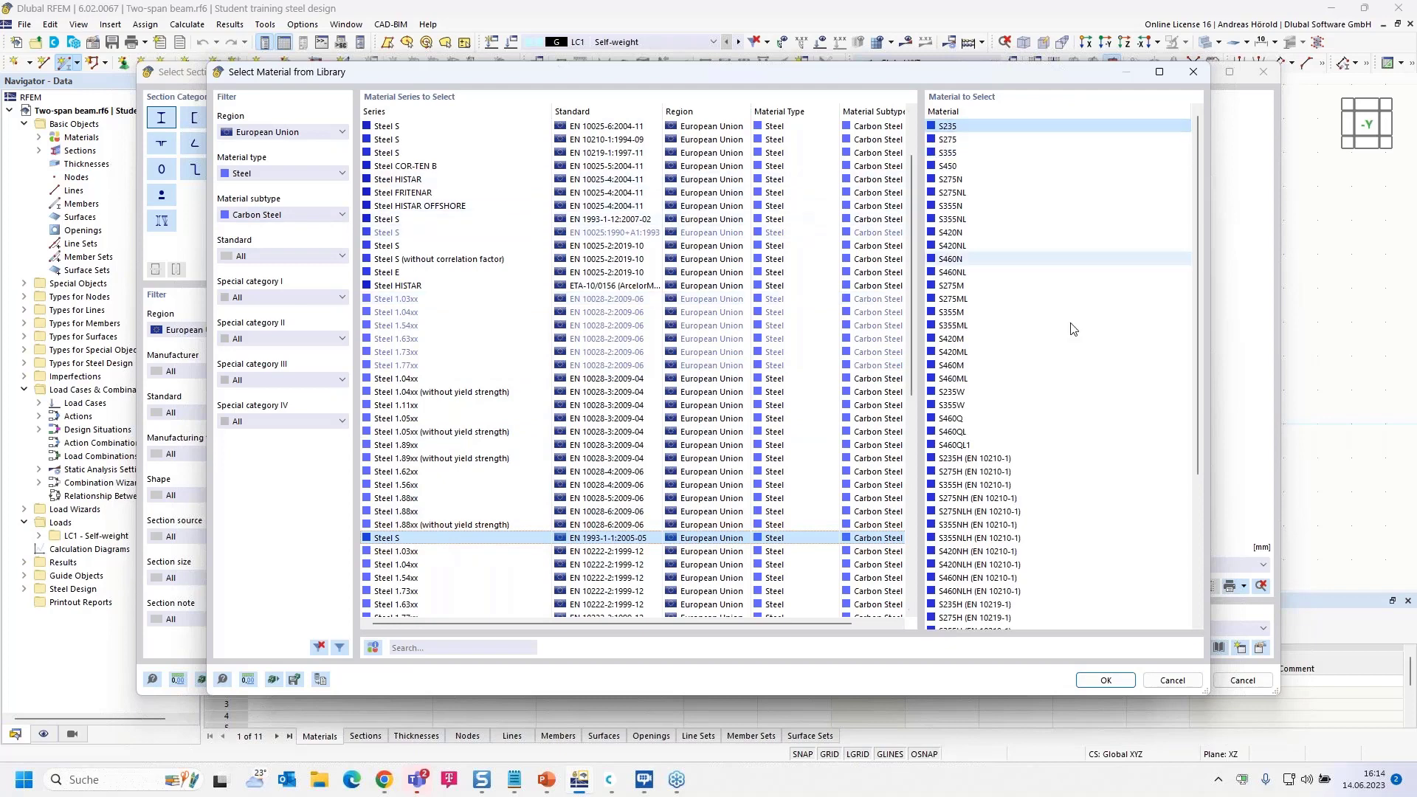
pyautogui.click(1103, 681)
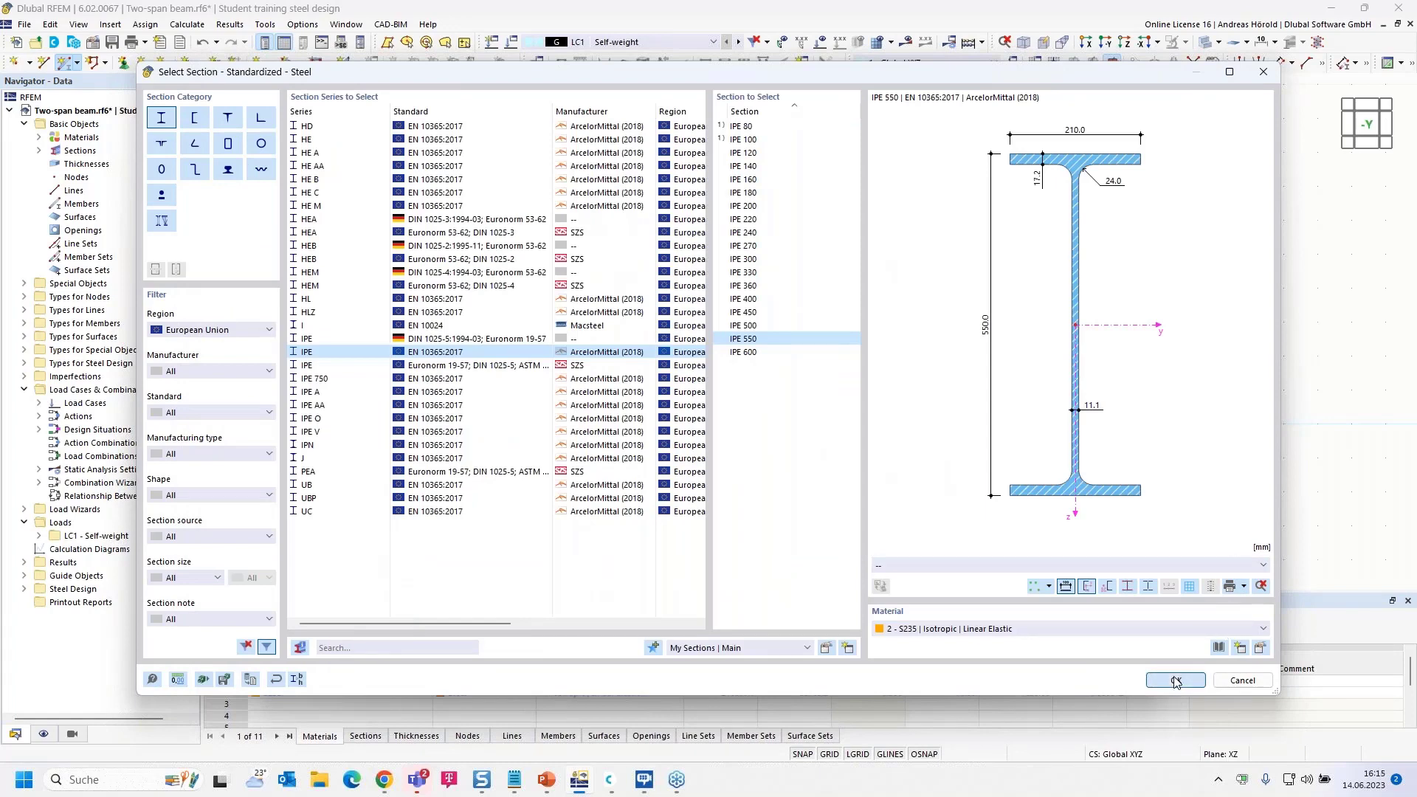
pyautogui.click(1176, 680)
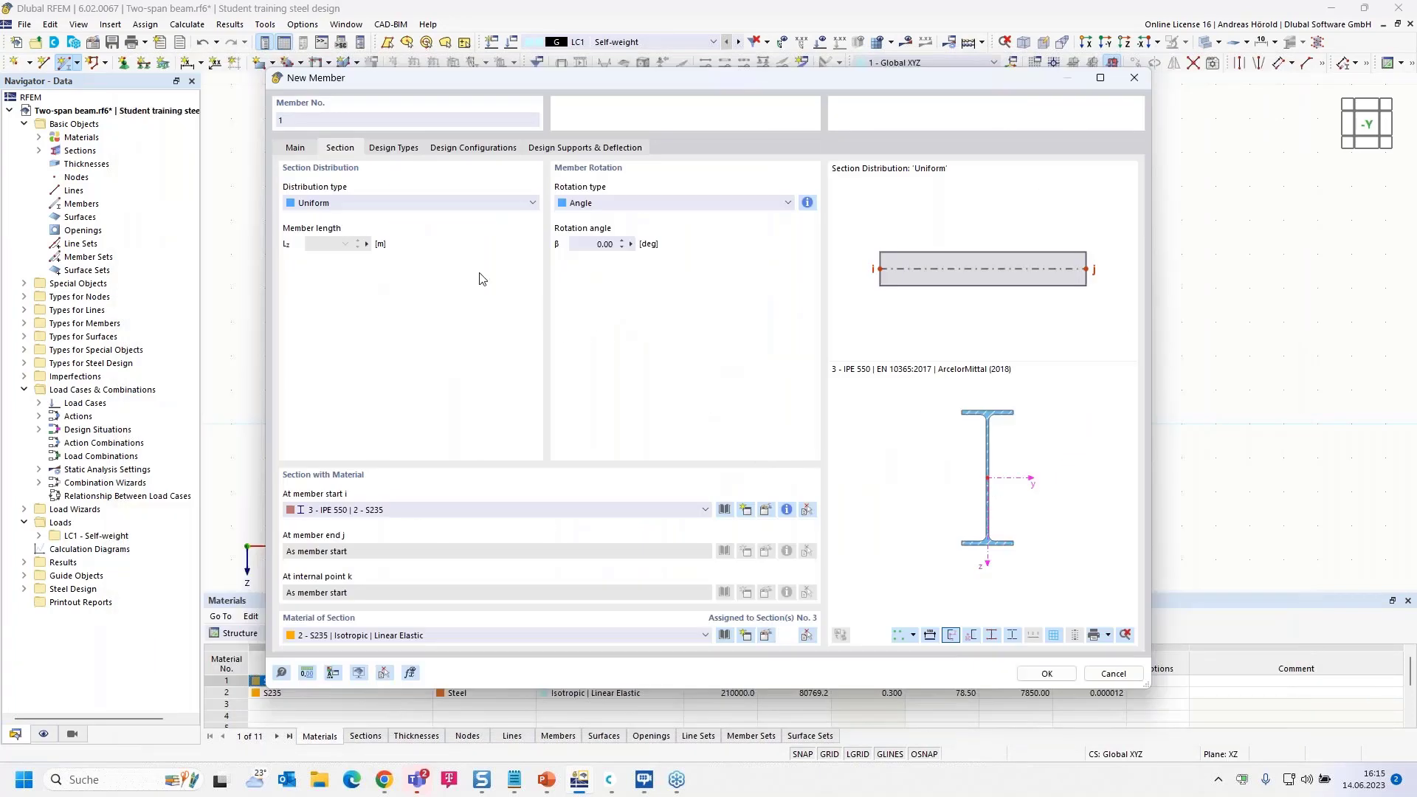
pyautogui.click(1045, 674)
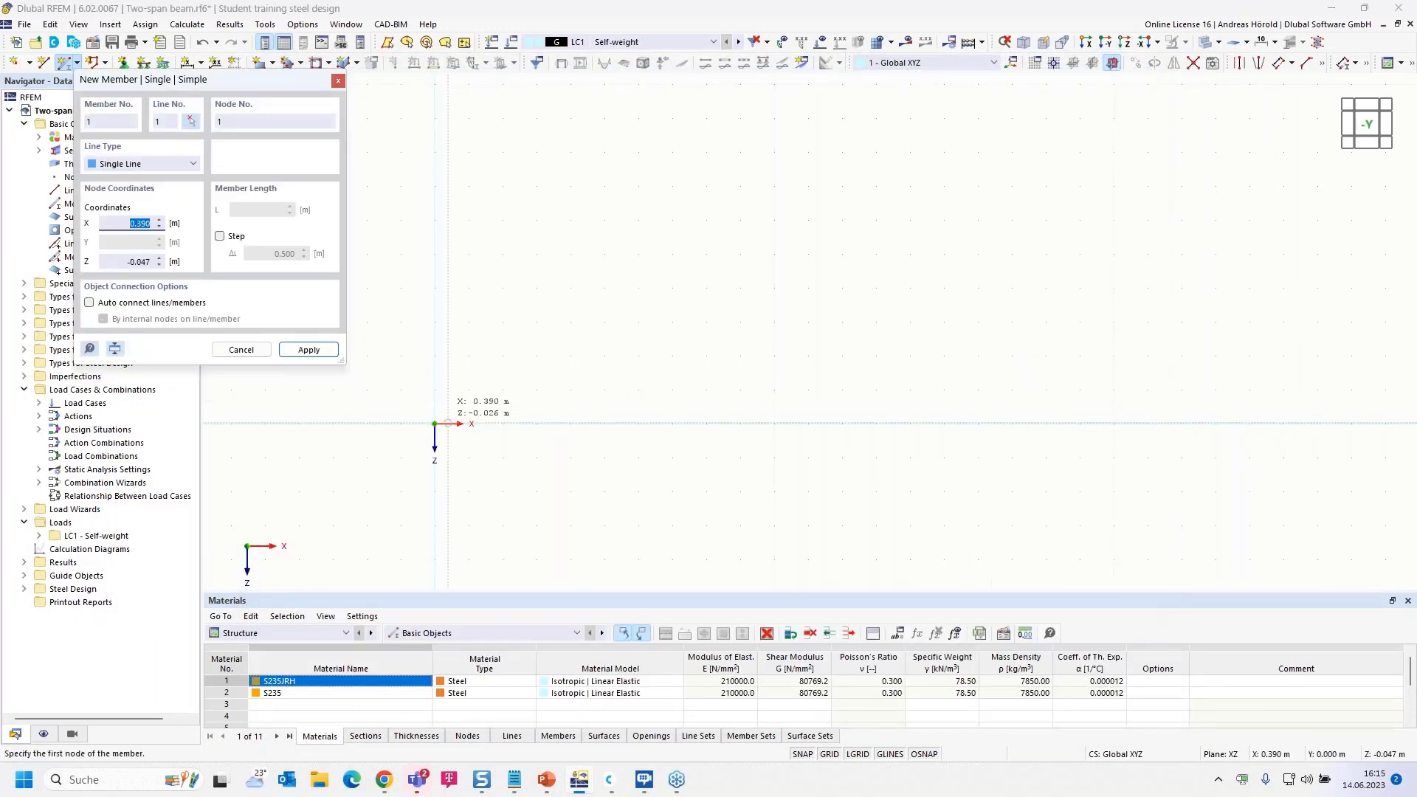
# Step: Draw the beam member along the X-axis from the origin to X = 24 m
pyautogui.click(434, 423)
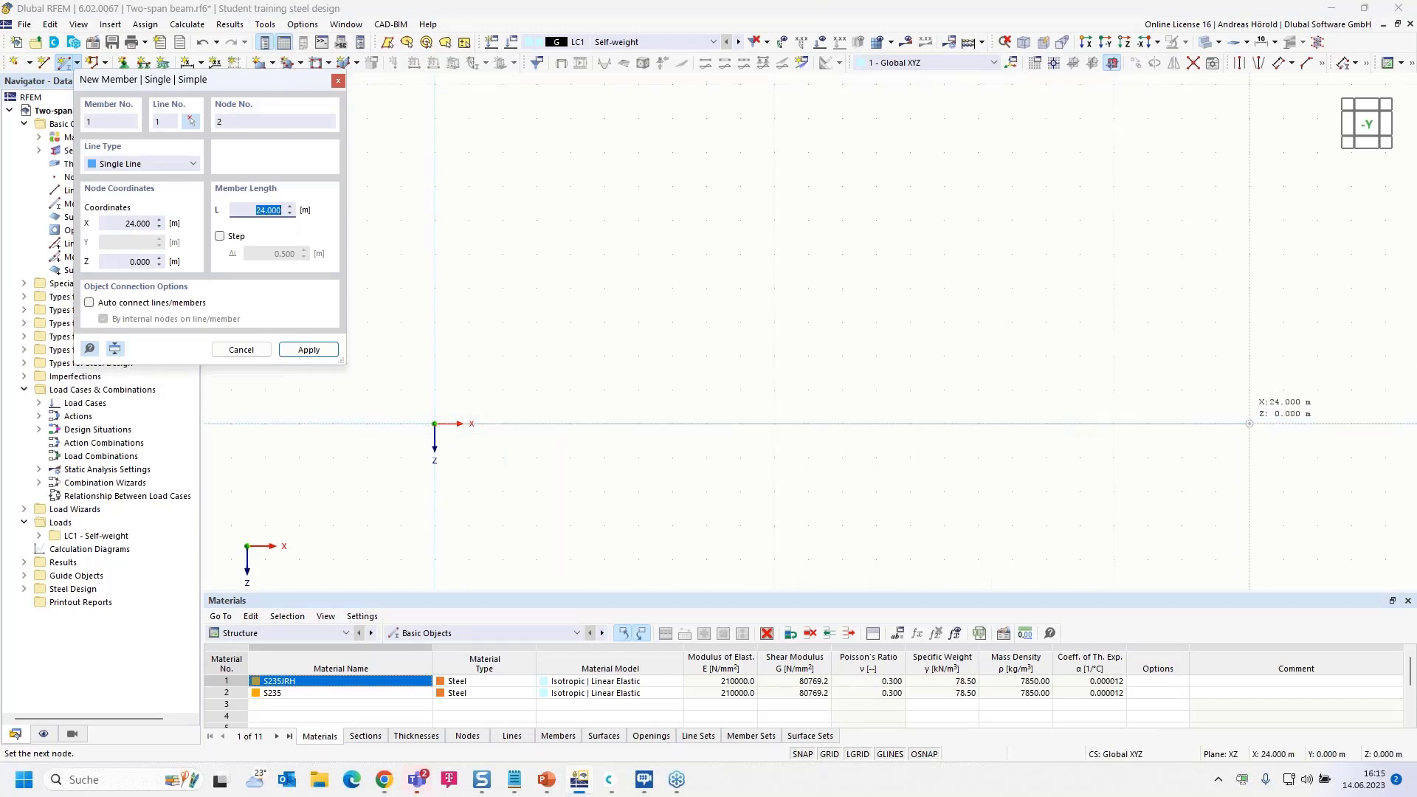
pyautogui.click(1249, 424)
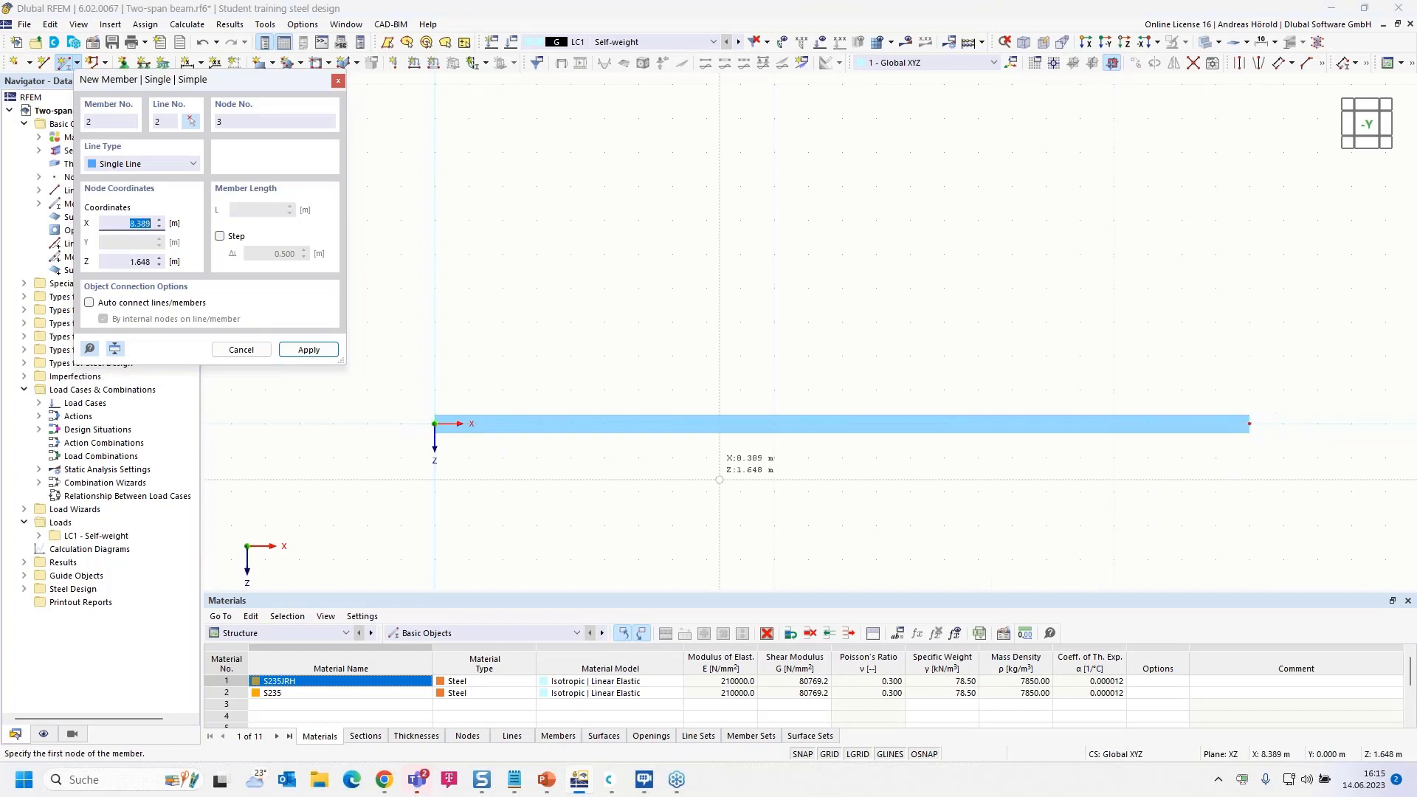
pyautogui.press('Escape')
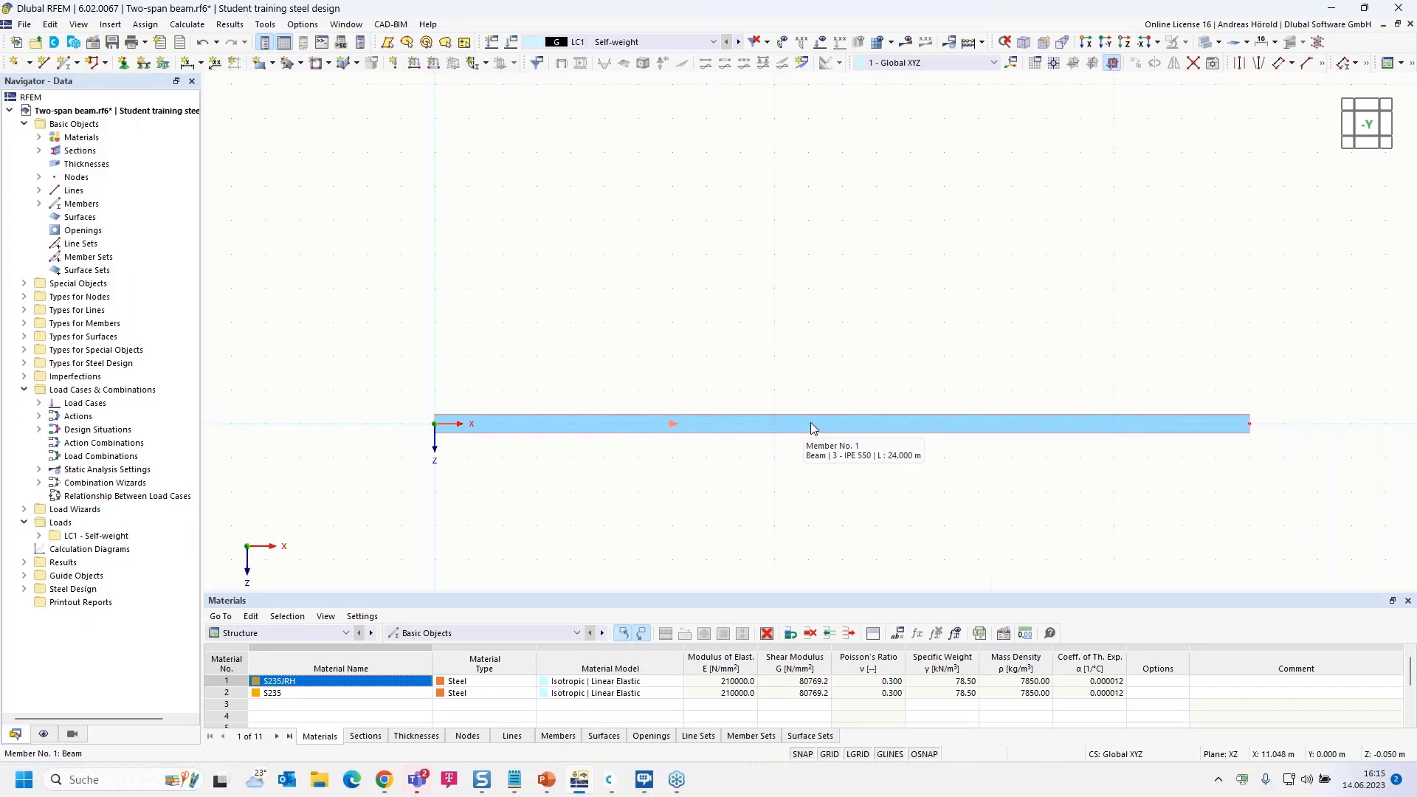
# Step: Add one intermediate node at the beam's midpoint as an 'On Member' node, without dividing the member
pyautogui.rightClick(812, 427)
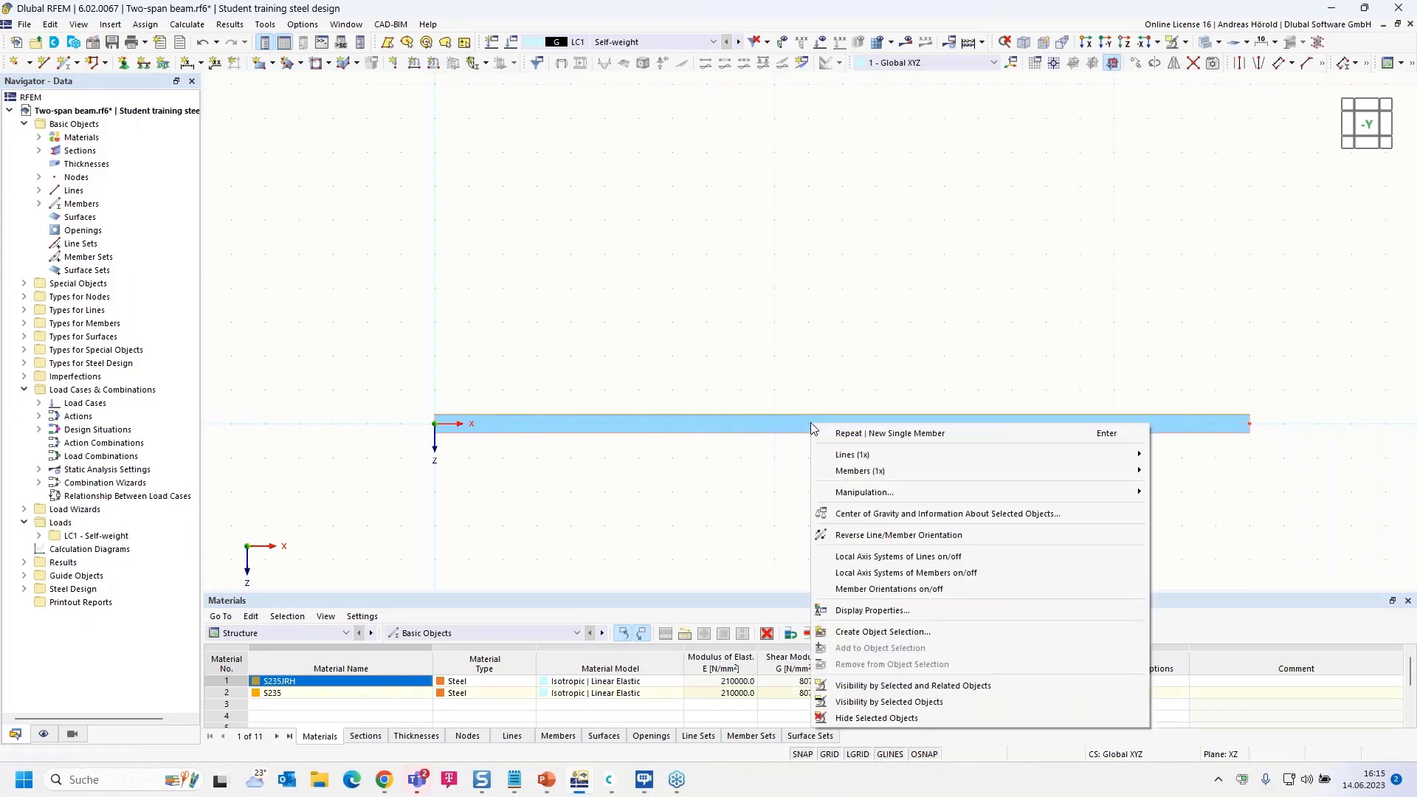
pyautogui.moveTo(913, 472)
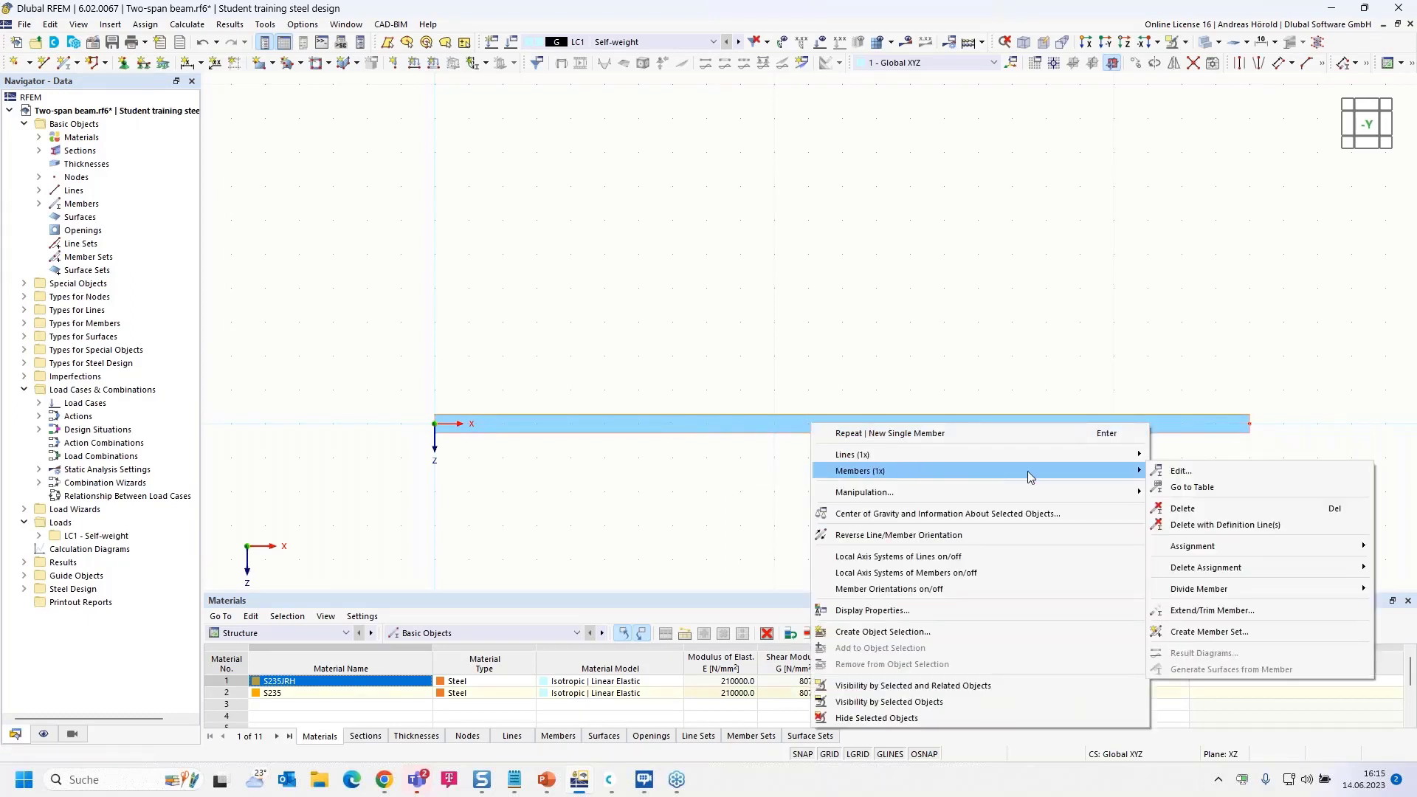
pyautogui.moveTo(1250, 590)
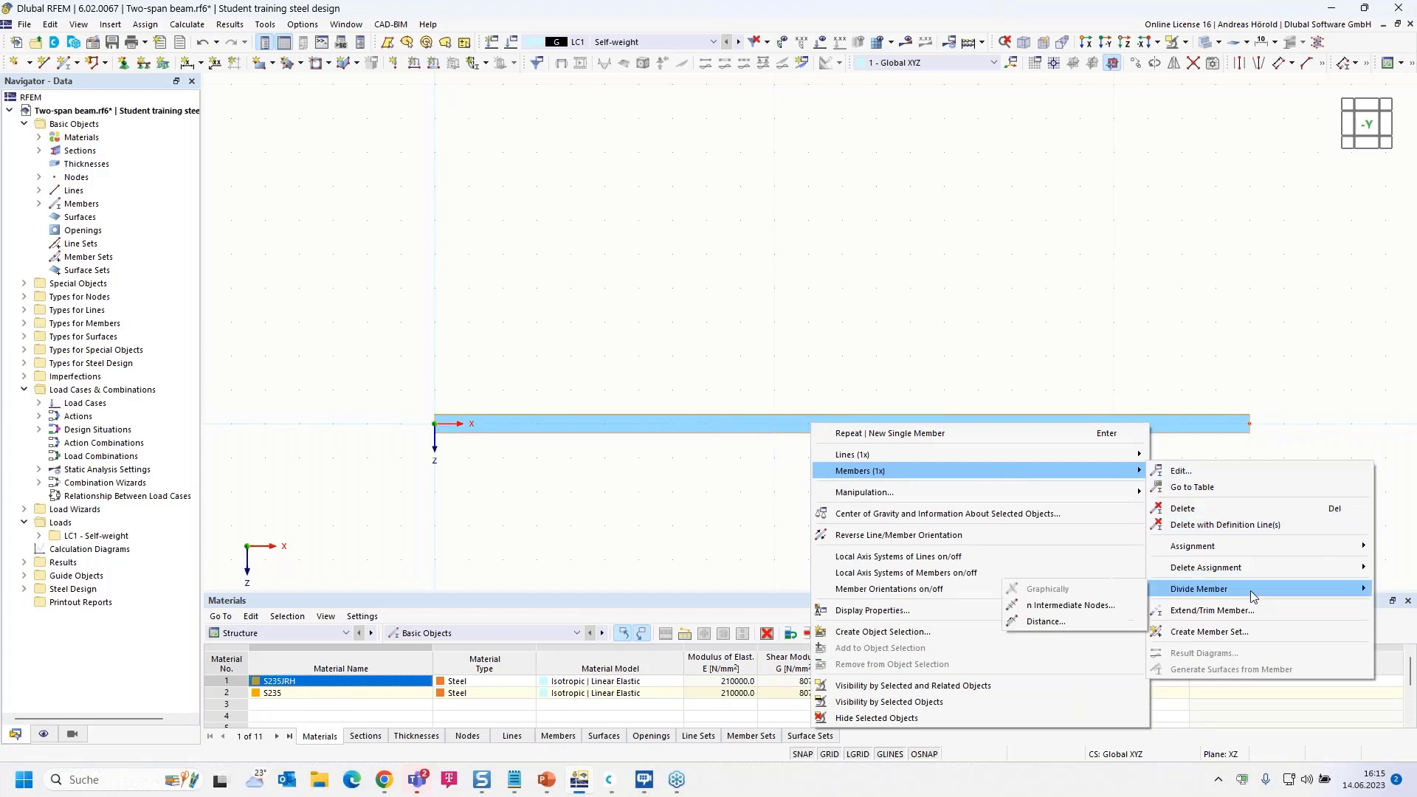
pyautogui.click(1070, 606)
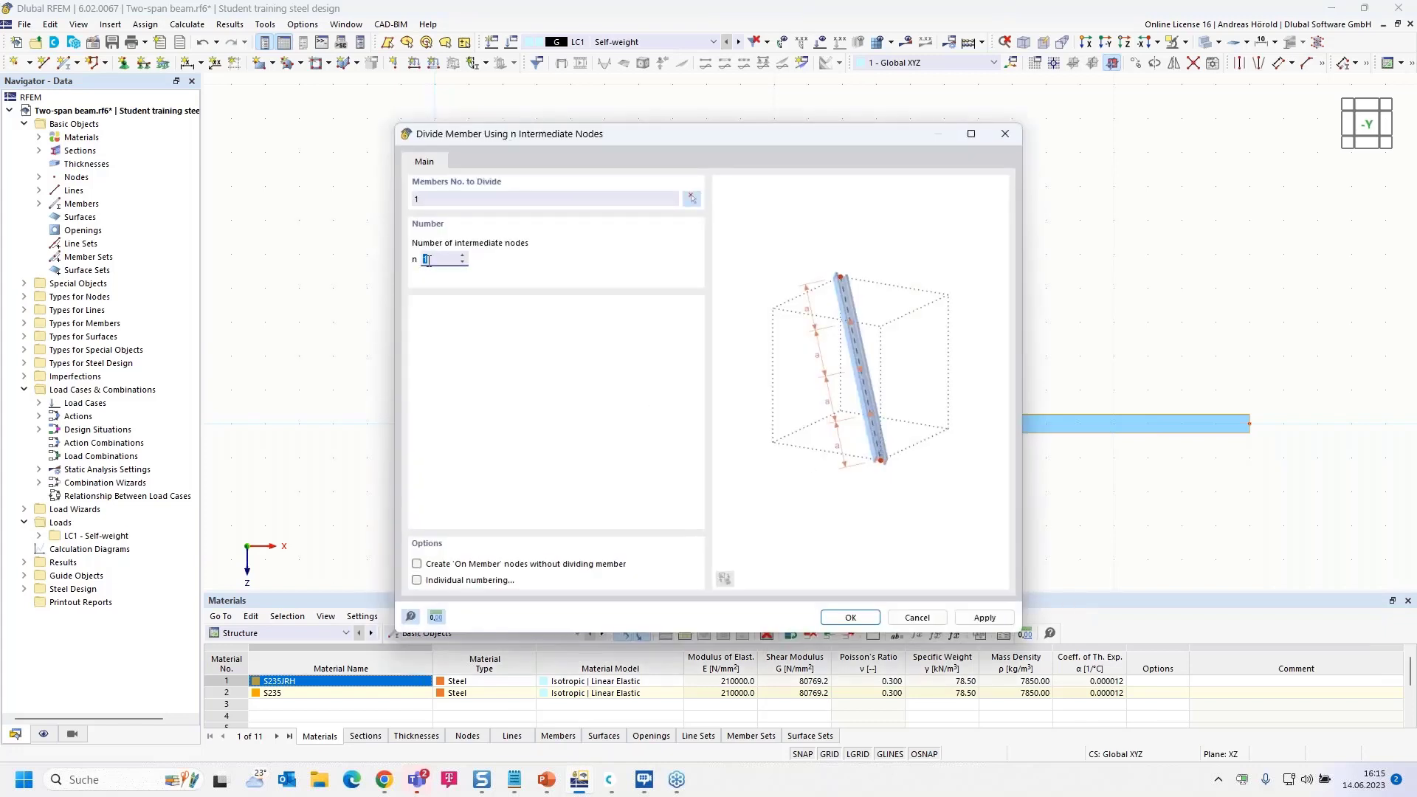
pyautogui.click(415, 562)
pyautogui.click(850, 617)
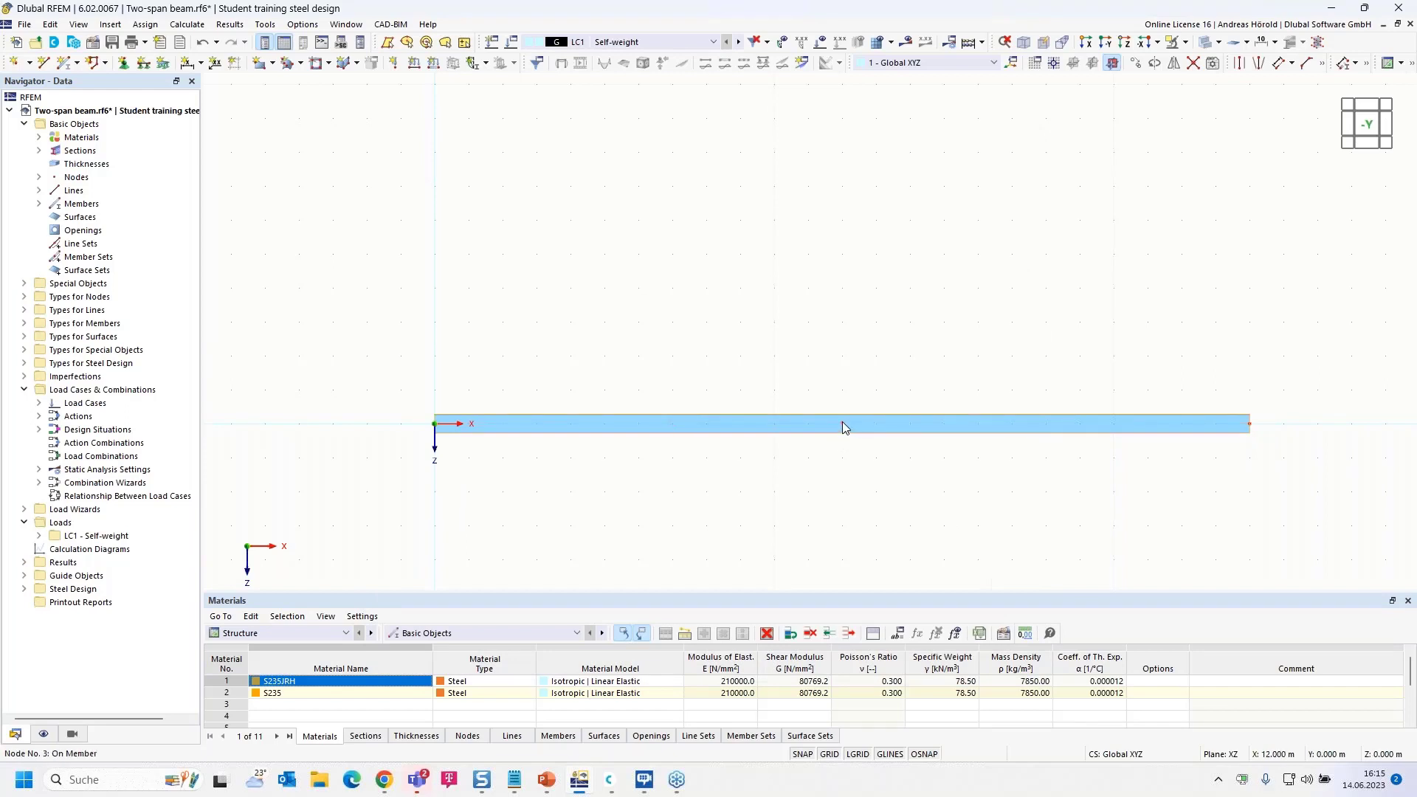
# Step: Review the Hinged nodal support's conditions and assign this support to the beam's start node at the origin
pyautogui.scroll(1, 812, 489)
pyautogui.moveTo(813, 488); pyautogui.dragTo(770, 413, button='middle')
pyautogui.scroll(1, 770, 413)
pyautogui.scroll(-1, 413, 465)
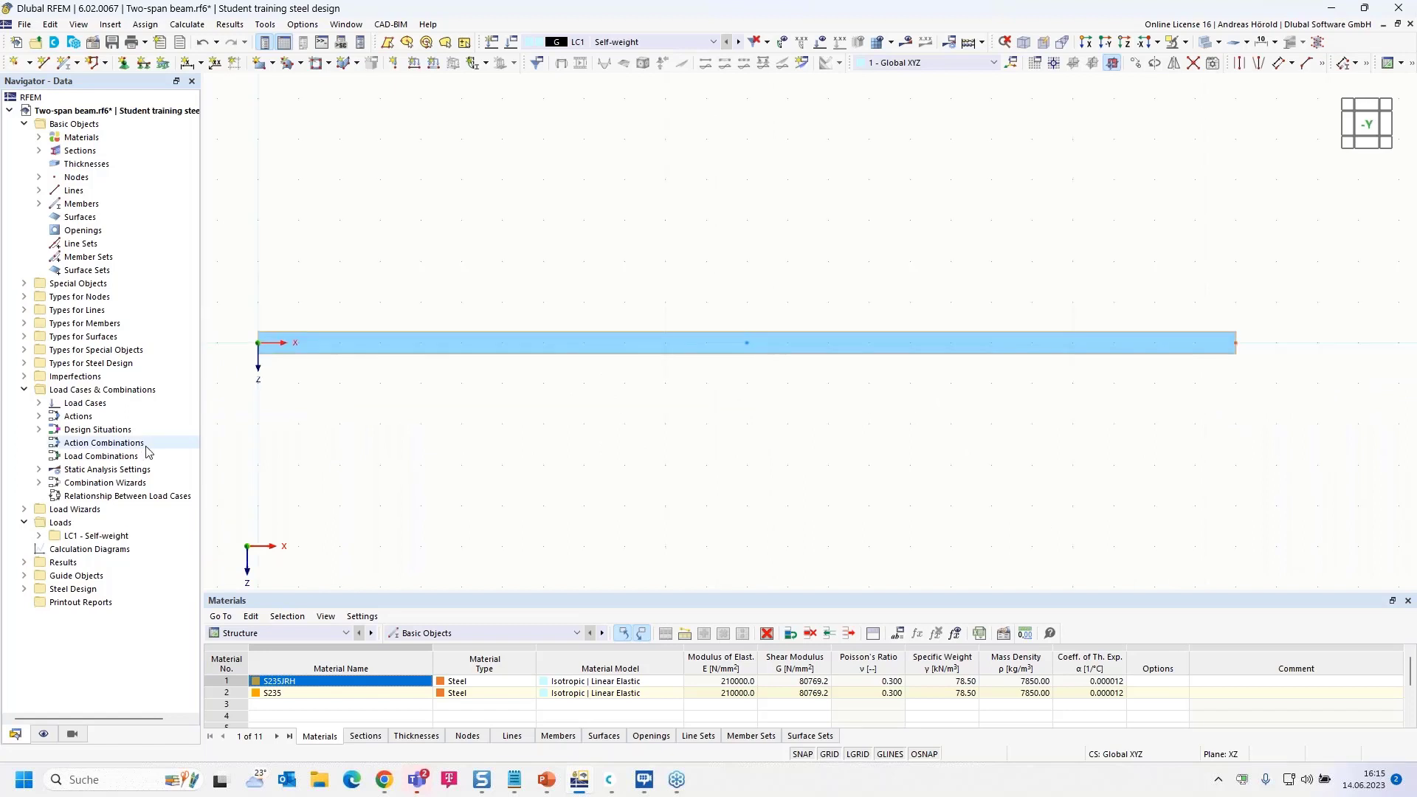
pyautogui.click(124, 63)
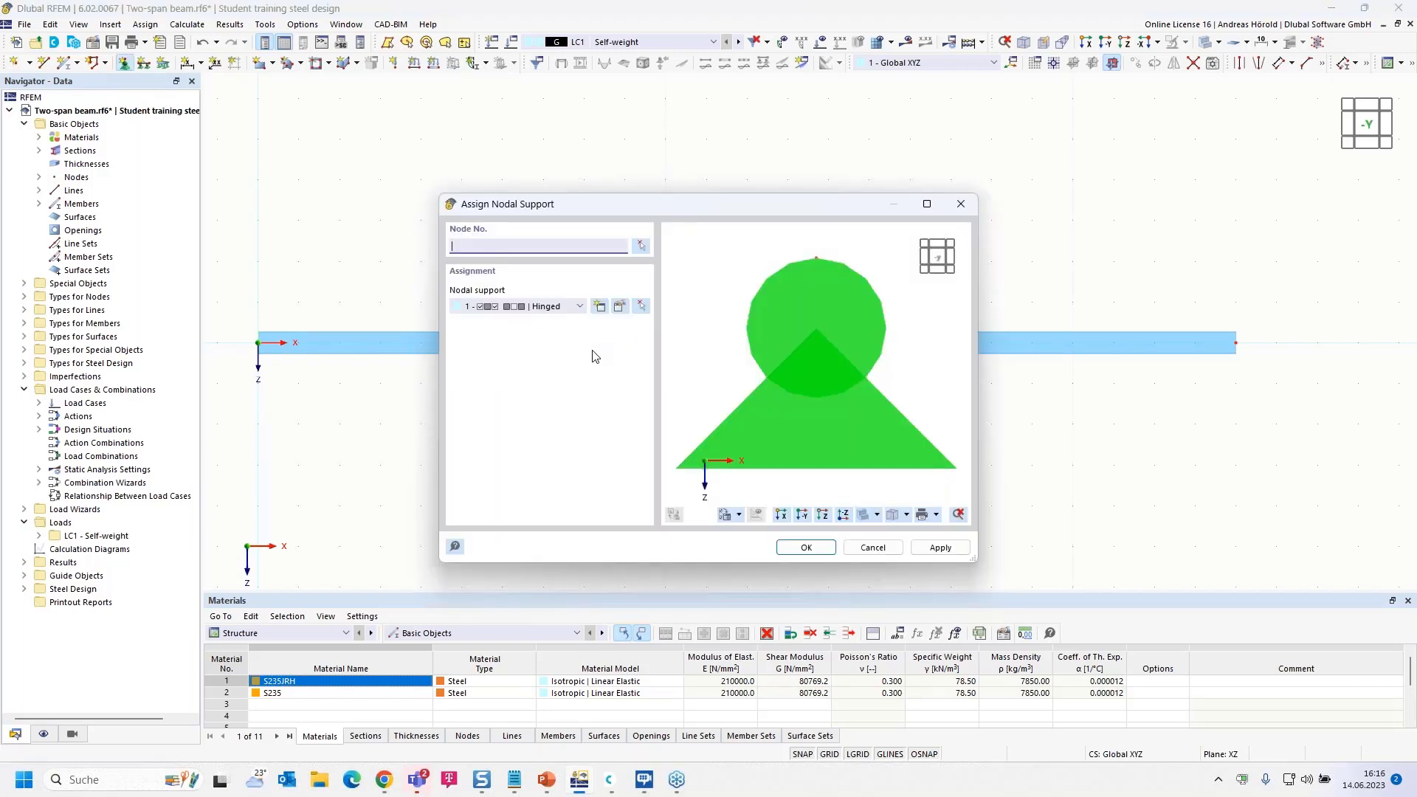
pyautogui.click(620, 307)
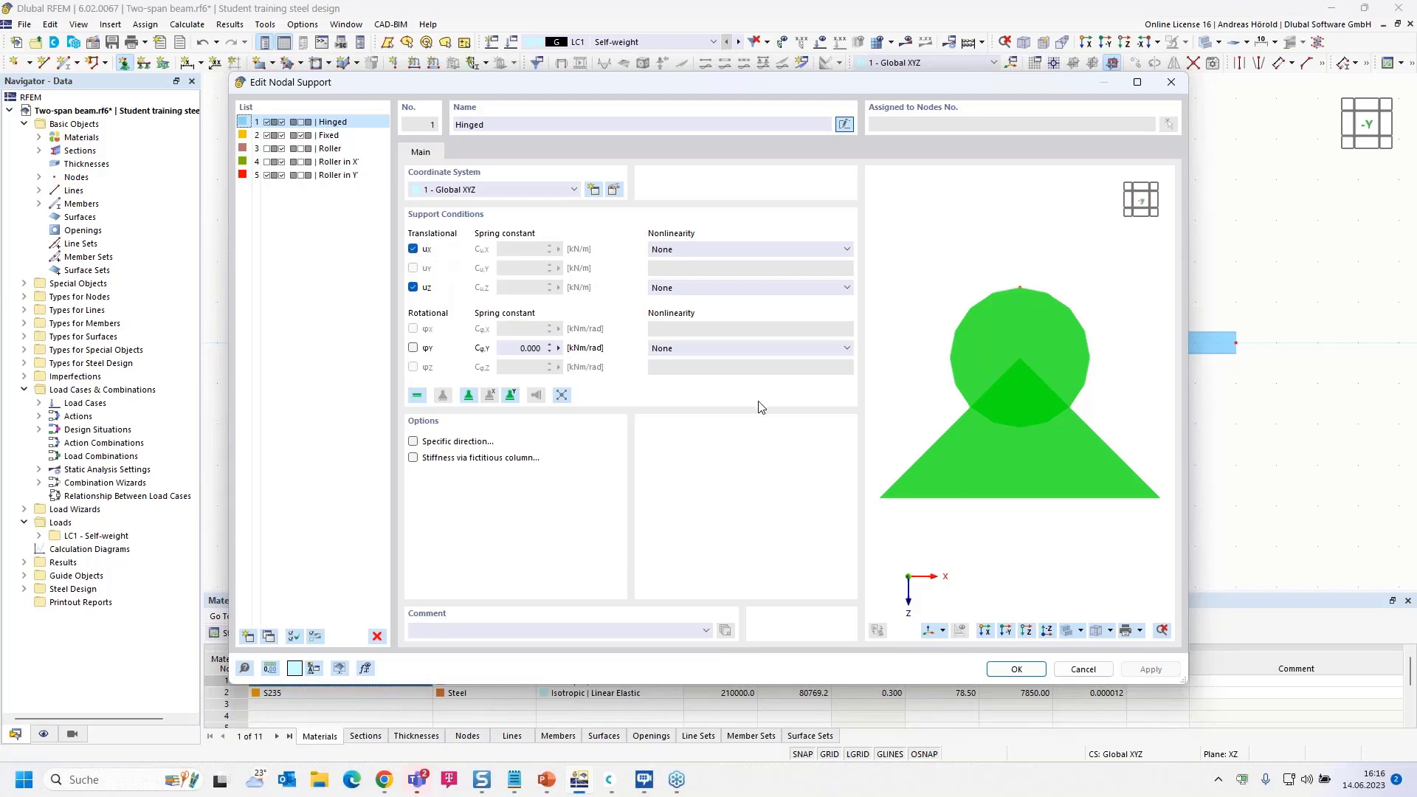
pyautogui.click(1017, 670)
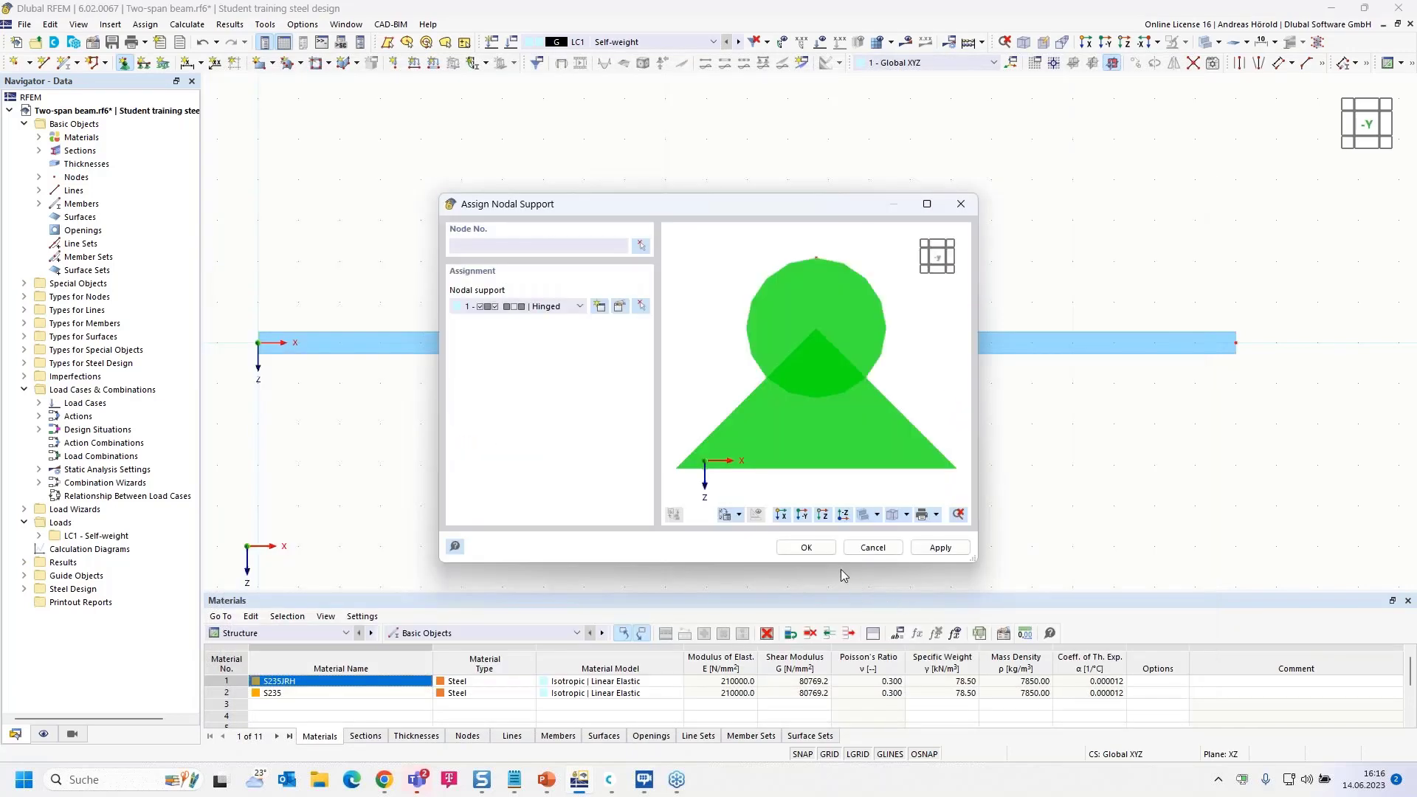
pyautogui.click(806, 547)
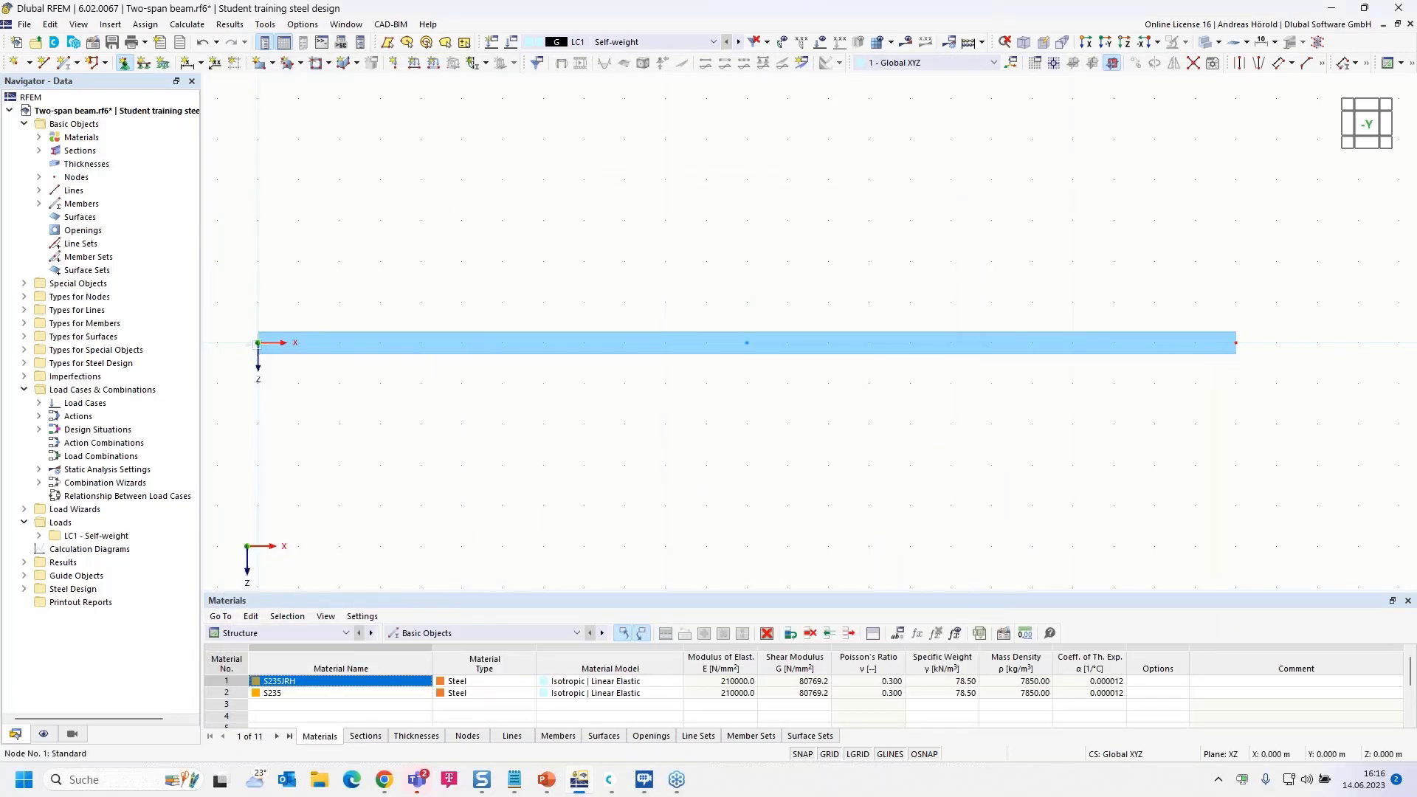
# Step: Enlarge the displayed size of the nodal support symbols in the model
pyautogui.scroll(5, 258, 361)
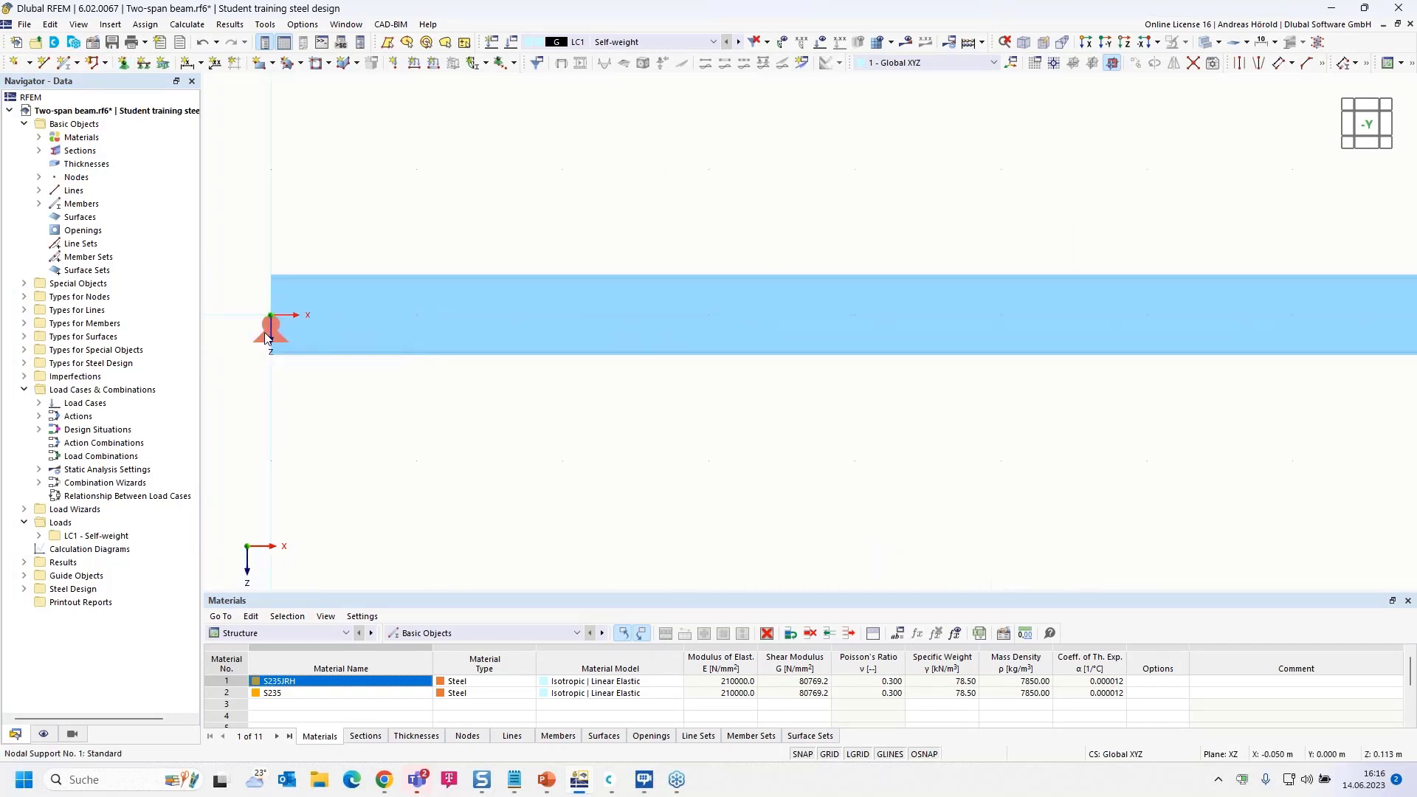
pyautogui.rightClick(267, 338)
pyautogui.moveTo(293, 471); pyautogui.dragTo(394, 478)
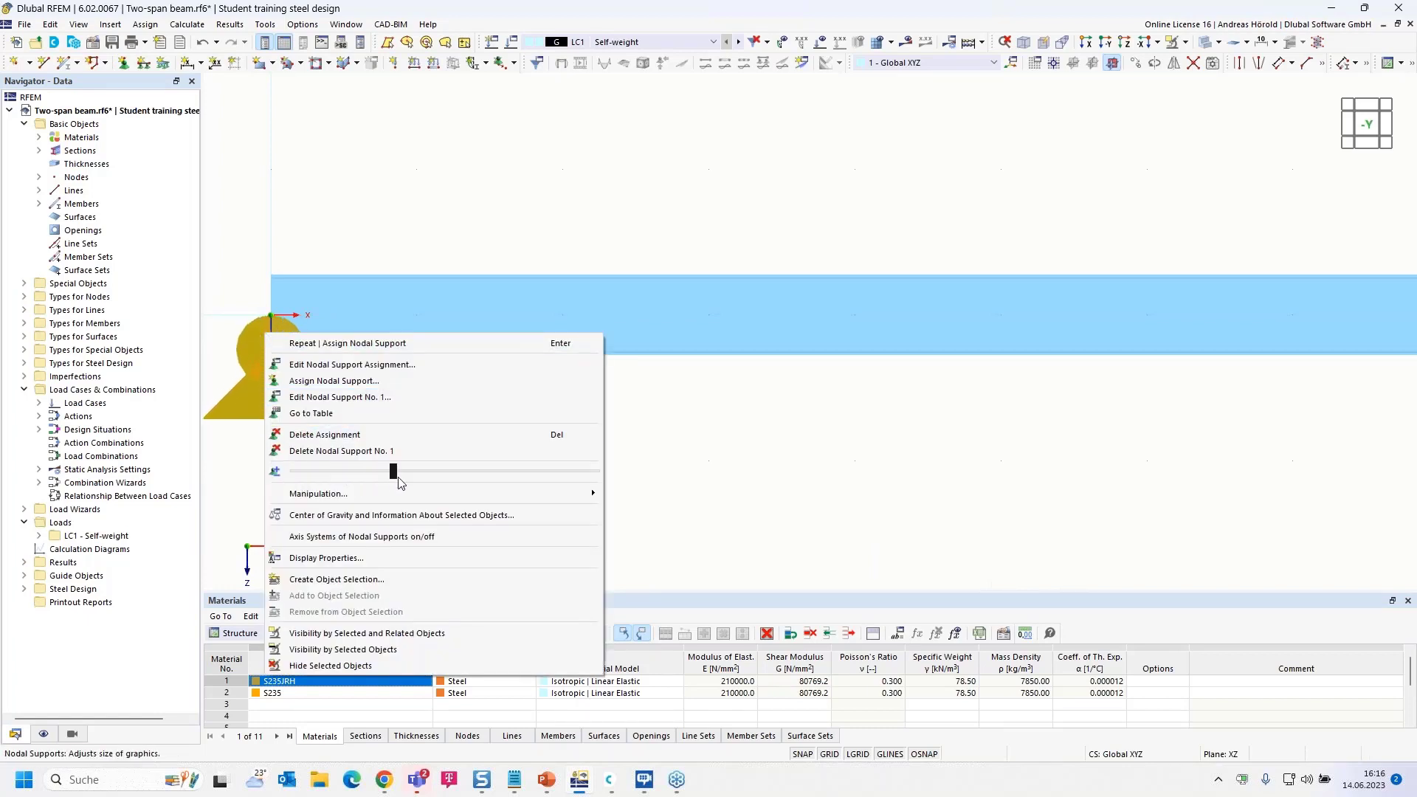
pyautogui.click(678, 467)
pyautogui.scroll(-4, 674, 467)
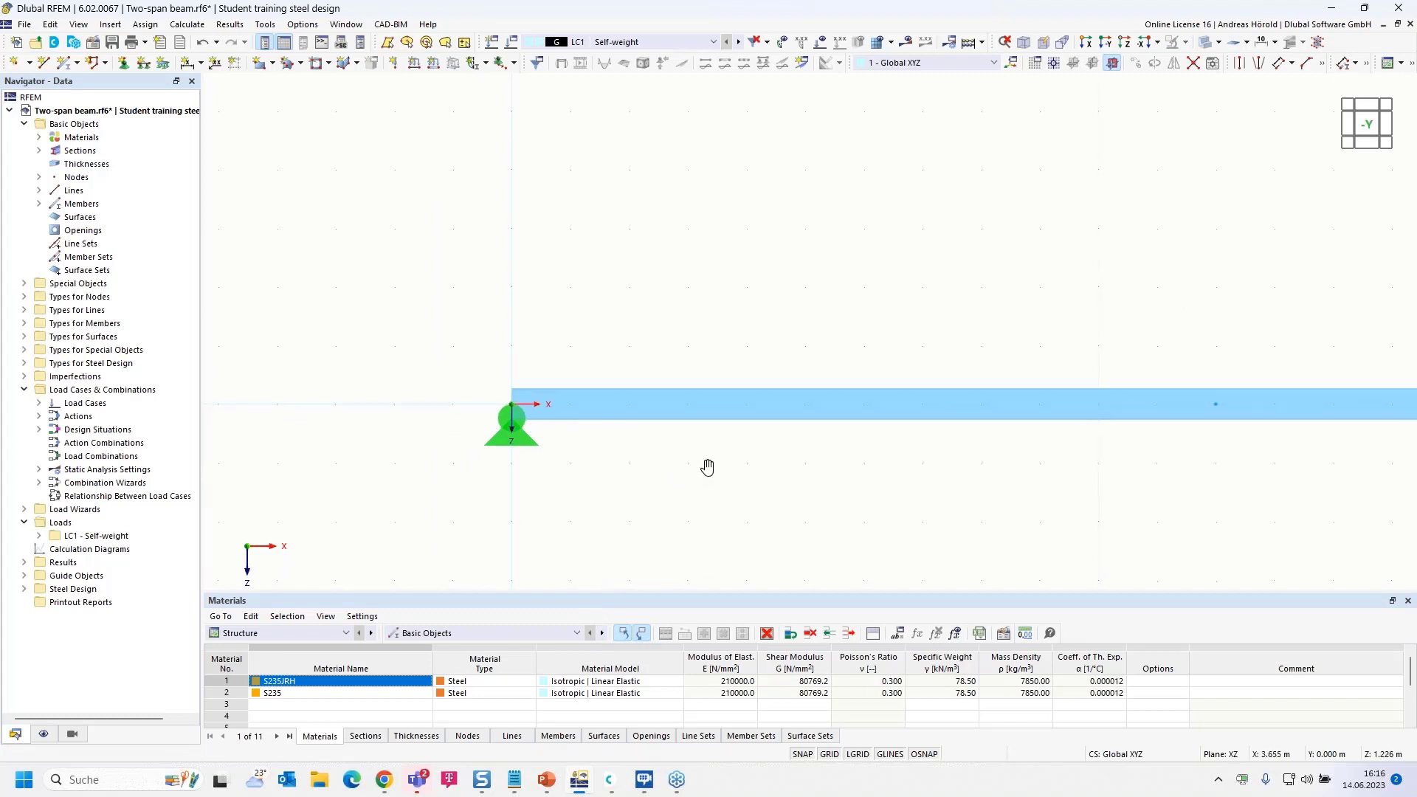
# Step: Create a new nodal support that restrains only translation uZ, leaving uX and rotation φY free
pyautogui.moveTo(708, 468); pyautogui.dragTo(500, 428, button='middle')
pyautogui.scroll(-2, 576, 408)
pyautogui.scroll(2, 573, 408)
pyautogui.scroll(-1, 500, 428)
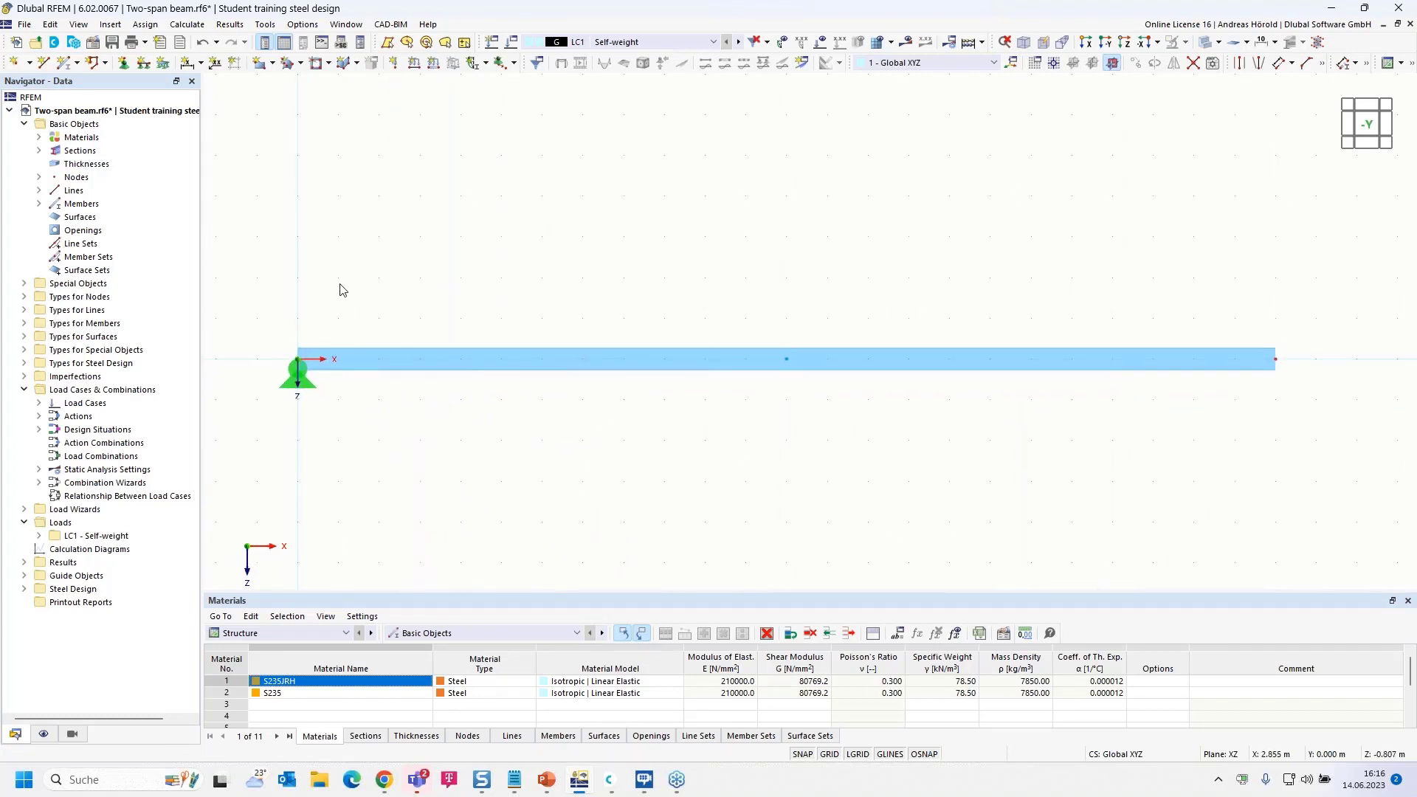
pyautogui.click(125, 65)
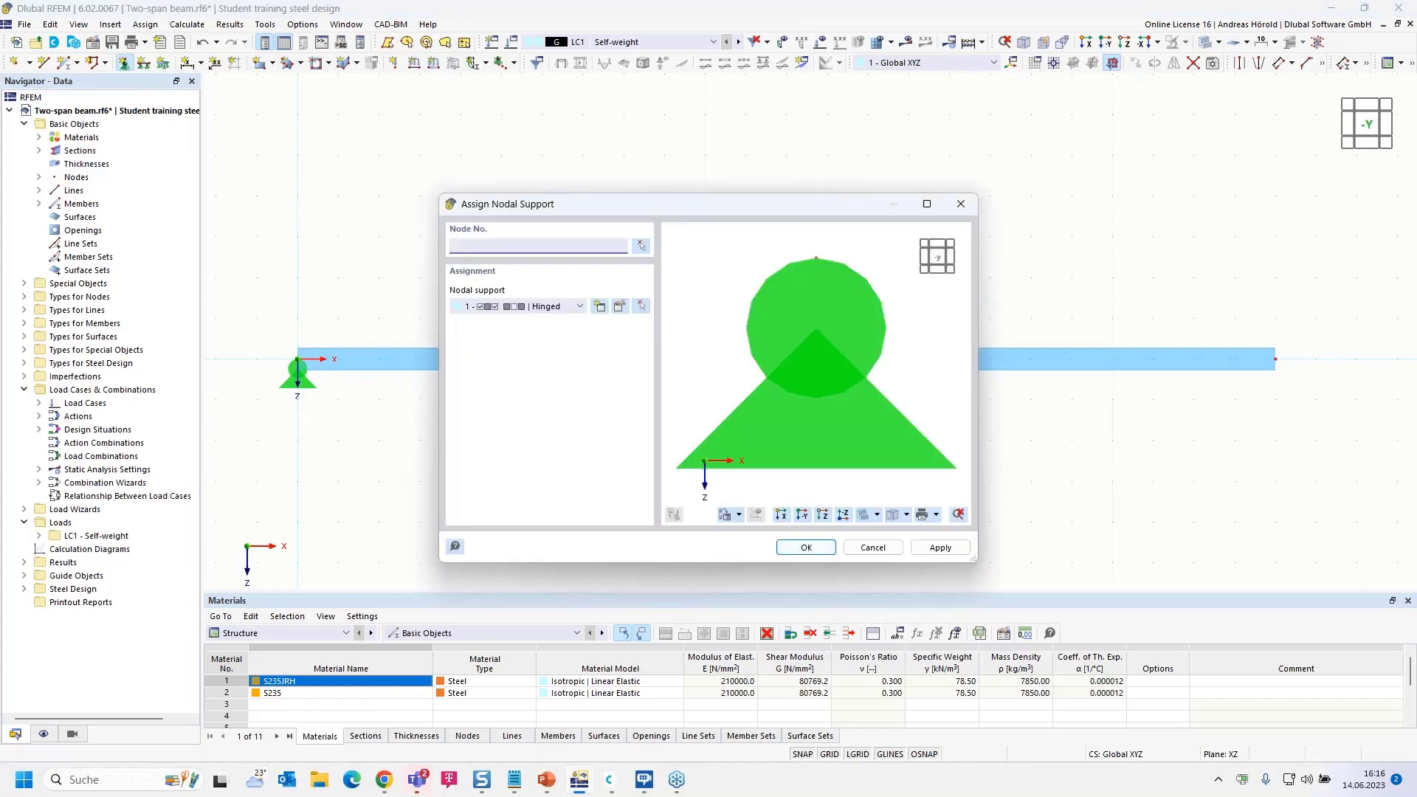
pyautogui.click(600, 306)
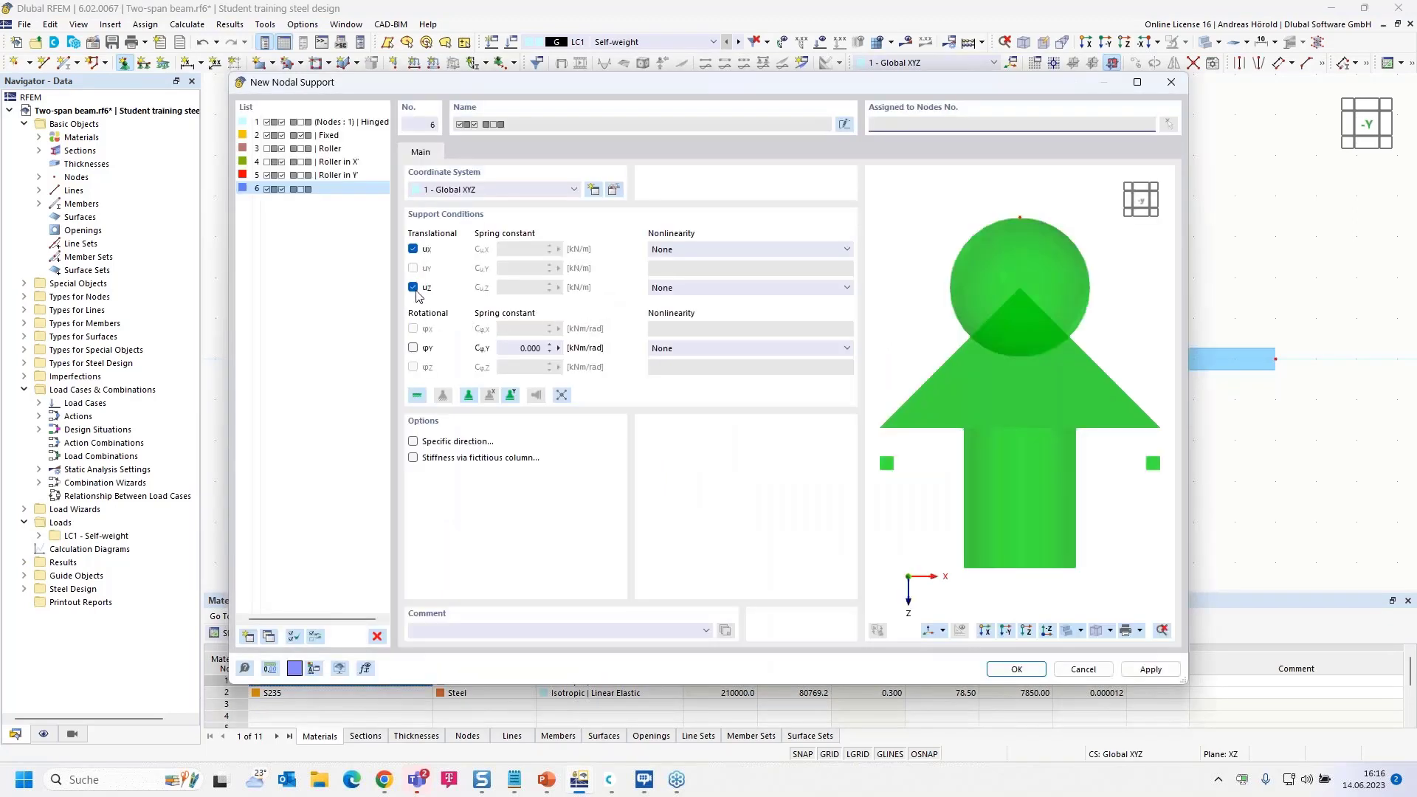
pyautogui.click(412, 249)
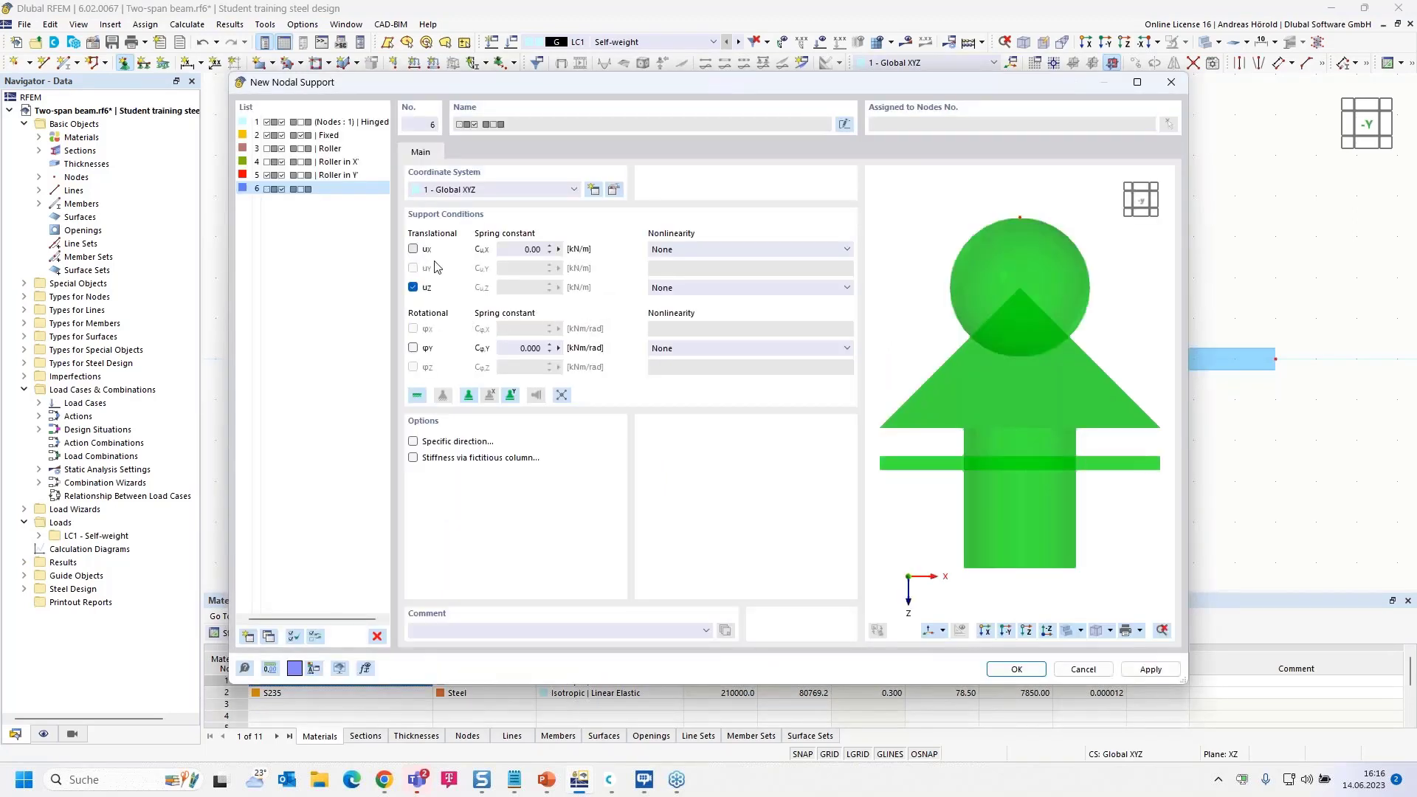
pyautogui.click(1016, 670)
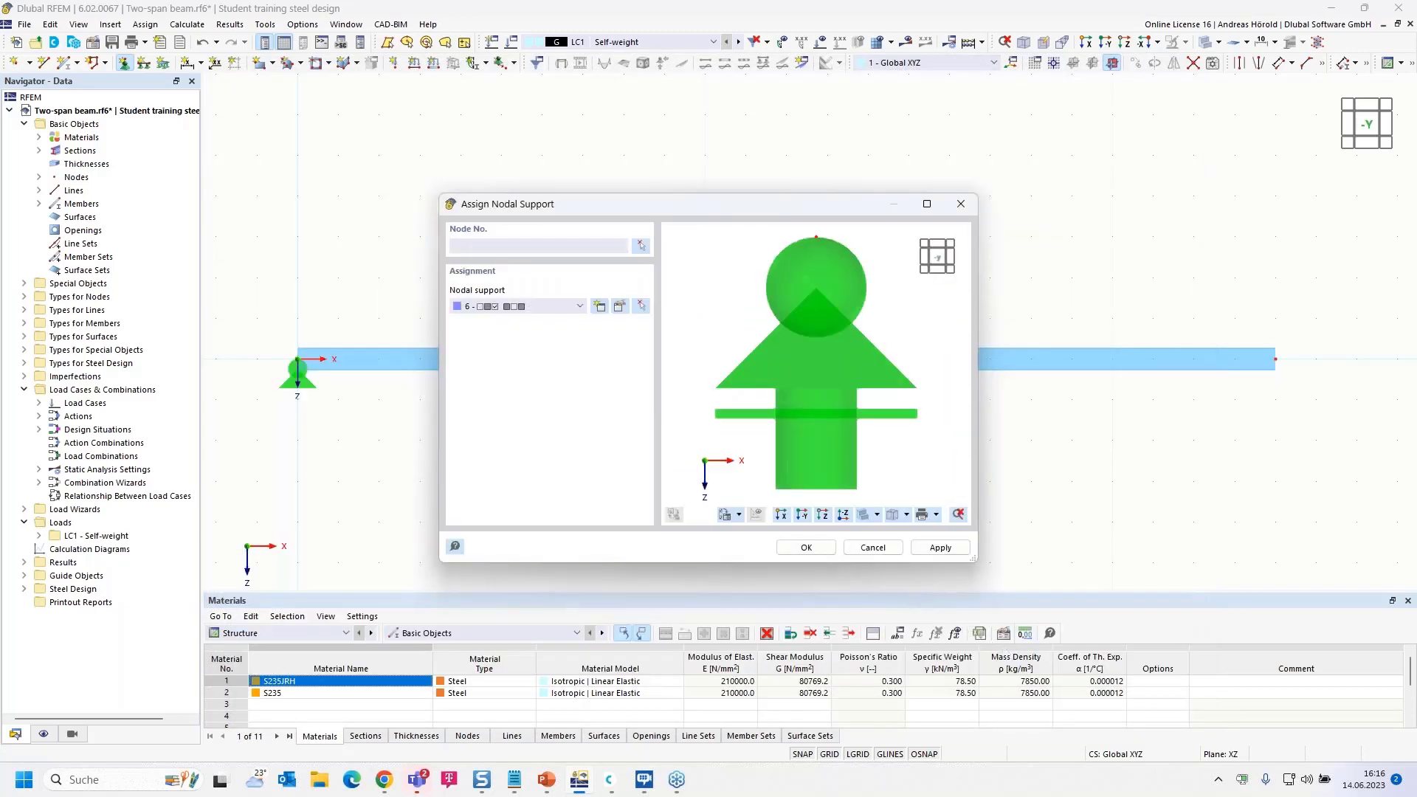
# Step: Assign the new sliding support to the beam's middle node and its far end node at X = 24 m
pyautogui.click(812, 550)
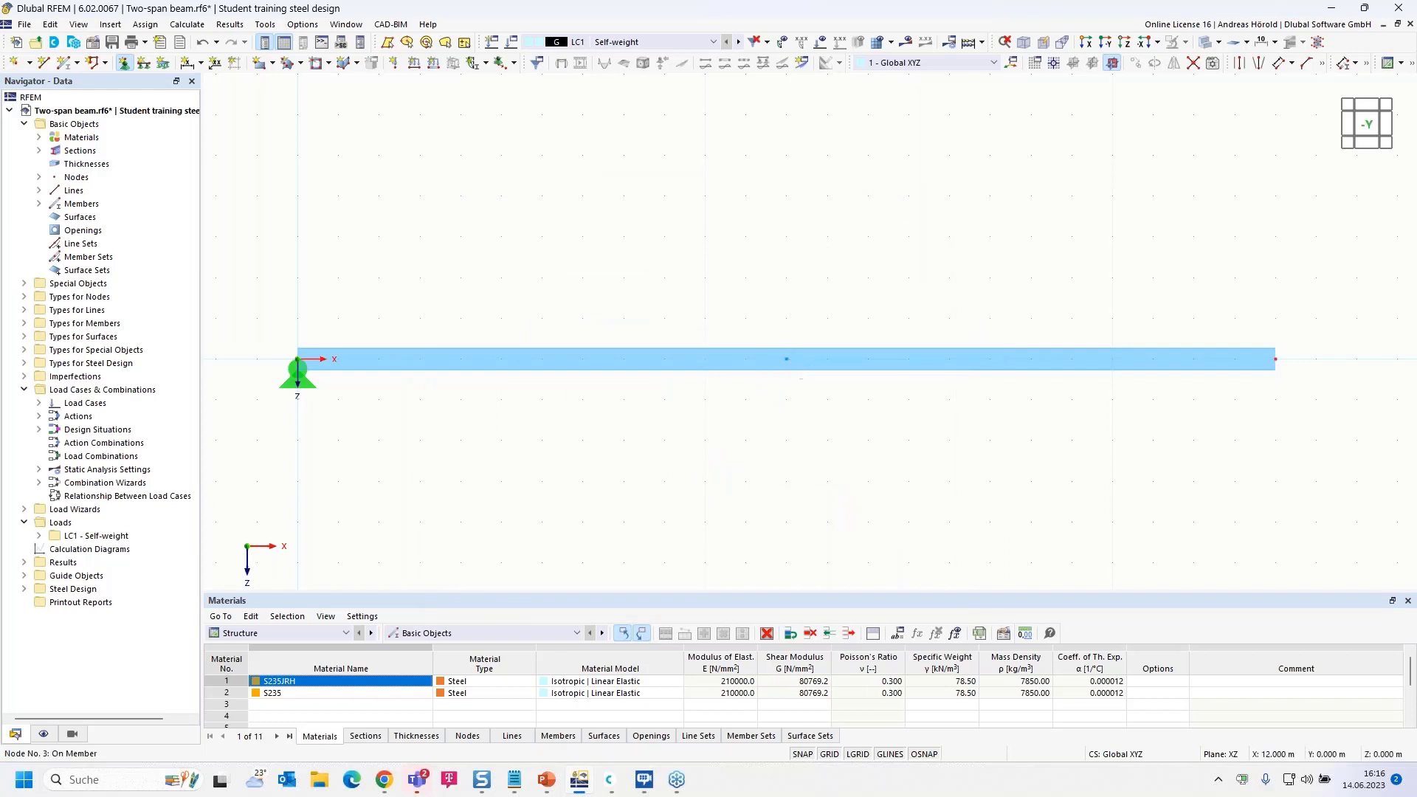
pyautogui.click(787, 359)
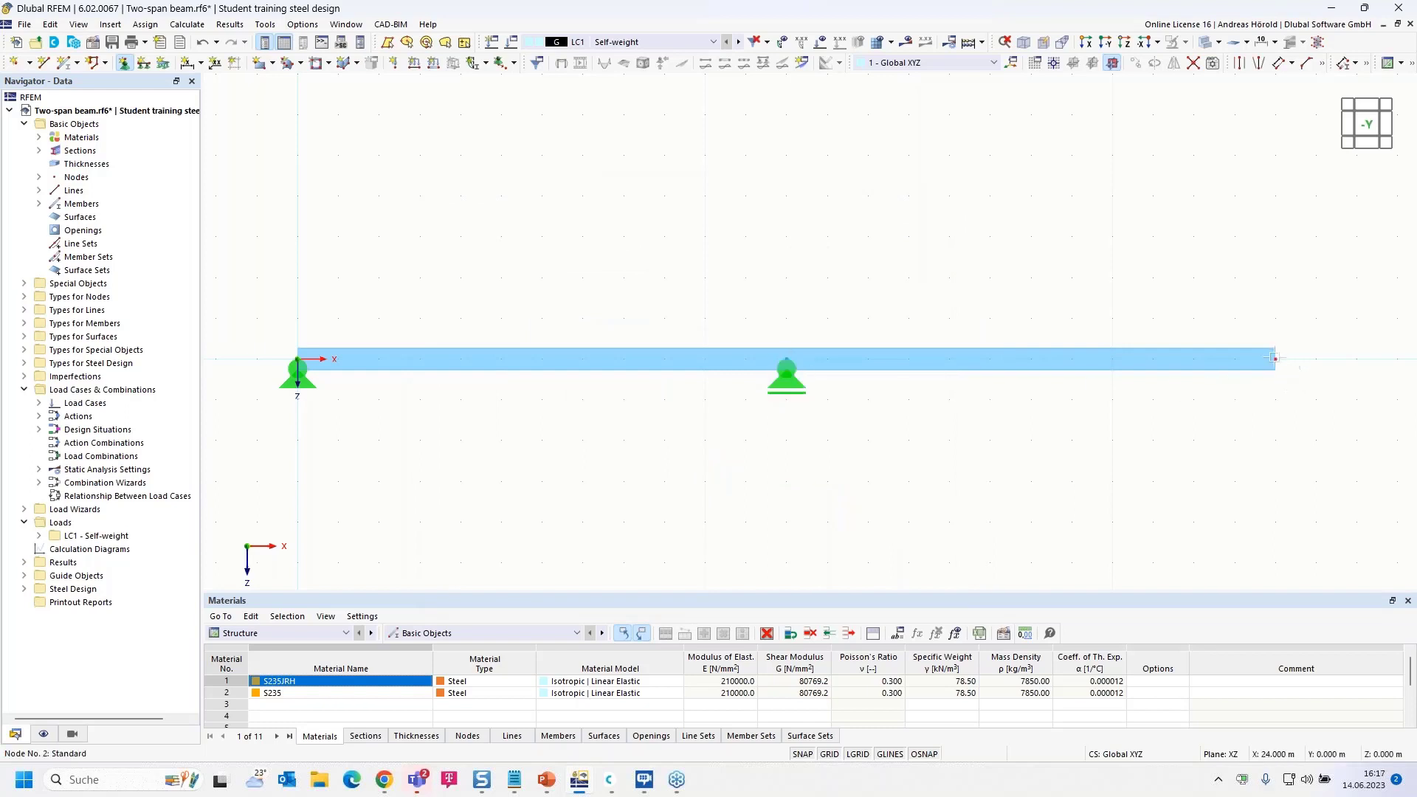
pyautogui.click(1275, 359)
pyautogui.press('Escape')
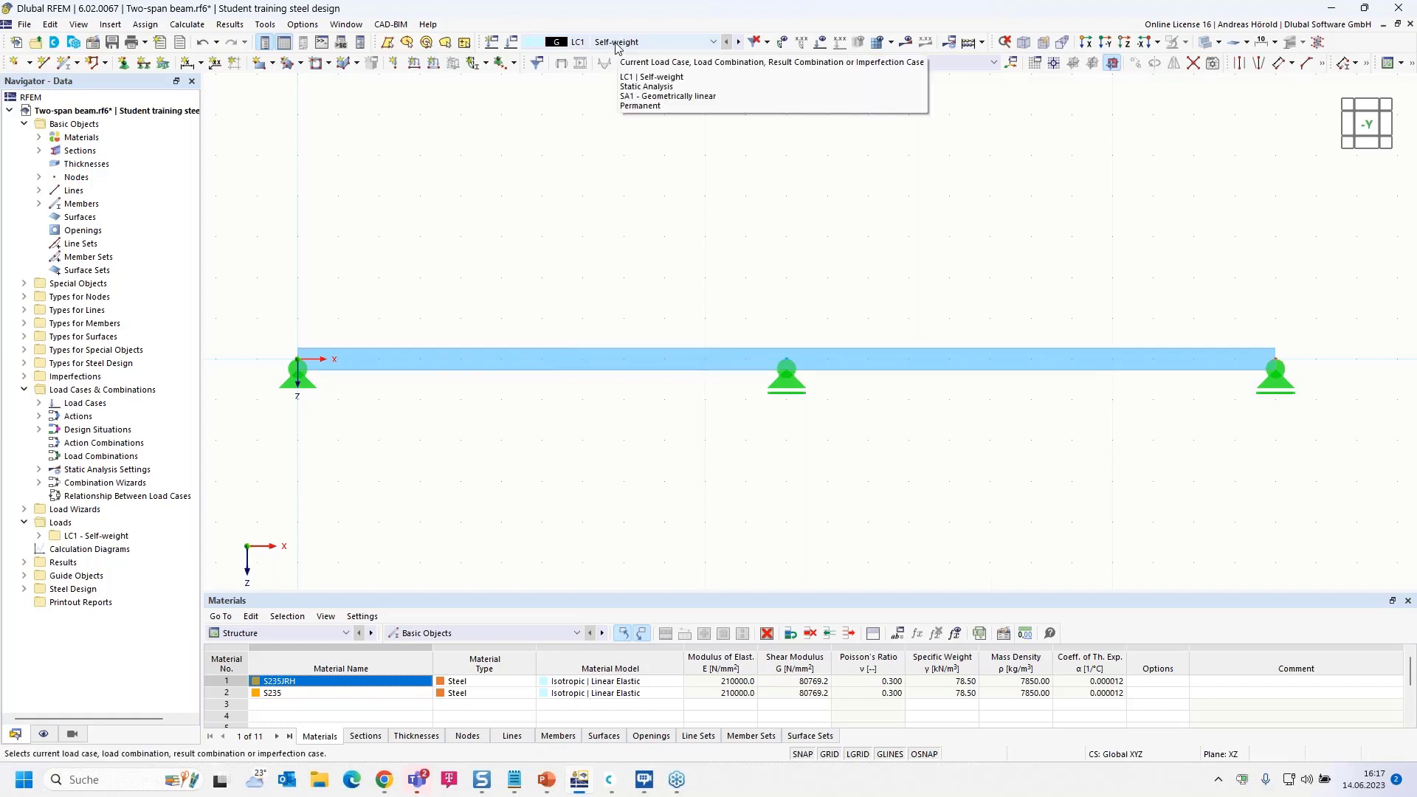
# Step: Apply a uniform member load of 8 kN/m in global Z-direction to the whole beam in load case LC1 Self-weight
pyautogui.click(435, 64)
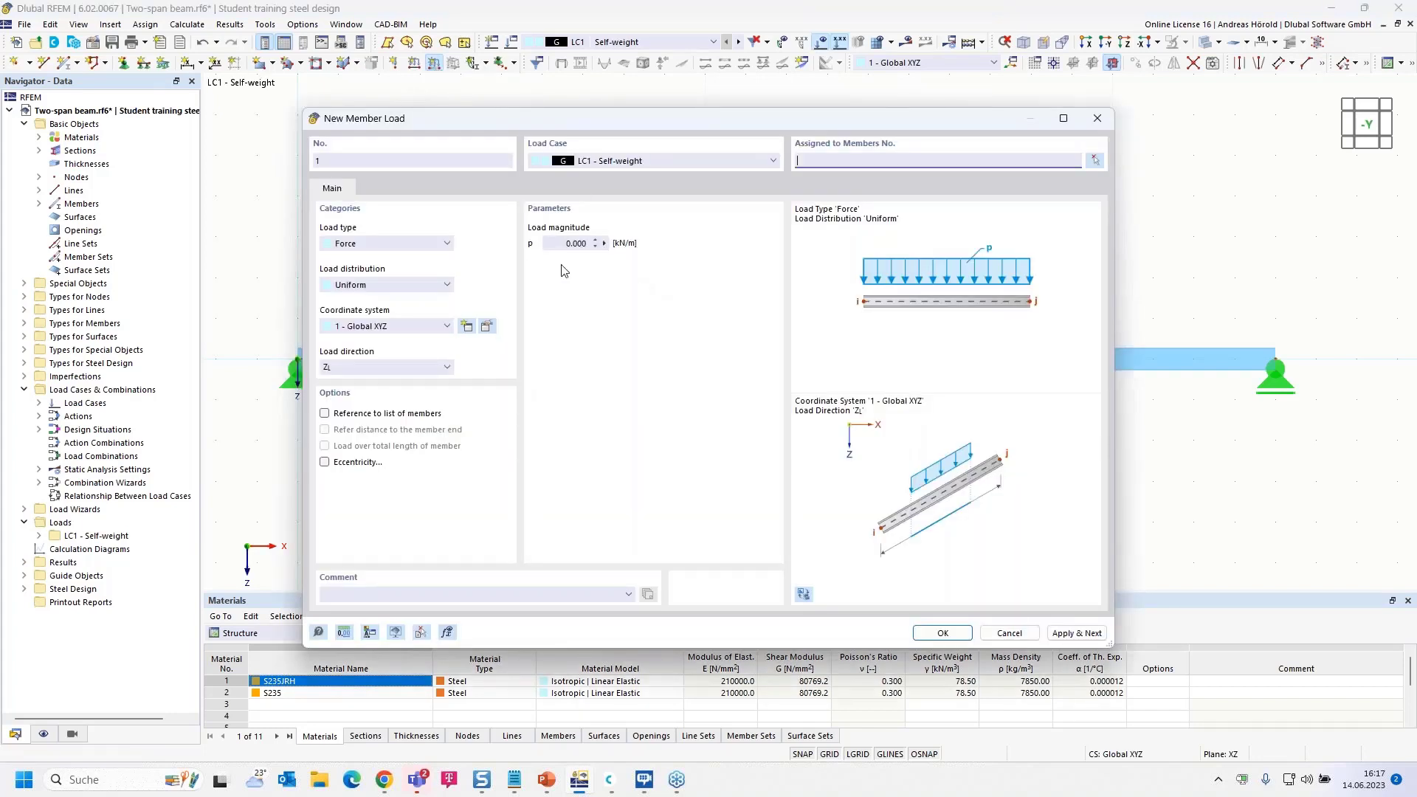
pyautogui.click(597, 244)
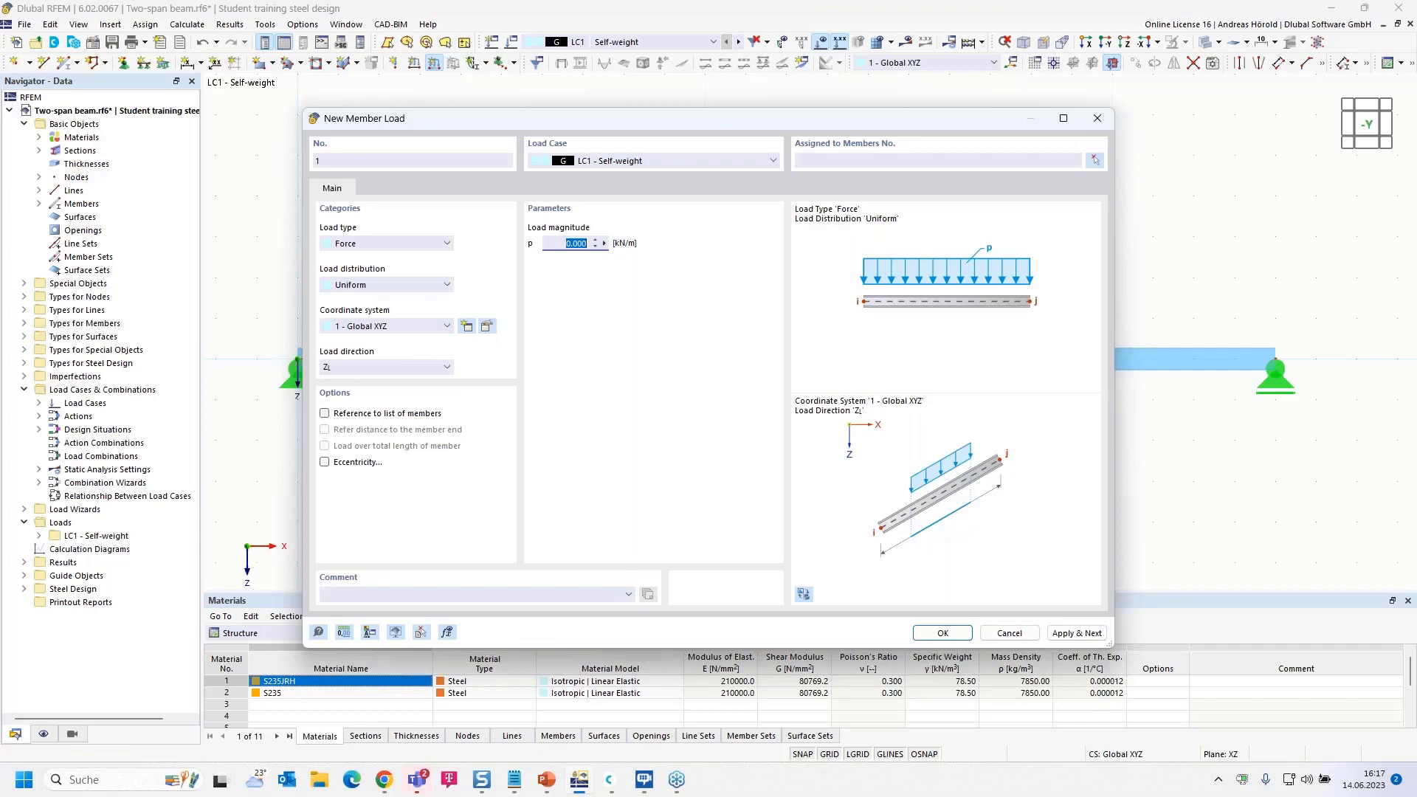
pyautogui.write('8')
pyautogui.click(384, 366)
pyautogui.click(384, 369)
pyautogui.click(943, 633)
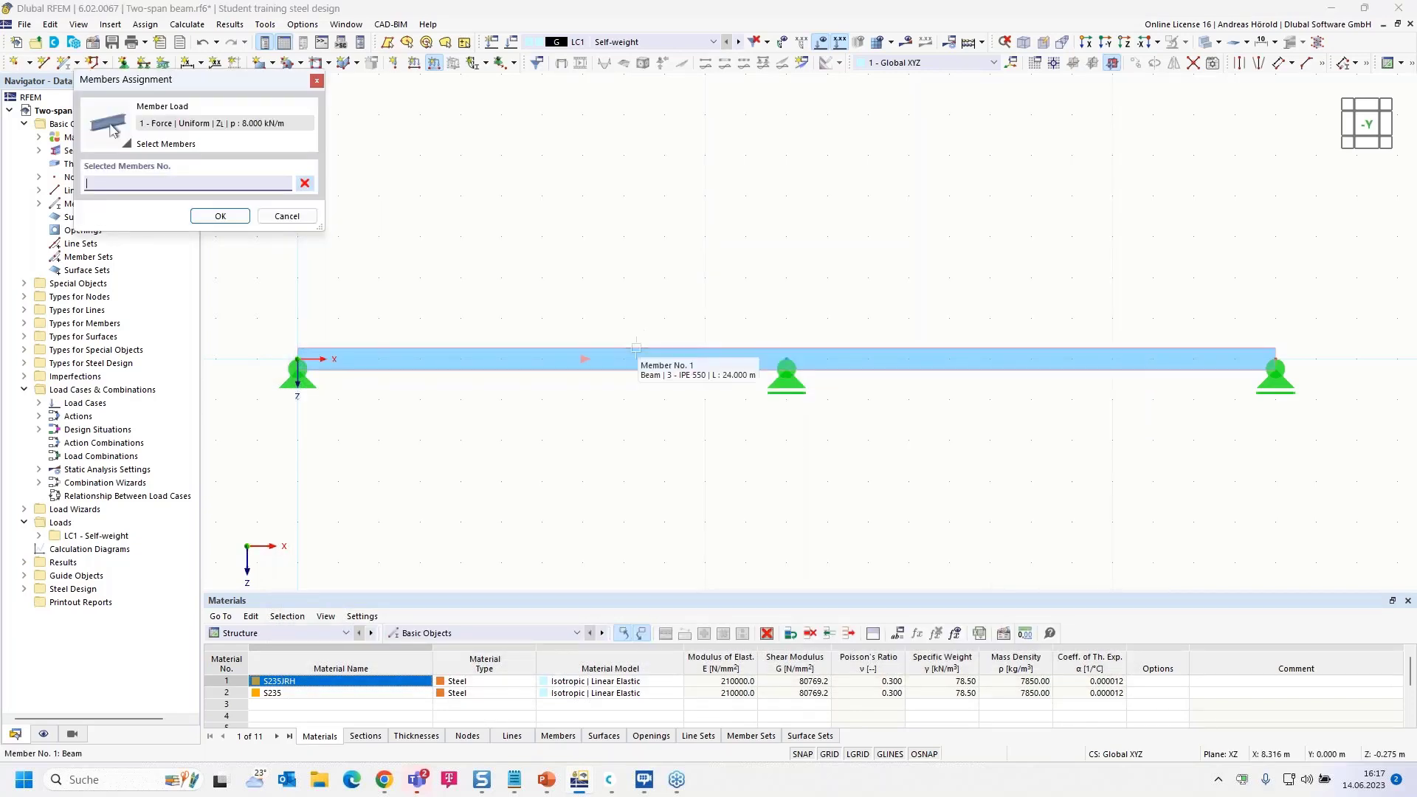
pyautogui.click(220, 216)
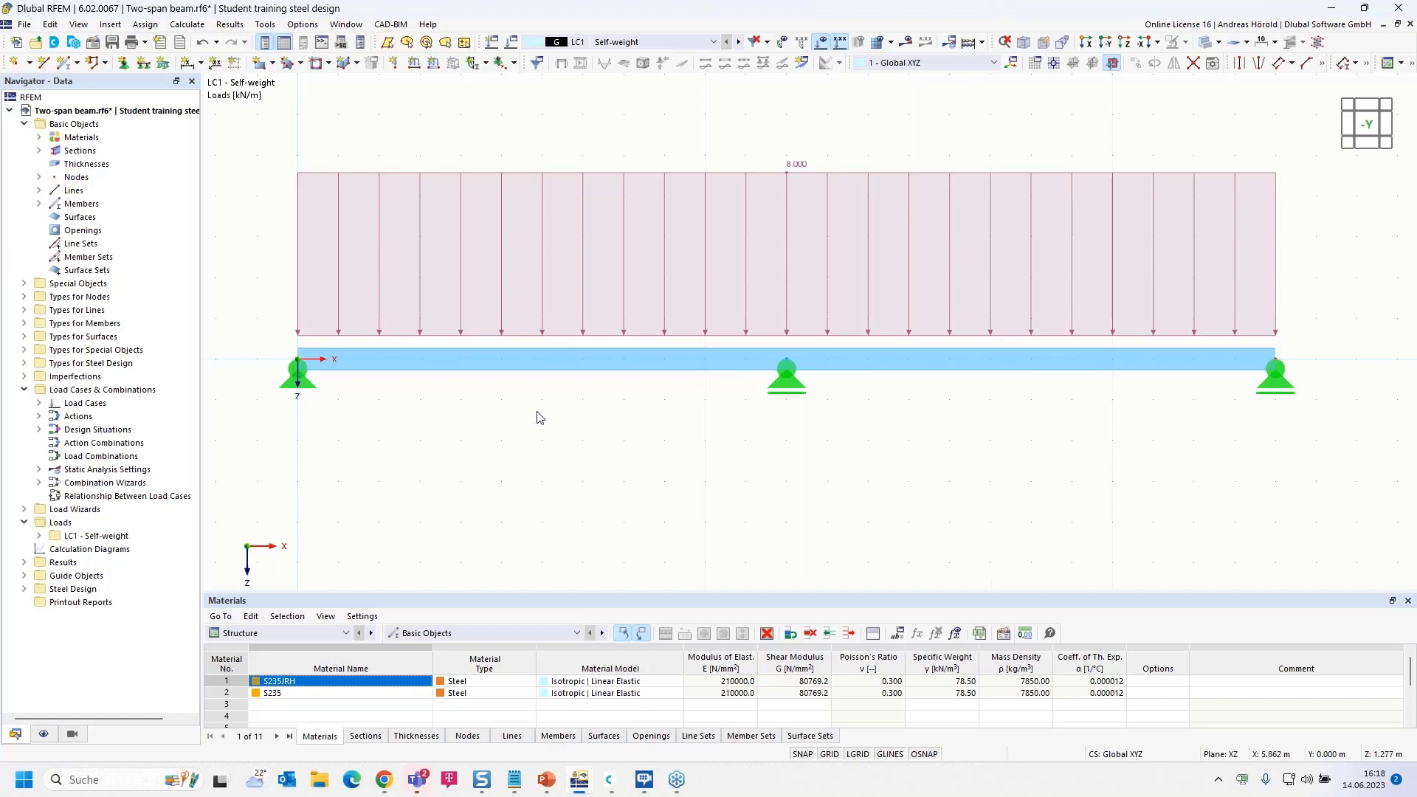
# Step: Create load case LC2 named "Imposed load" with action category Imposed loads - category A: domestic, residential areas
pyautogui.click(491, 42)
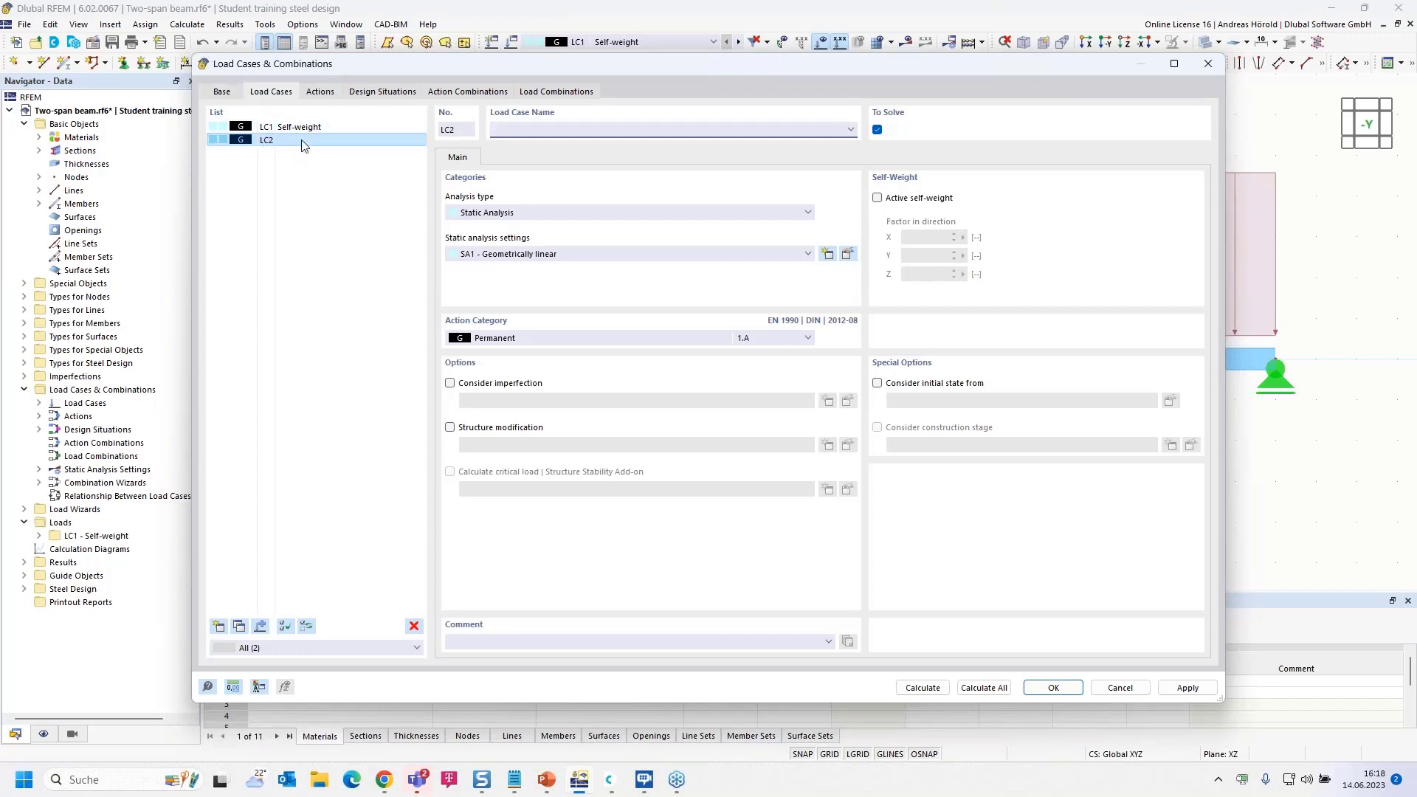
pyautogui.click(564, 338)
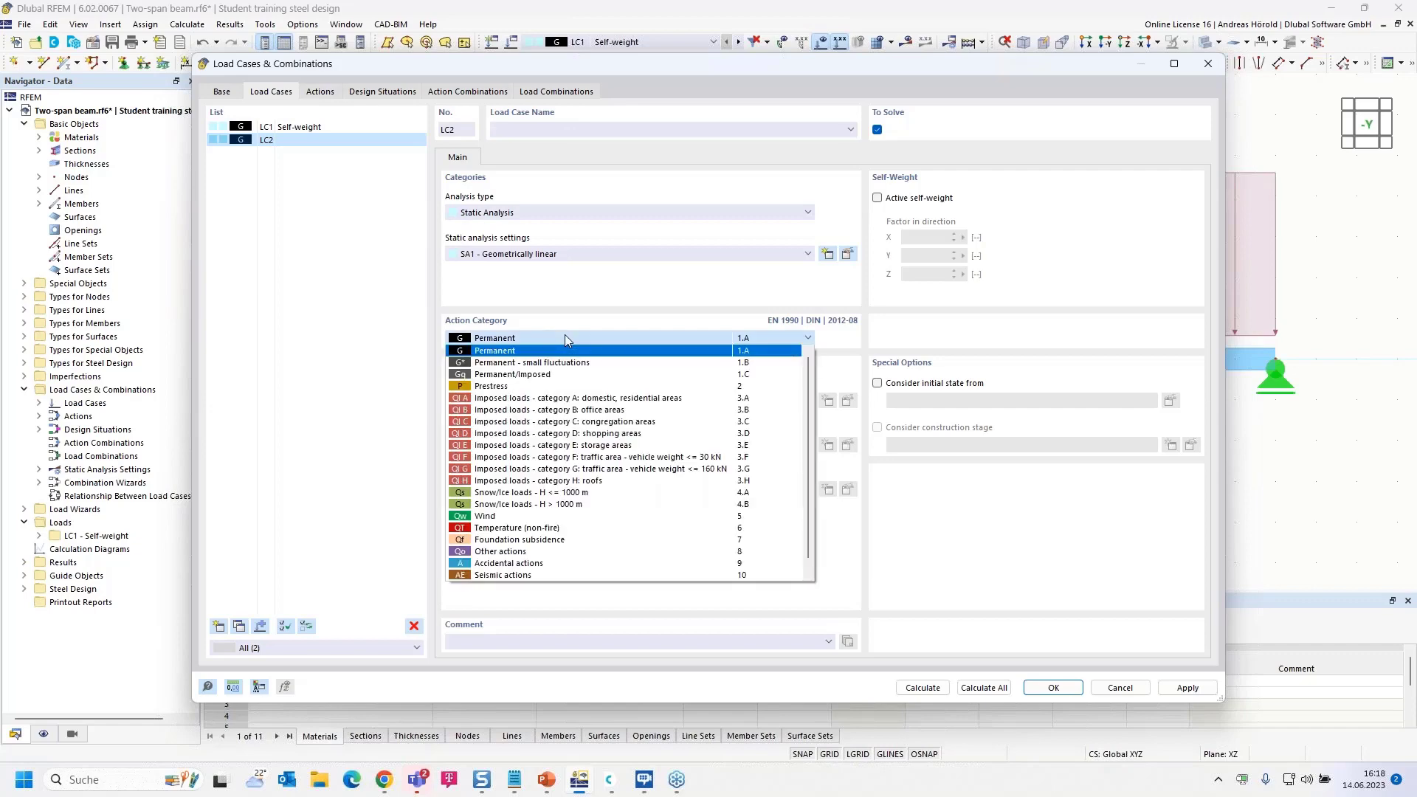
pyautogui.click(547, 400)
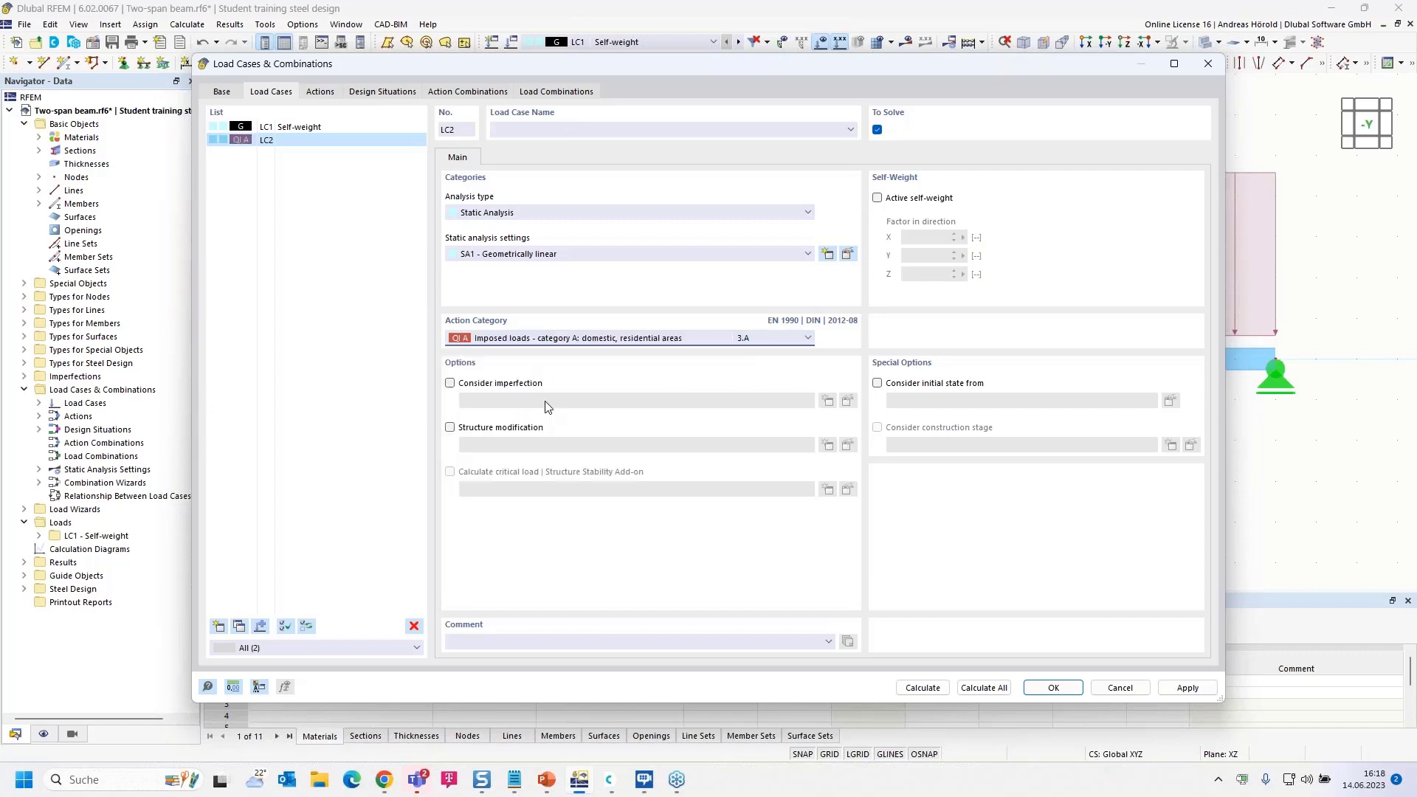
pyautogui.click(529, 125)
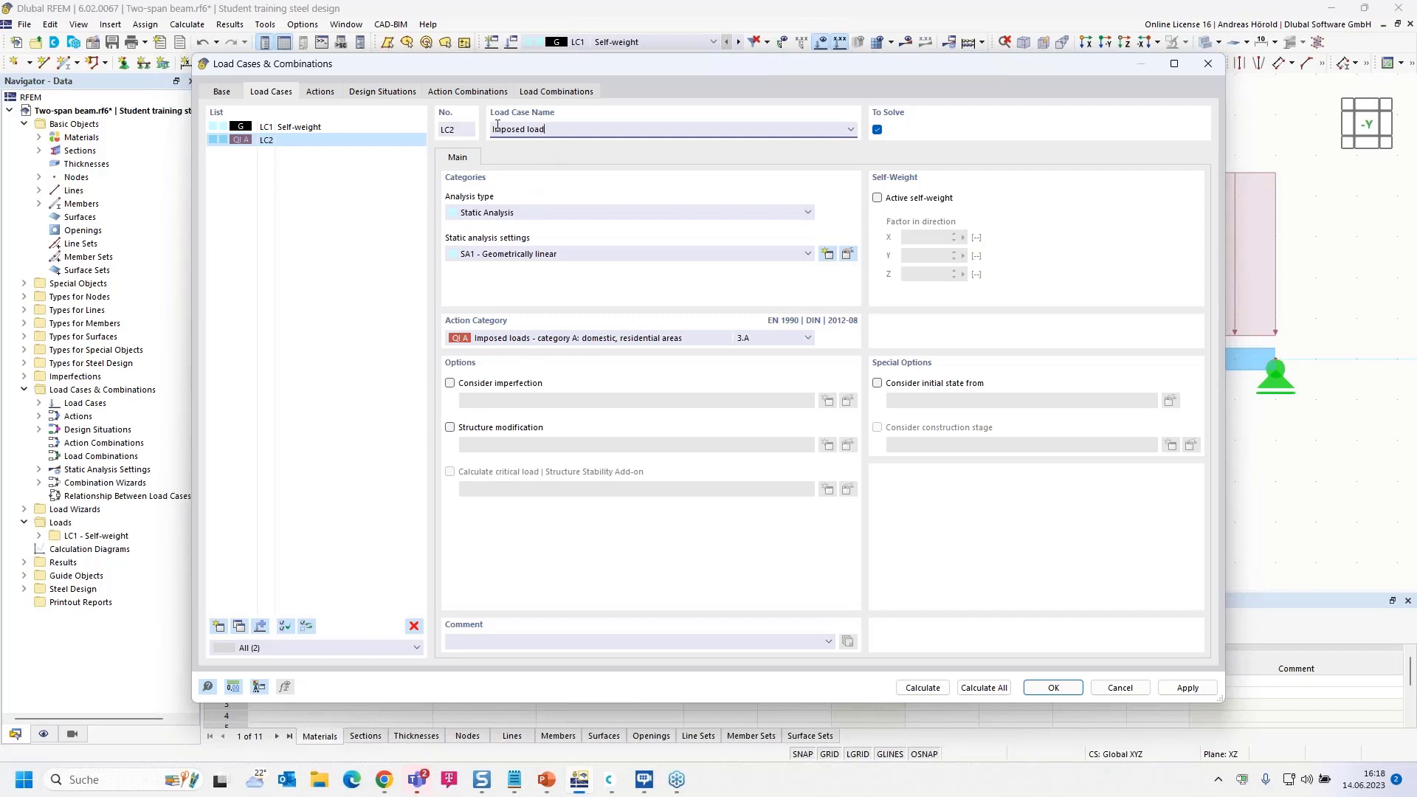
pyautogui.click(1050, 689)
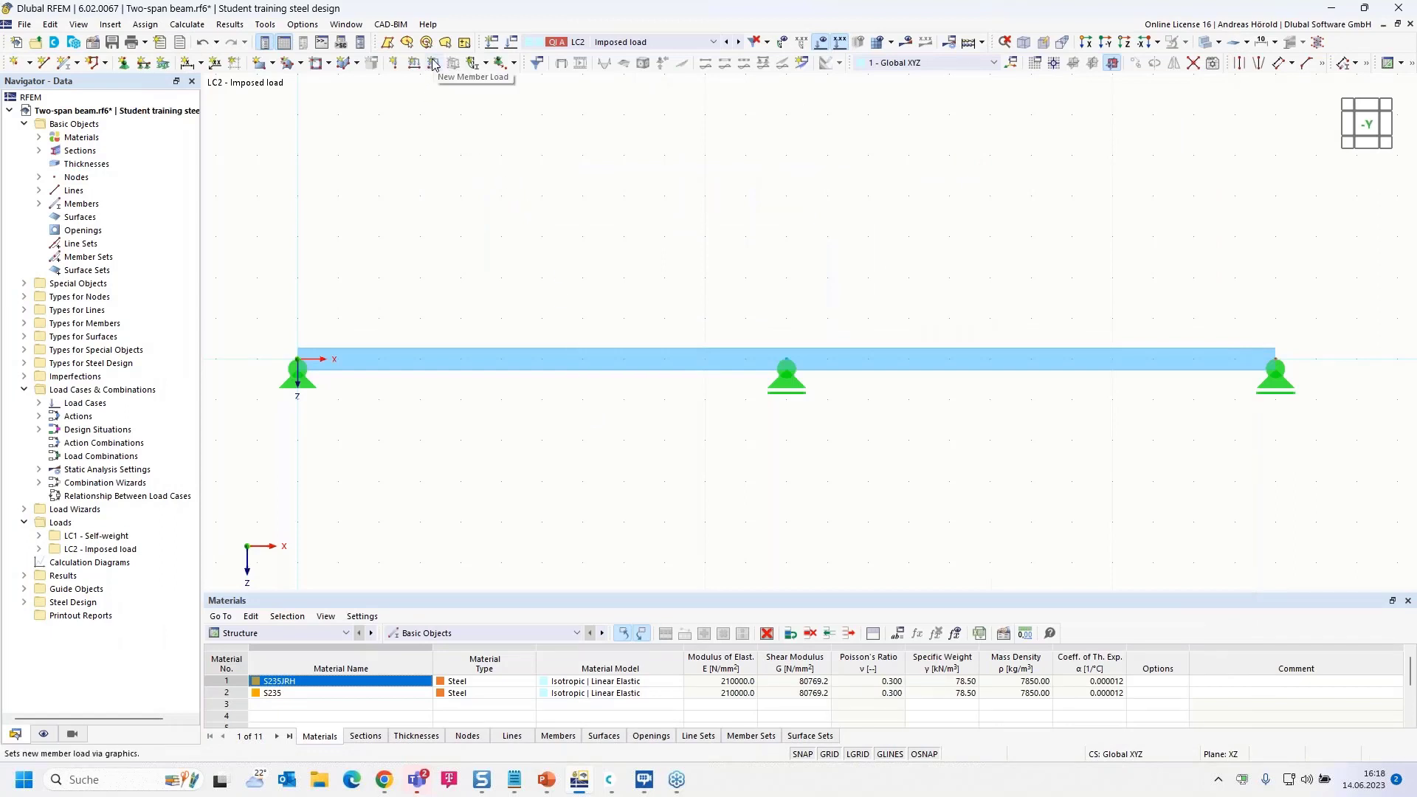
# Step: Apply a uniform member load of 12 kN/m in global Z-direction to the whole beam in load case LC2 Imposed load
pyautogui.click(434, 64)
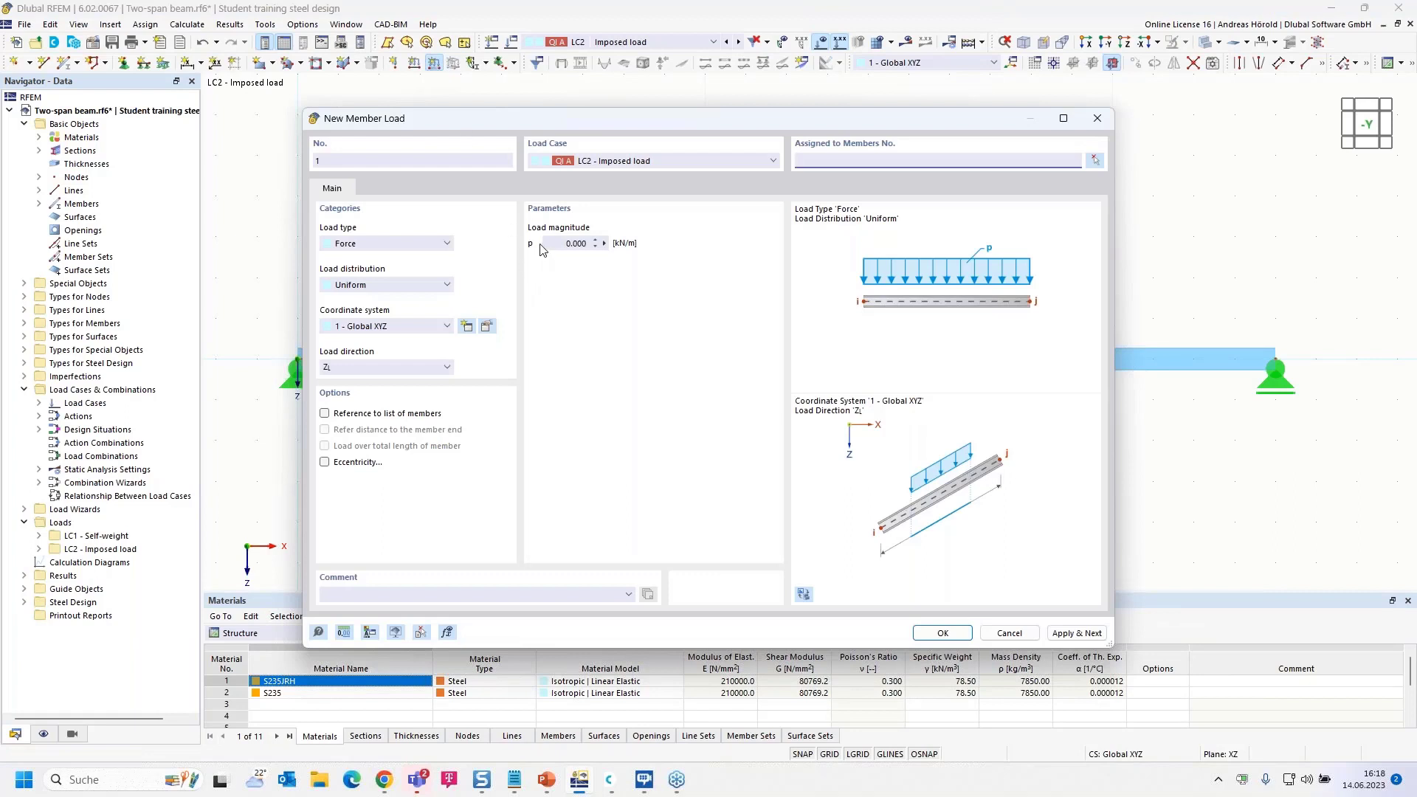
pyautogui.click(576, 243)
pyautogui.write('12')
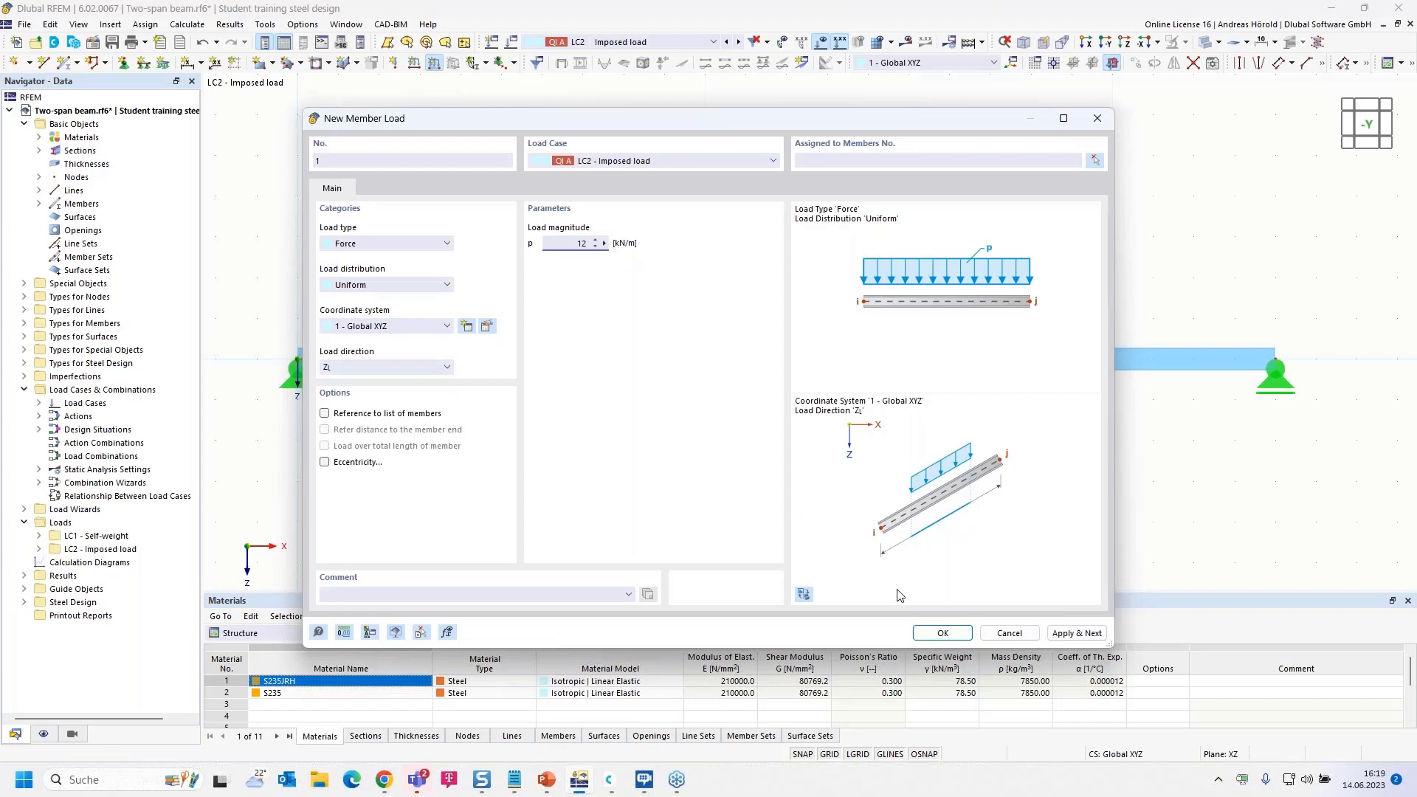
pyautogui.click(944, 632)
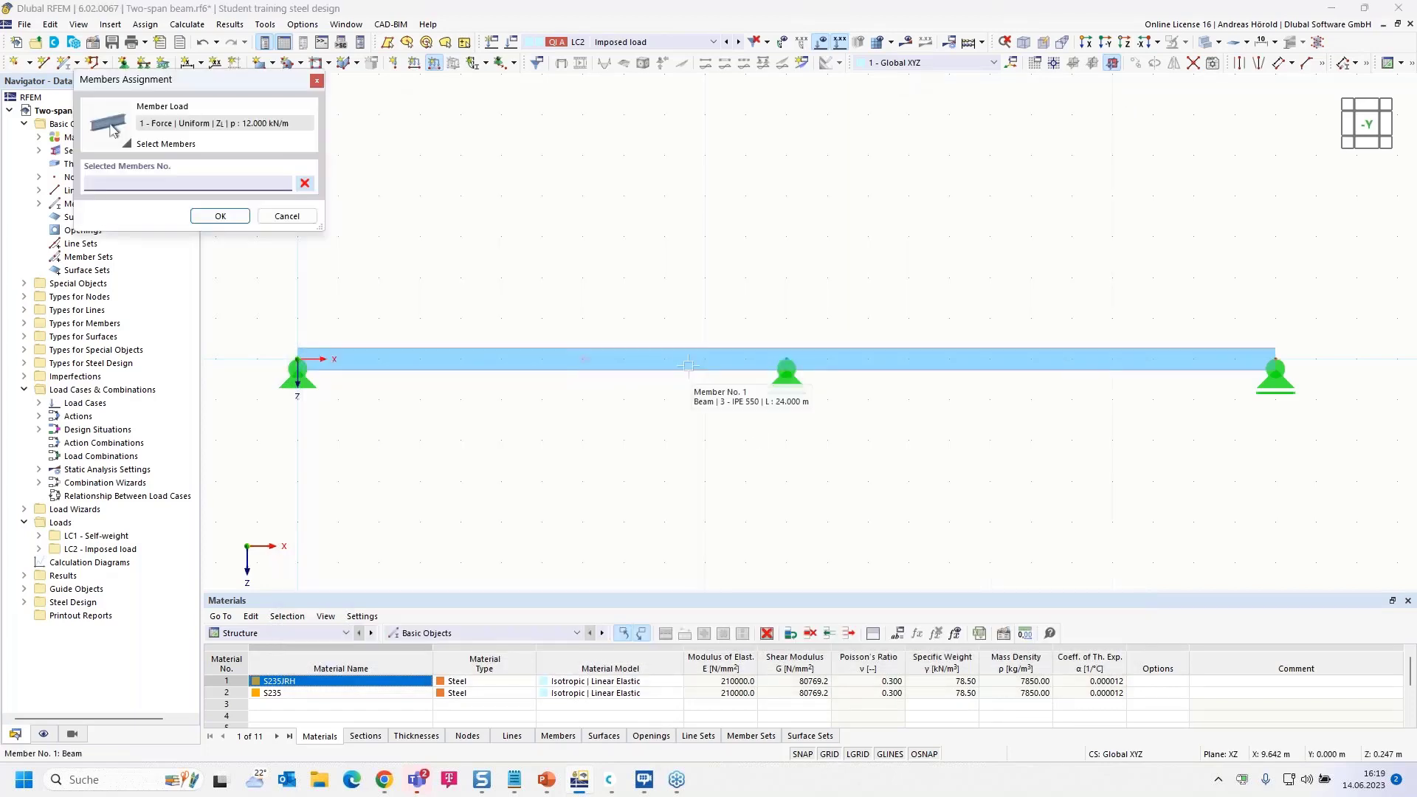
pyautogui.click(688, 360)
pyautogui.click(220, 215)
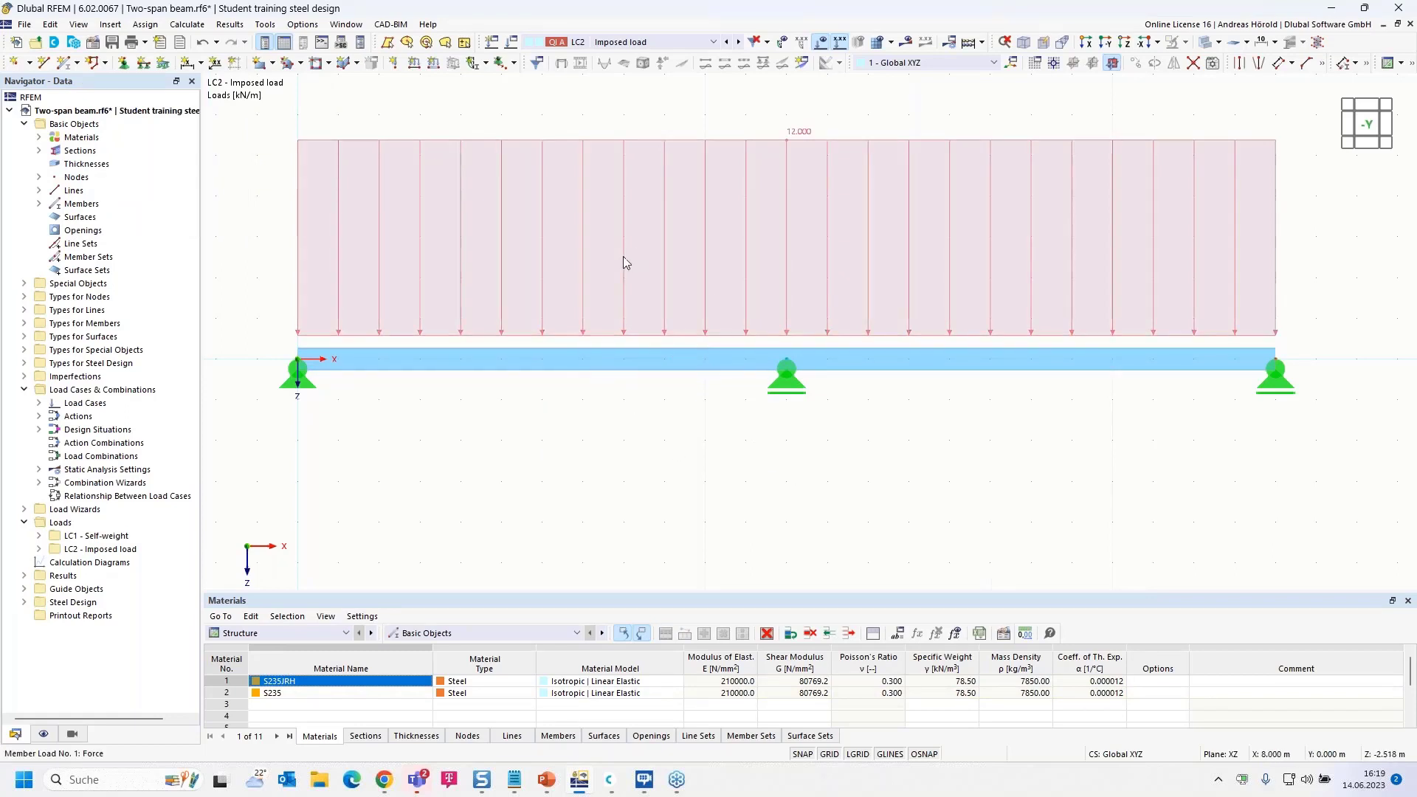
# Step: Review the combination standard settings, load cases and actions, starting from design situation DS1
pyautogui.click(39, 429)
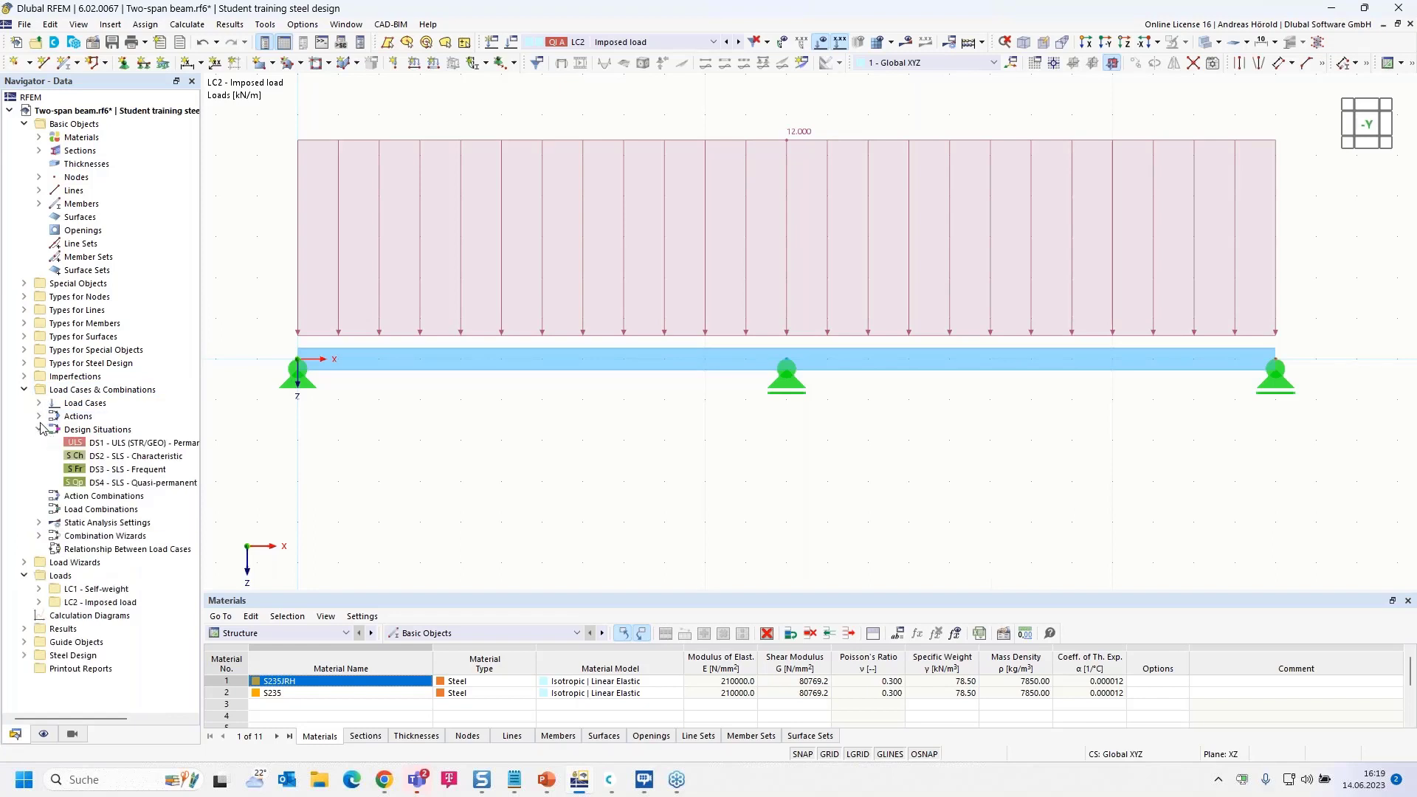
pyautogui.doubleClick(109, 446)
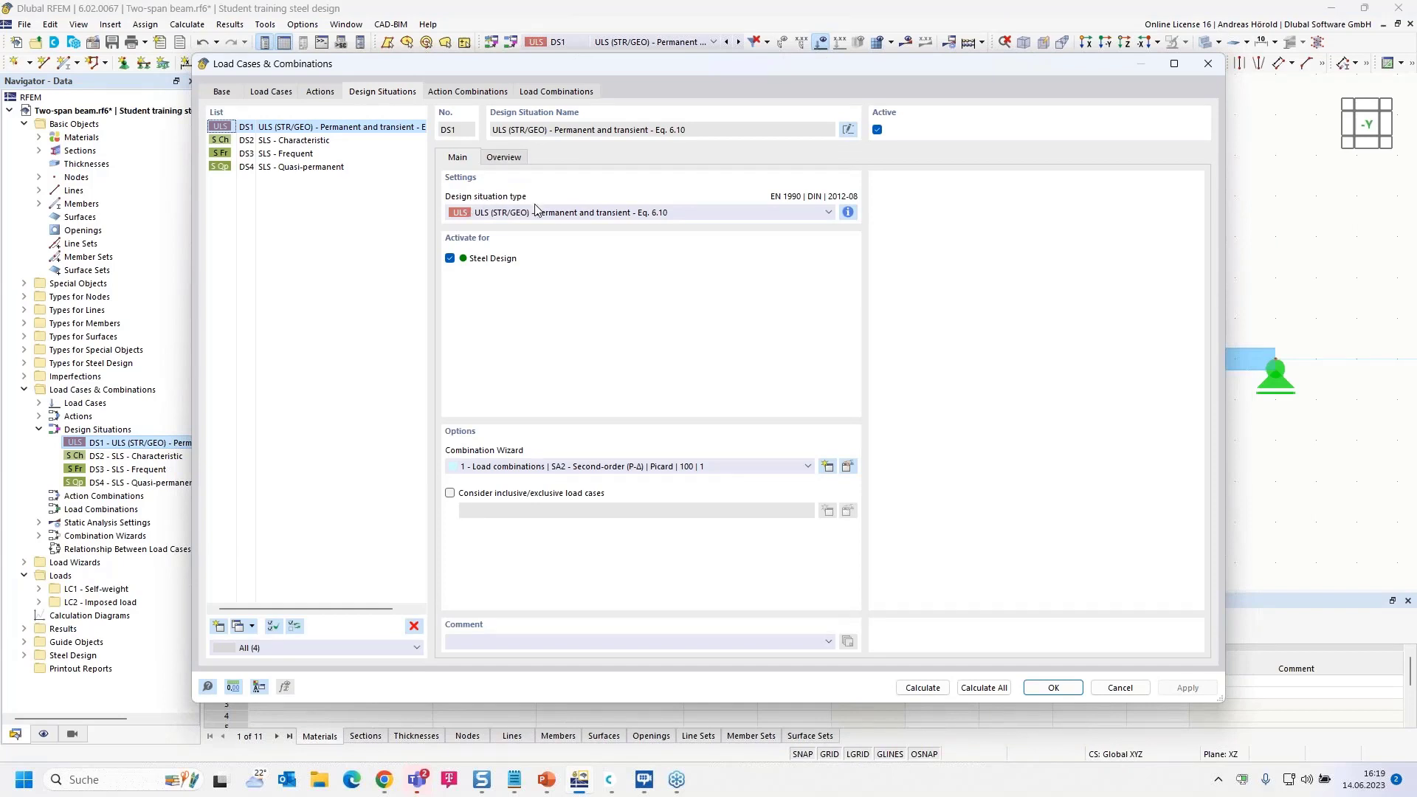
pyautogui.click(264, 92)
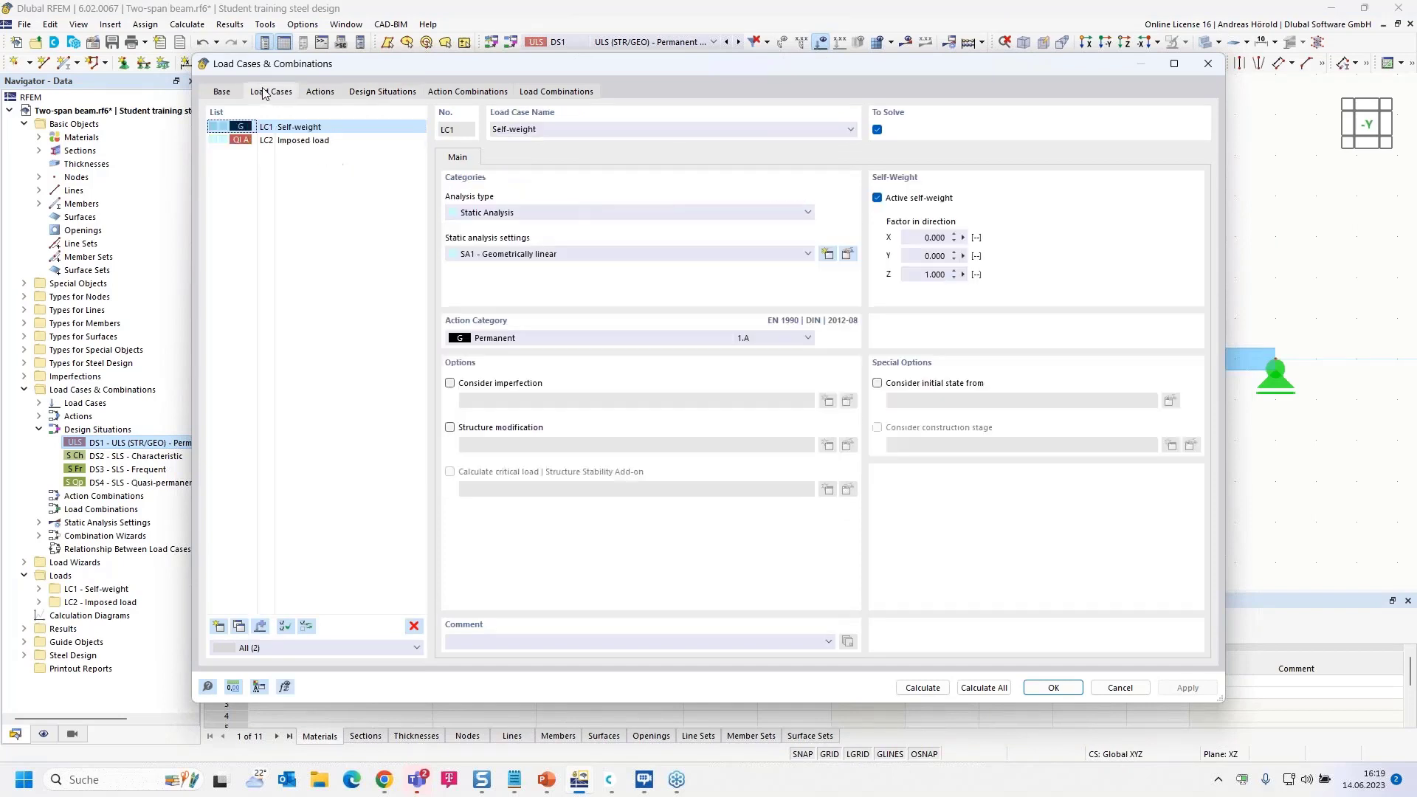
pyautogui.click(220, 92)
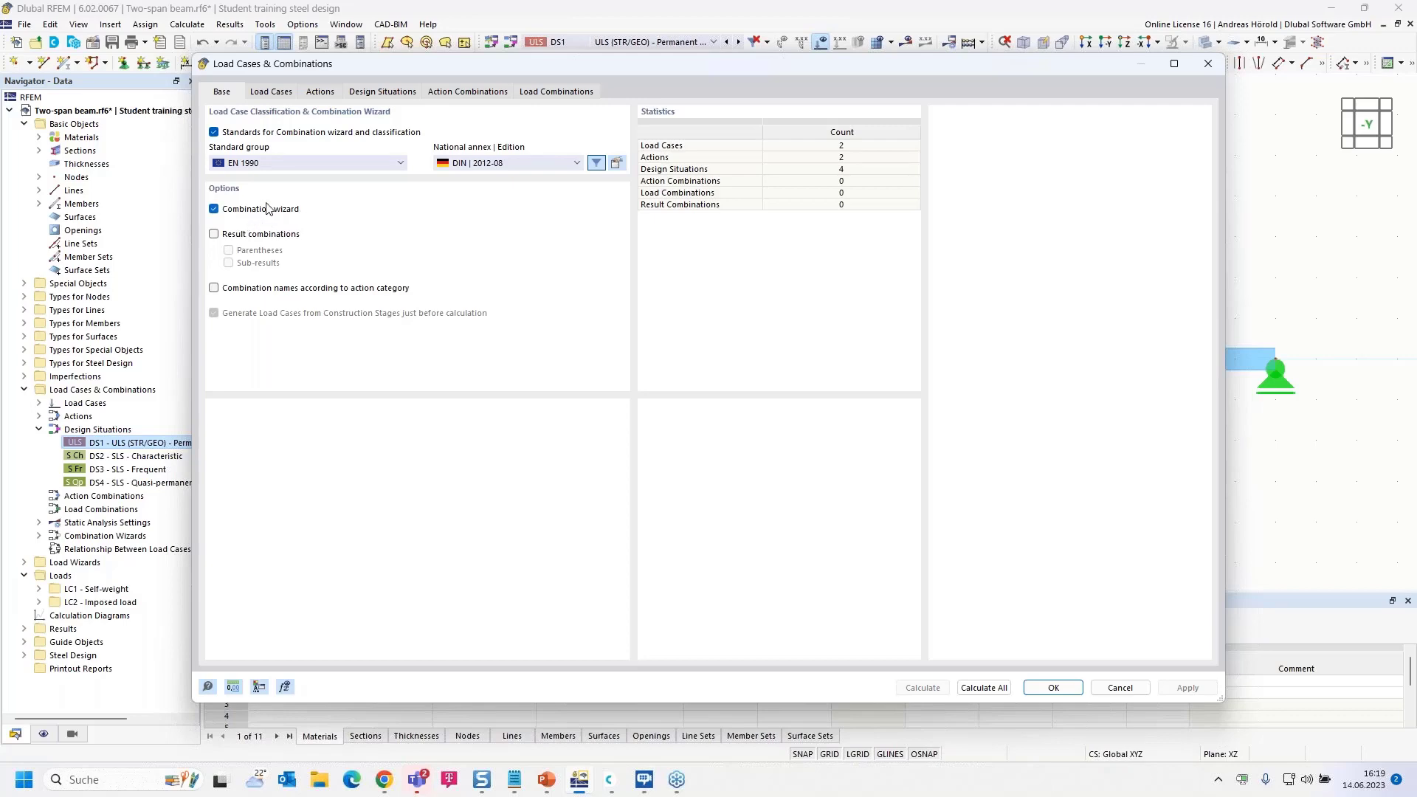
pyautogui.click(274, 94)
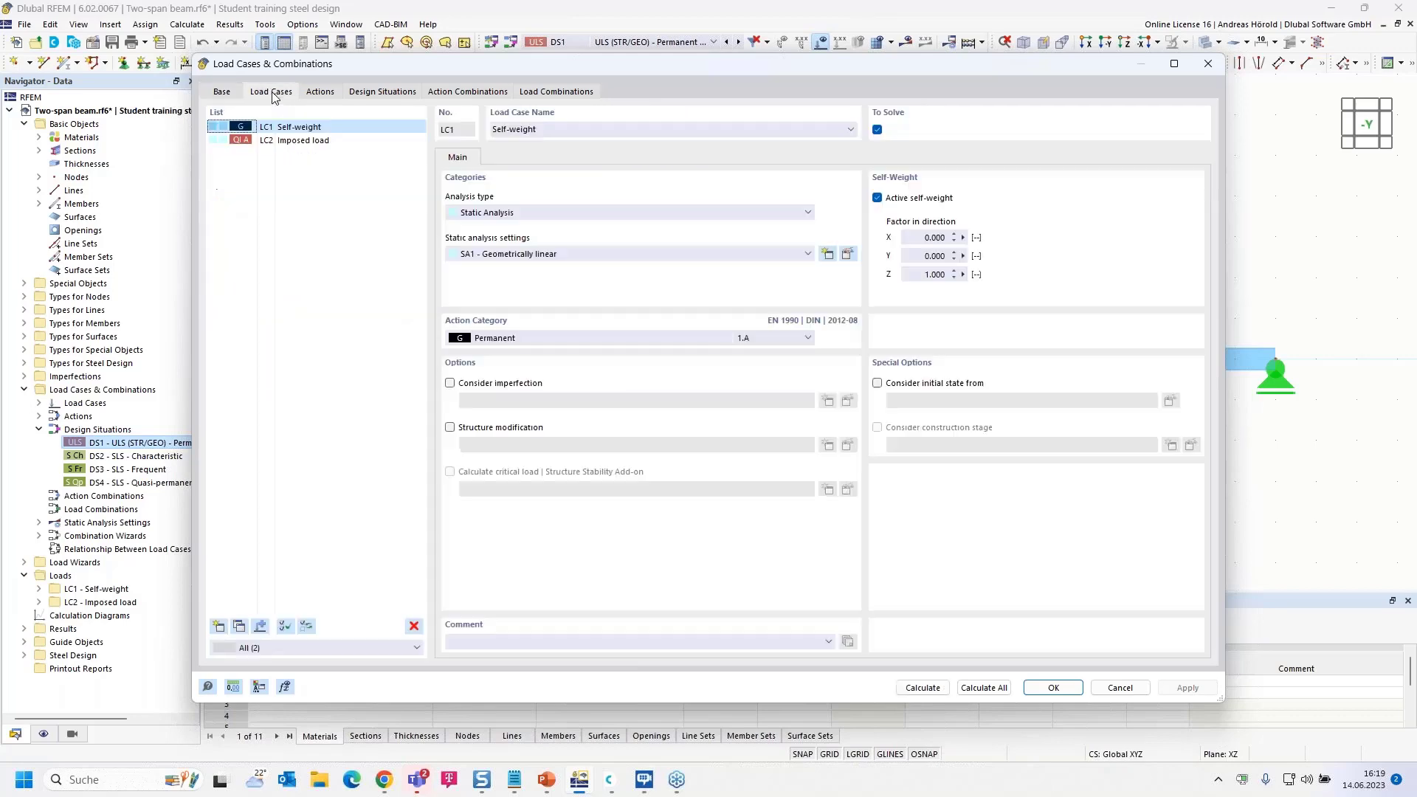
pyautogui.click(321, 94)
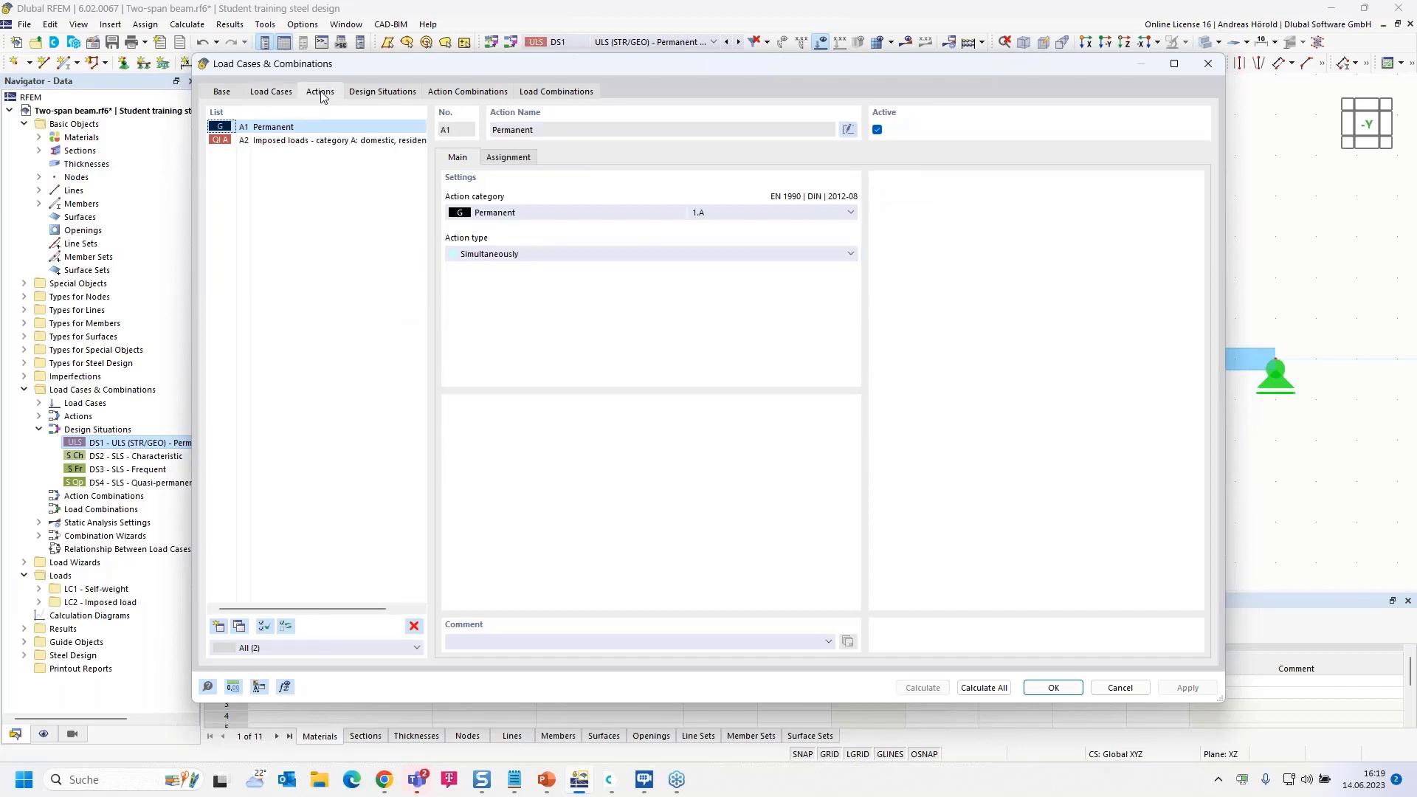
# Step: Delete the three serviceability design situations DS2 to DS4: characteristic, frequent and quasi-permanent
pyautogui.click(383, 91)
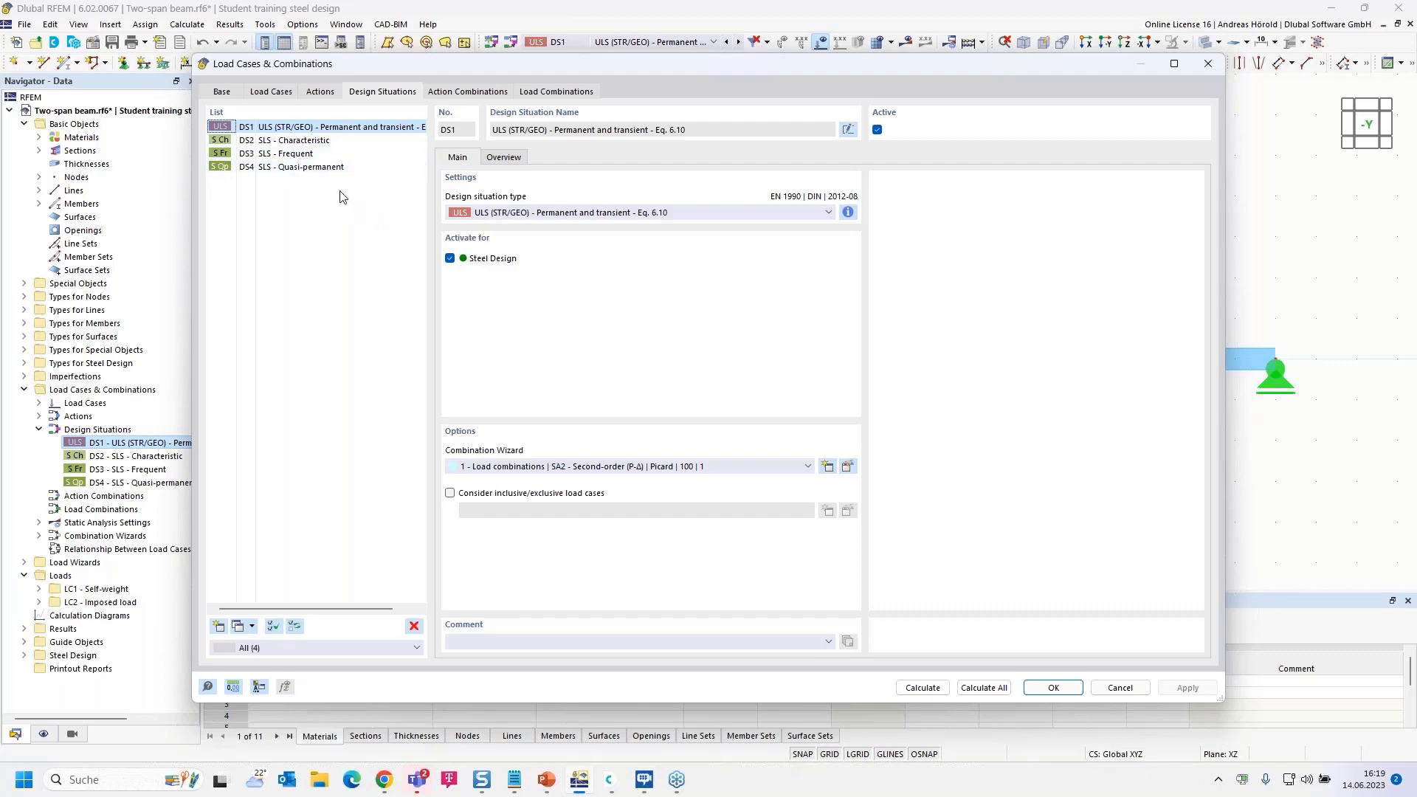
pyautogui.click(296, 142)
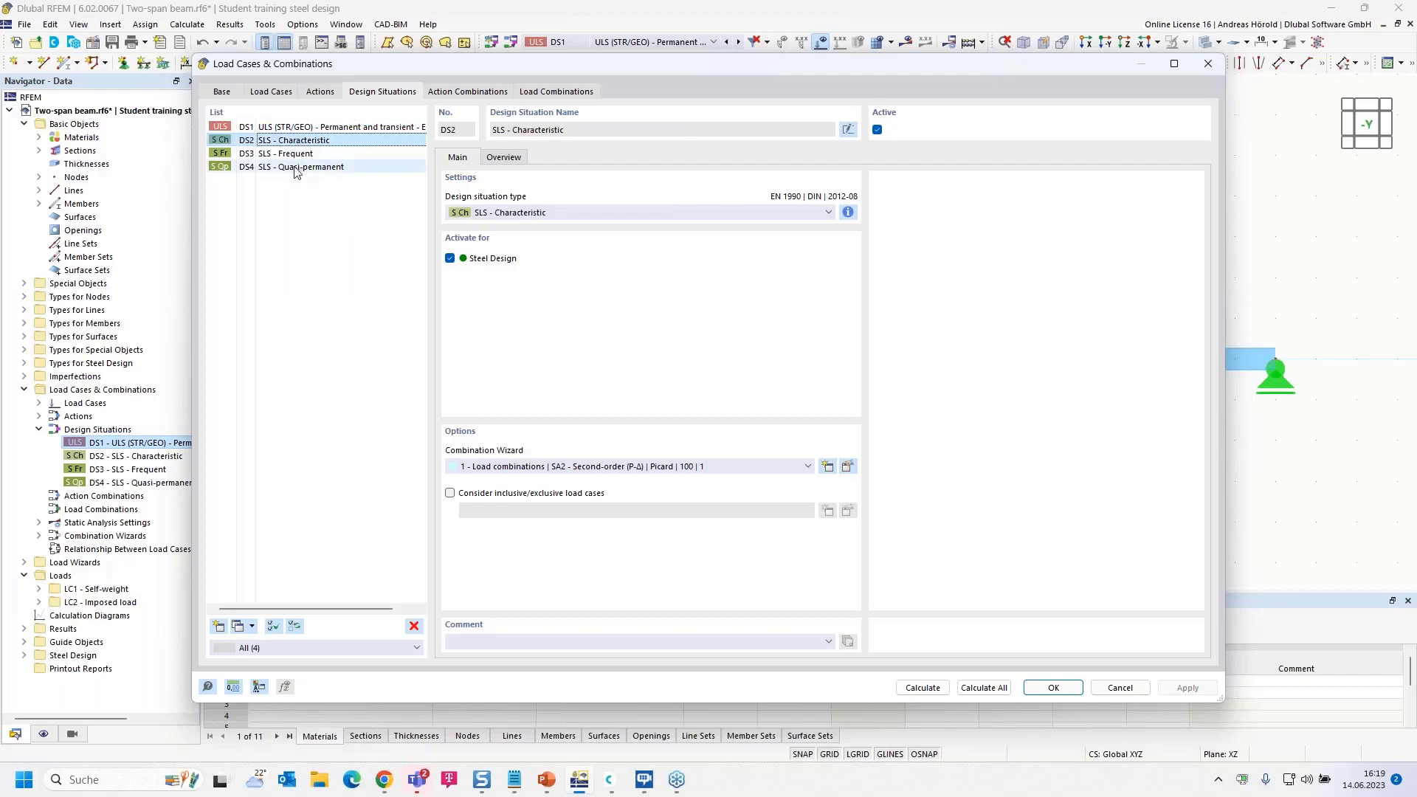
pyautogui.keyDown('shift'); pyautogui.click(298, 169); pyautogui.keyUp('shift')
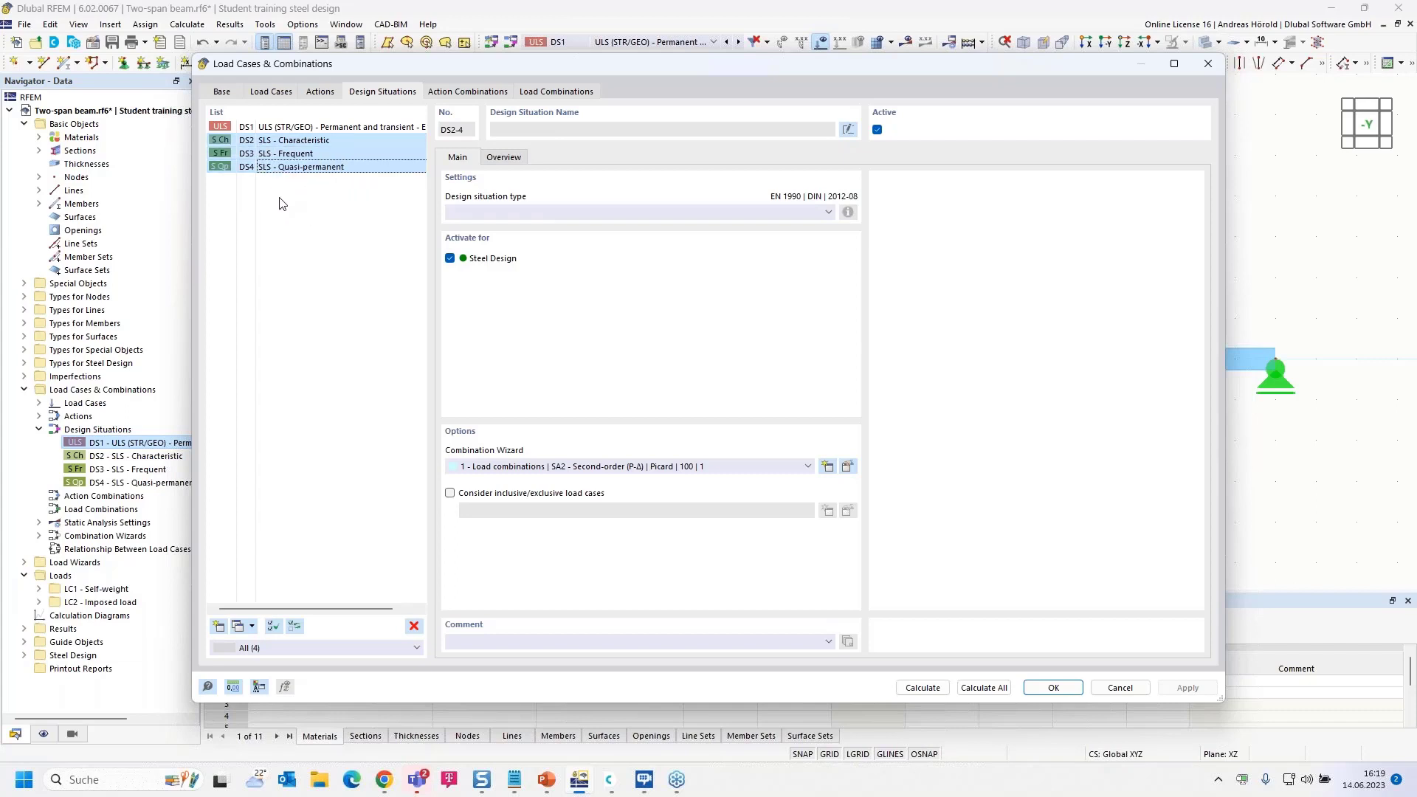
pyautogui.click(414, 627)
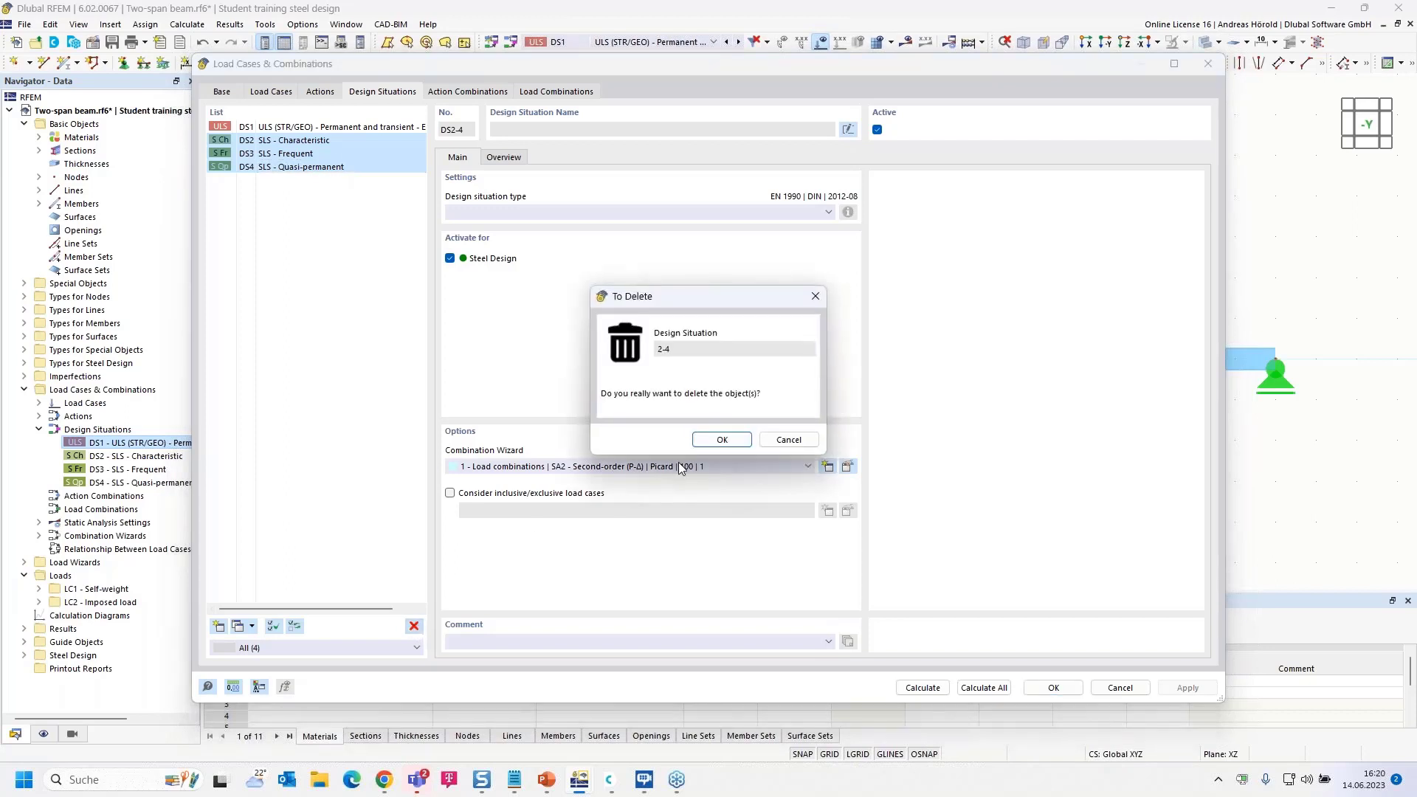
pyautogui.click(721, 440)
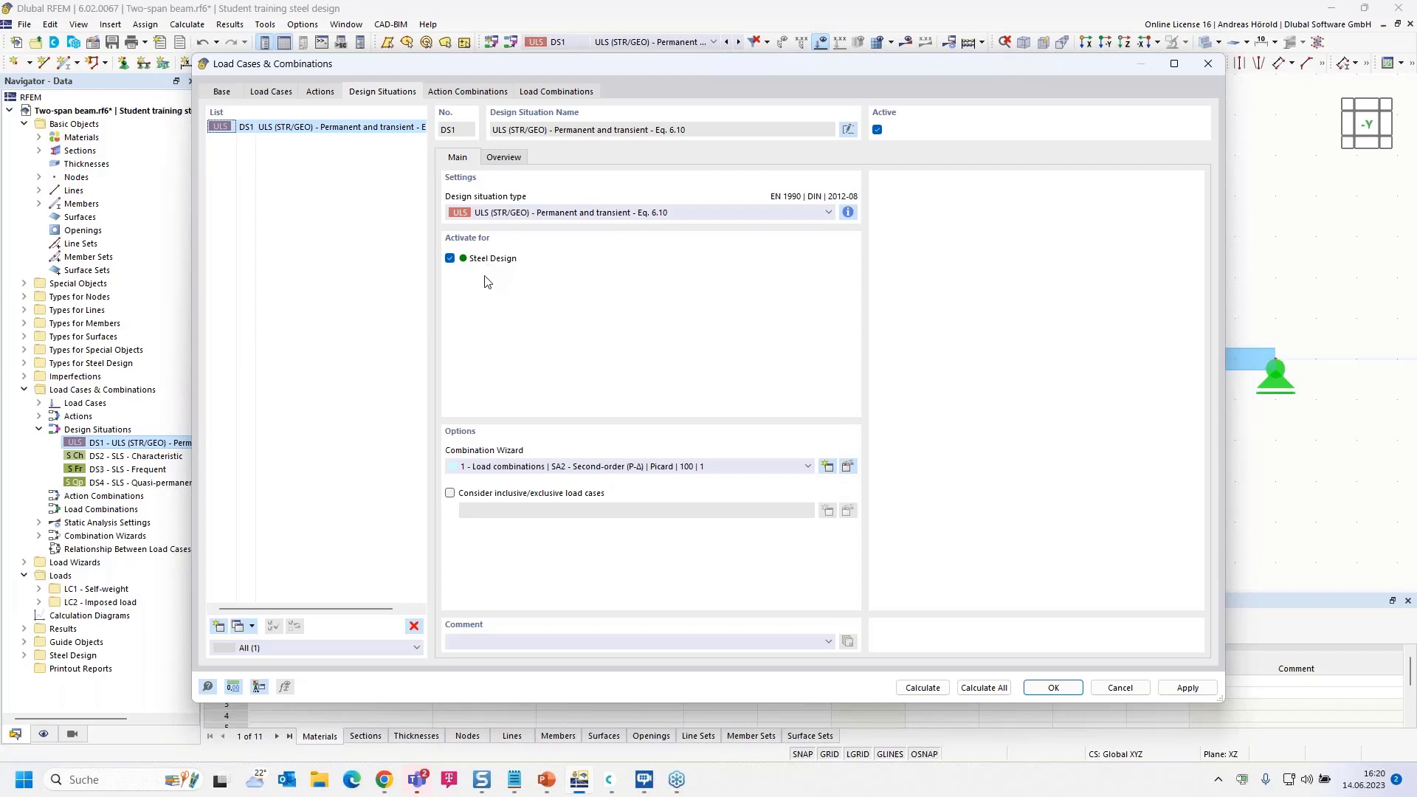
# Step: Check the generated action combinations and load combinations, and calculate all of them
pyautogui.click(479, 93)
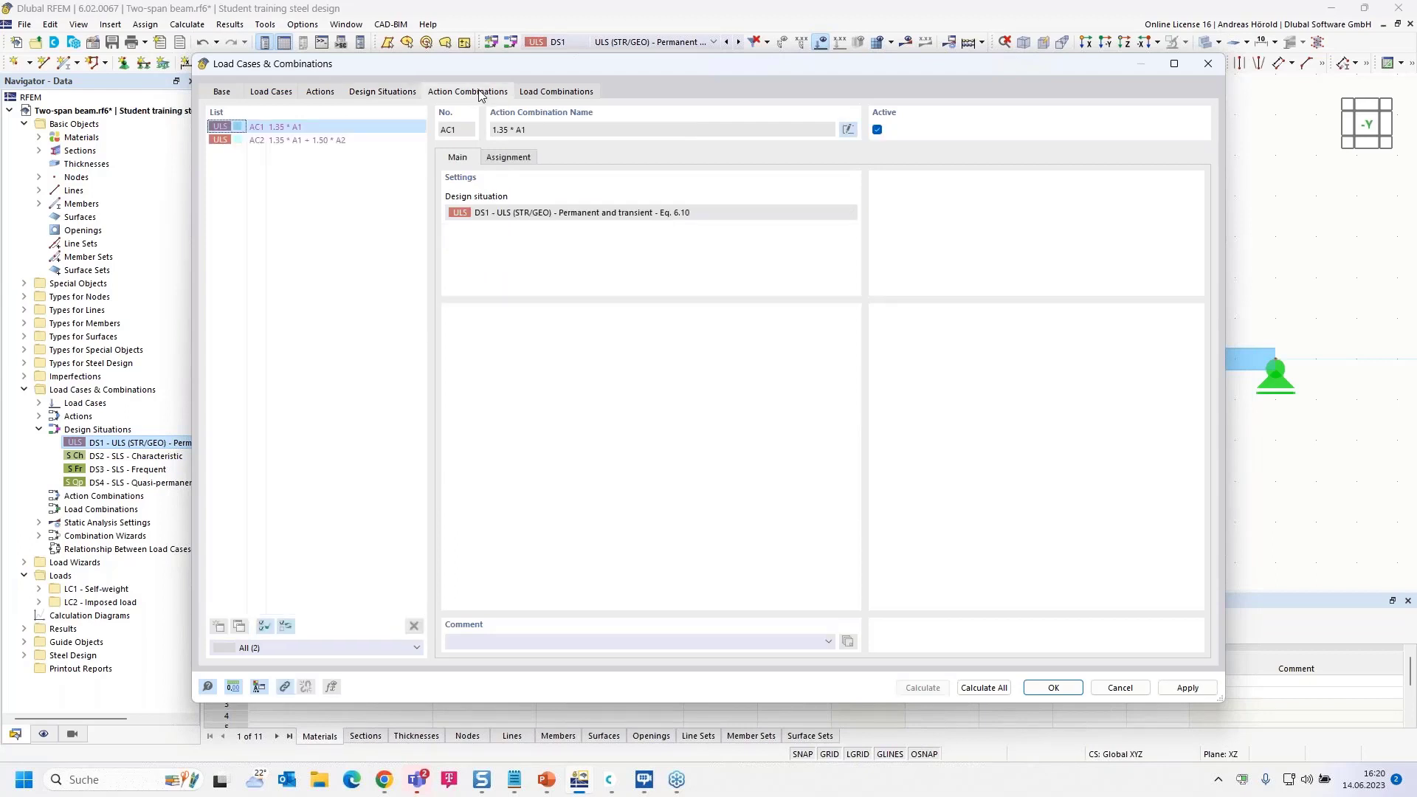
pyautogui.click(562, 93)
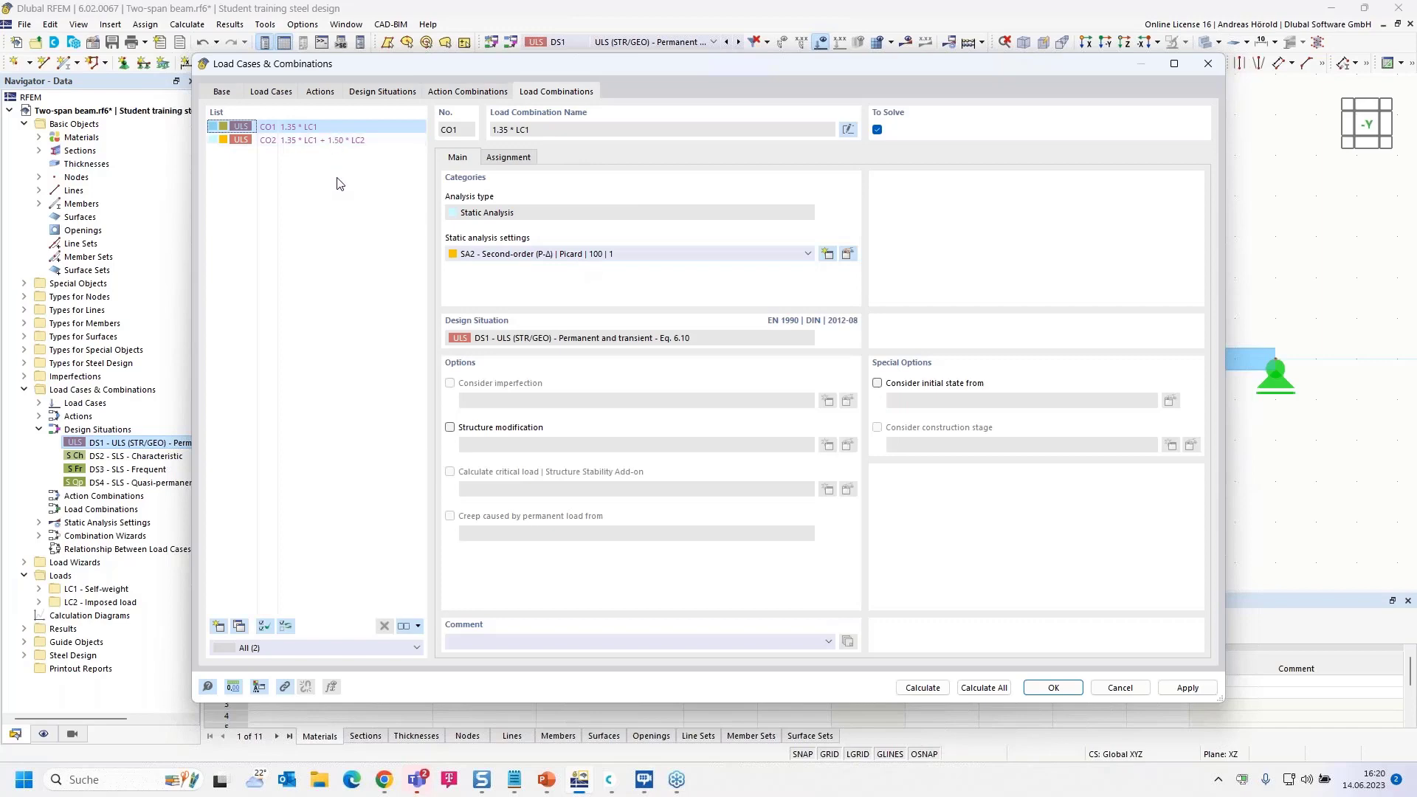
pyautogui.click(982, 687)
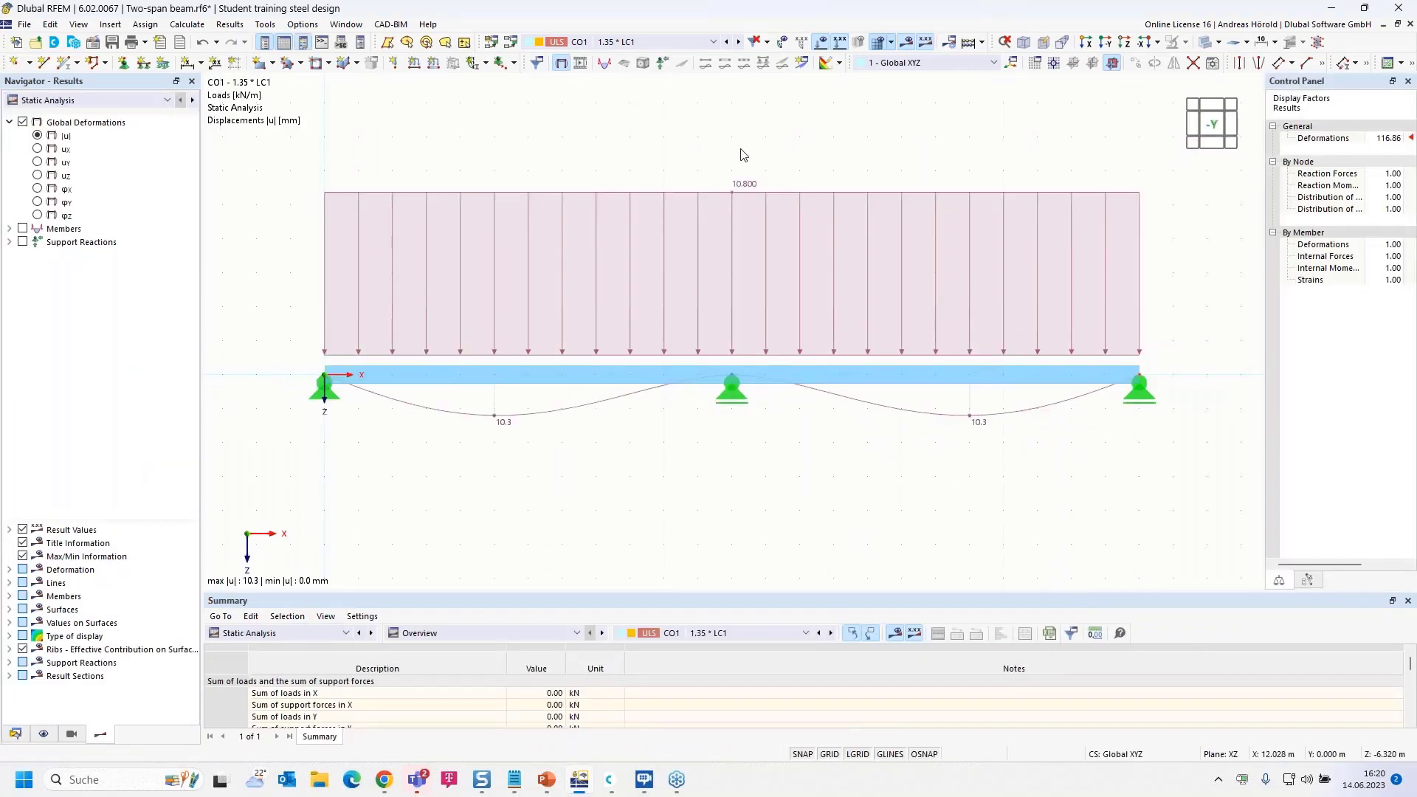
# Step: Display the global deformations for design situation DS1, showing only the max values of the envelope
pyautogui.click(713, 42)
pyautogui.click(673, 81)
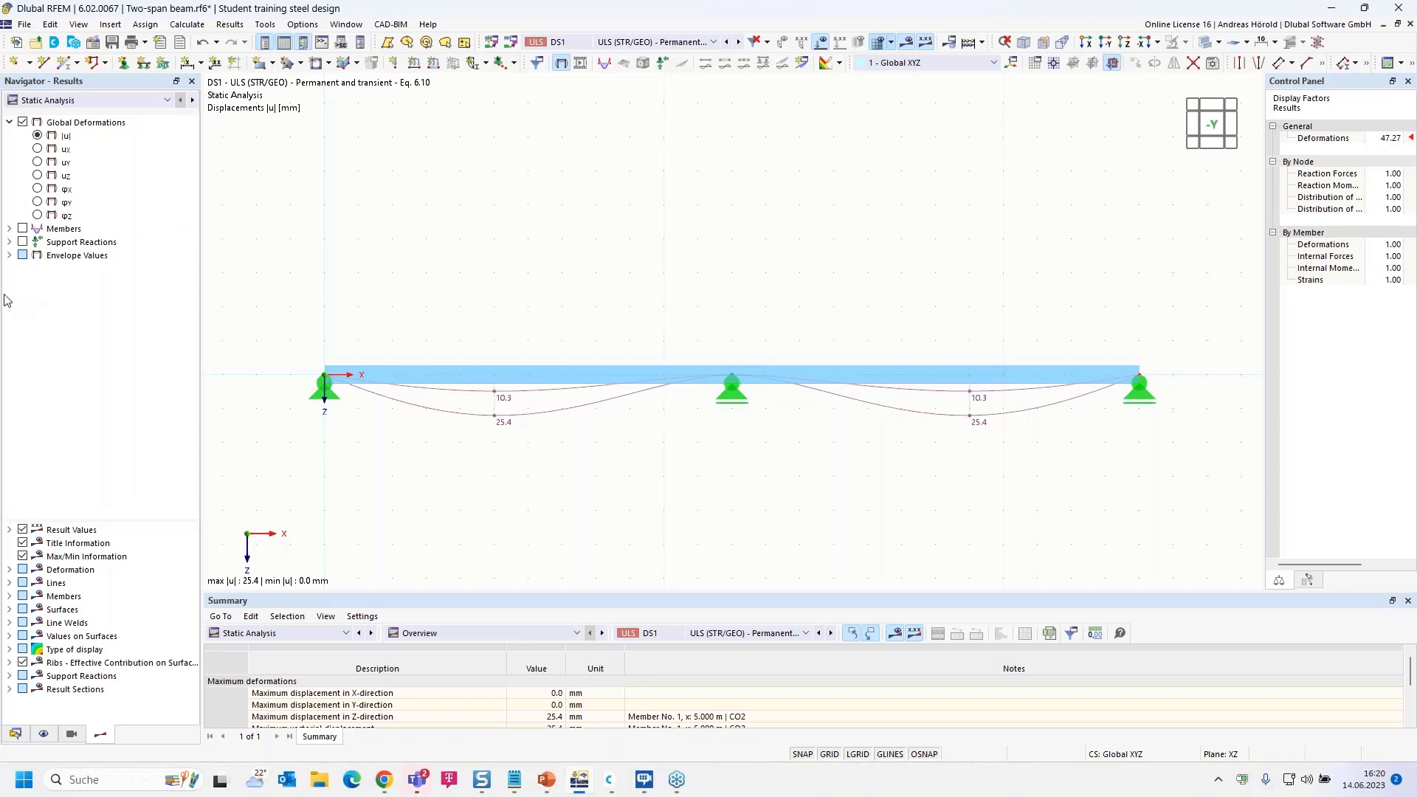
pyautogui.click(666, 43)
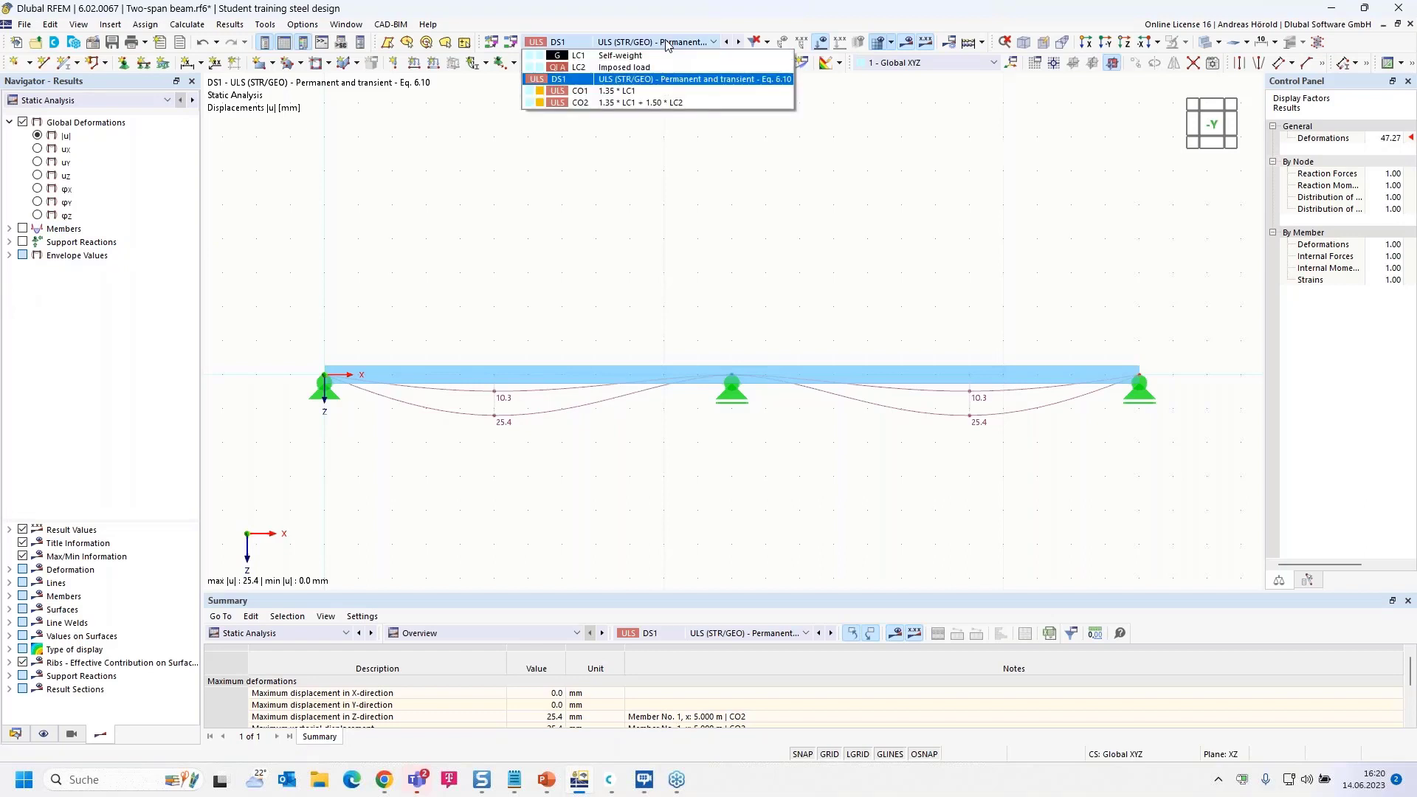
pyautogui.click(666, 42)
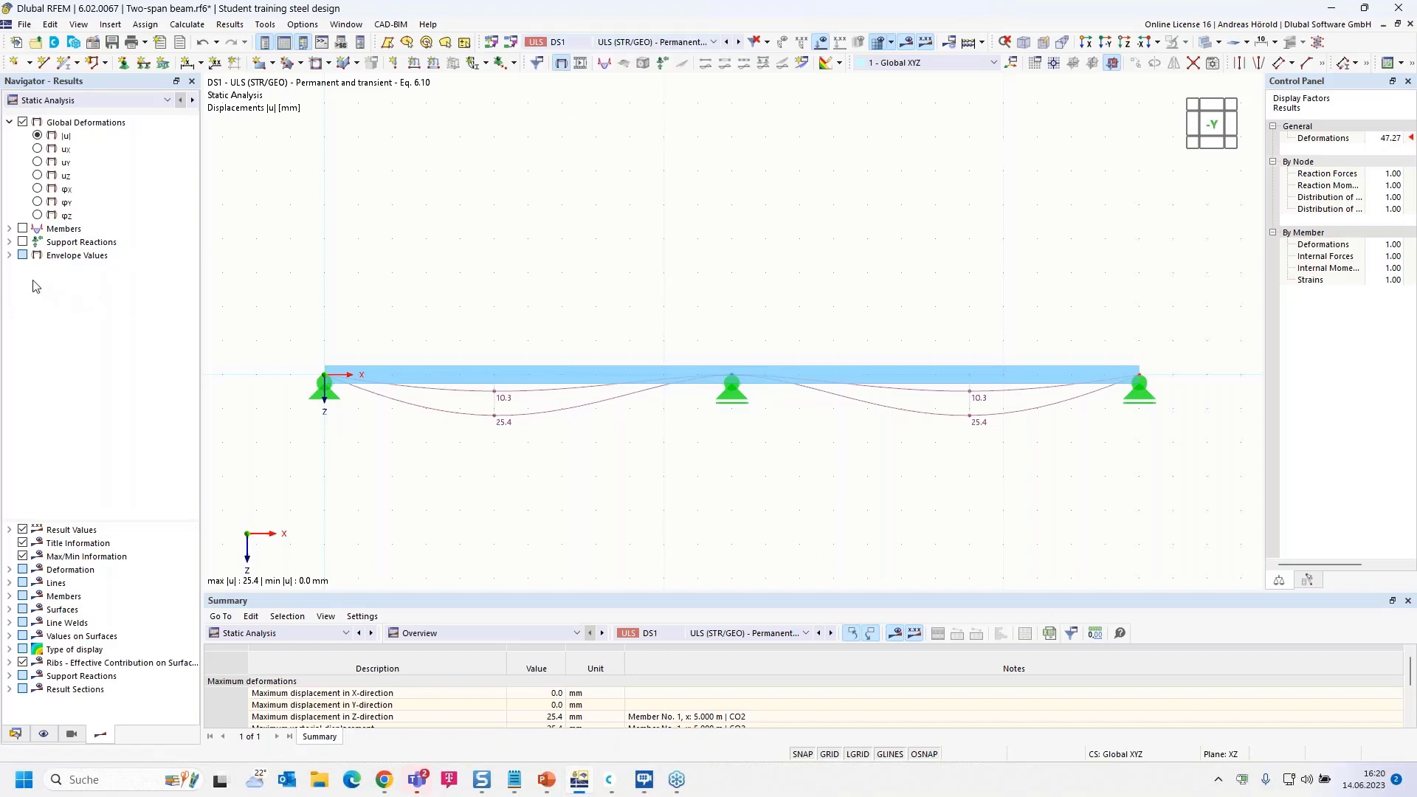
pyautogui.click(9, 256)
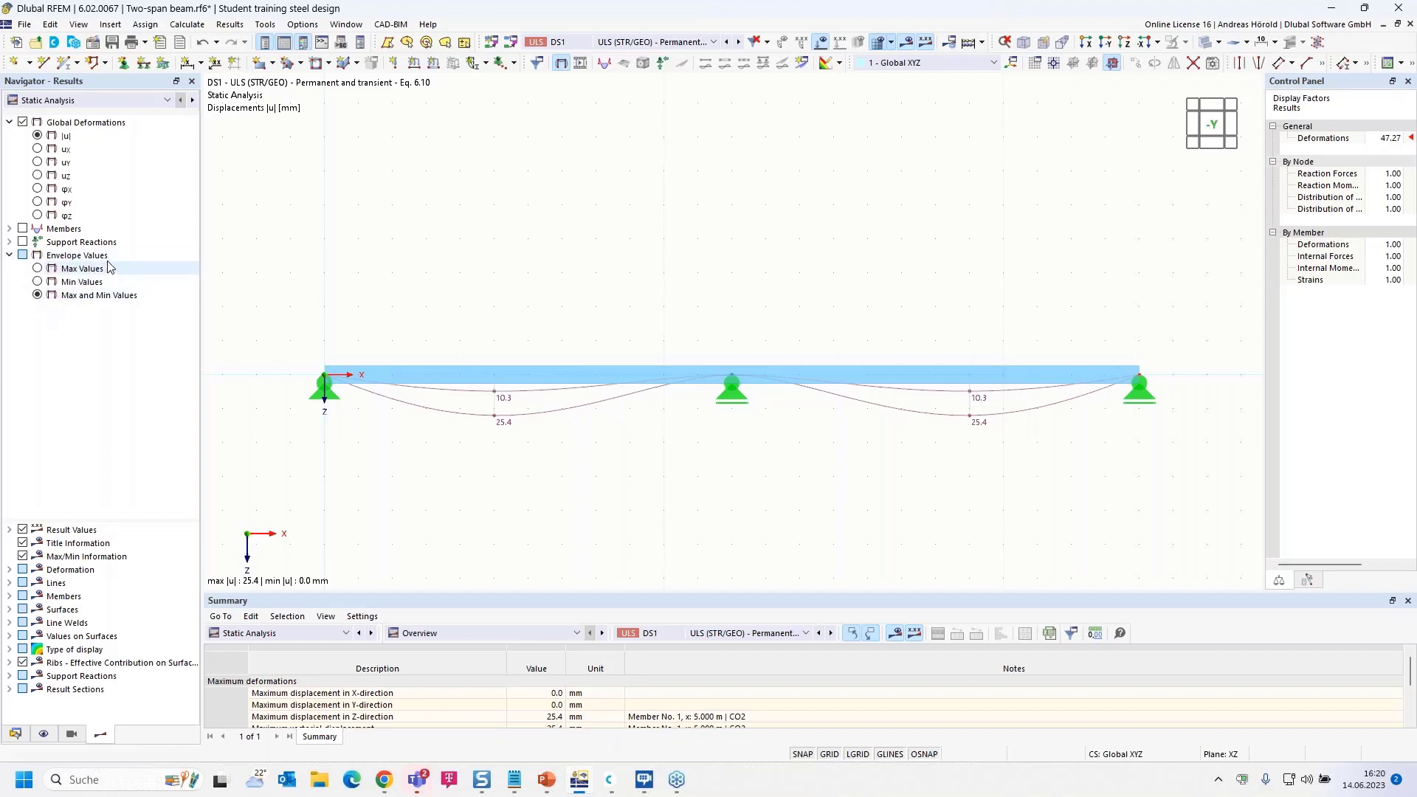
pyautogui.click(36, 269)
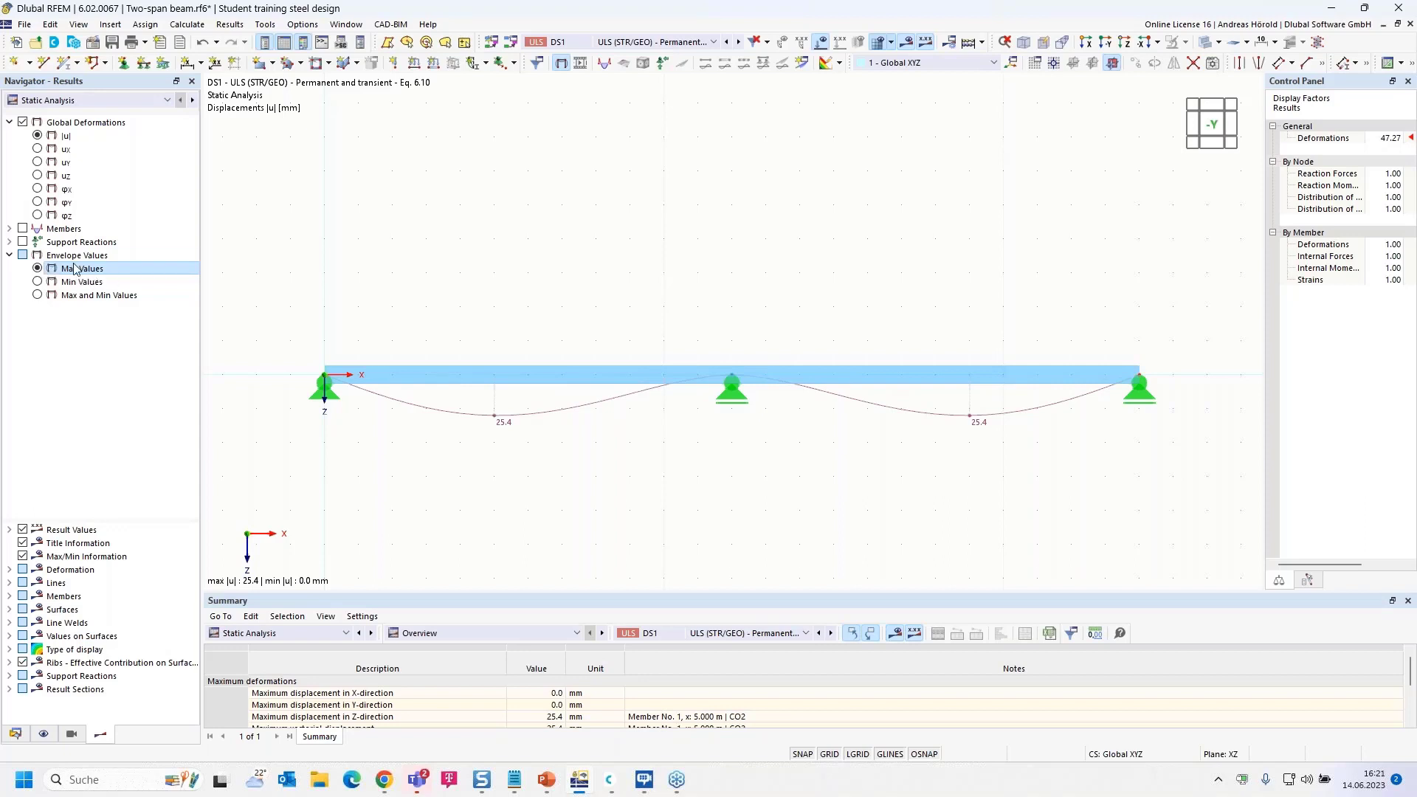
# Step: Display the member internal force diagrams for shear force Vz and bending moment My
pyautogui.click(10, 229)
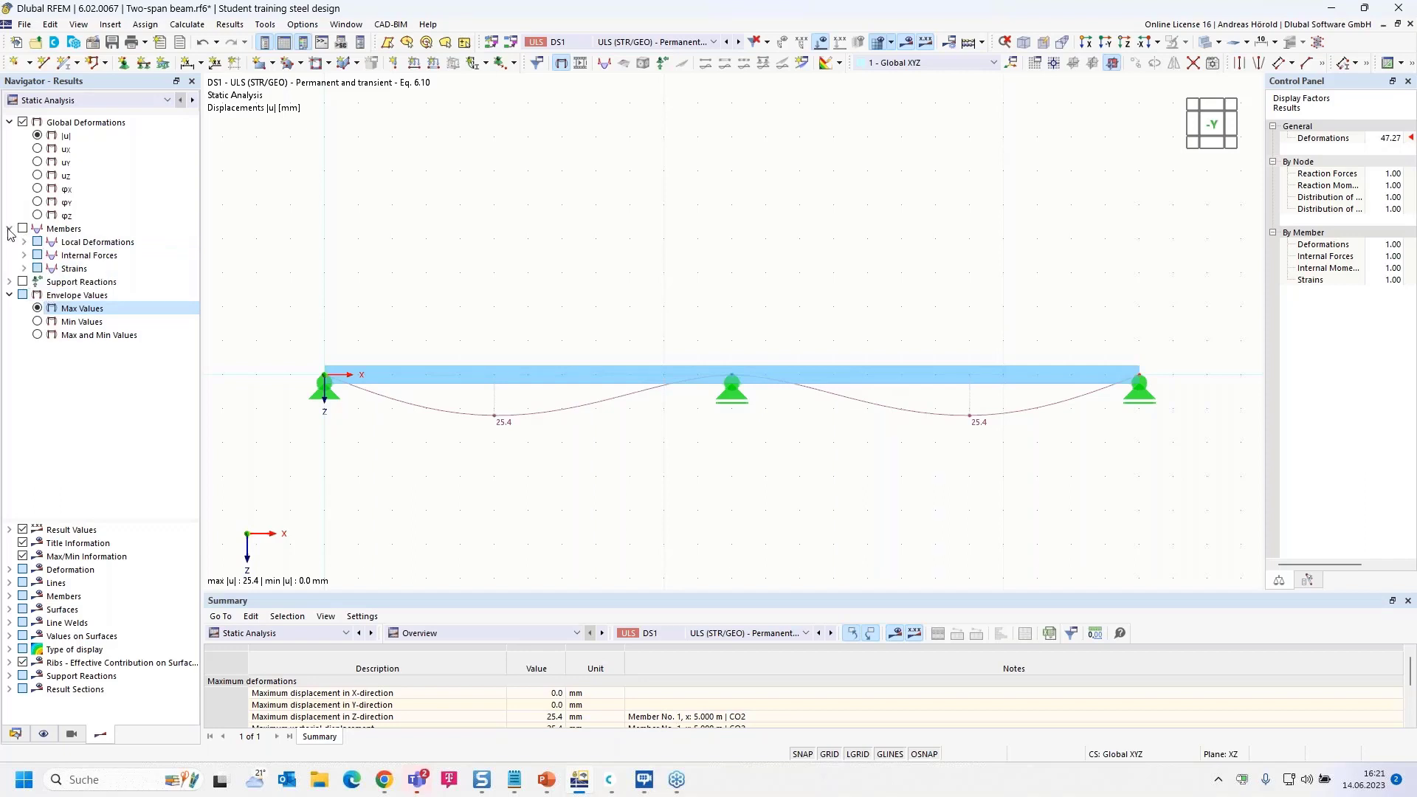
pyautogui.click(24, 256)
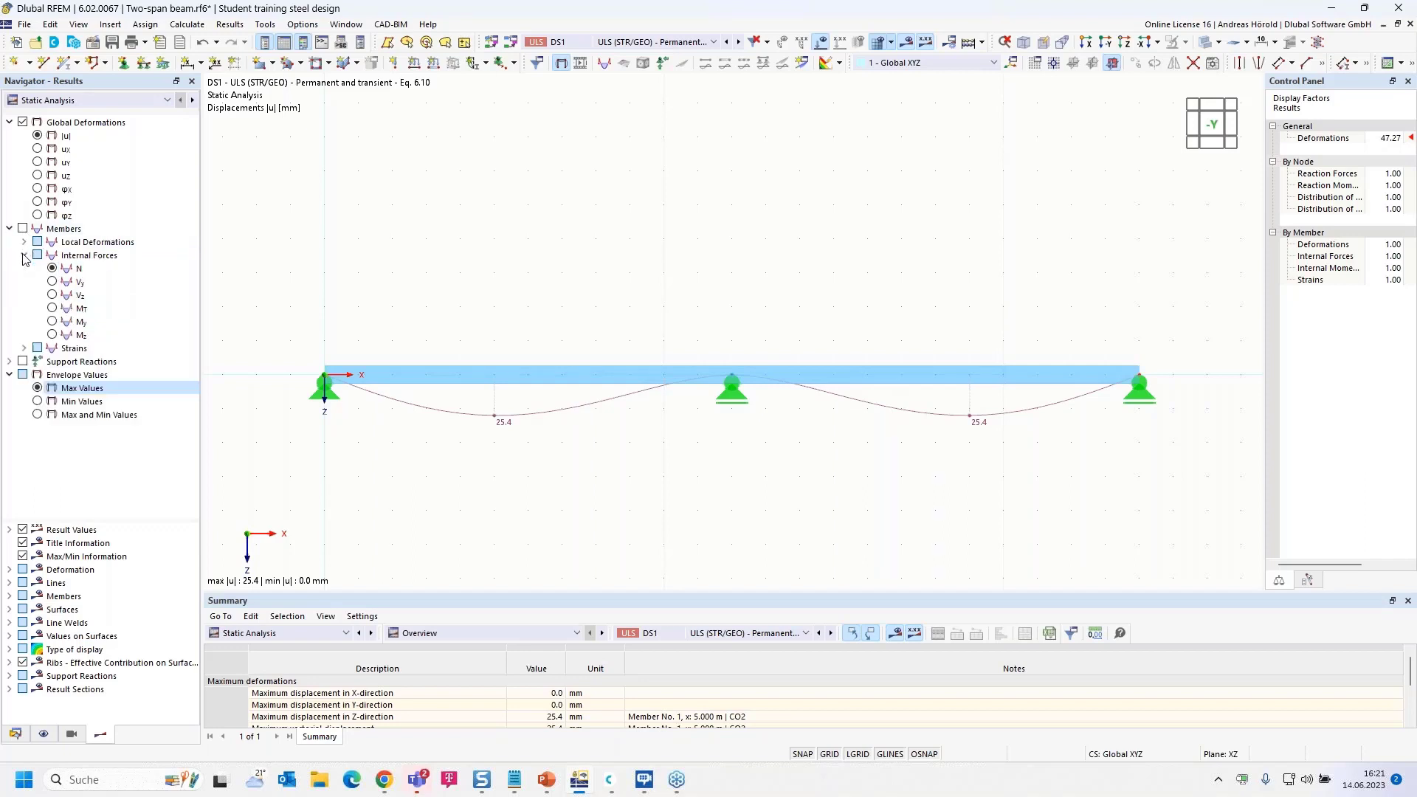
pyautogui.click(52, 295)
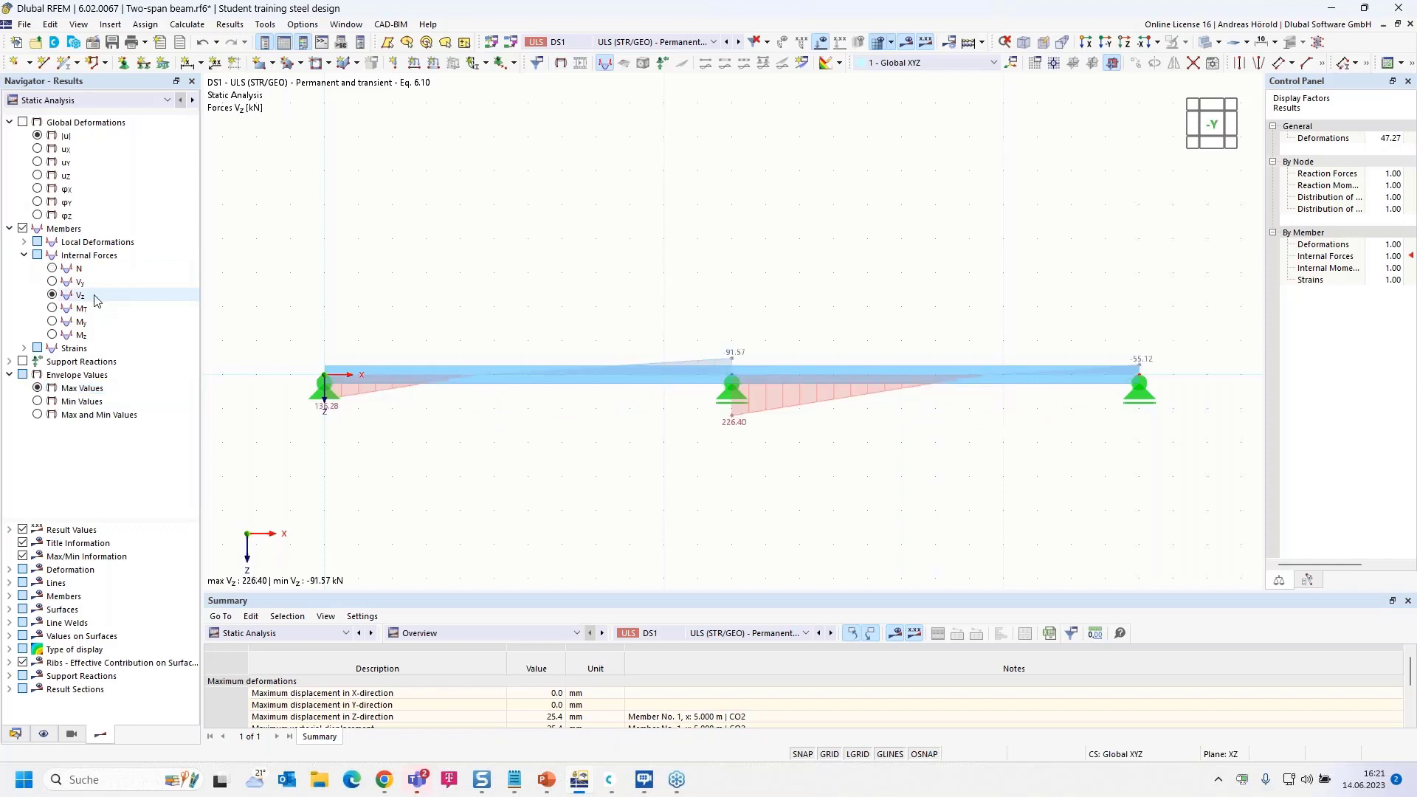
pyautogui.click(52, 323)
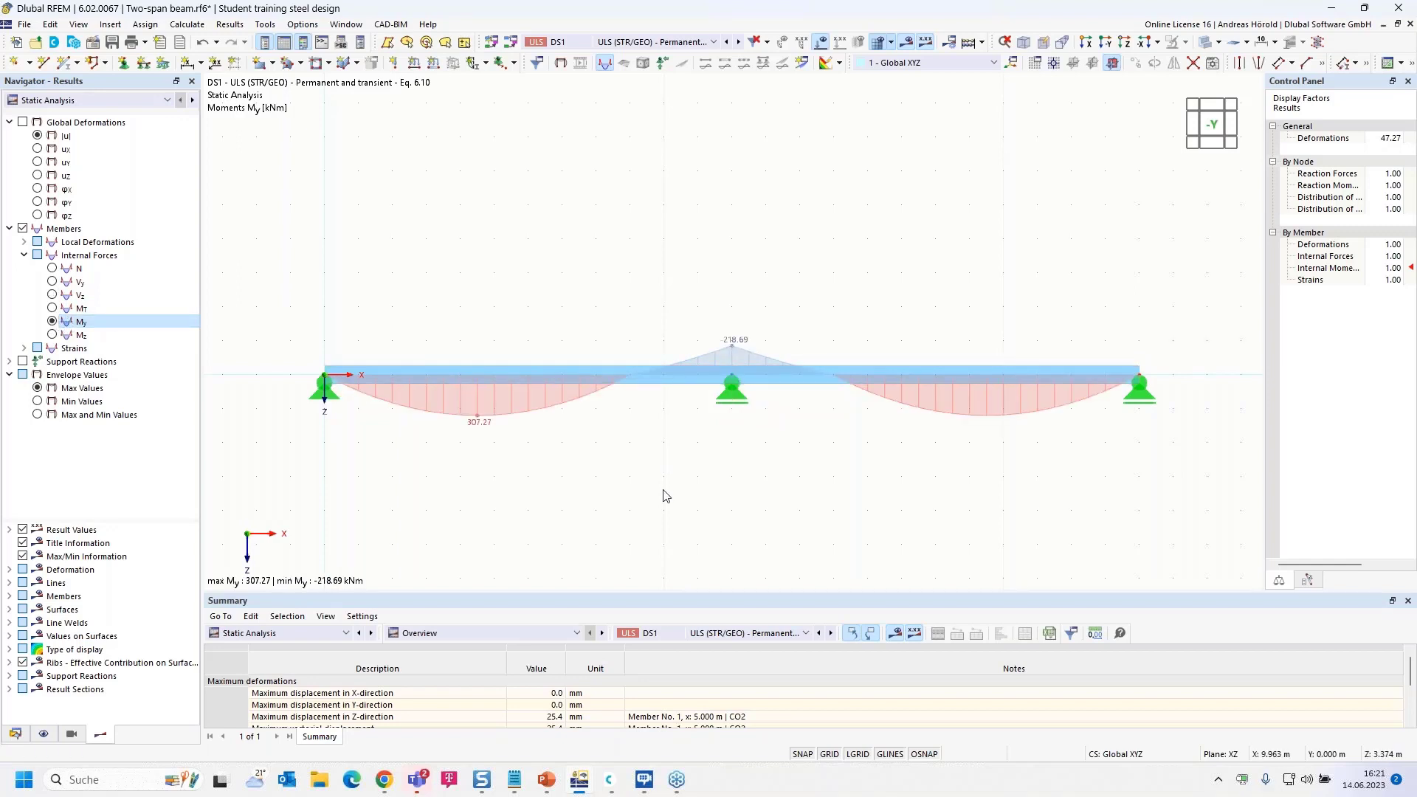
# Step: Bring up the Steel Design results, list the design ratios on members and enlarge the results table
pyautogui.click(325, 635)
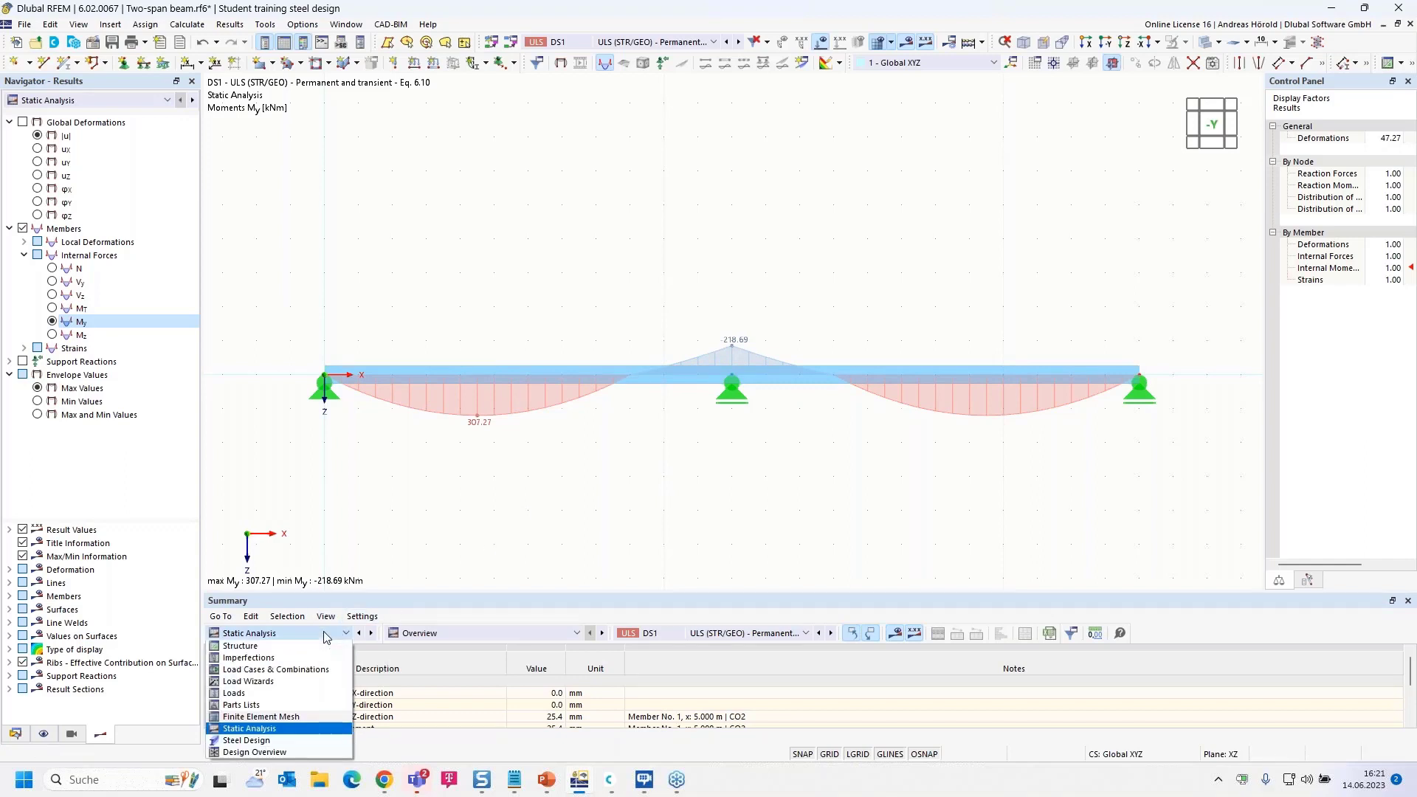
pyautogui.click(293, 741)
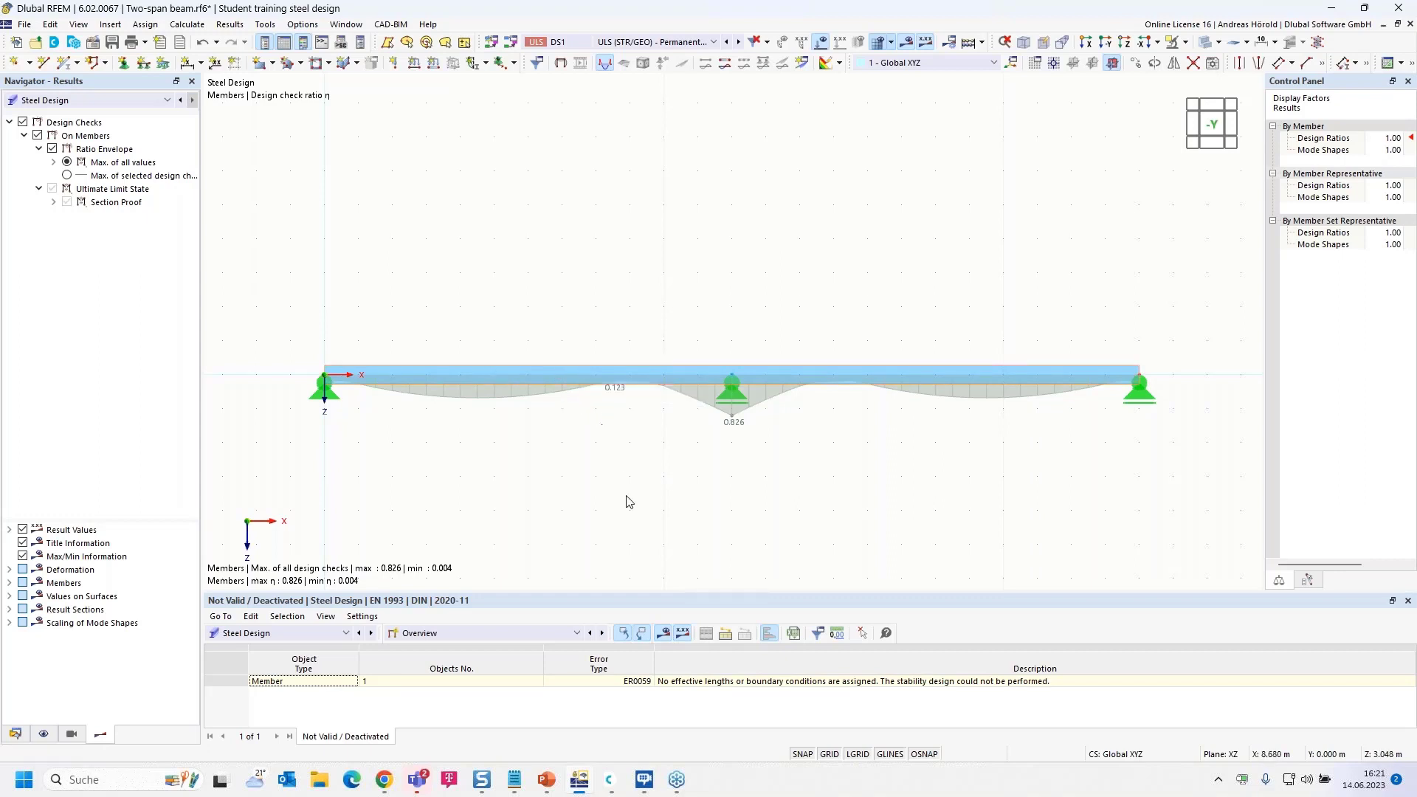
pyautogui.click(577, 634)
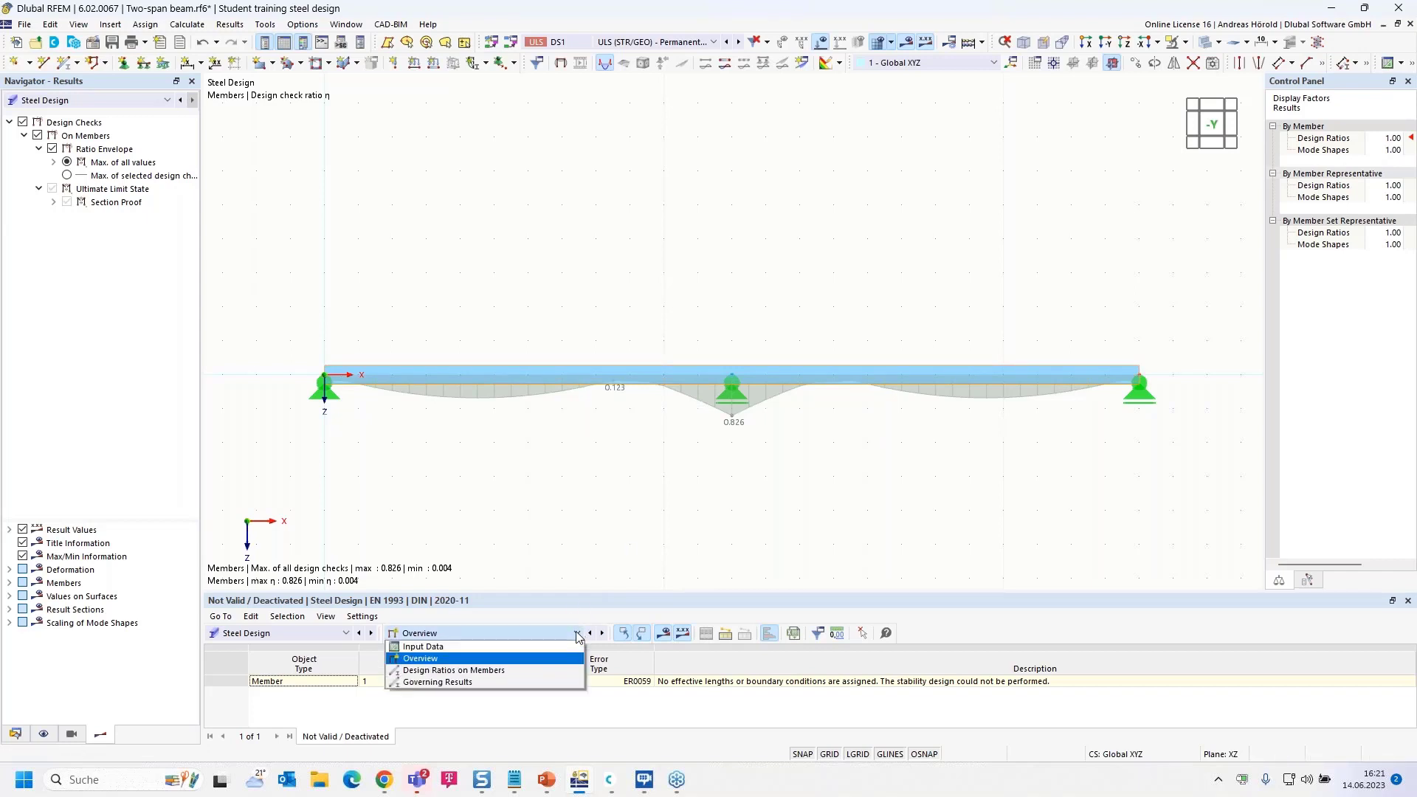
pyautogui.click(509, 671)
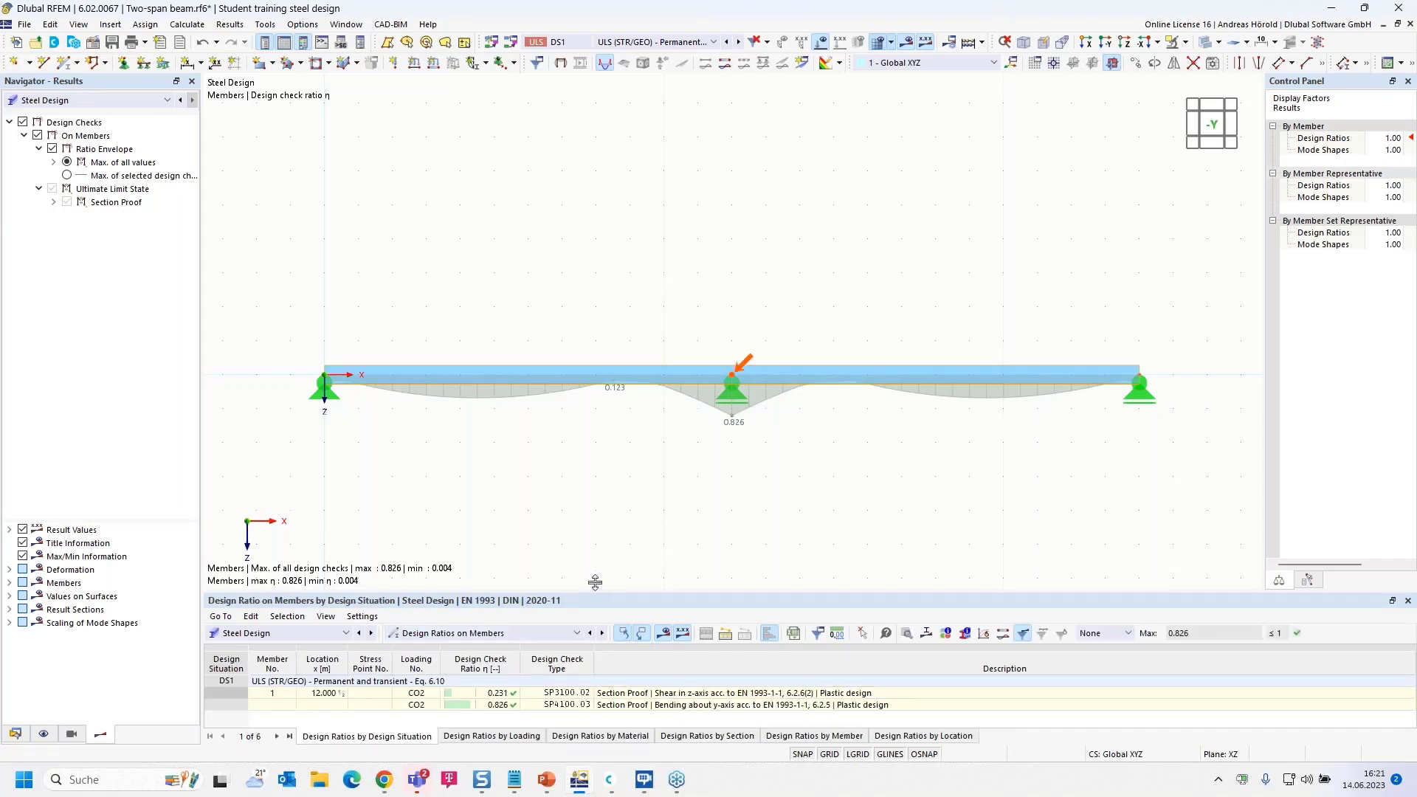
pyautogui.moveTo(595, 590); pyautogui.dragTo(595, 546)
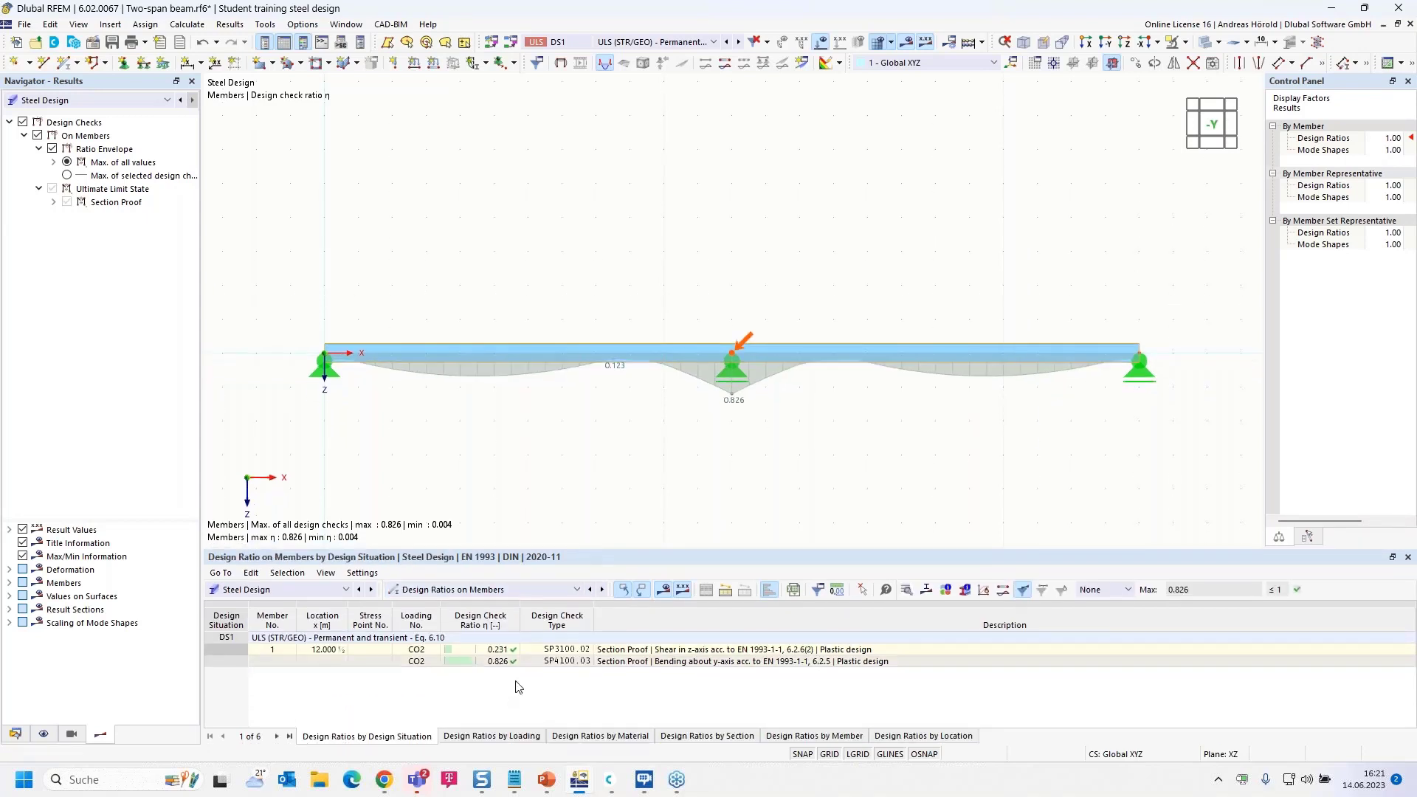
# Step: Open the design check details for the SP4100.03 section proof, bending about the y-axis
pyautogui.click(635, 661)
pyautogui.click(701, 659)
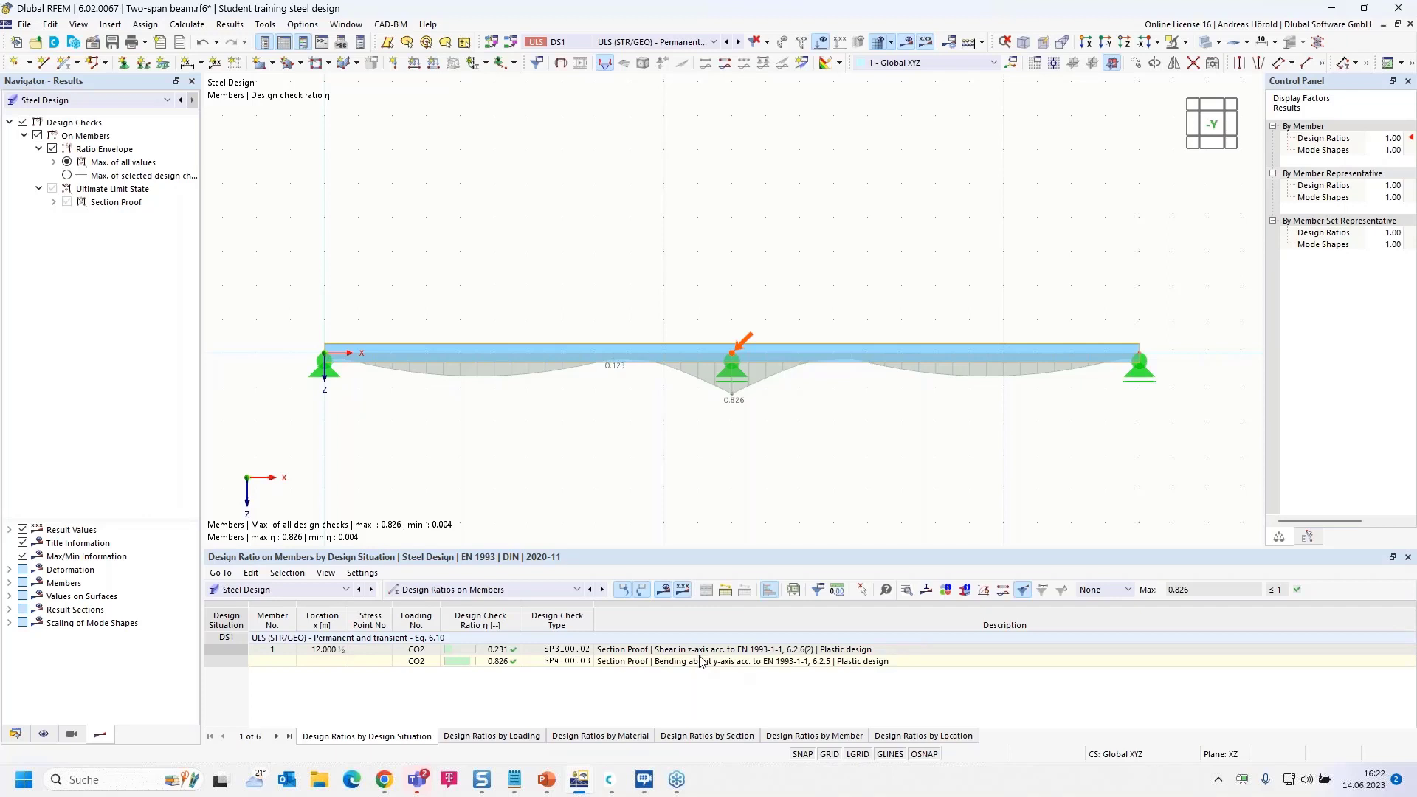
pyautogui.click(701, 661)
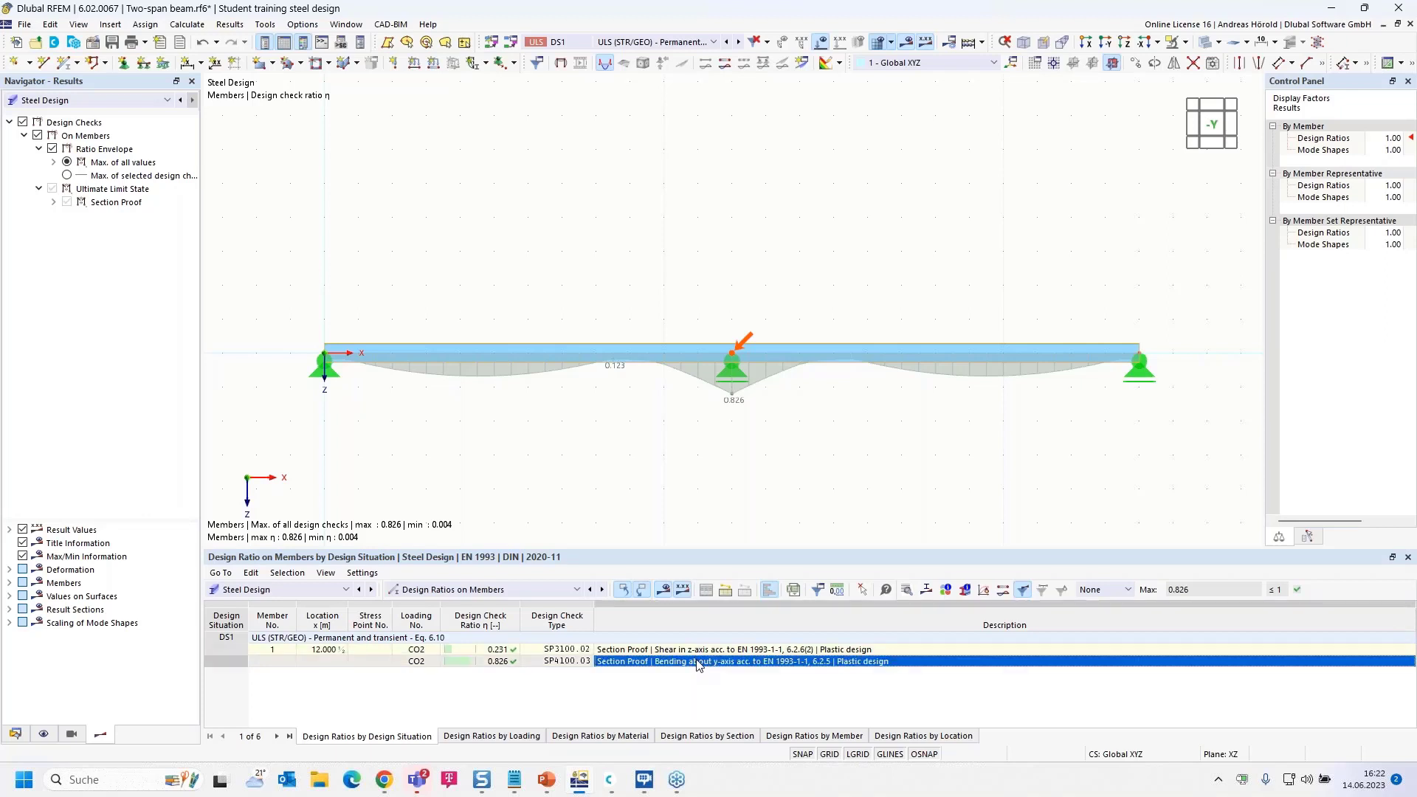
pyautogui.click(907, 590)
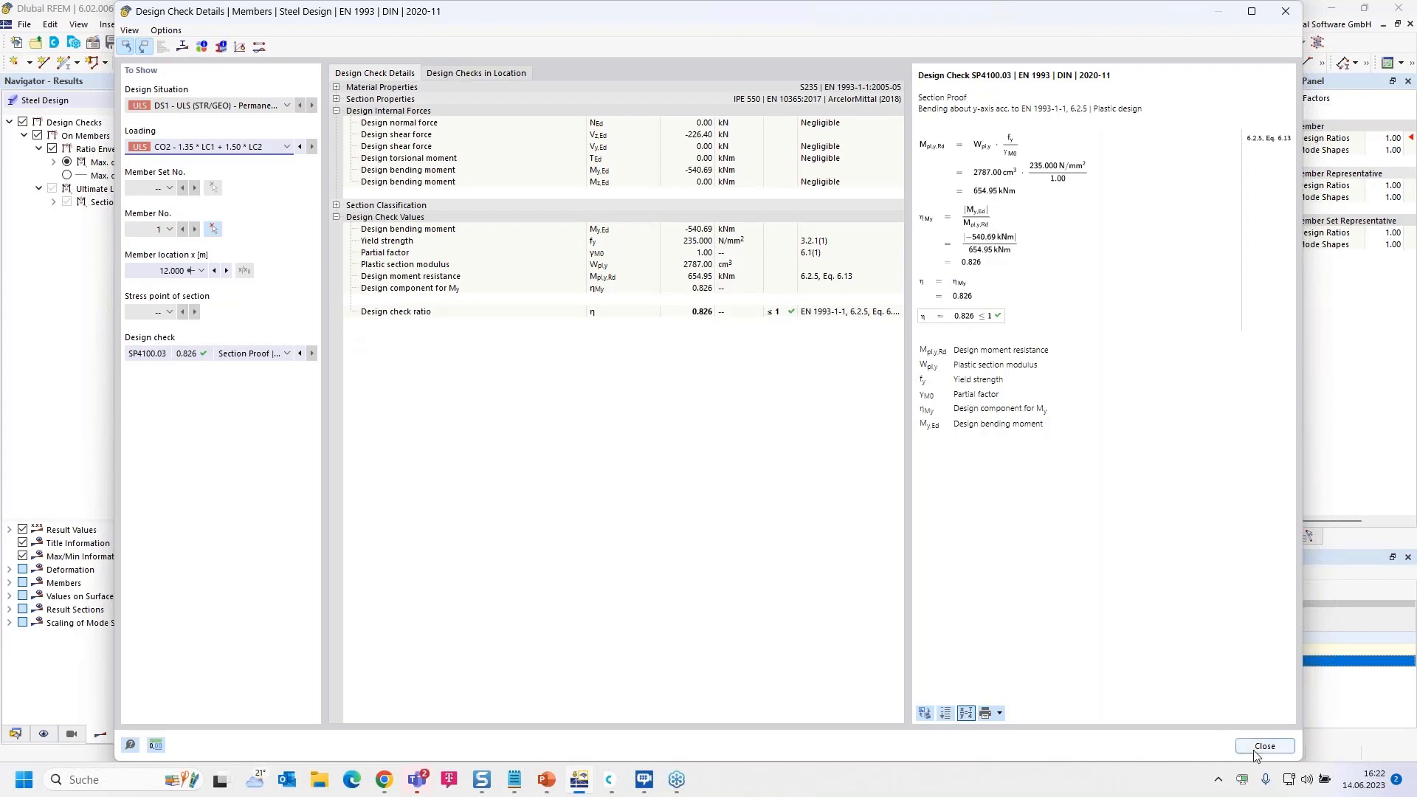
# Step: Review the SP3100.02 shear check in the z-axis with its section classification, and return to the SP4100.03 bending check
pyautogui.click(226, 359)
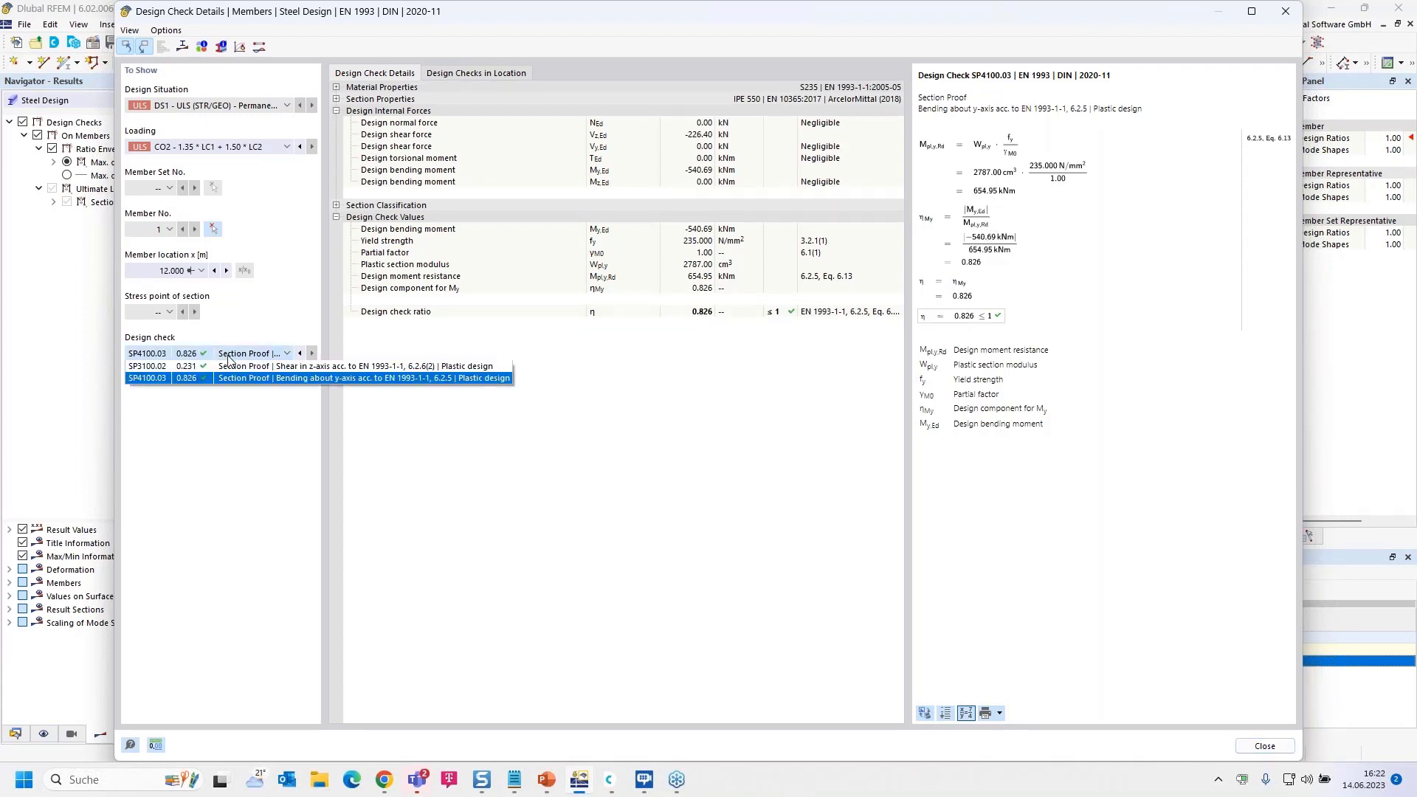
pyautogui.click(251, 369)
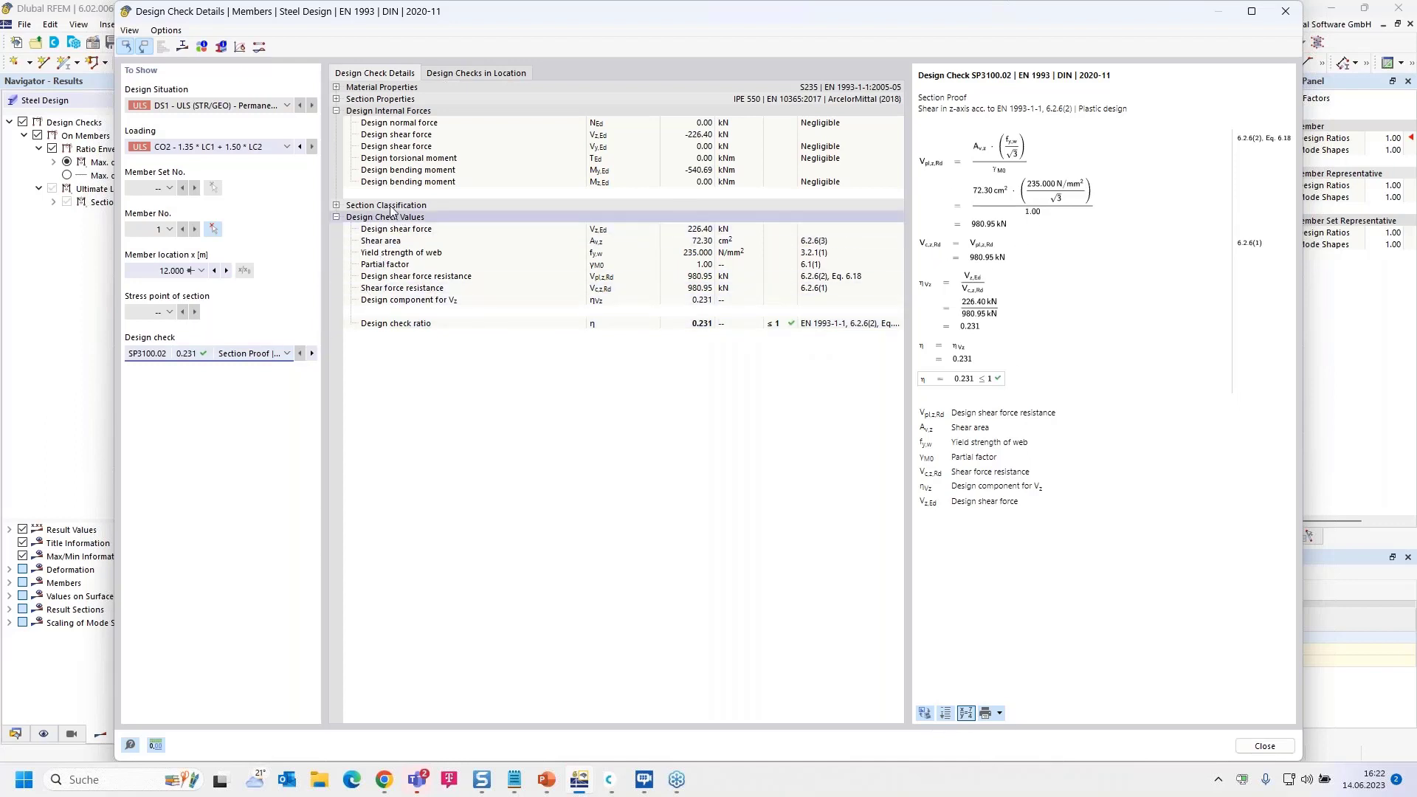
pyautogui.click(336, 205)
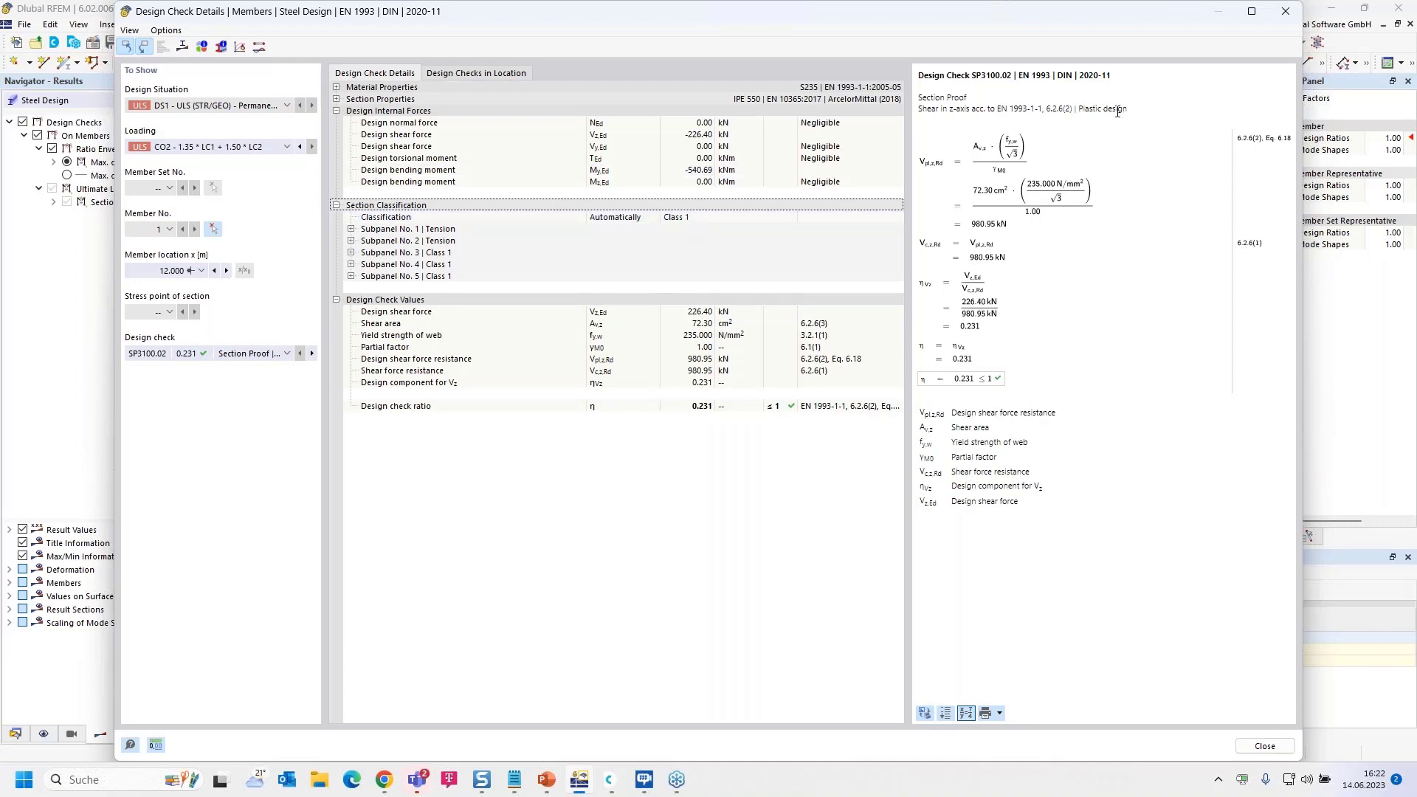
pyautogui.click(258, 354)
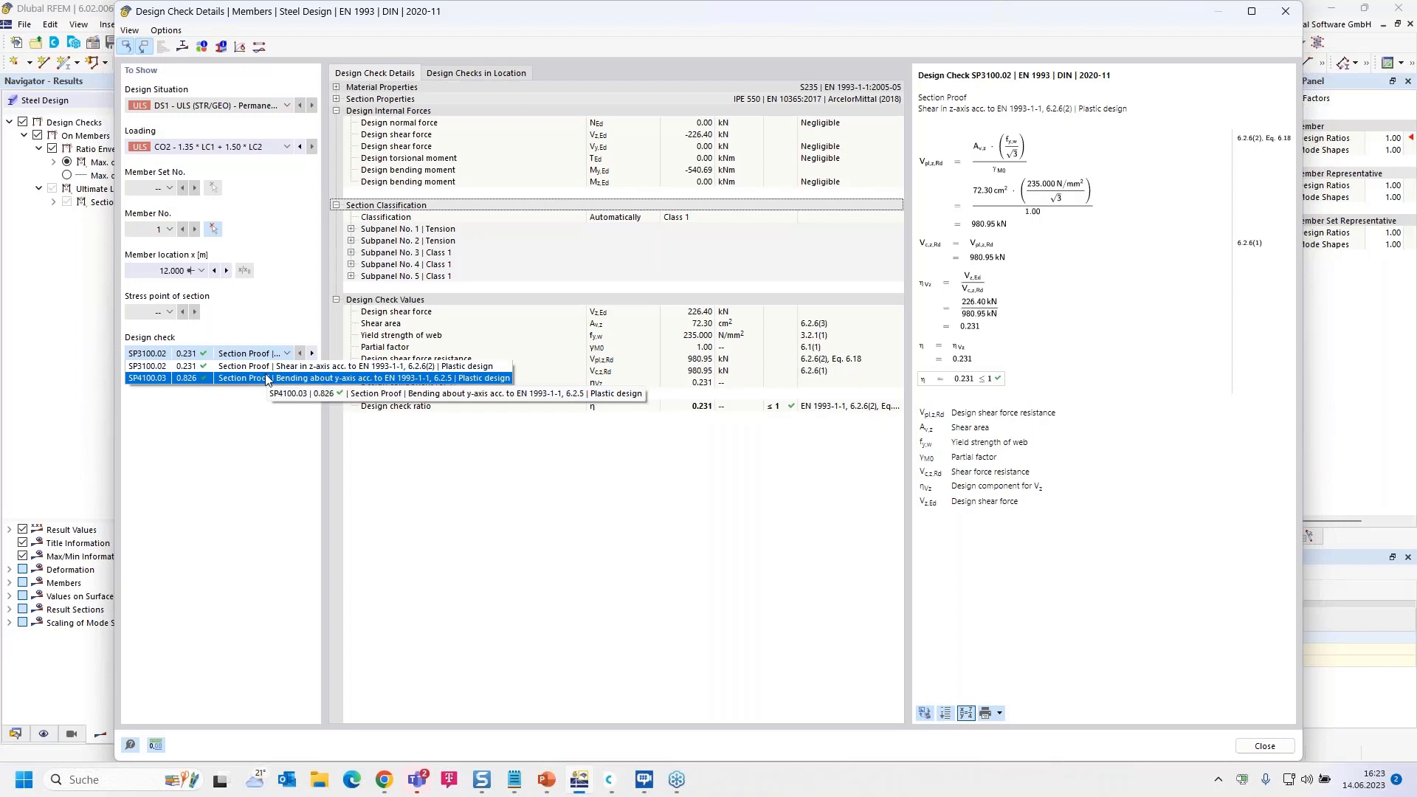
pyautogui.click(267, 379)
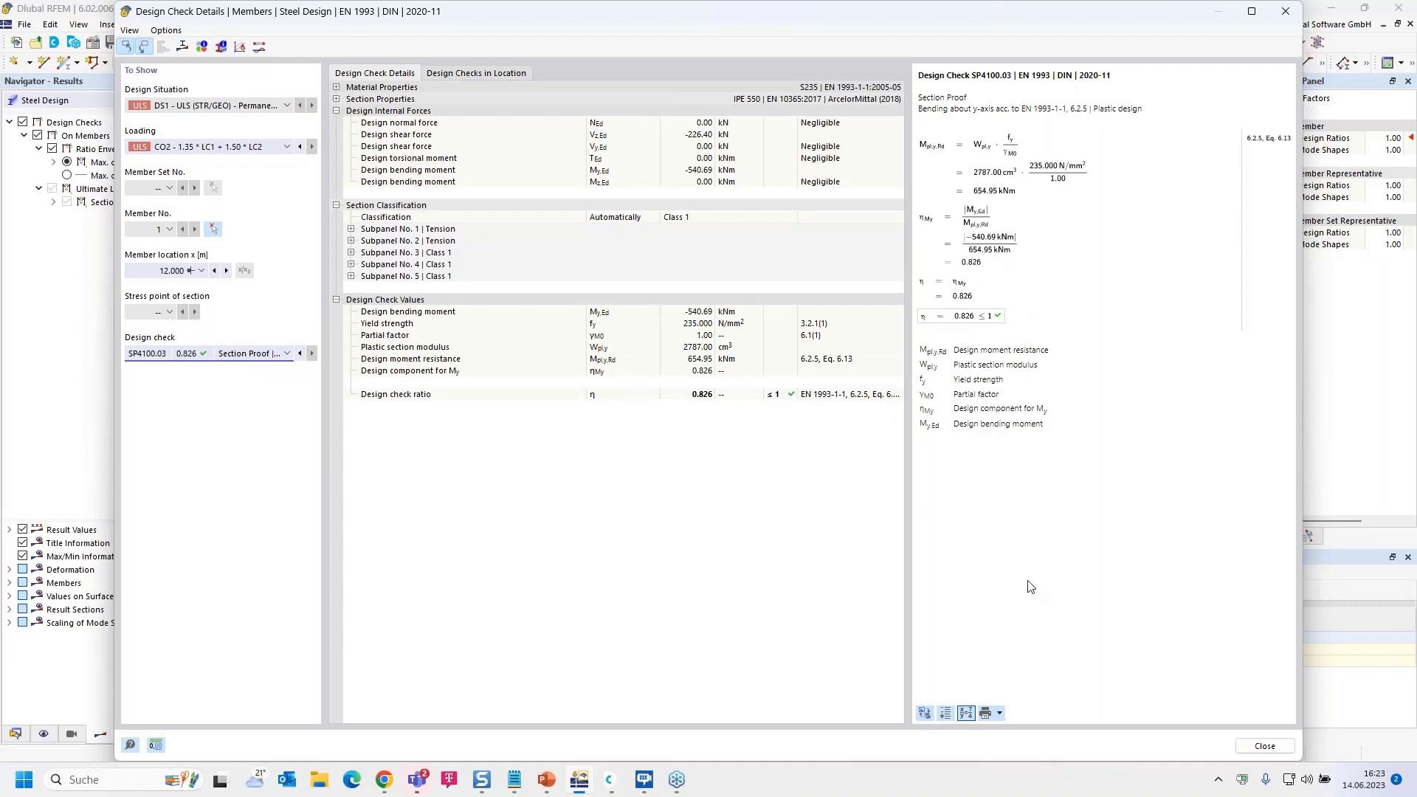
# Step: Look at the print options for the bending check's formula graphics, and close the design check details without printing
pyautogui.click(1000, 714)
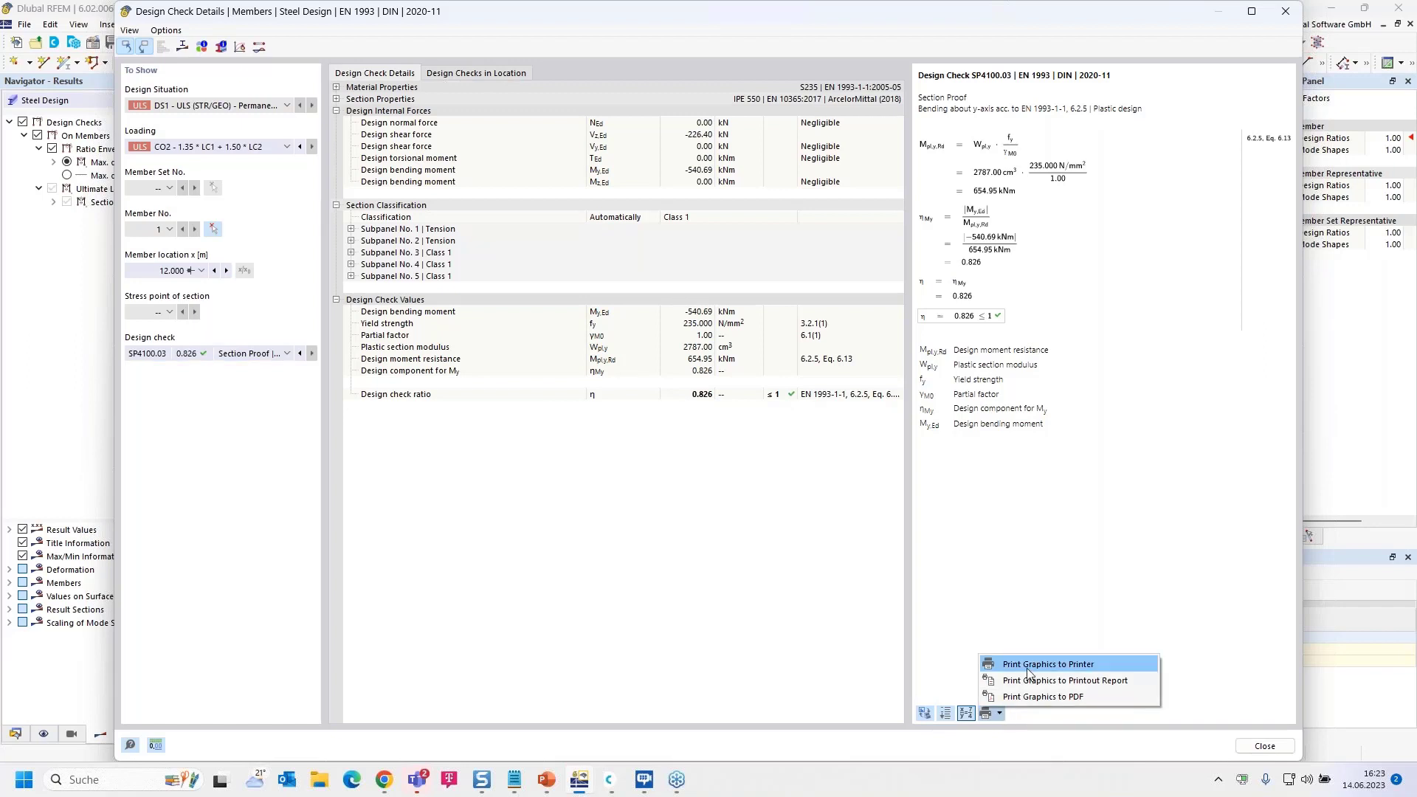
pyautogui.click(1262, 152)
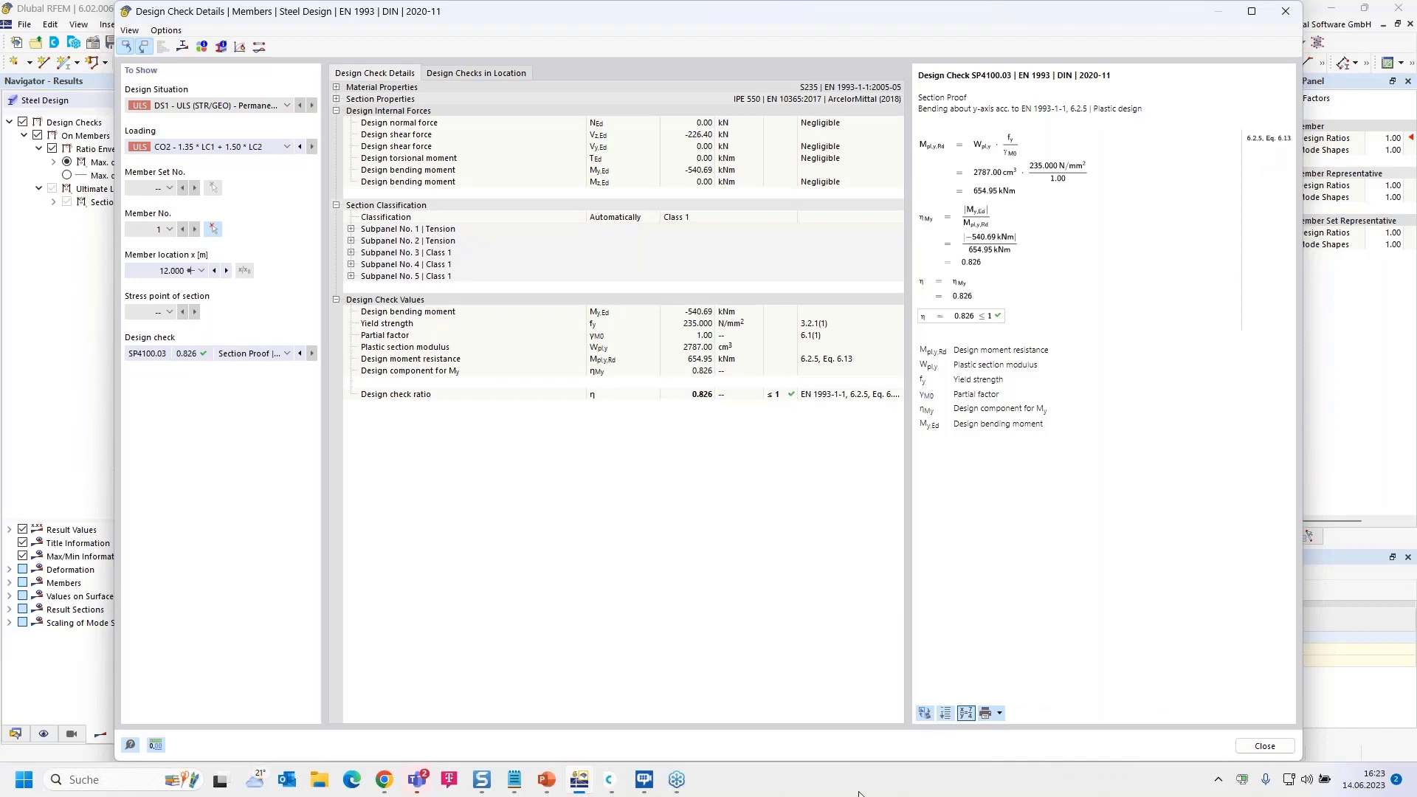
pyautogui.click(999, 715)
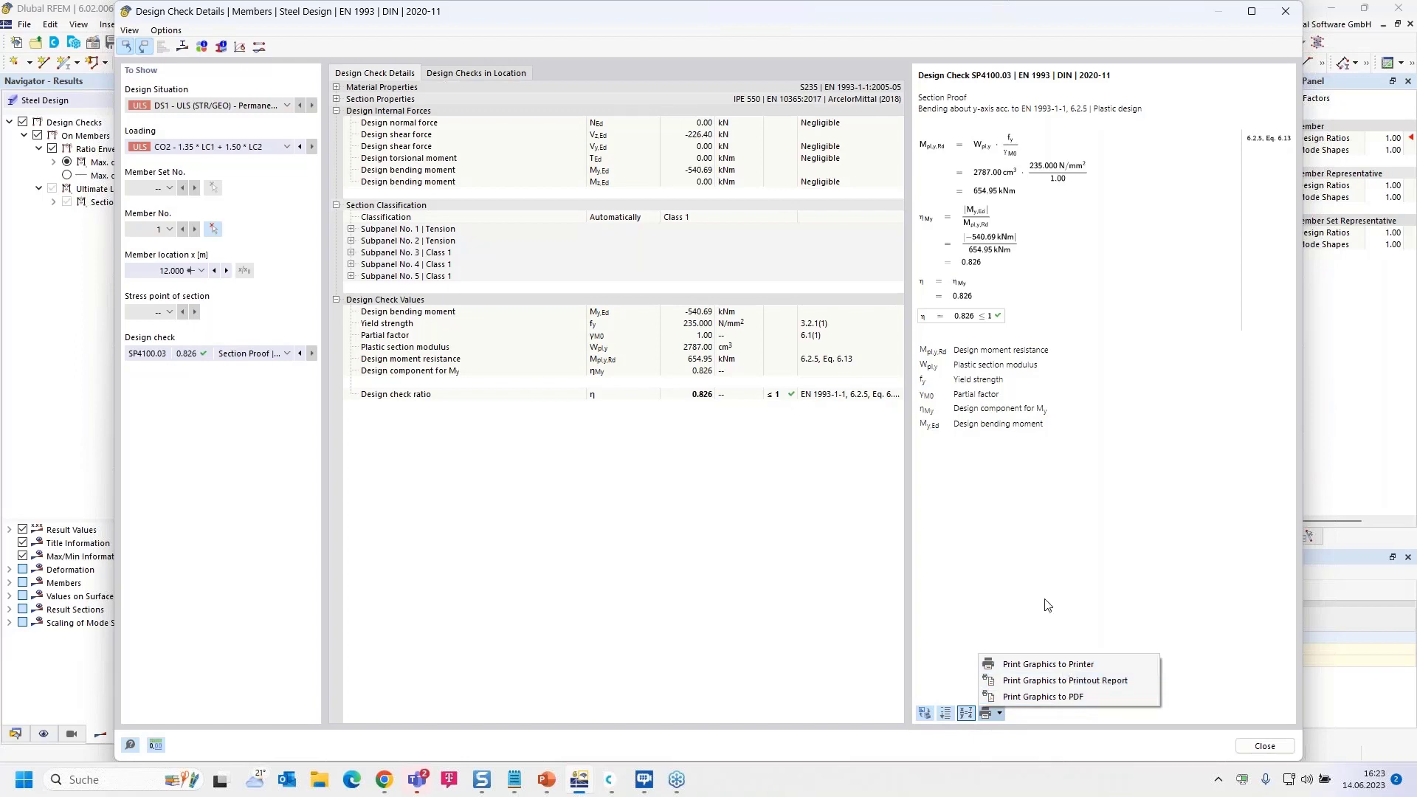
pyautogui.click(1029, 538)
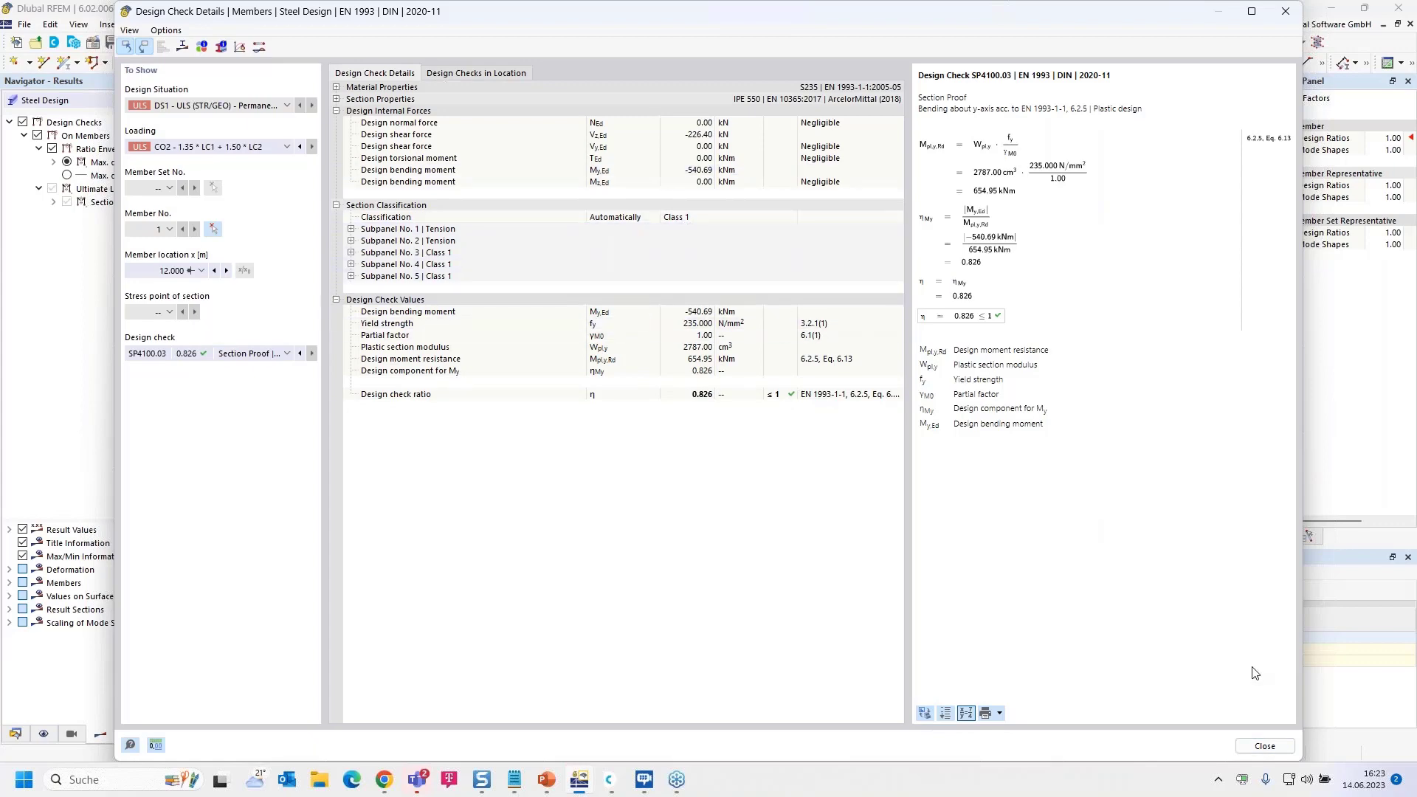
pyautogui.click(1265, 747)
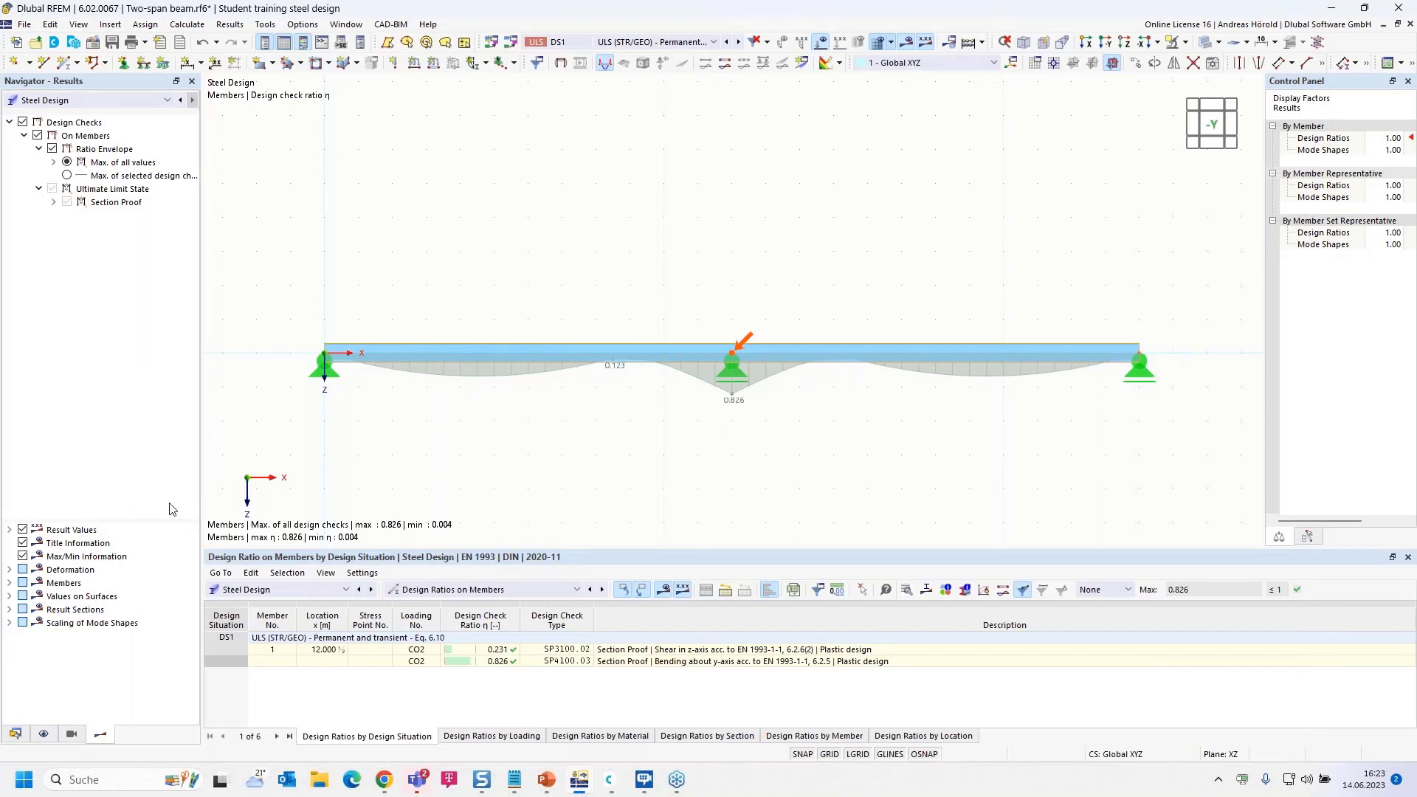
# Step: Activate elastic design, also for class 1 and class 2 sections, in the Default ultimate configuration of the steel design
pyautogui.click(14, 733)
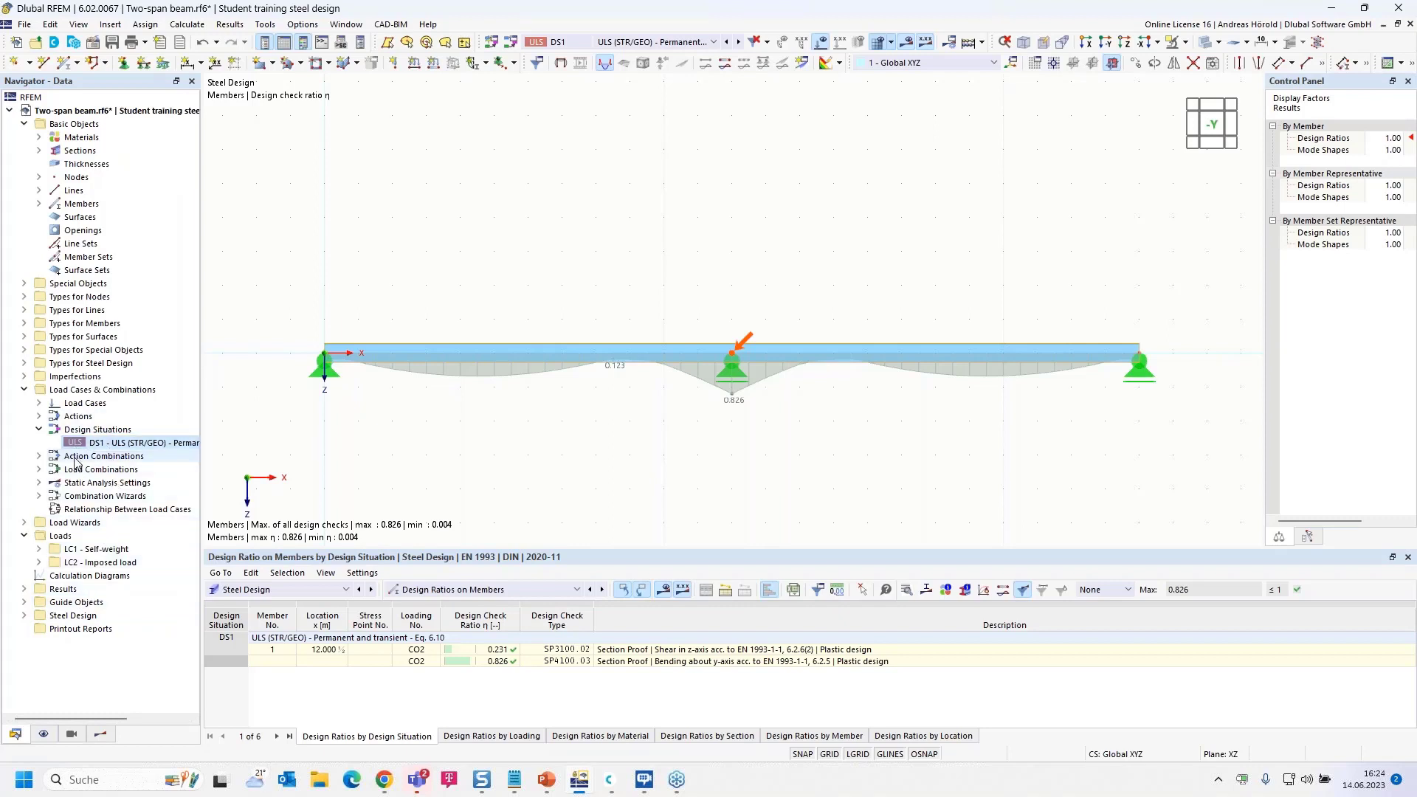
pyautogui.click(25, 616)
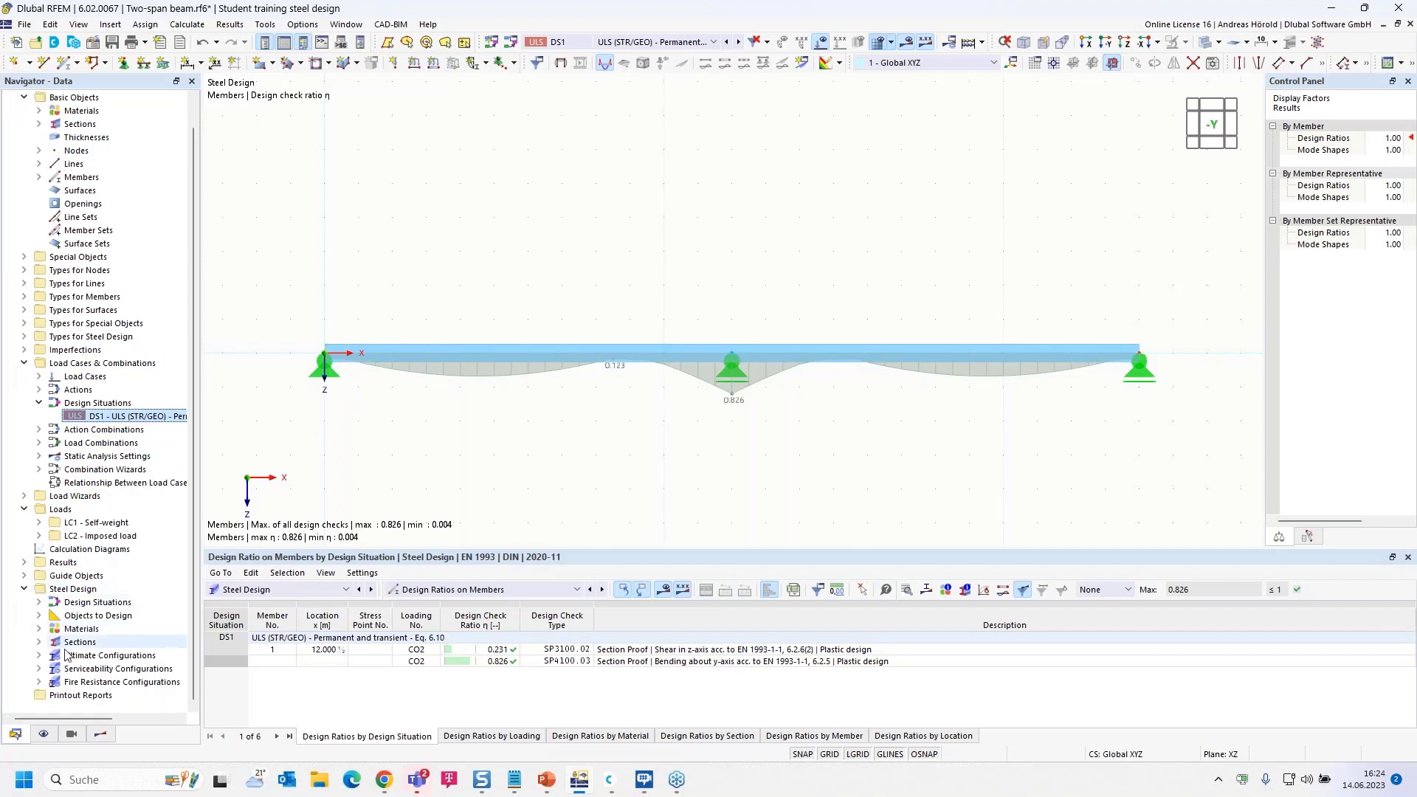
pyautogui.click(39, 656)
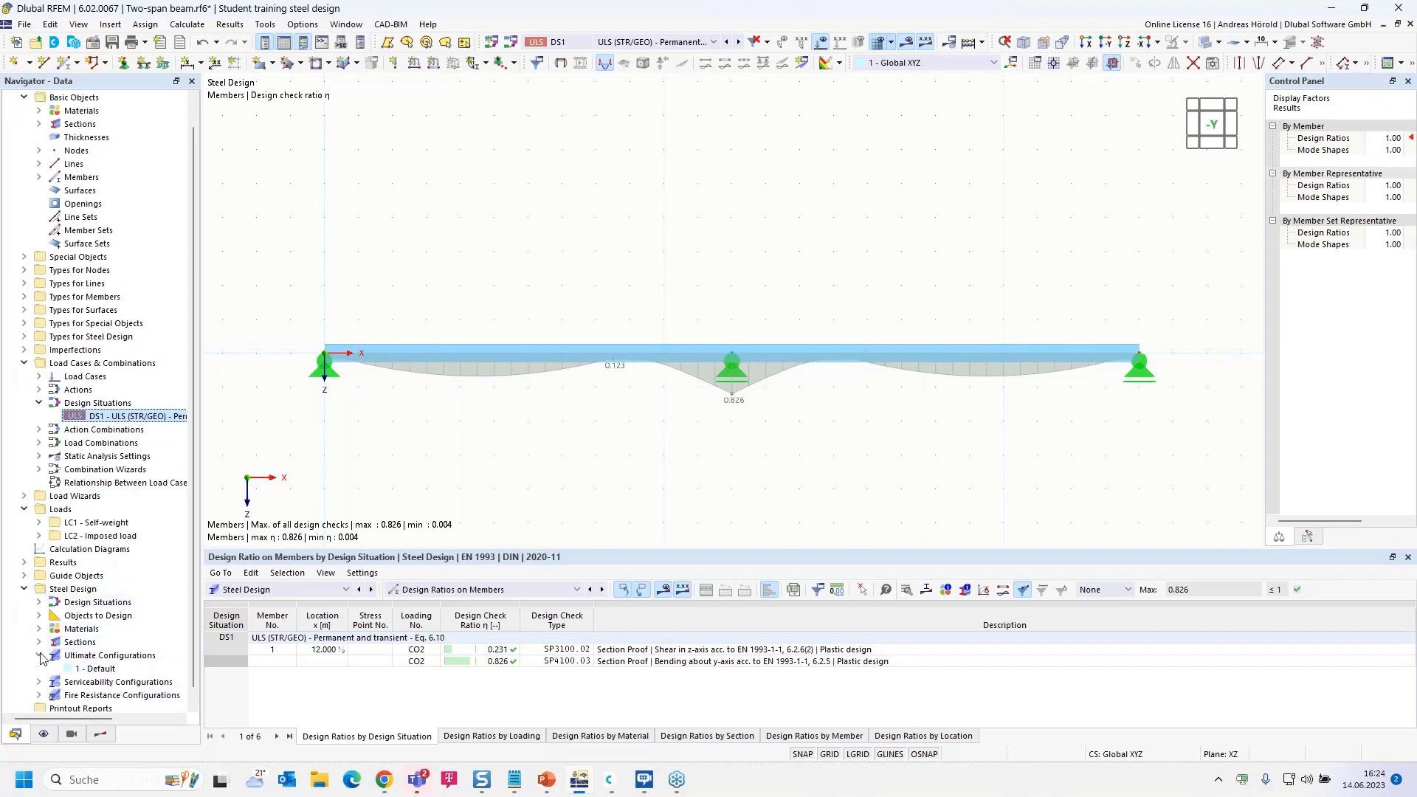
pyautogui.click(111, 669)
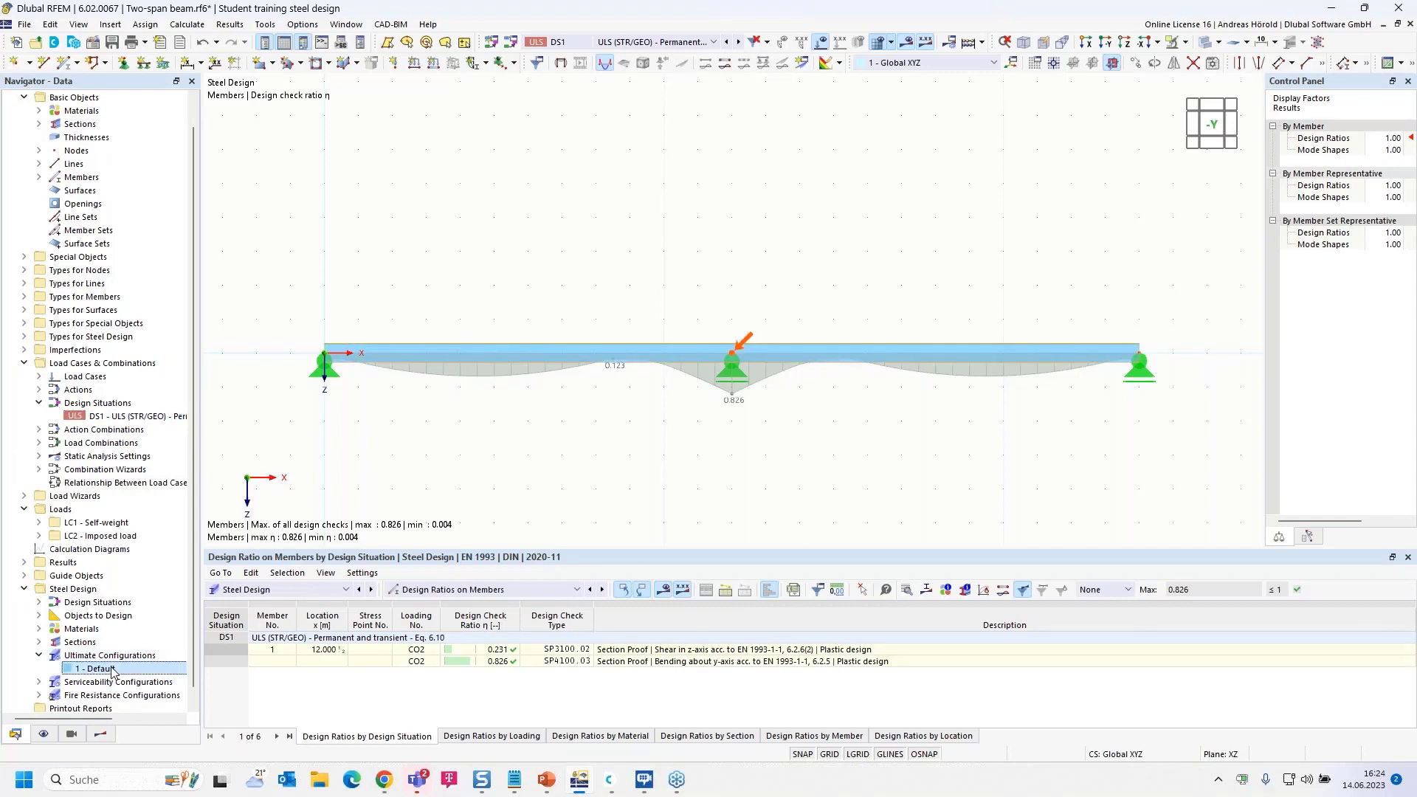
pyautogui.doubleClick(112, 669)
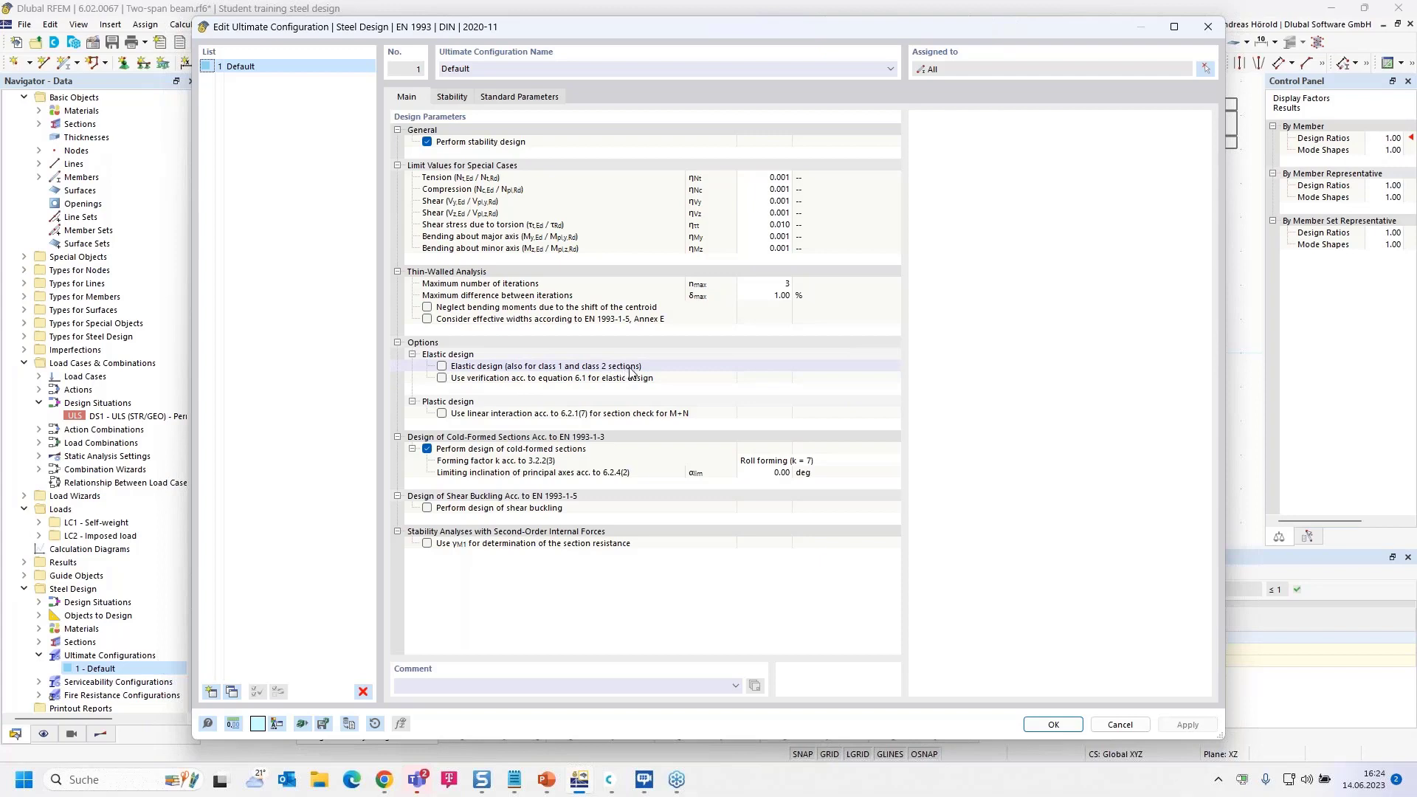
pyautogui.click(442, 366)
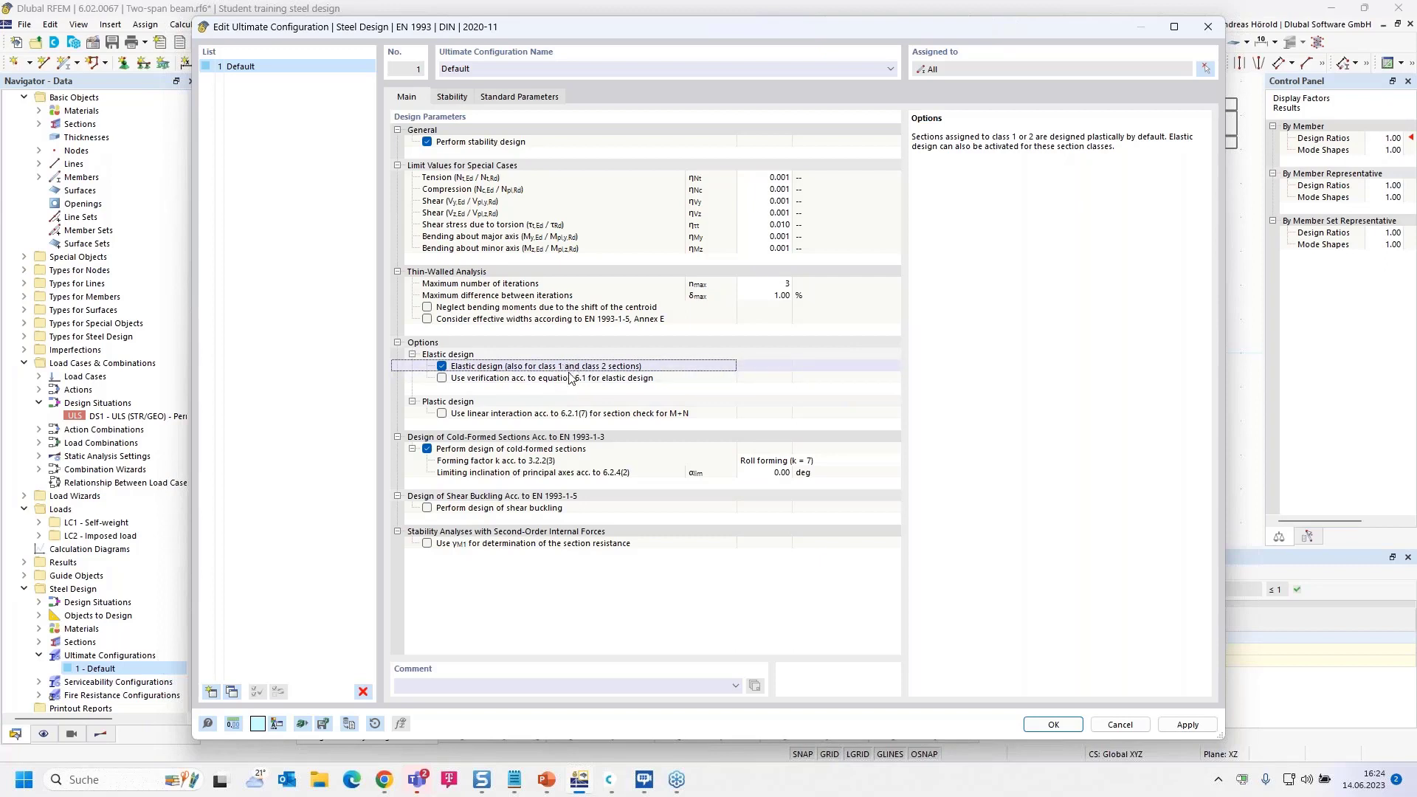
pyautogui.click(1053, 724)
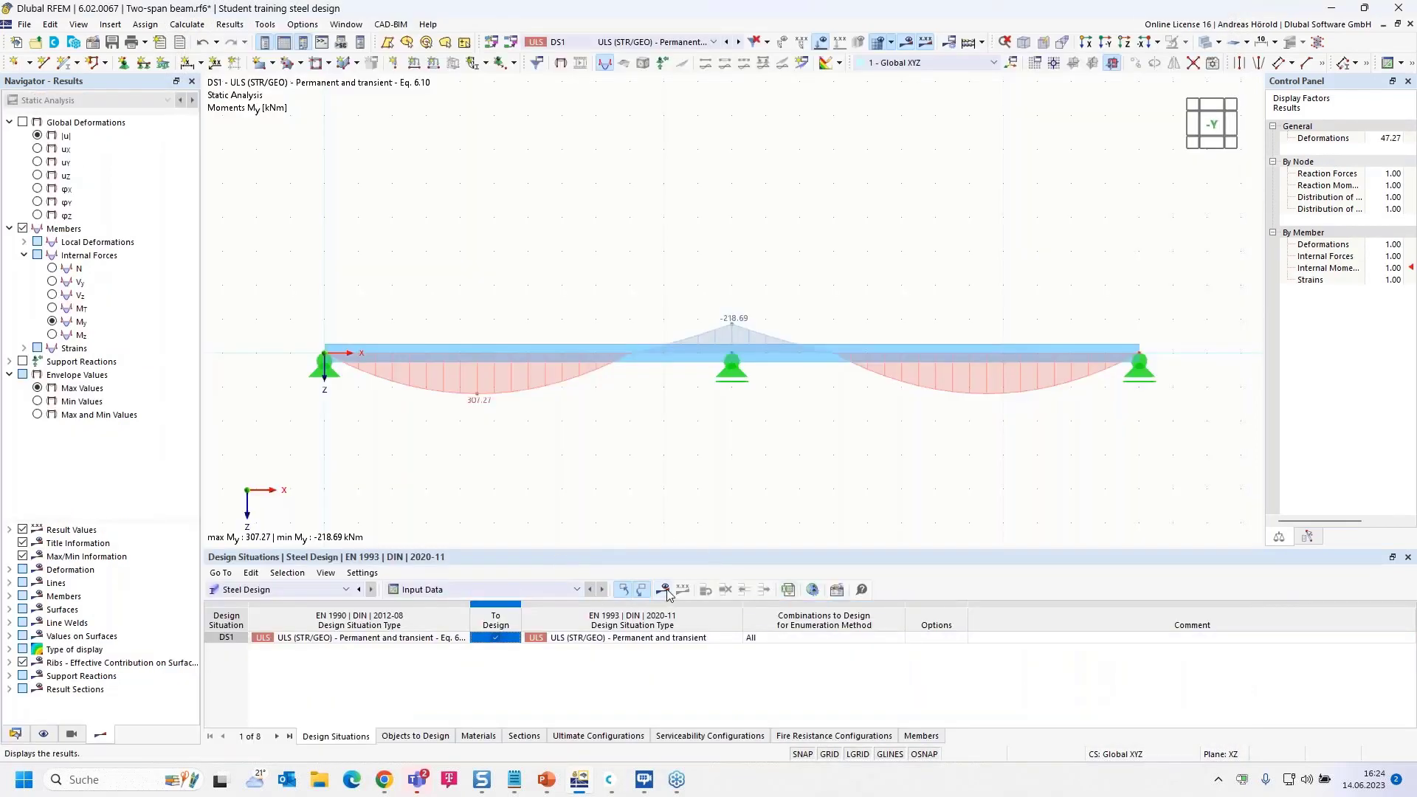
# Step: Recalculate the steel design and list the design ratios on members
pyautogui.click(663, 590)
pyautogui.click(768, 451)
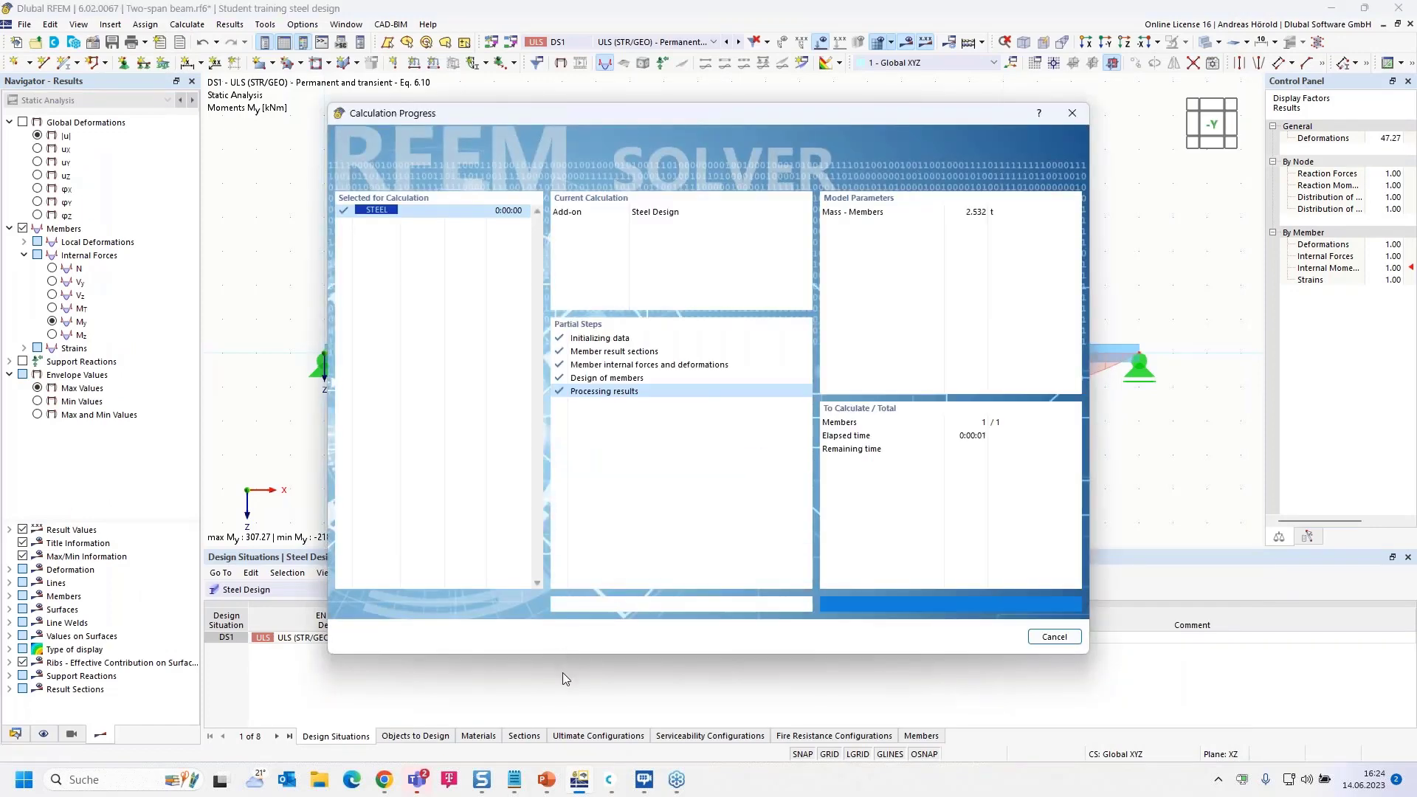
pyautogui.click(511, 590)
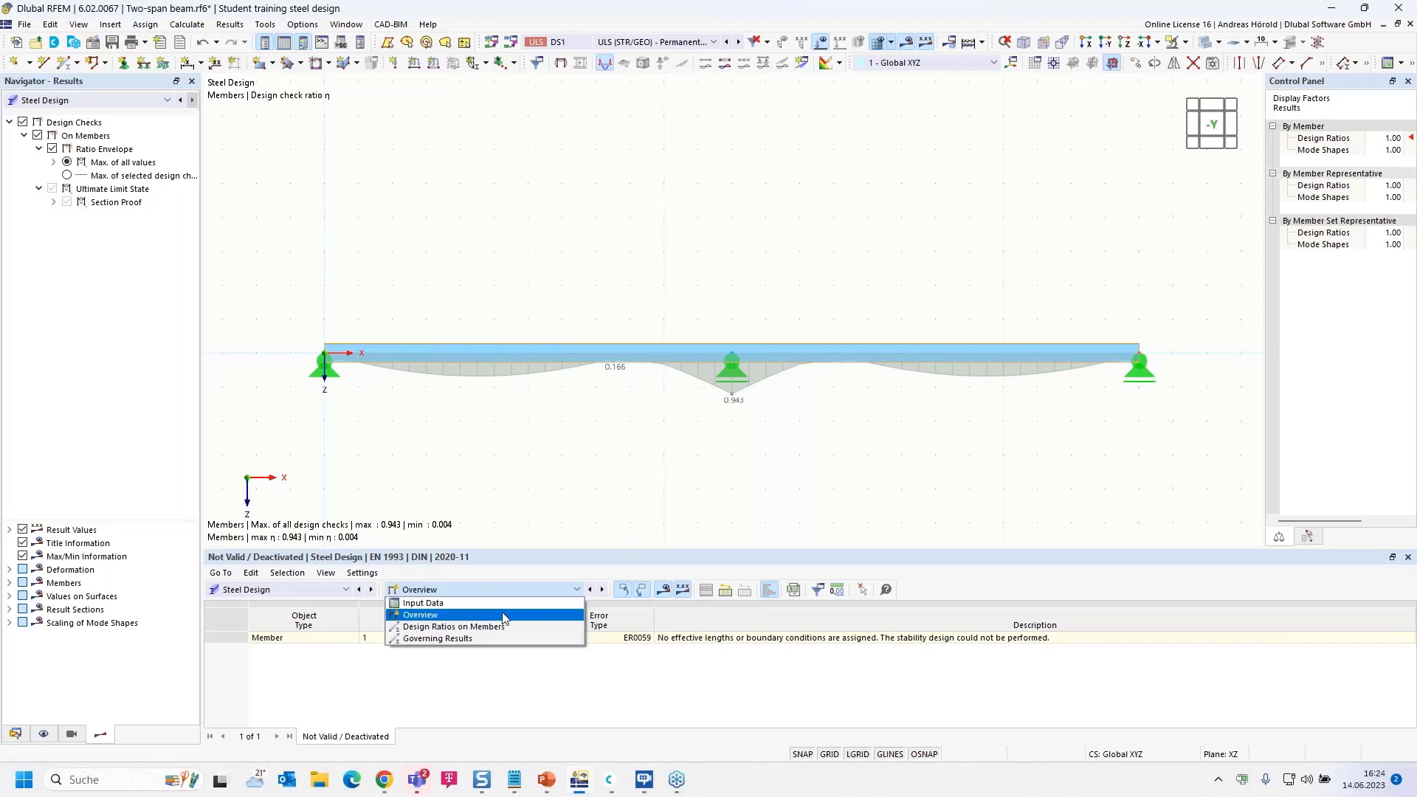
pyautogui.click(507, 624)
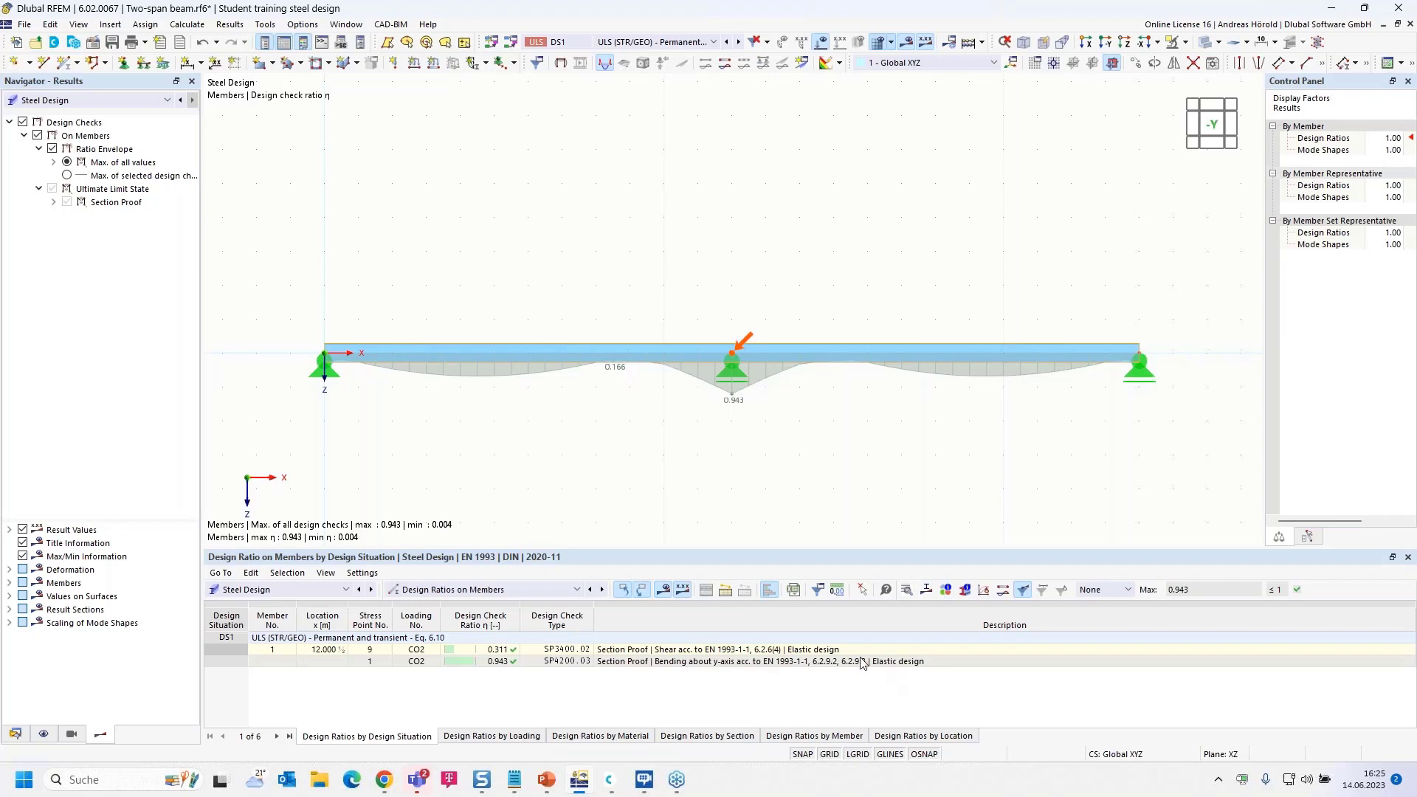
# Step: Review the design check details for the elastic SP4200.03 section proof, bending about the y-axis, and close them
pyautogui.click(722, 662)
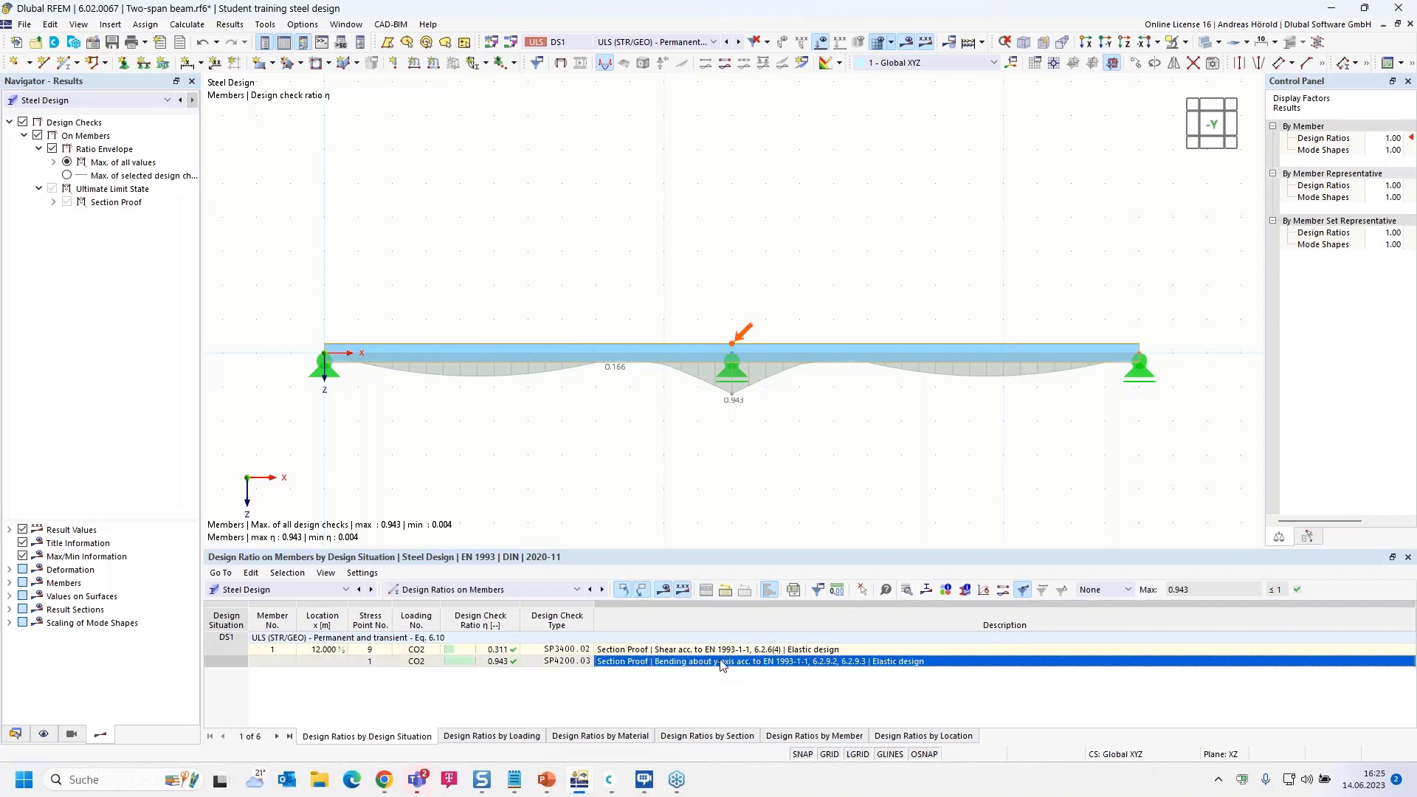
pyautogui.doubleClick(723, 662)
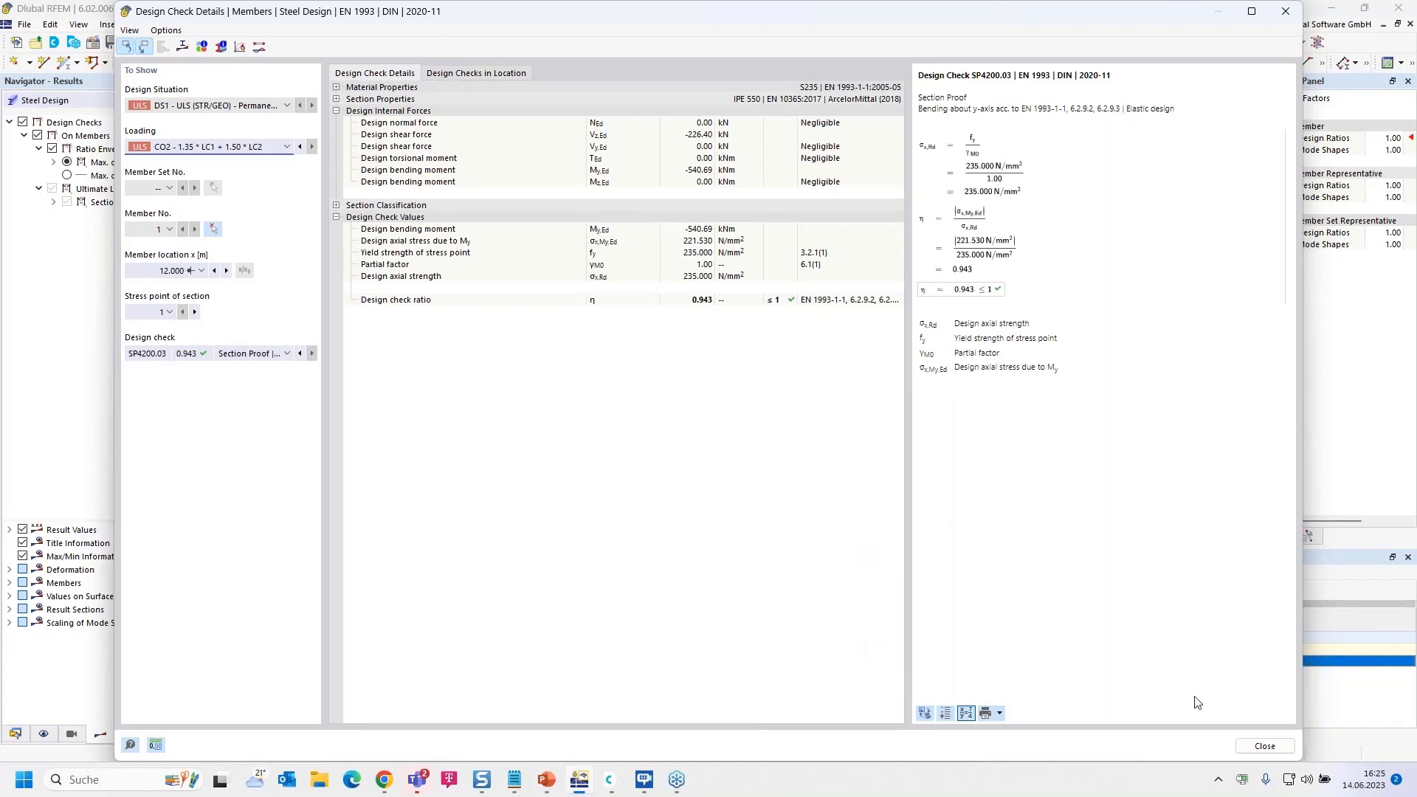
pyautogui.click(1263, 747)
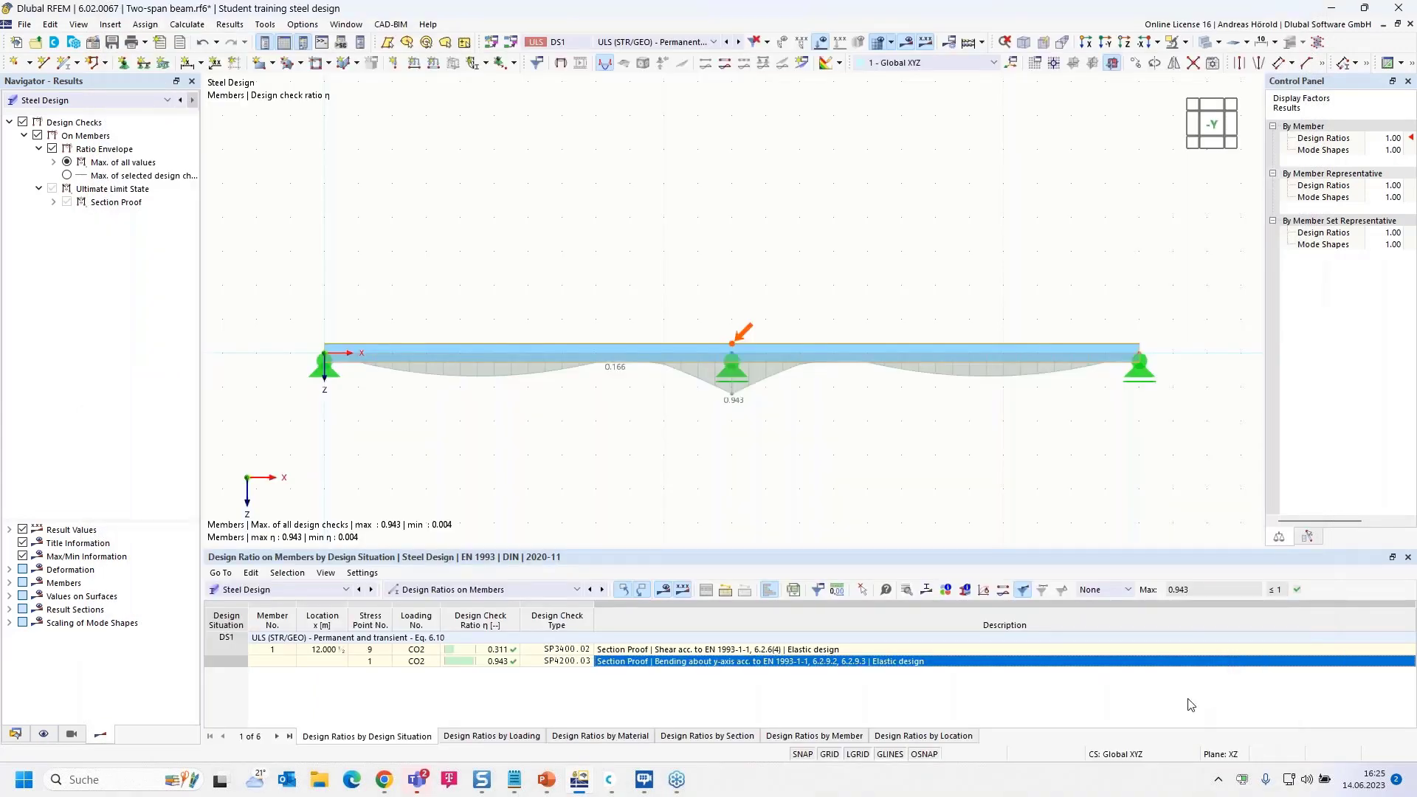
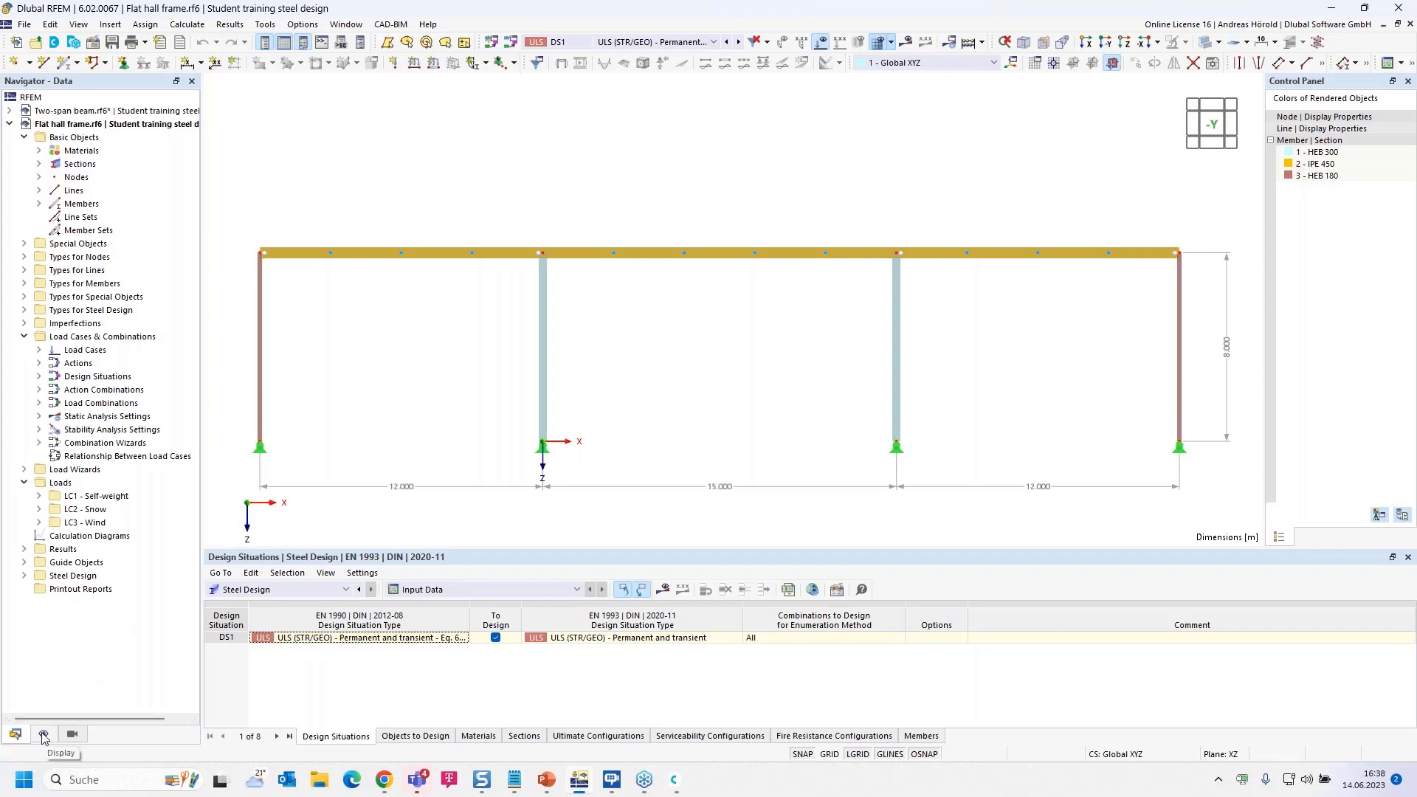
# Step: Display the section names on the members of the flat hall frame
pyautogui.click(43, 735)
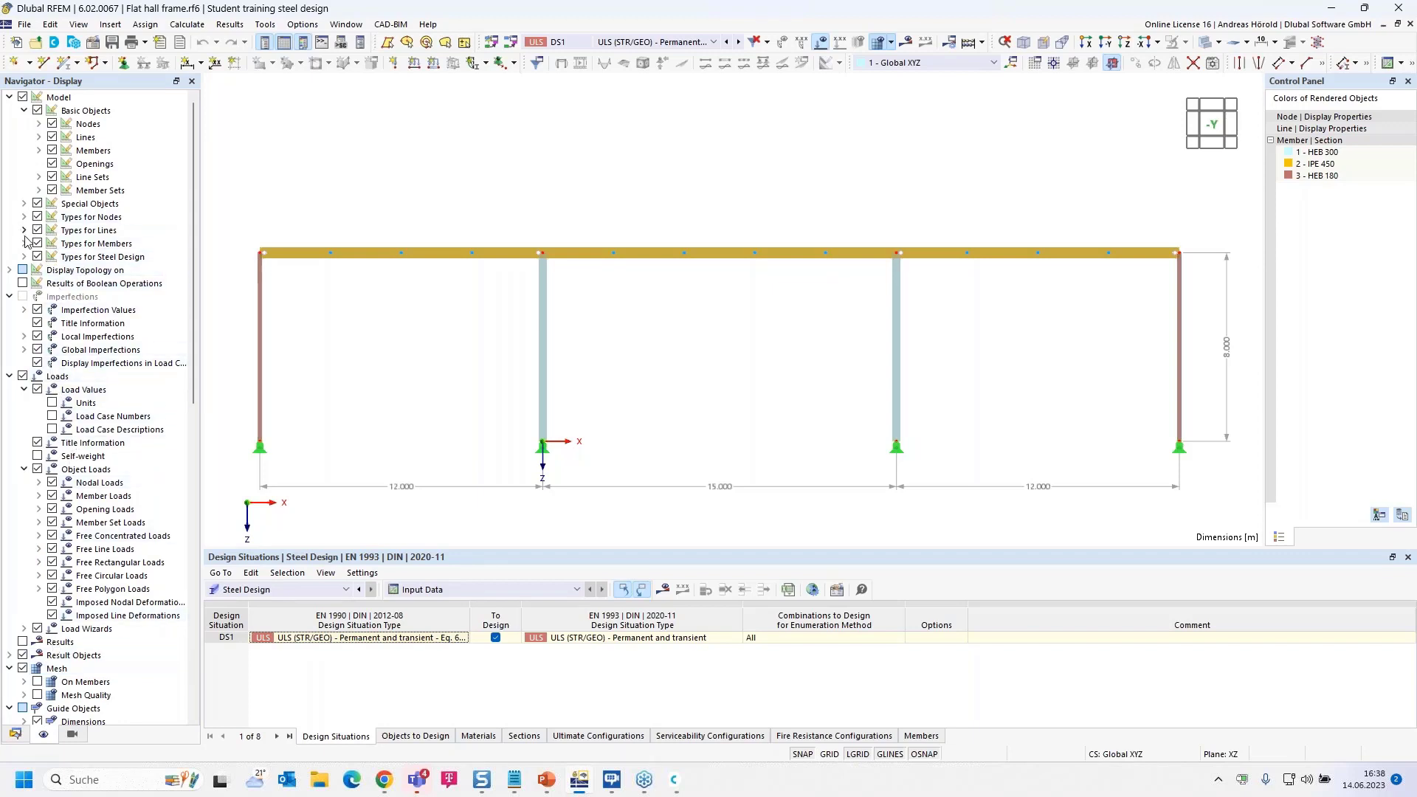
pyautogui.click(39, 150)
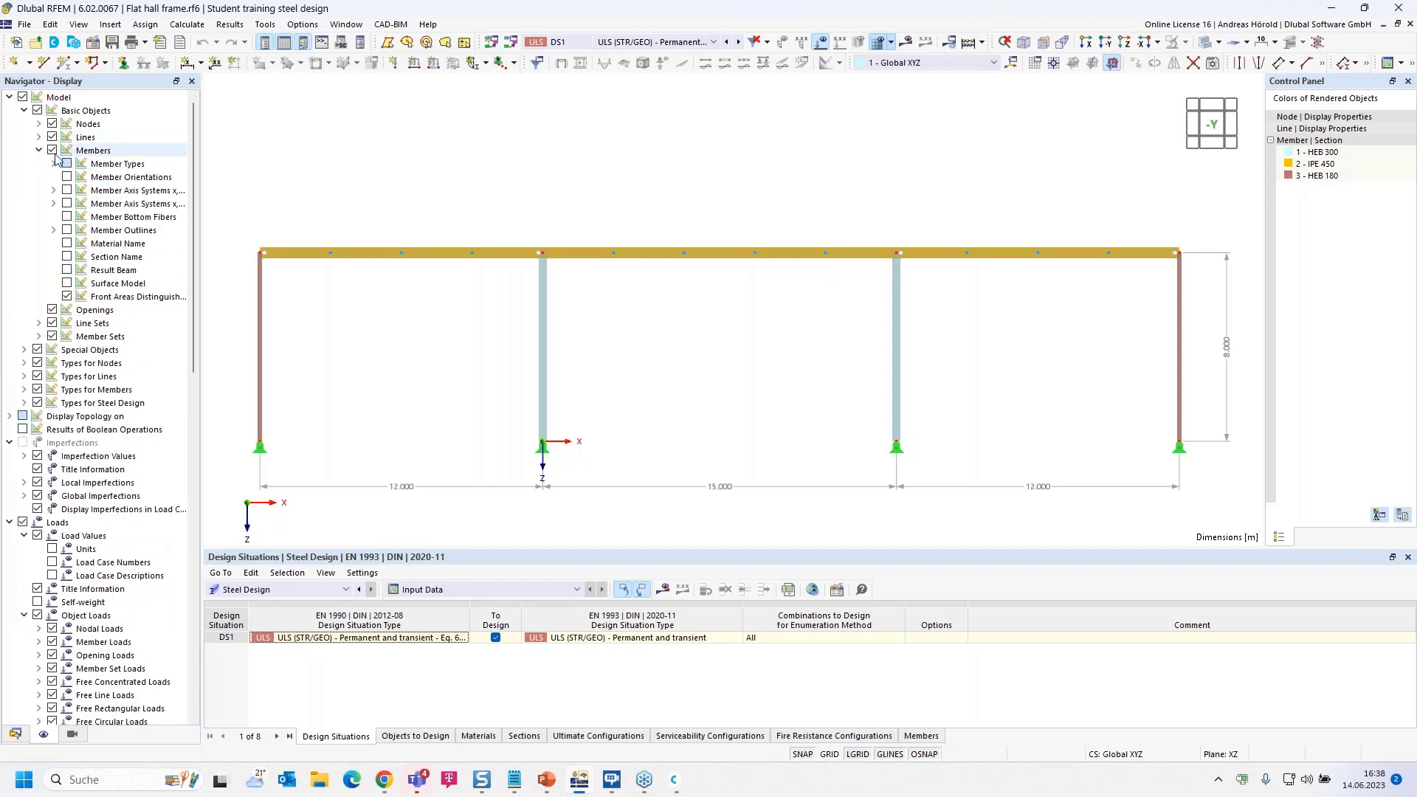
pyautogui.click(67, 257)
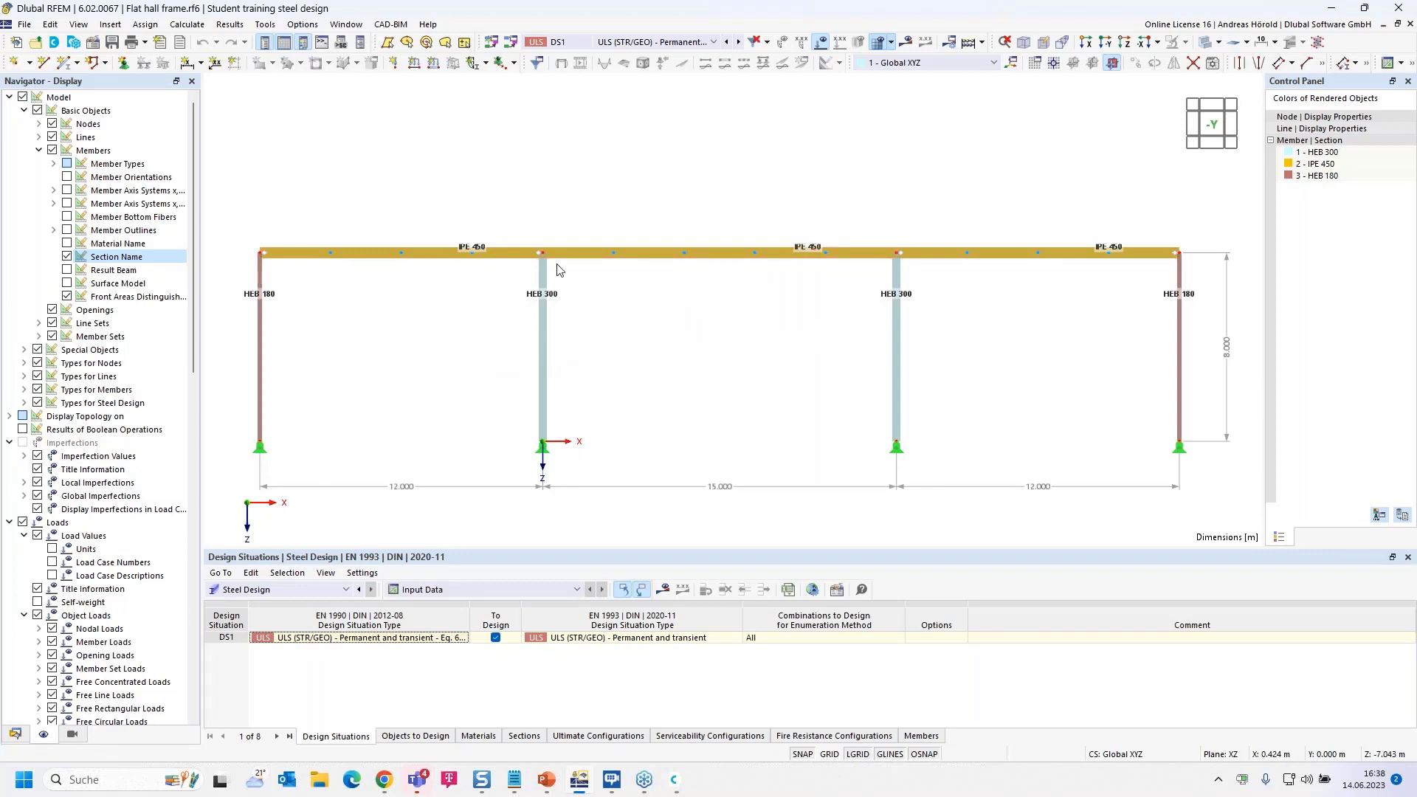
# Step: Step through load cases LC1 Self-weight, LC2 Snow and LC3 Wind to examine the loads on the hall frame
pyautogui.click(678, 42)
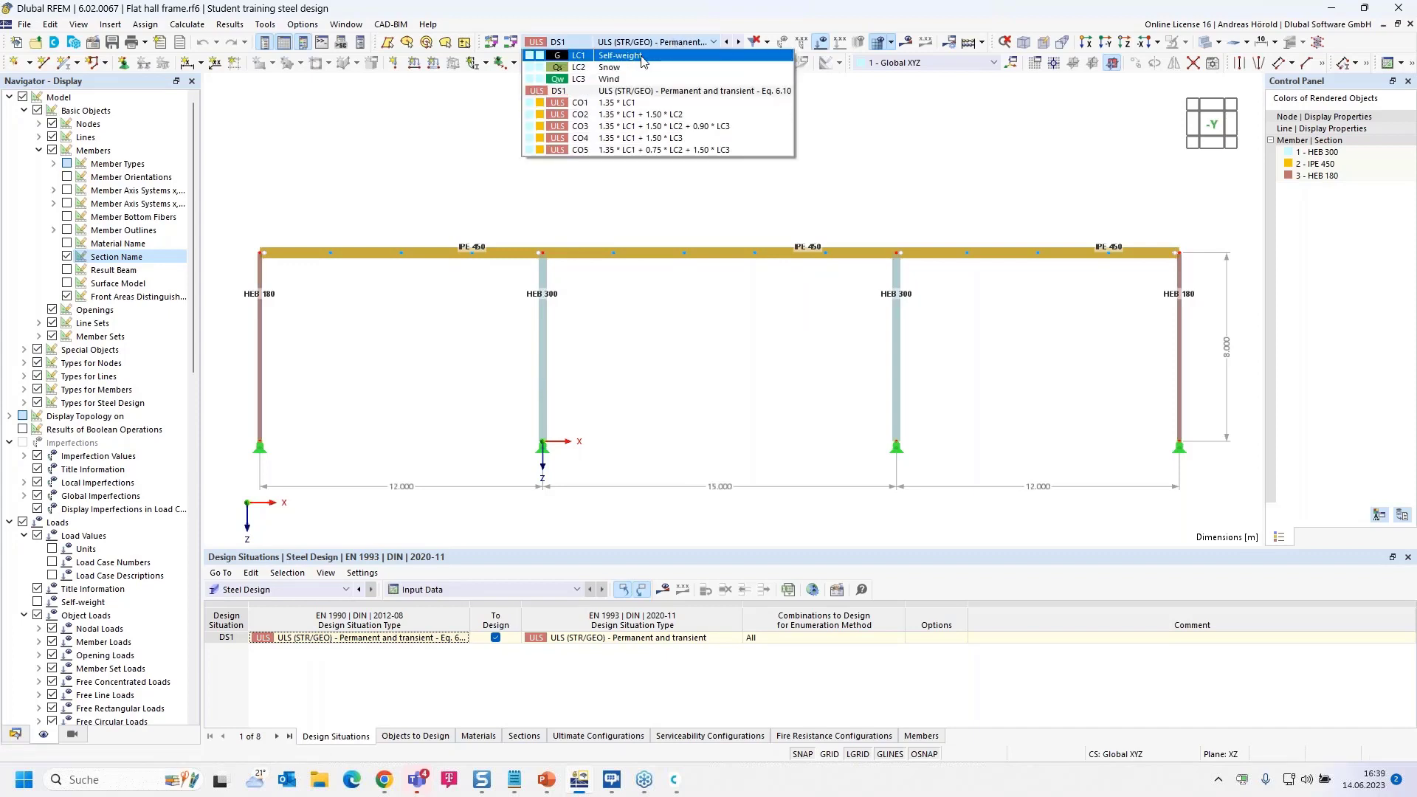
pyautogui.click(646, 56)
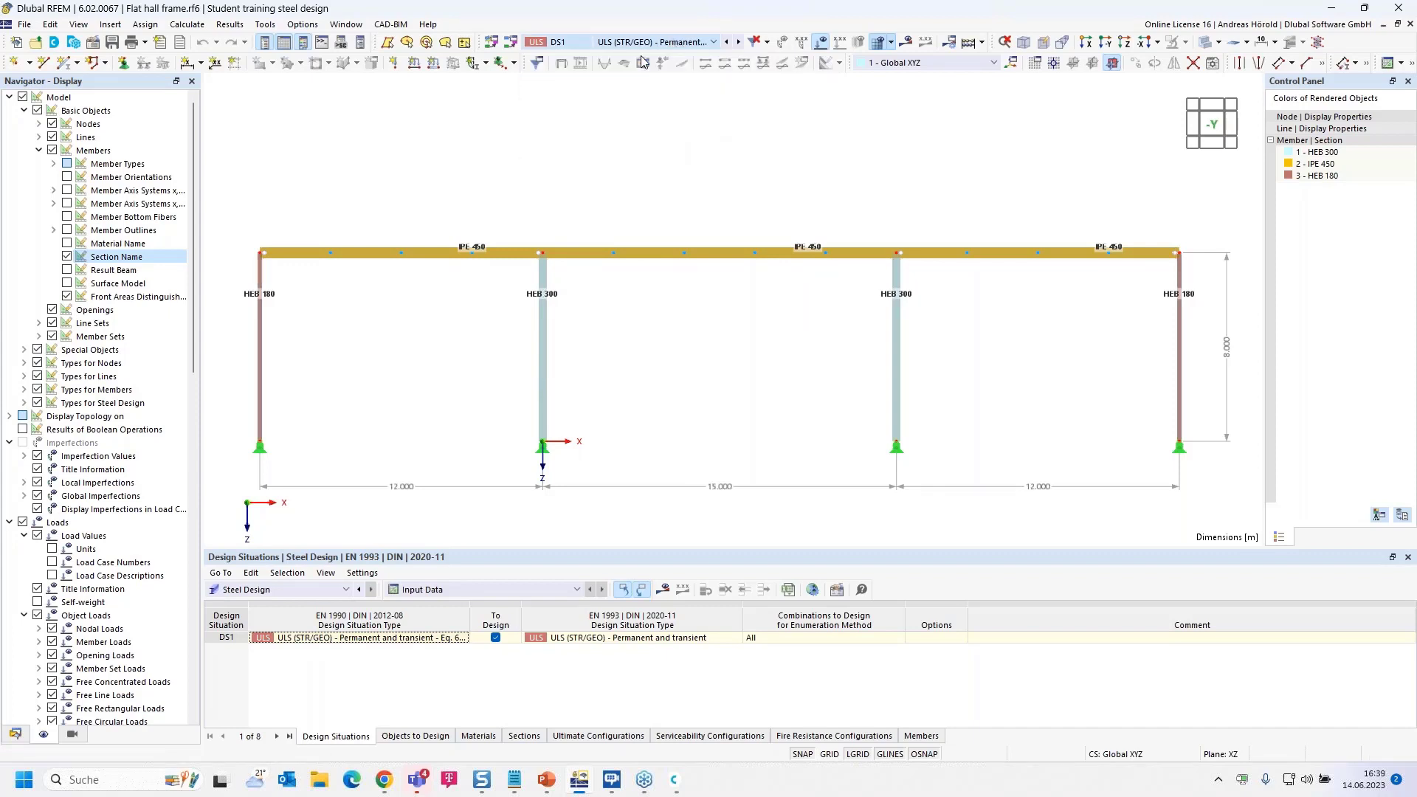
pyautogui.click(739, 43)
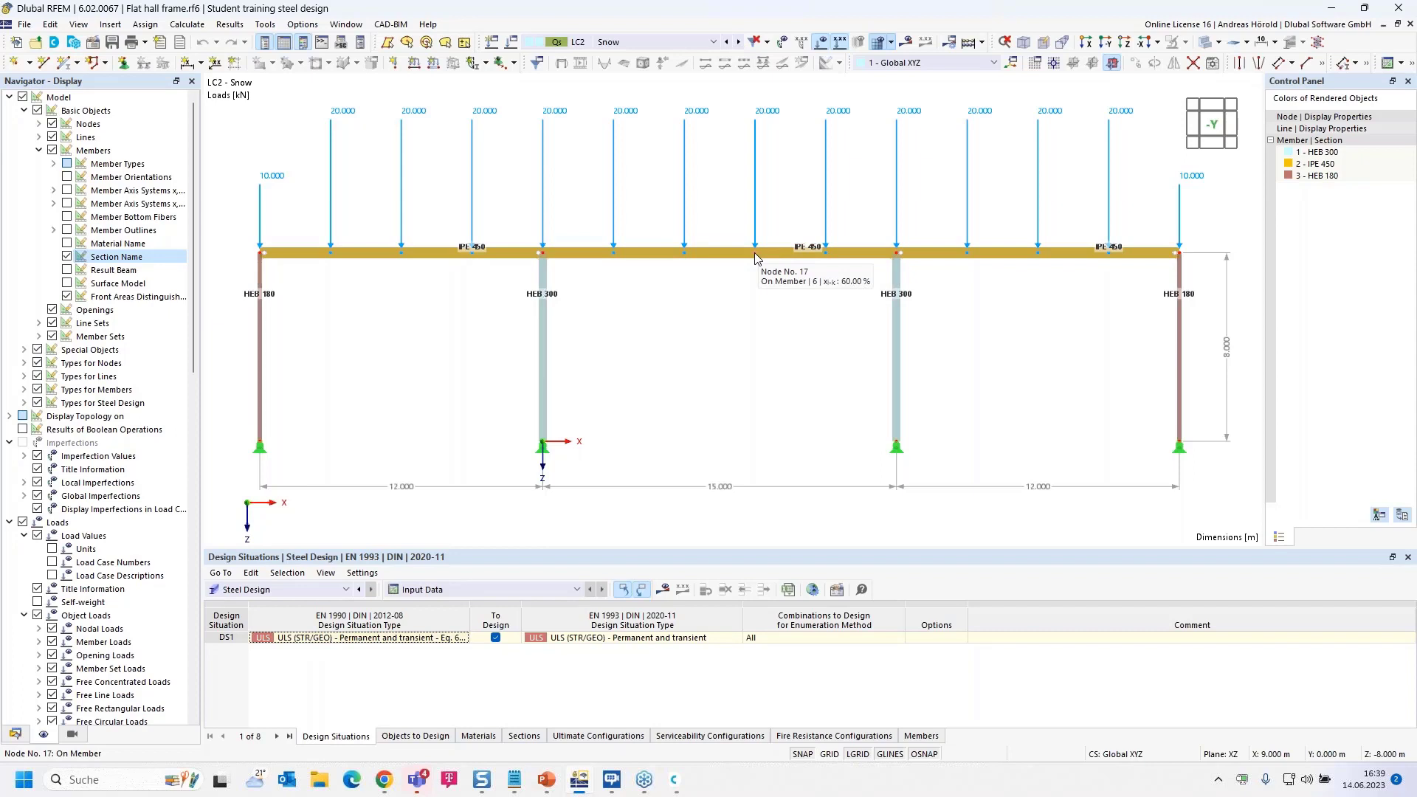
pyautogui.scroll(3, 752, 254)
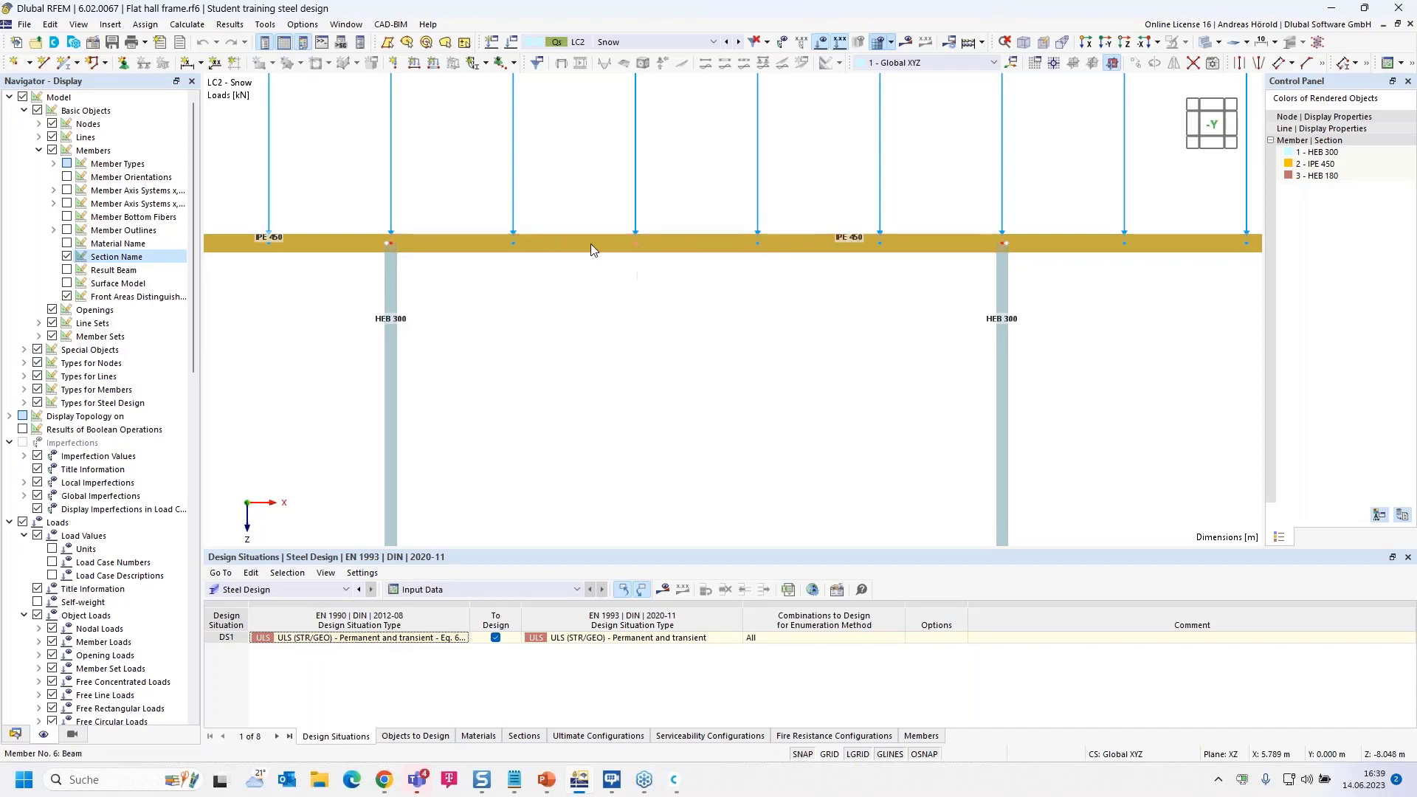
pyautogui.scroll(-5, 542, 192)
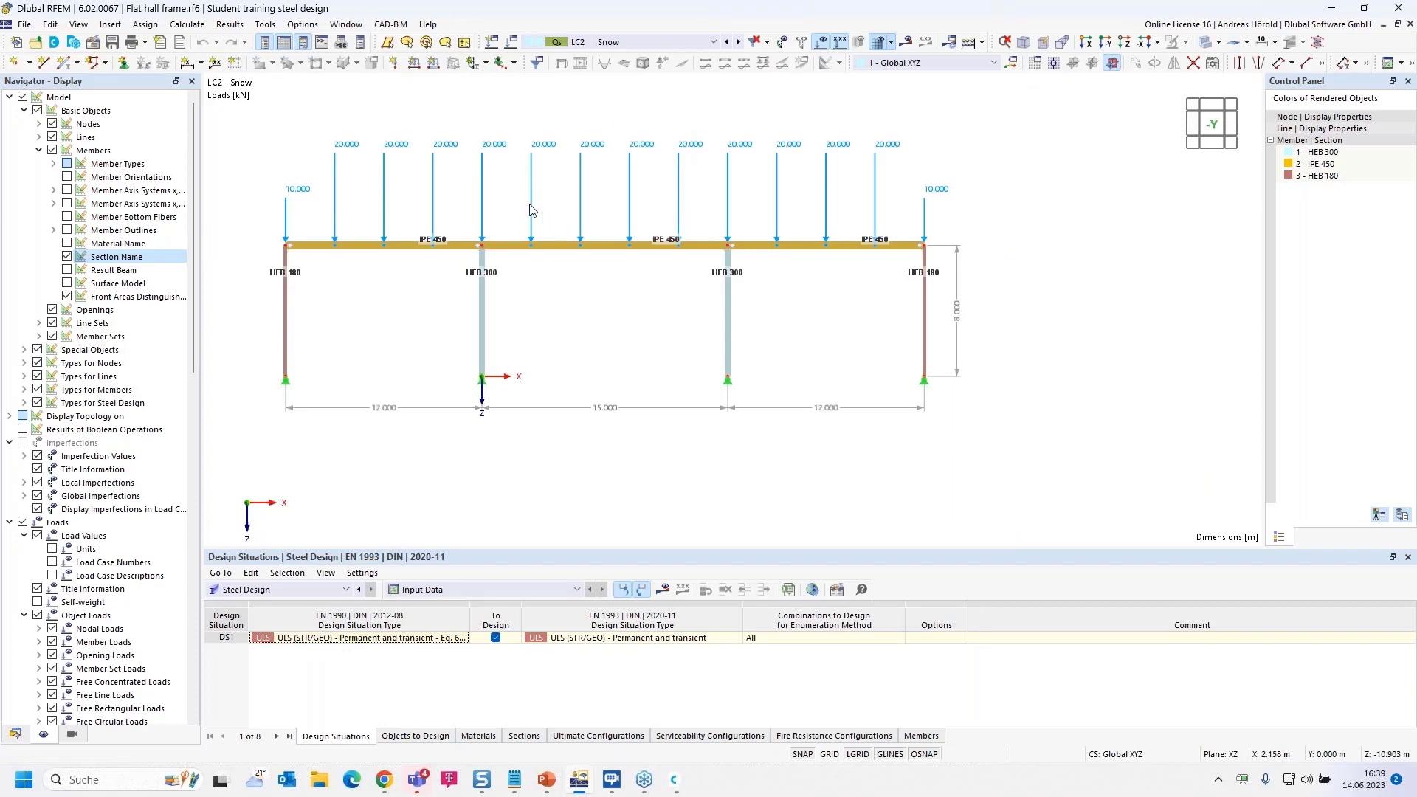
pyautogui.scroll(2, 568, 218)
pyautogui.moveTo(567, 219); pyautogui.dragTo(671, 258, button='middle')
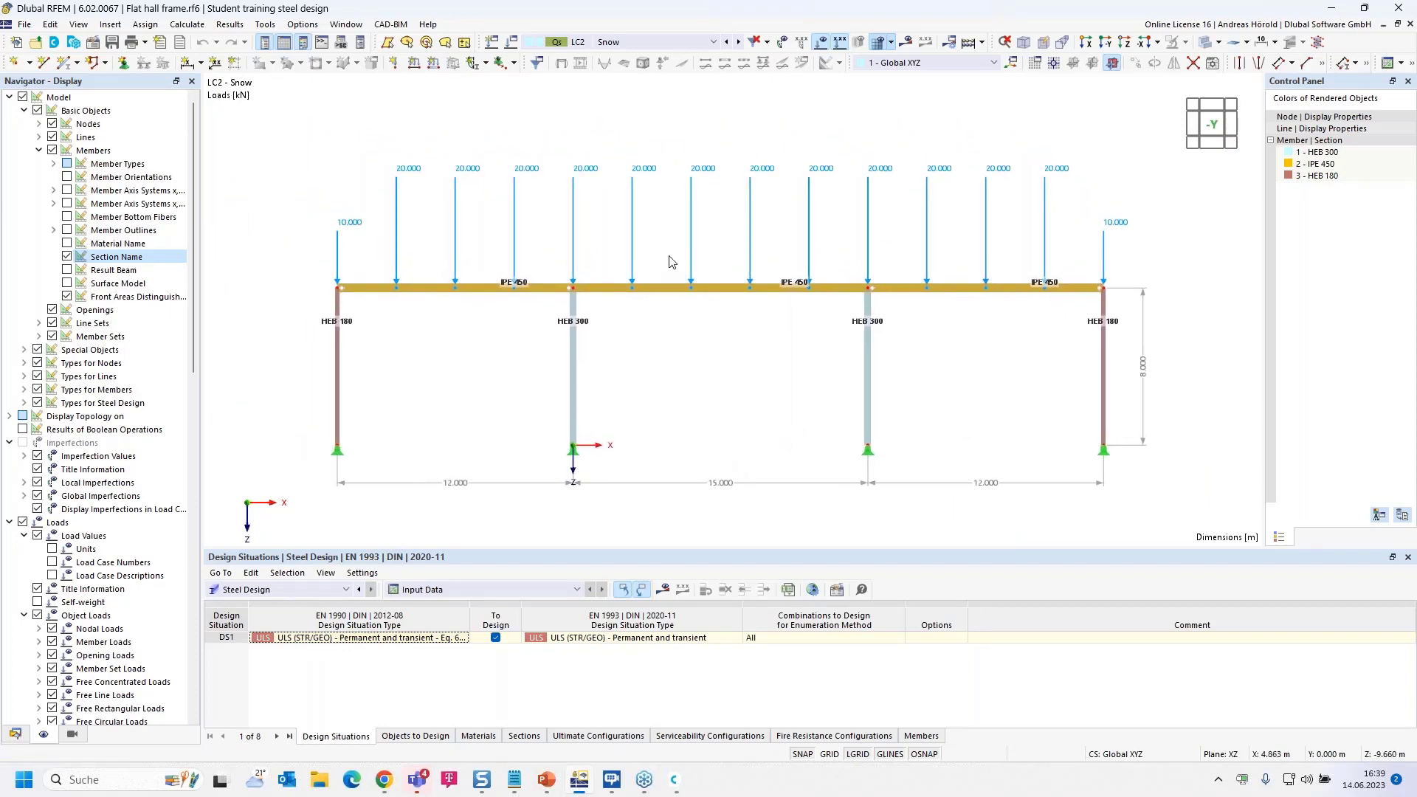
pyautogui.click(738, 42)
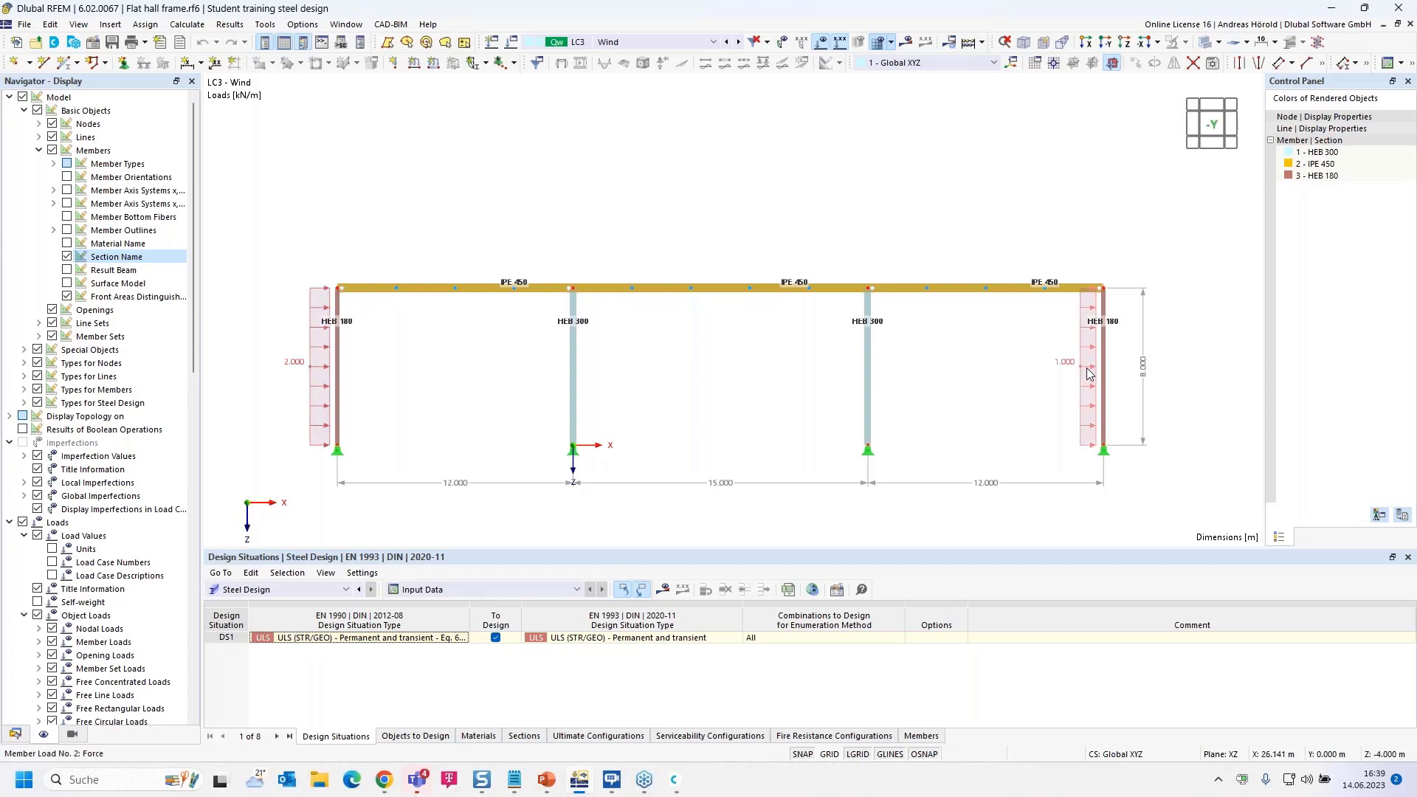
pyautogui.moveTo(1087, 373)
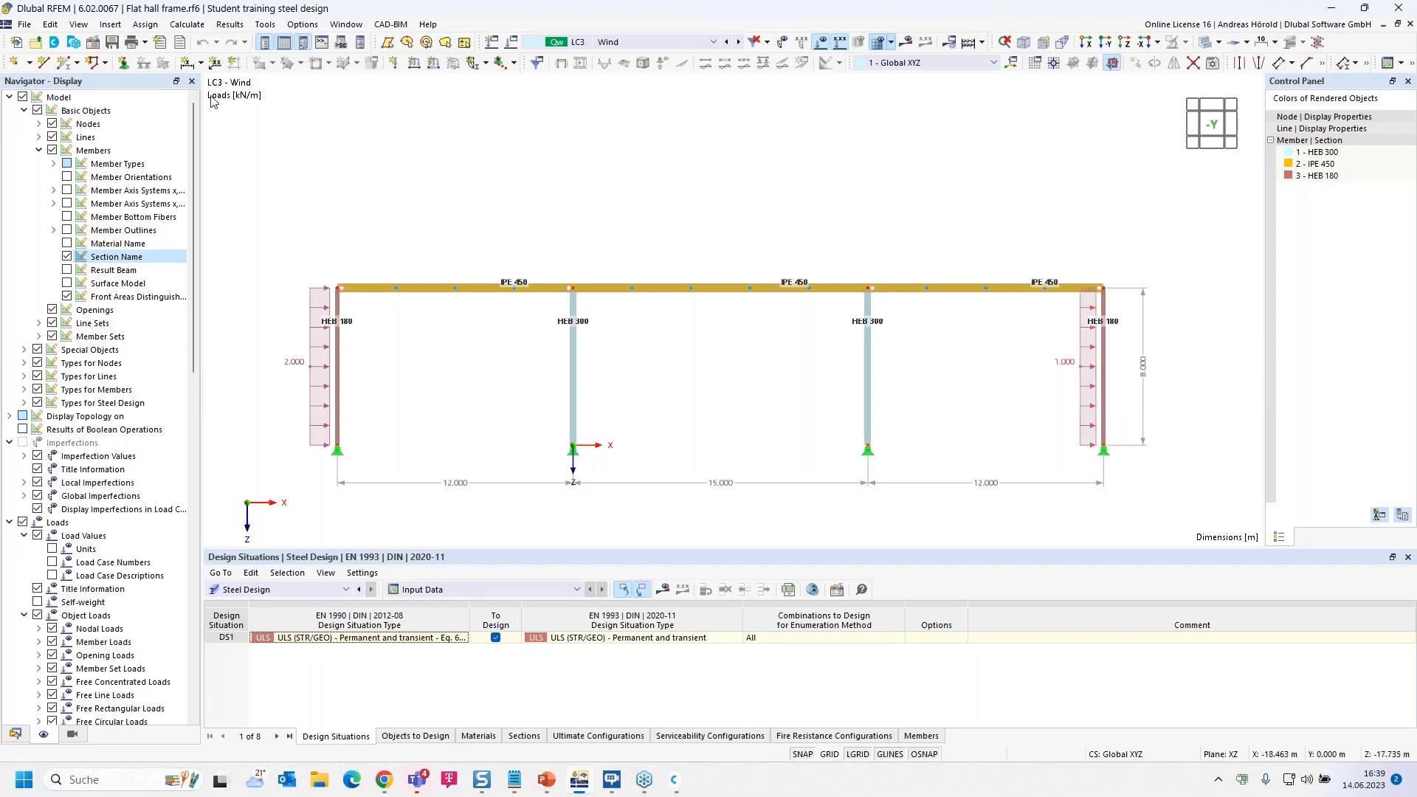
# Step: Review the hall frame model's base data, covering the model type, activated add-ons, and the standards with the national annex for steel design
pyautogui.click(93, 42)
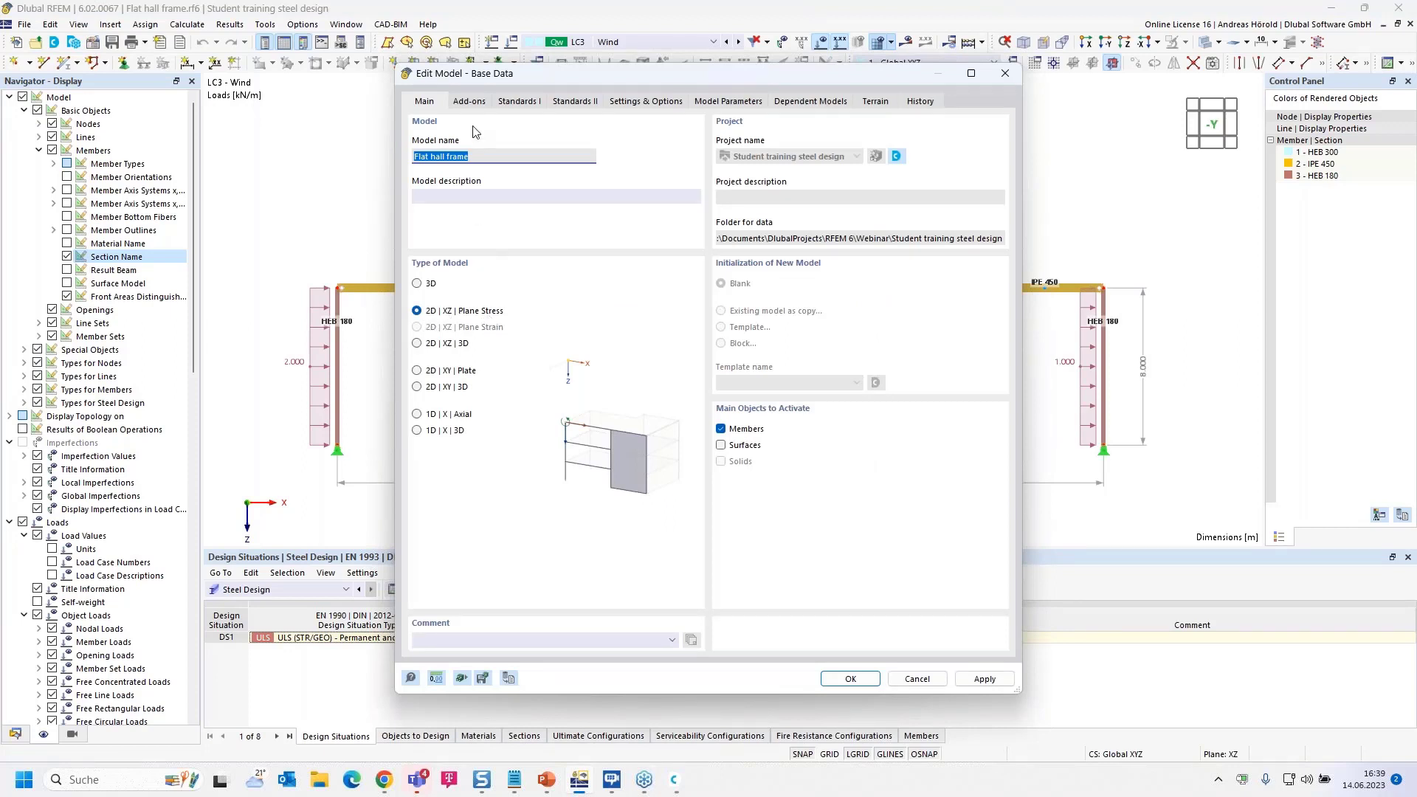
pyautogui.click(467, 103)
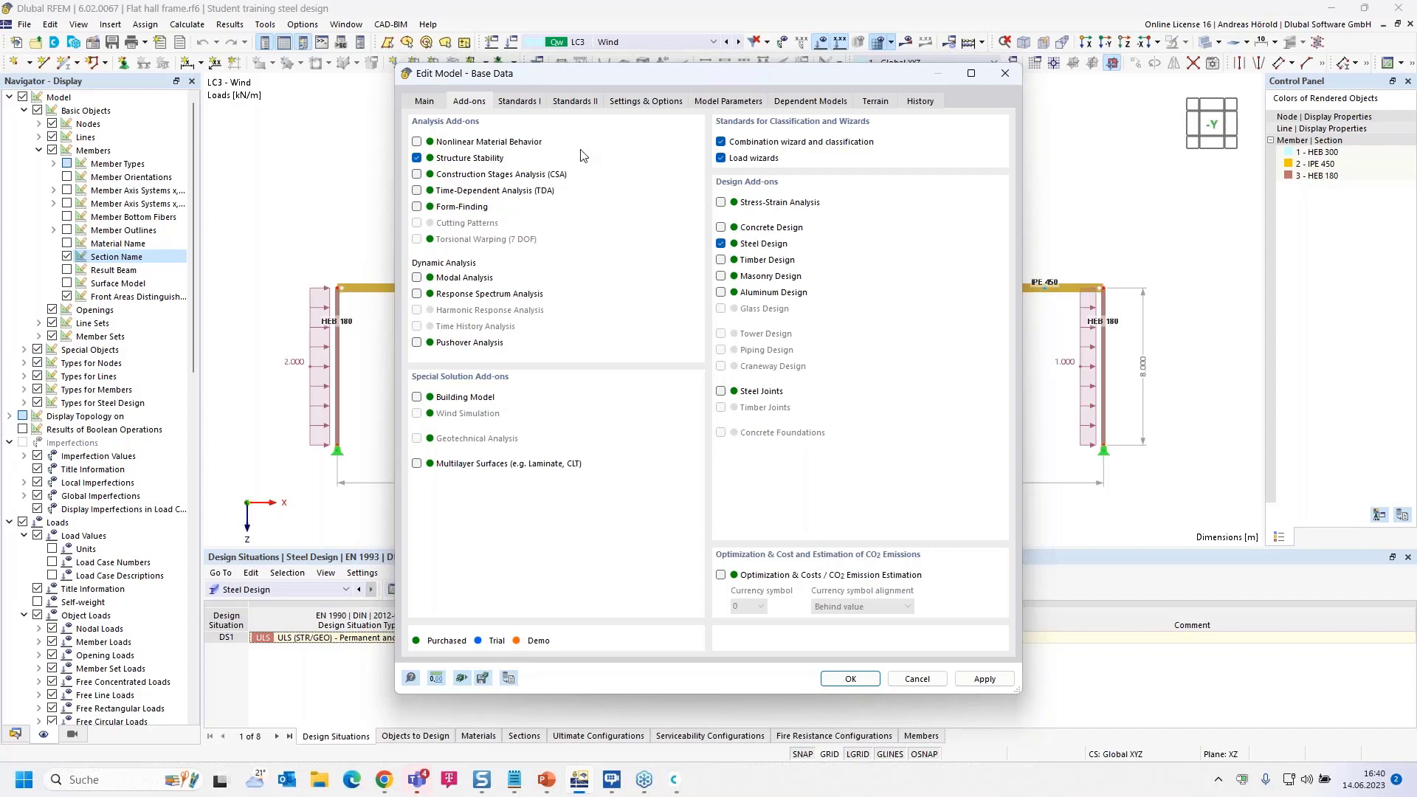
pyautogui.click(519, 102)
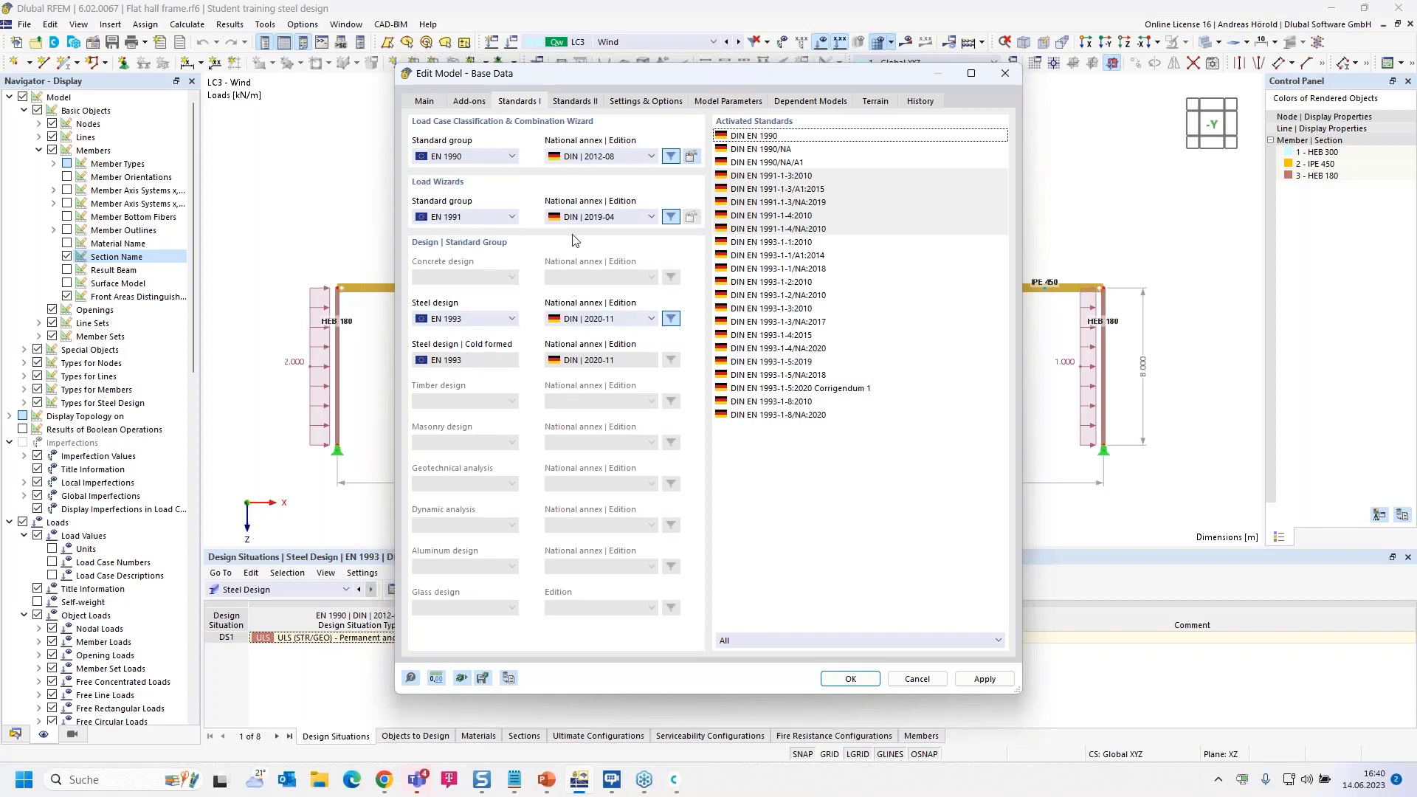
pyautogui.click(609, 320)
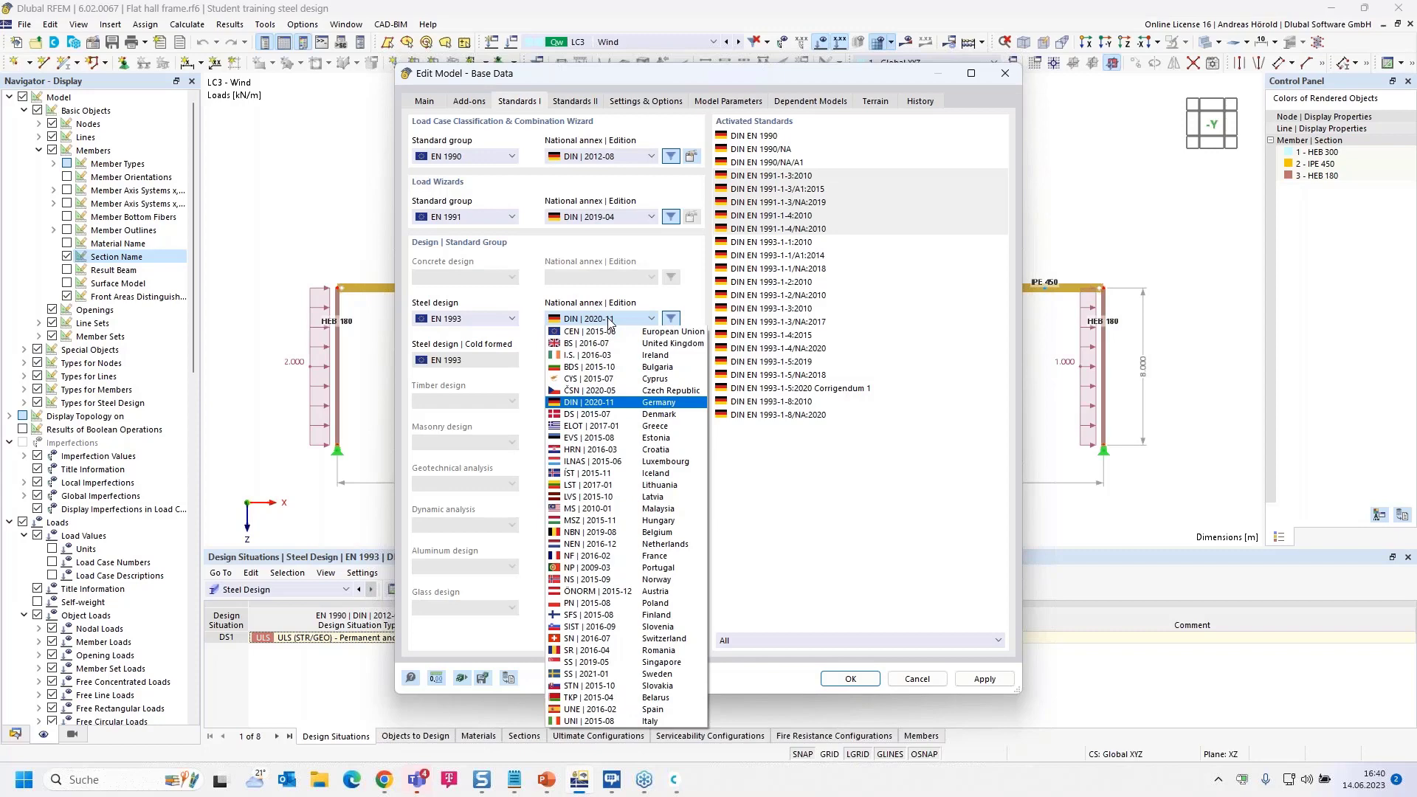
pyautogui.click(610, 323)
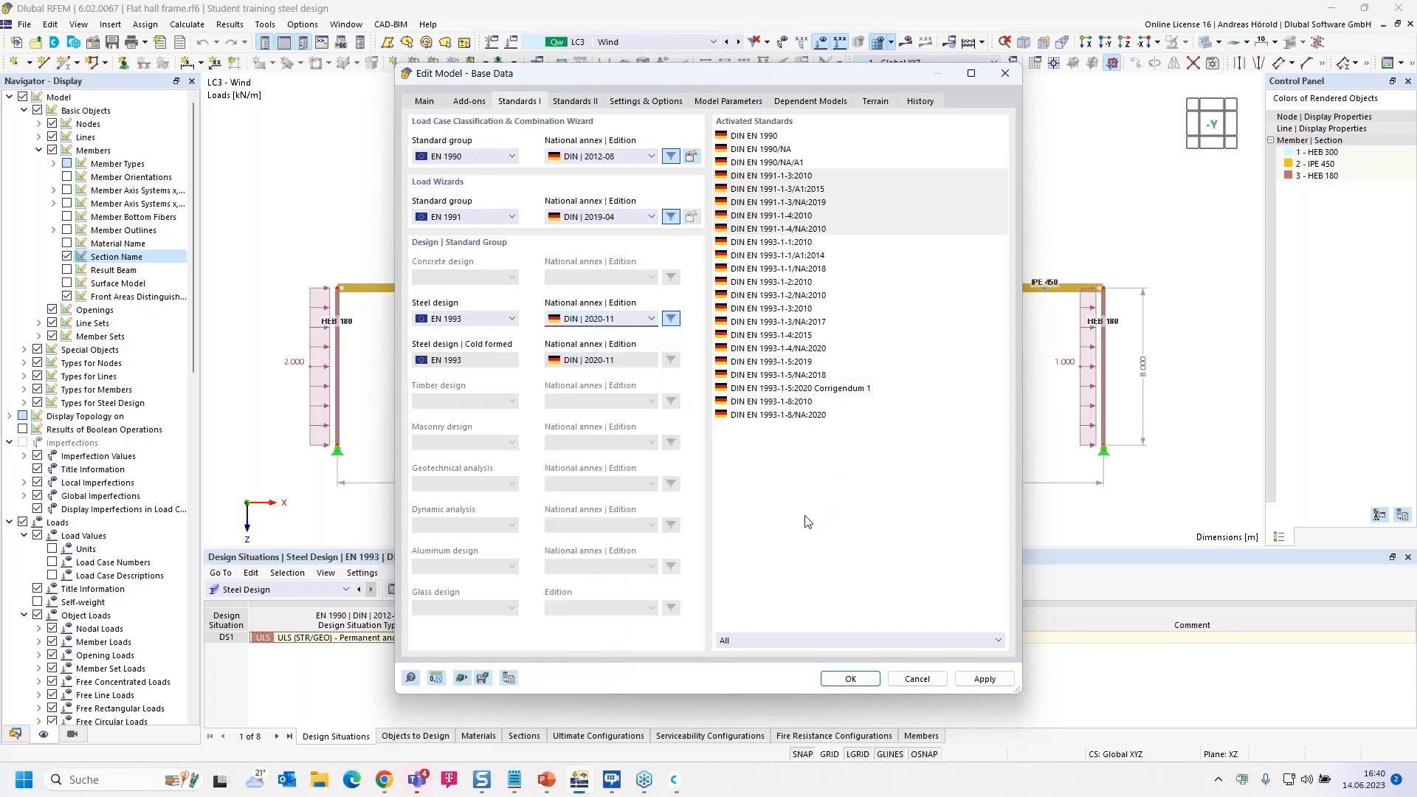
pyautogui.click(627, 320)
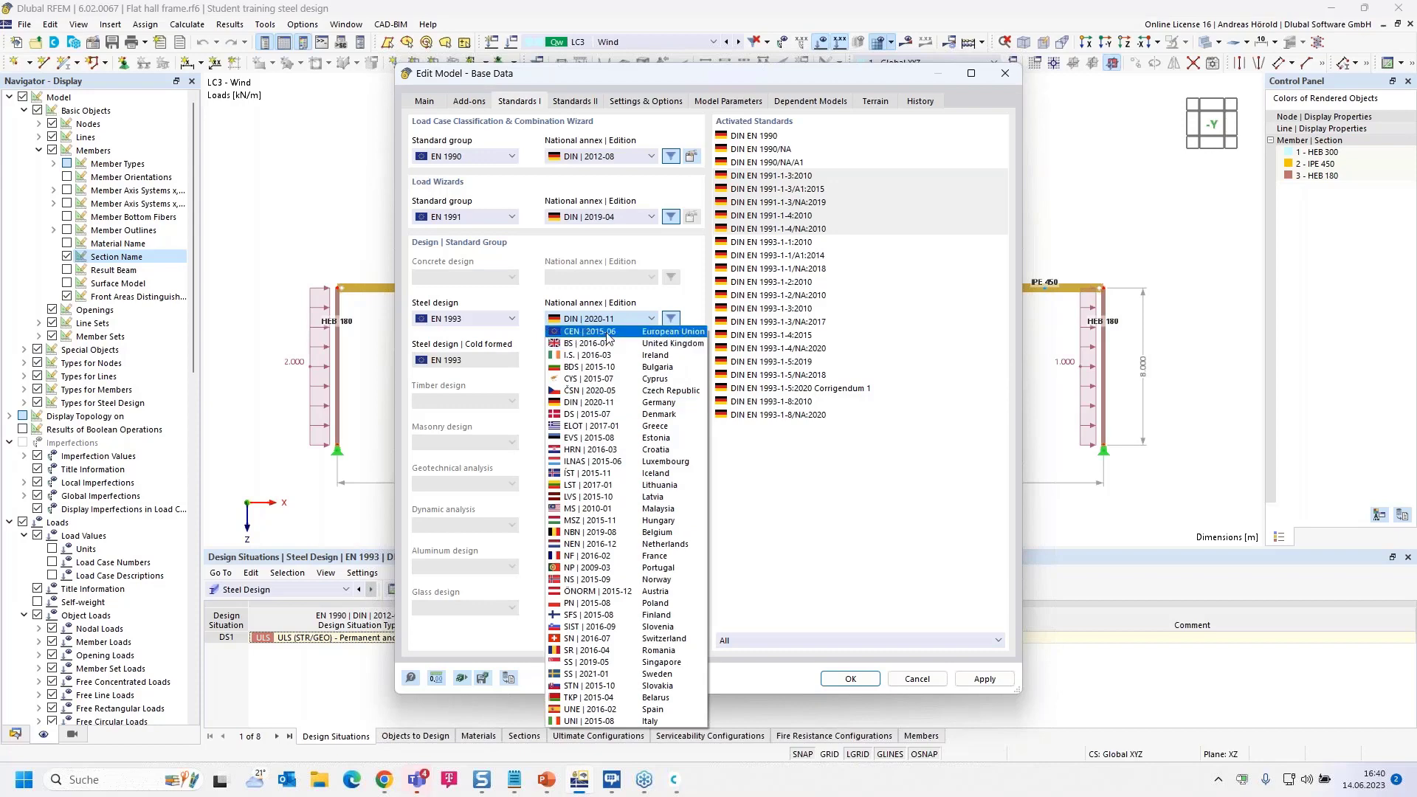
pyautogui.click(909, 347)
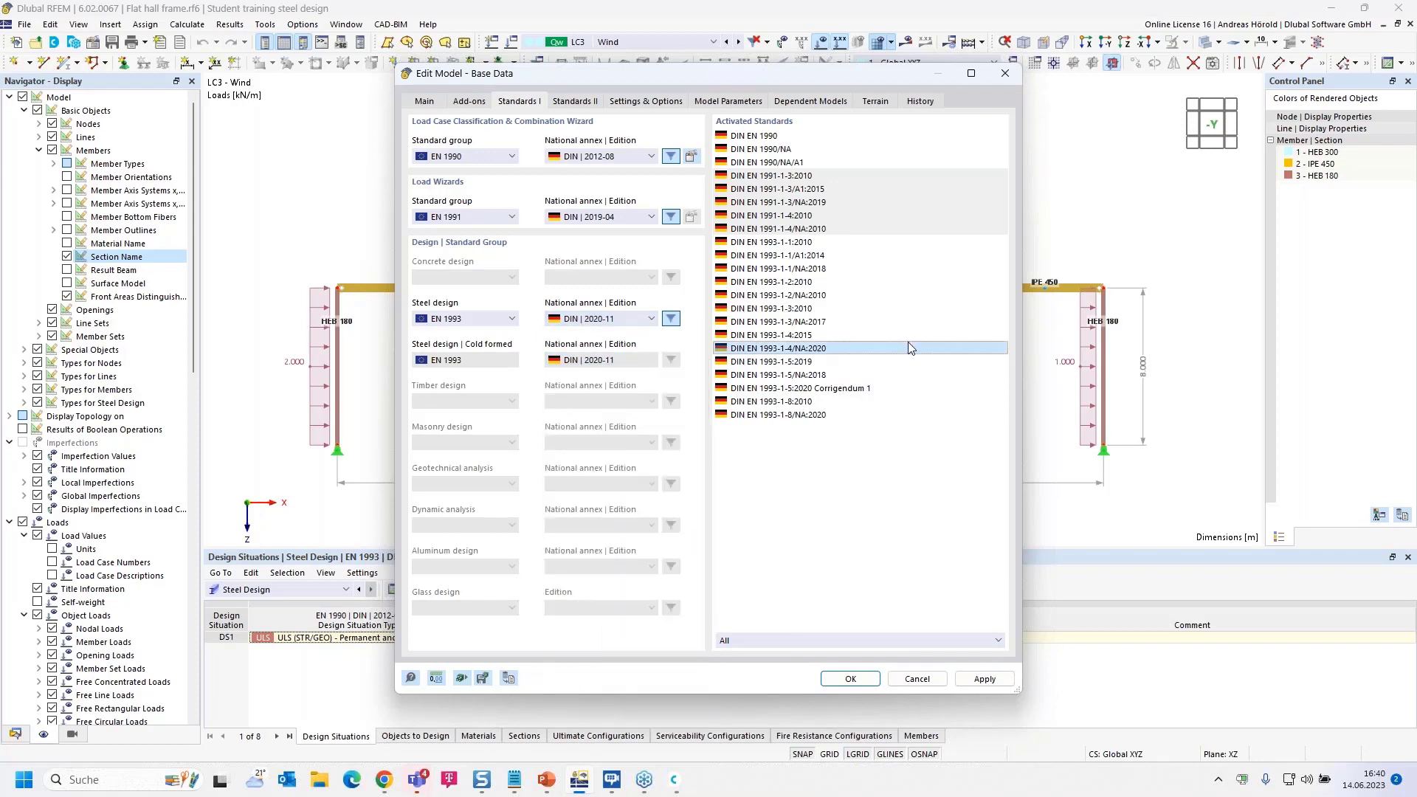
pyautogui.click(851, 679)
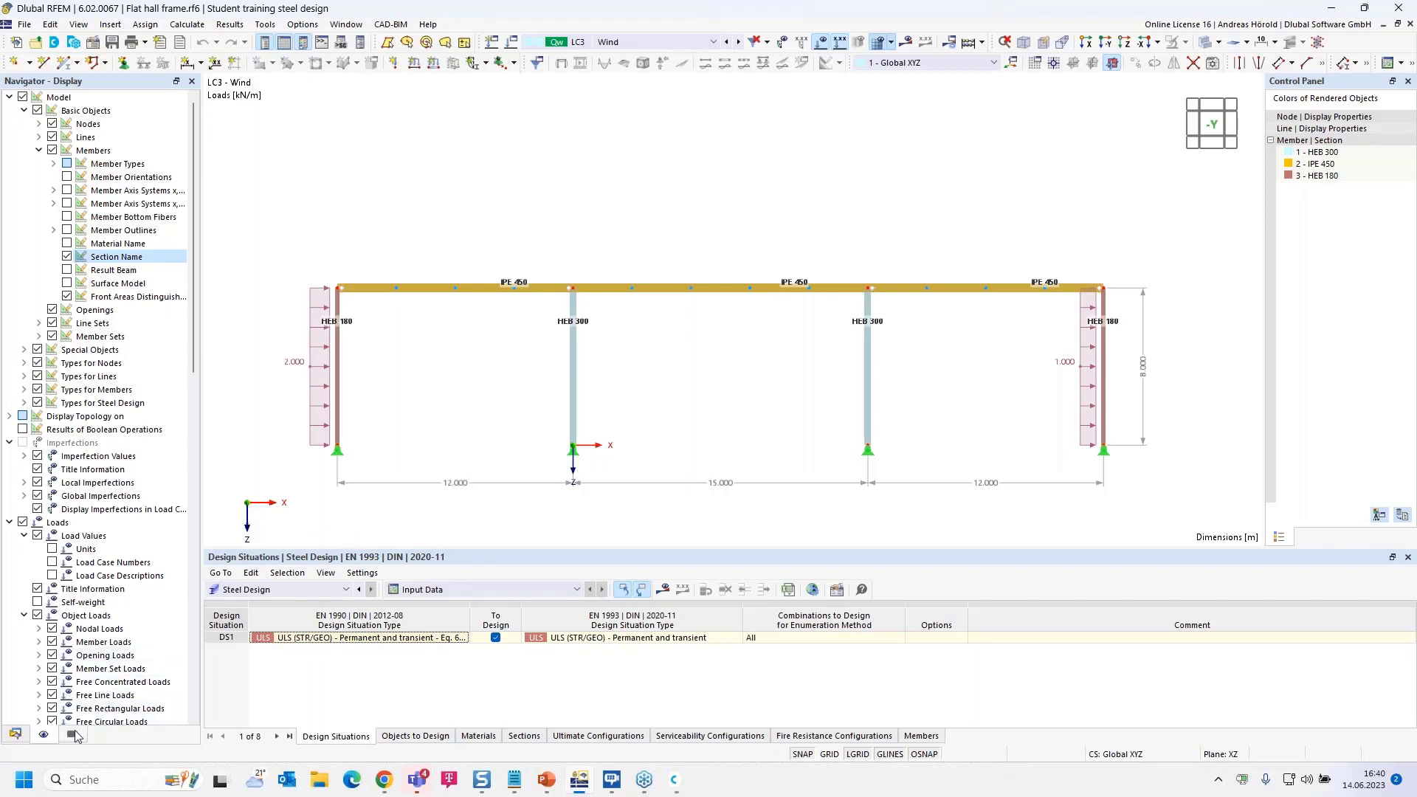
# Step: Open the load cases and combinations from design situation DS1 and review the base settings and load cases LC1 to LC3
pyautogui.click(15, 734)
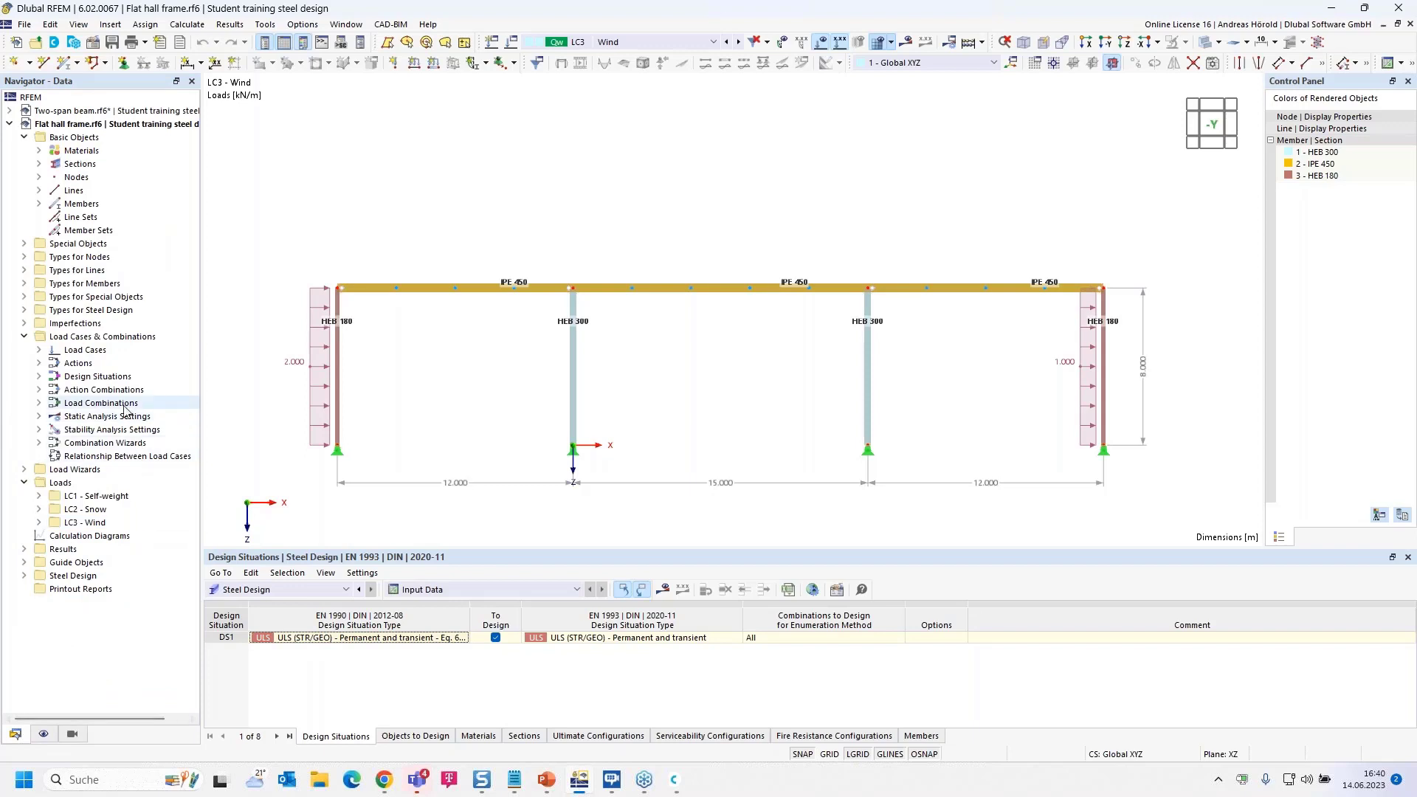
pyautogui.click(40, 376)
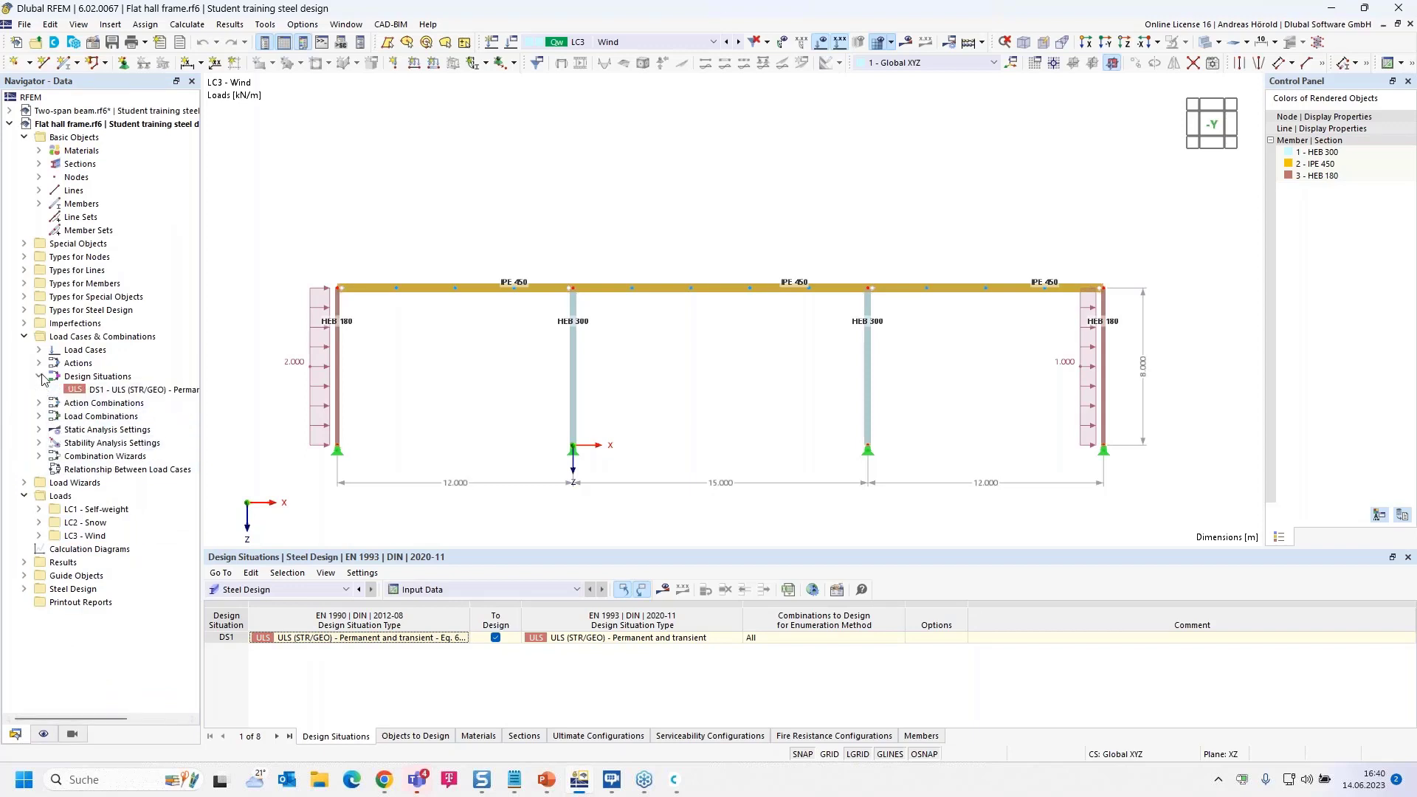
pyautogui.click(146, 389)
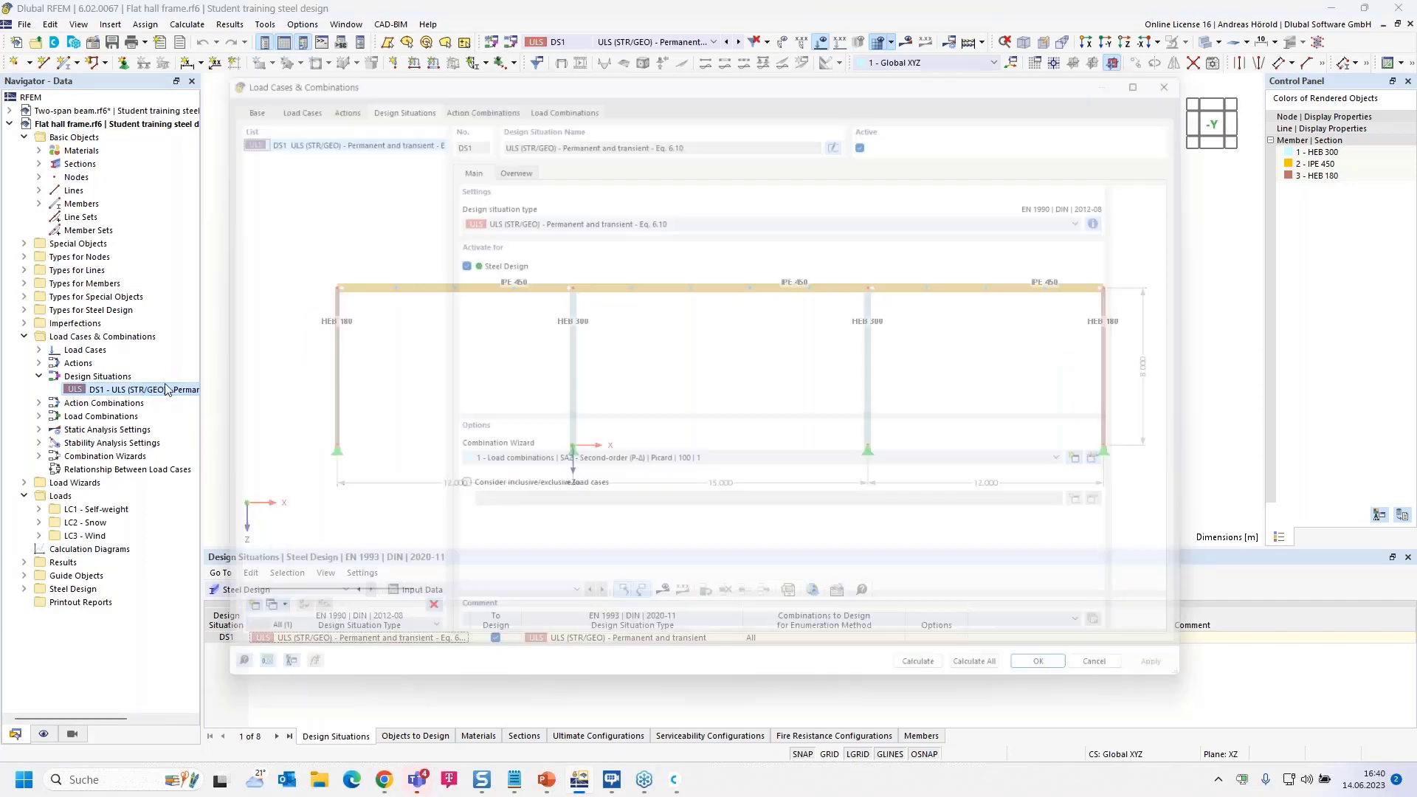
pyautogui.doubleClick(145, 390)
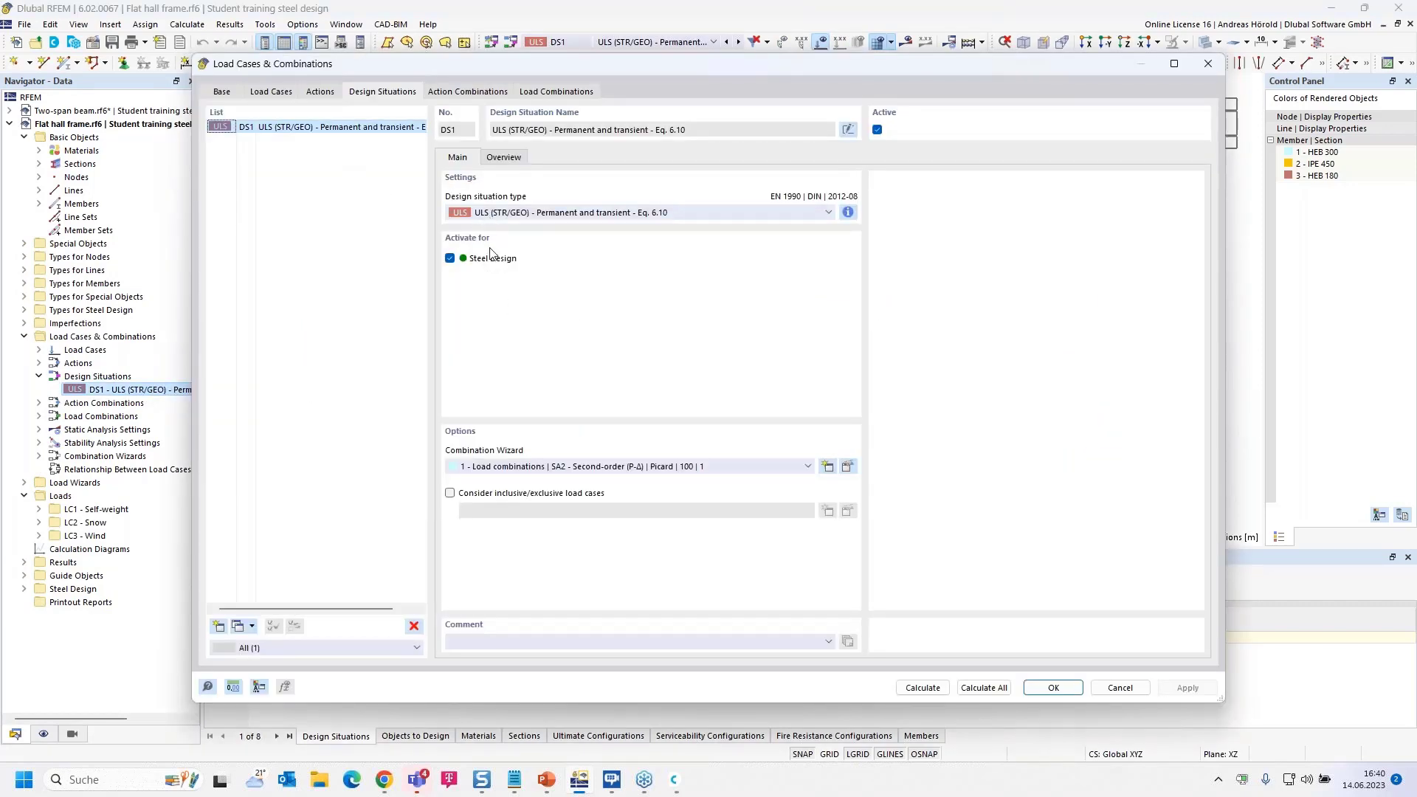
pyautogui.click(220, 94)
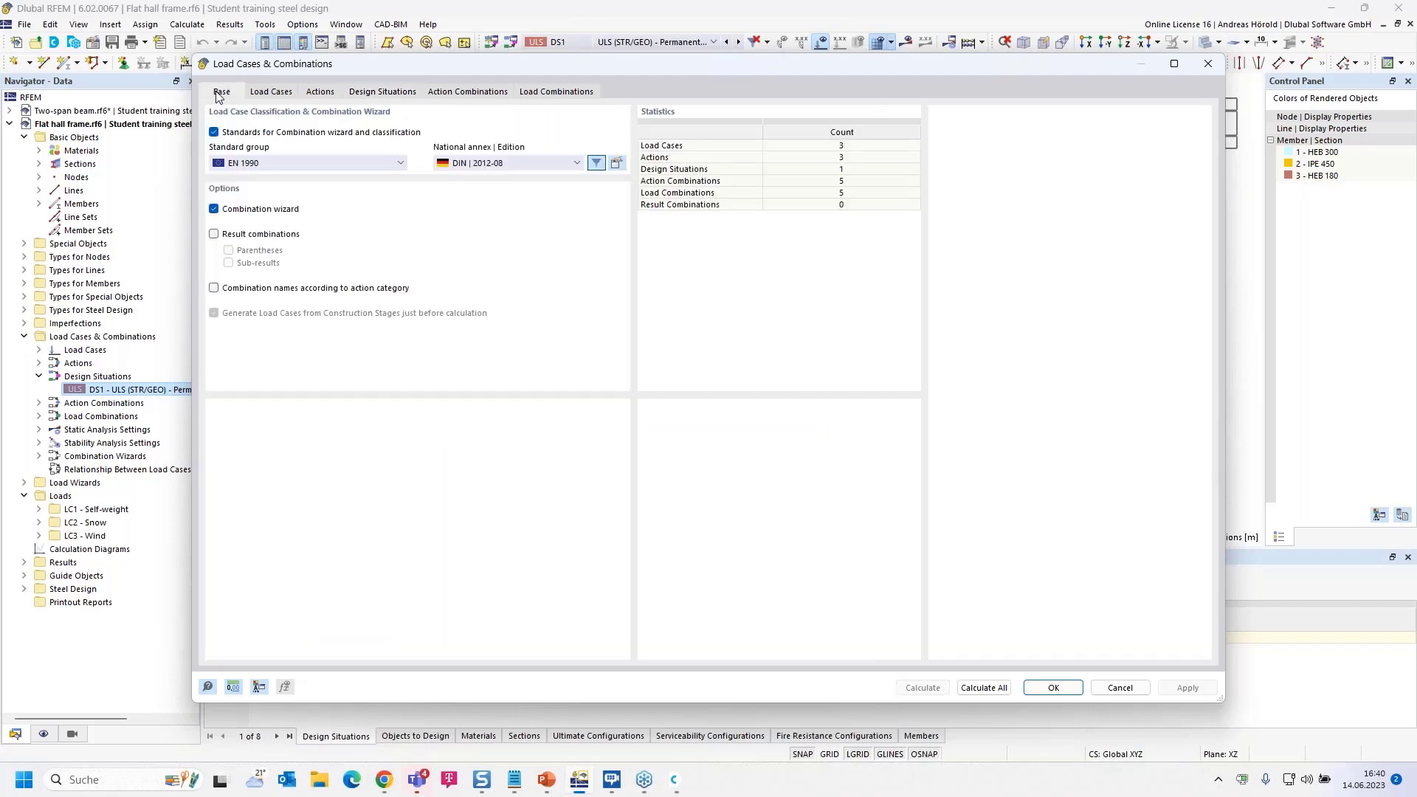
pyautogui.click(278, 97)
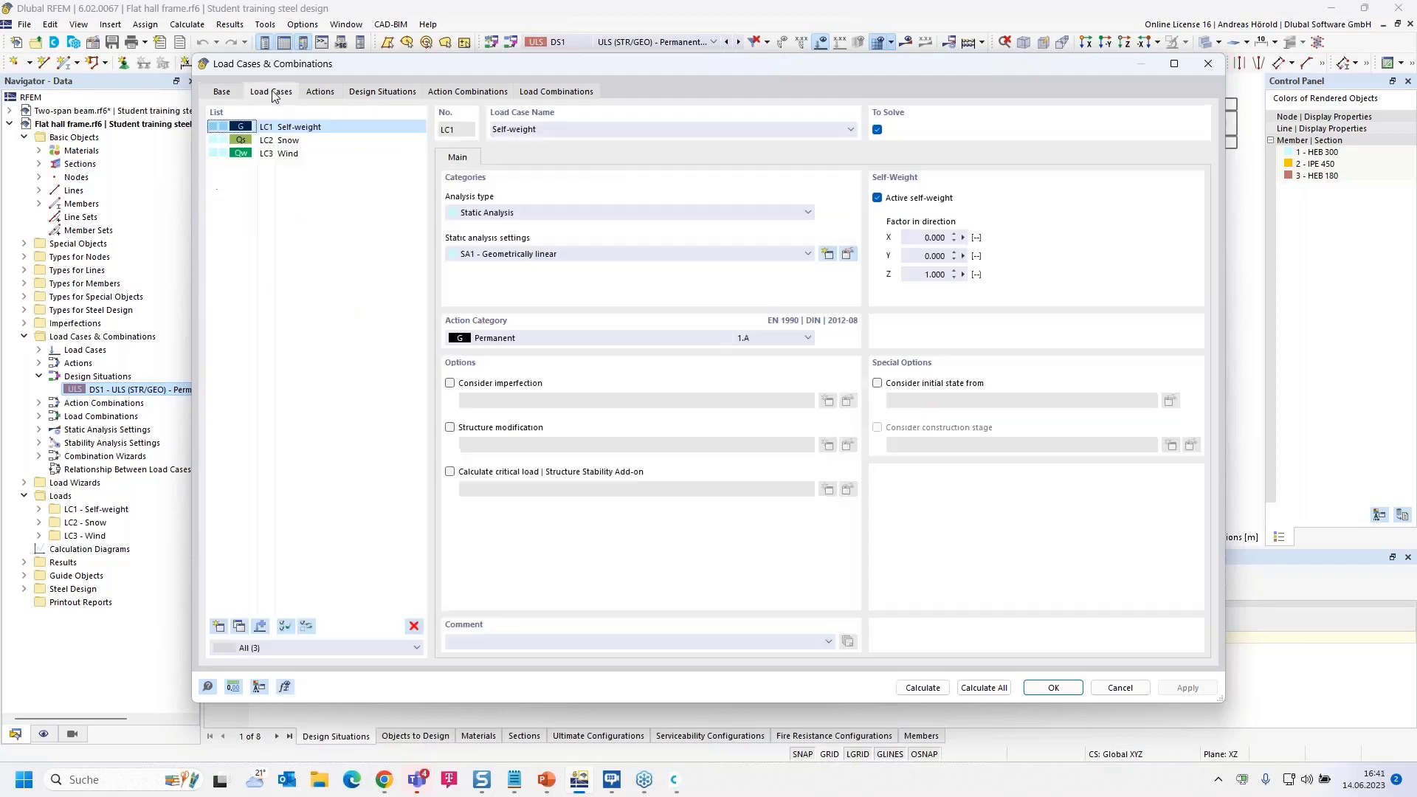
pyautogui.click(291, 140)
pyautogui.click(296, 153)
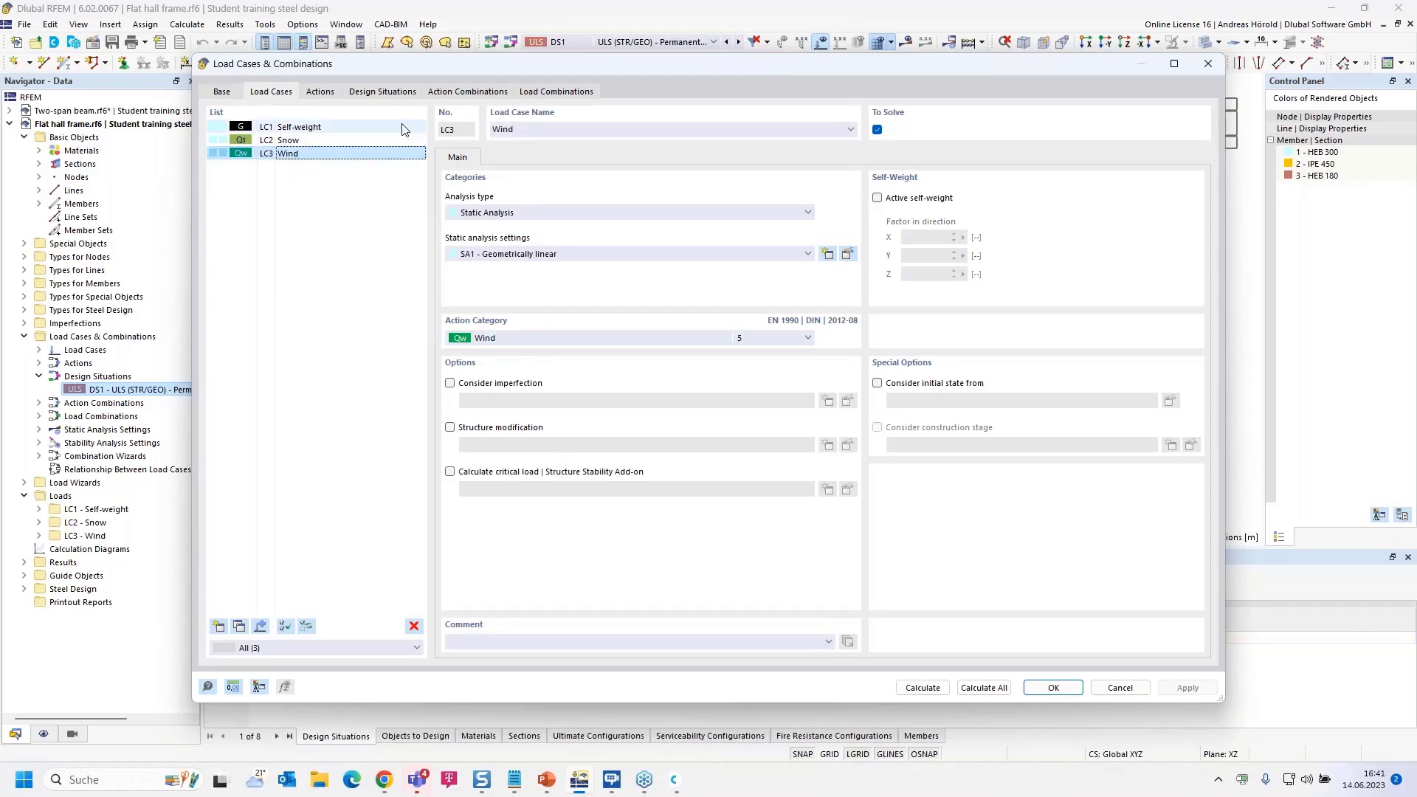
# Step: Review the actions, the generated load combinations, and the overview of combinations assigned to design situation DS1
pyautogui.click(321, 92)
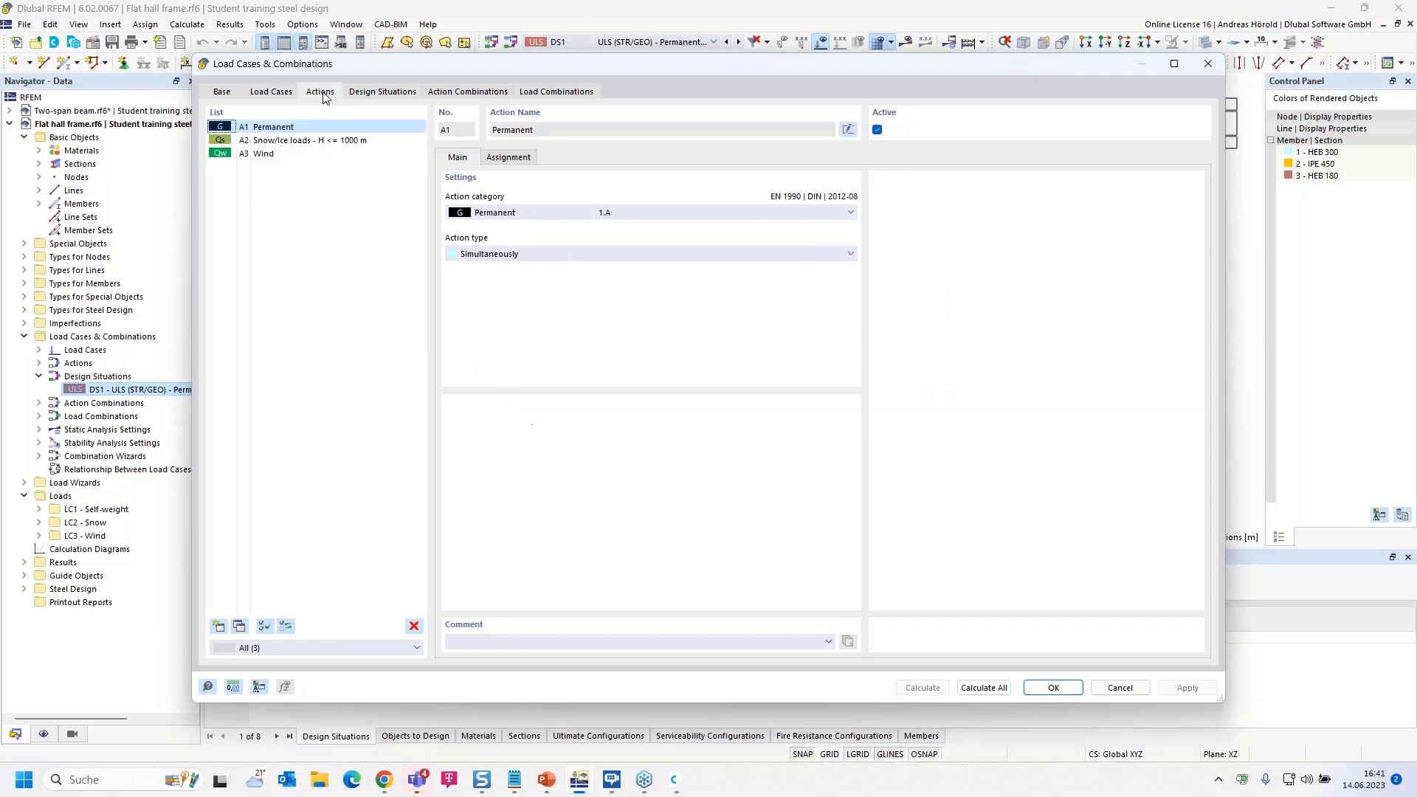
pyautogui.click(384, 92)
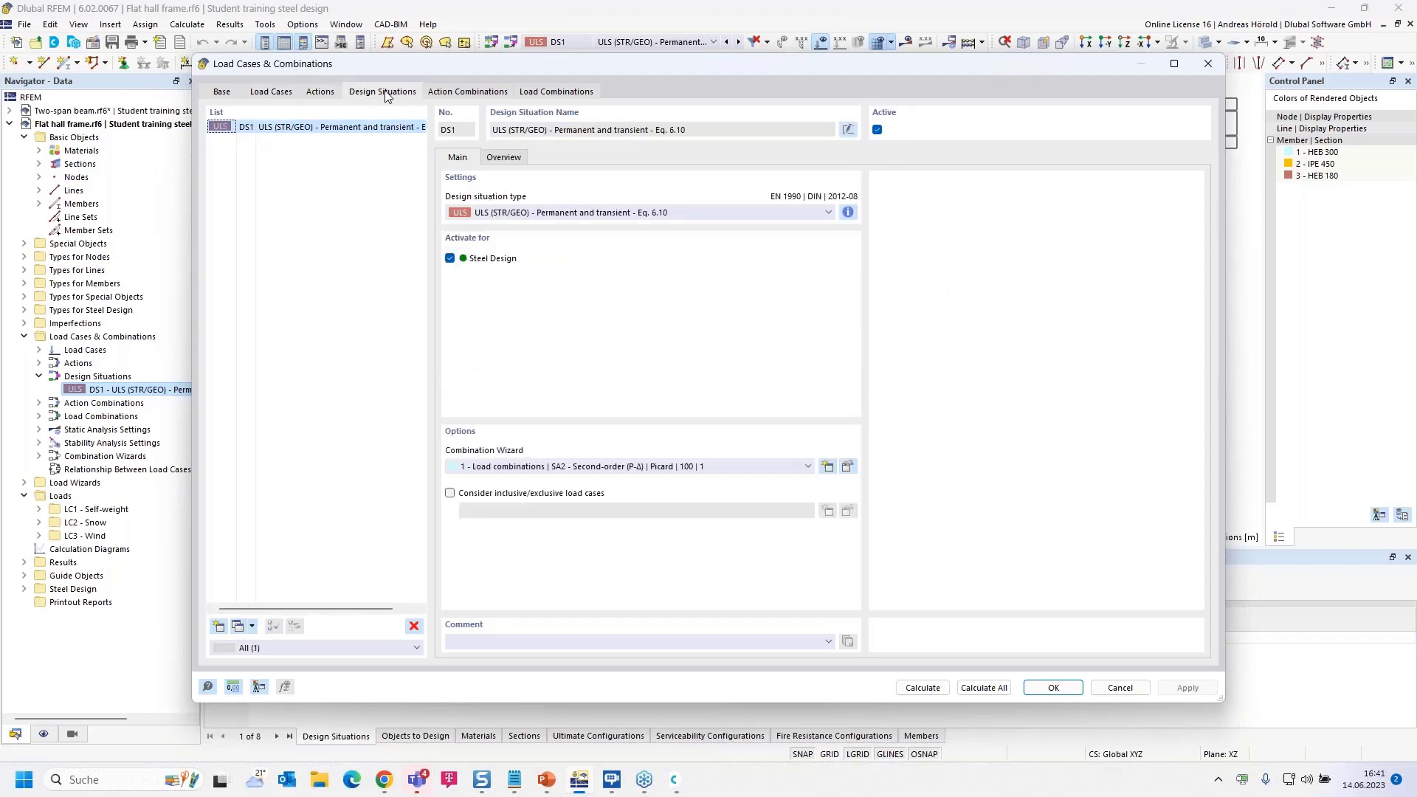
pyautogui.click(557, 92)
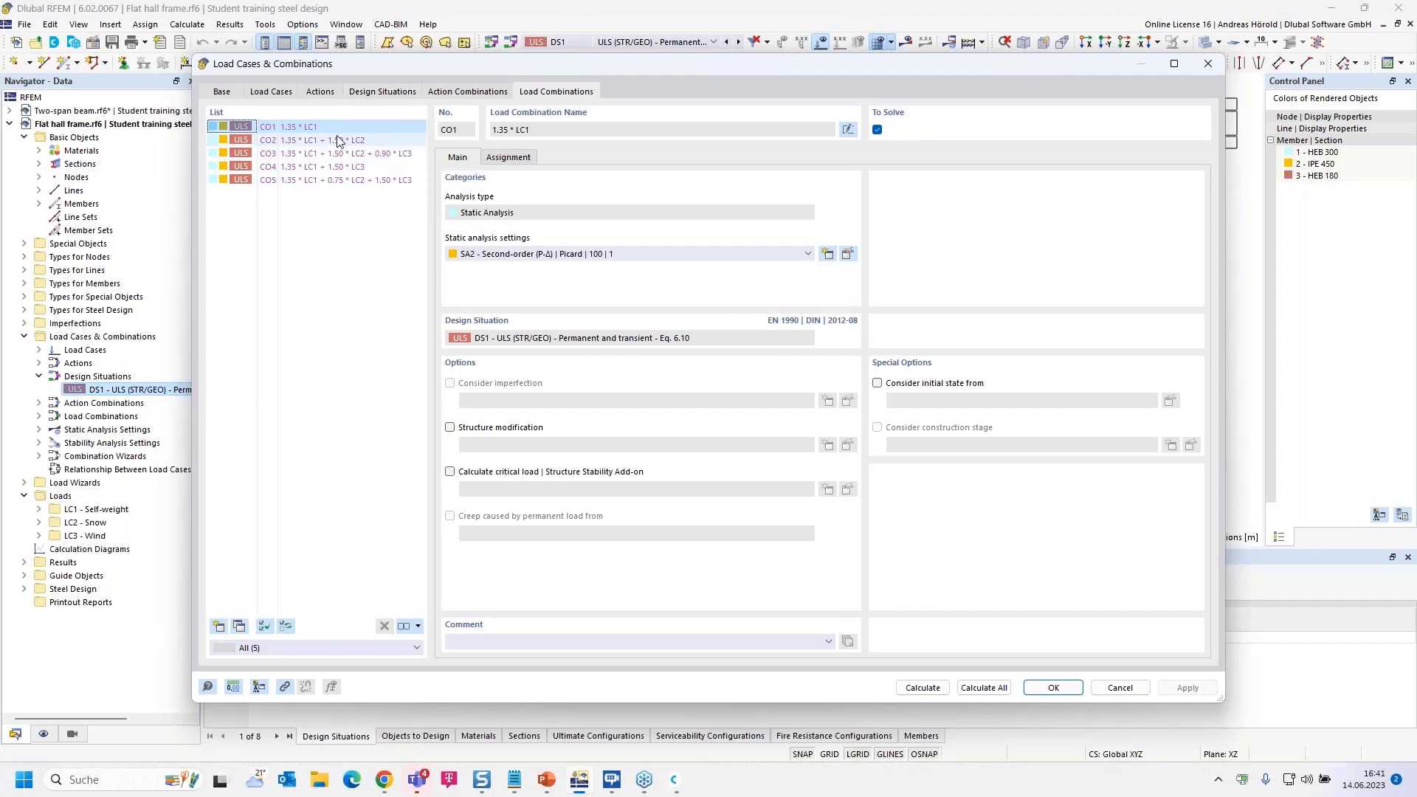
pyautogui.click(374, 93)
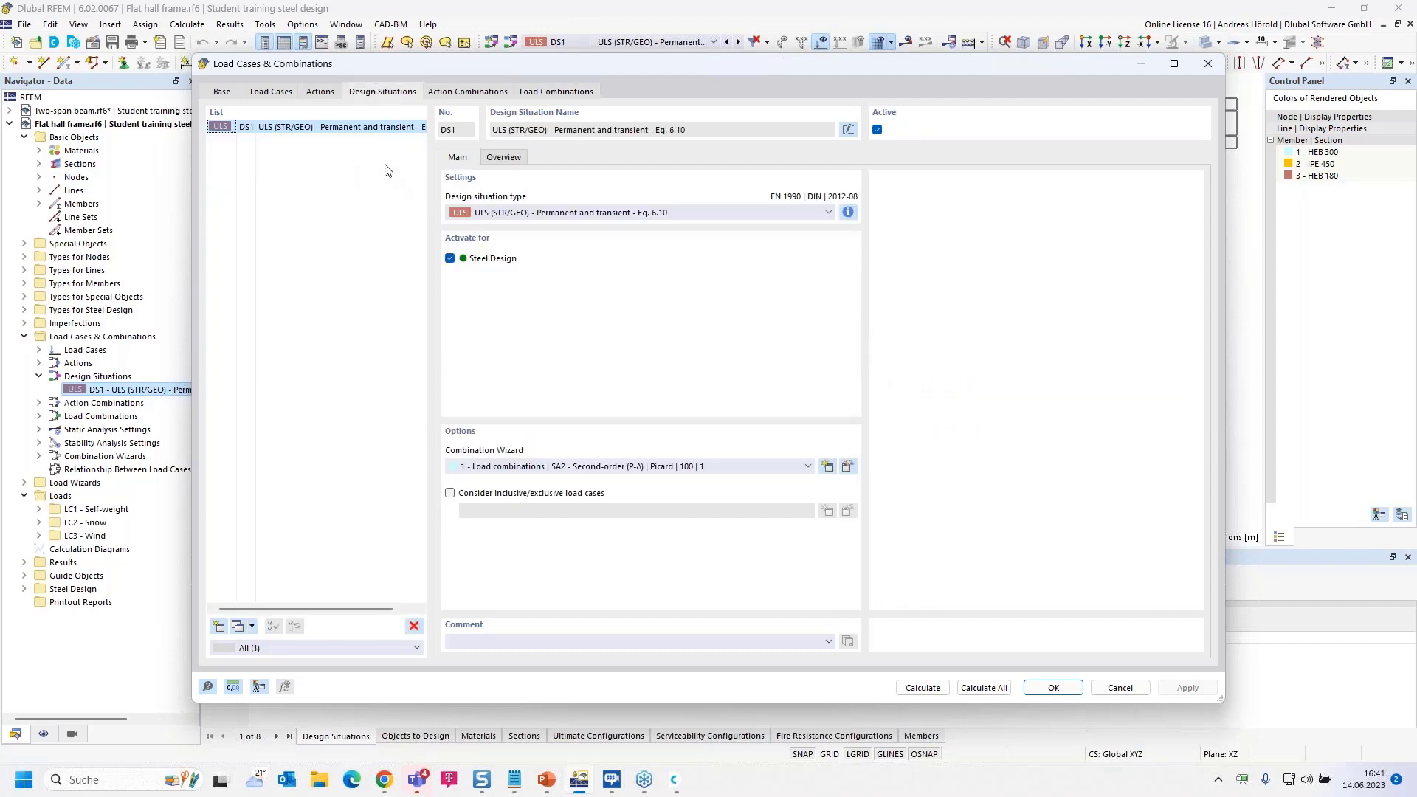
pyautogui.click(503, 157)
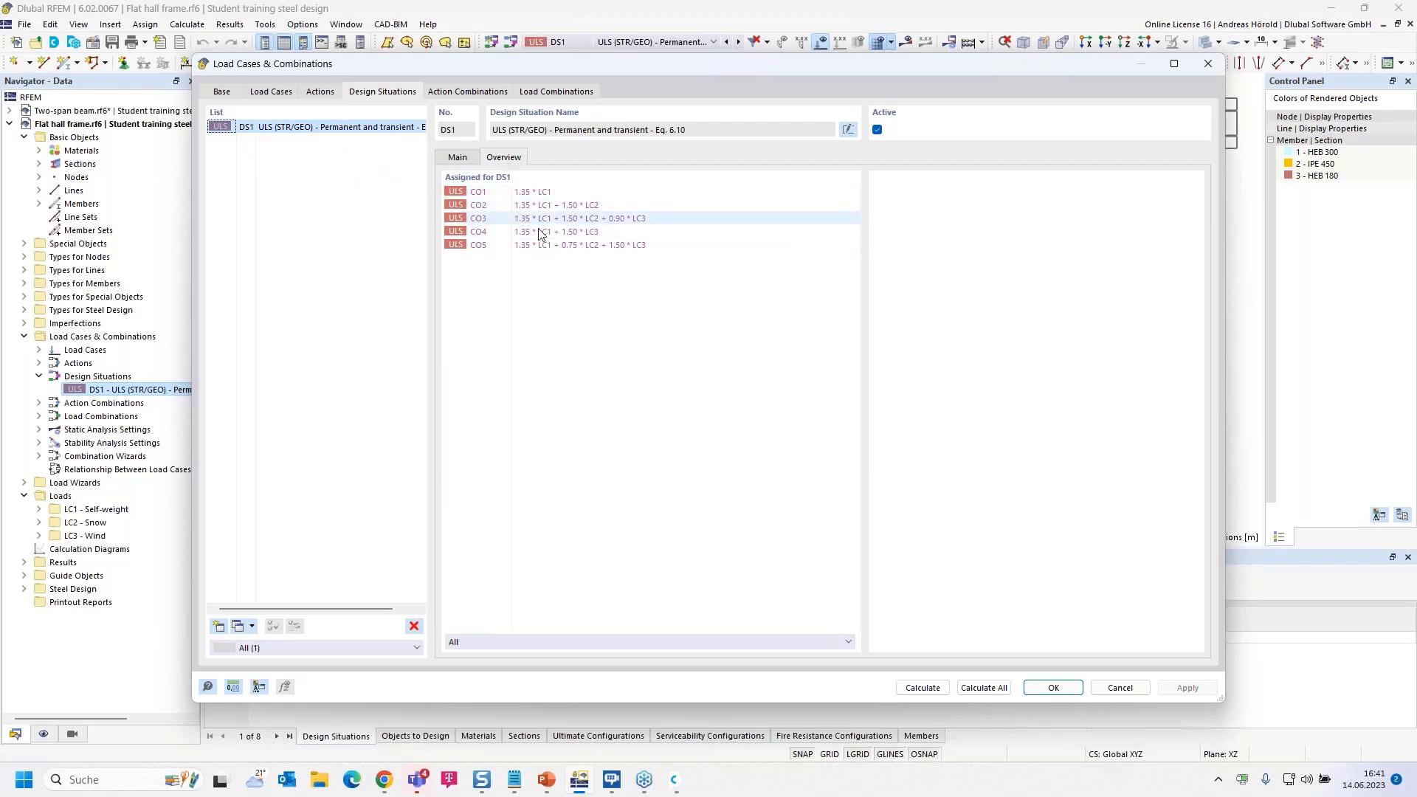
# Step: Assign combination wizard 2, load combinations with SA1 - Geometrically linear, to design situation DS1
pyautogui.click(457, 157)
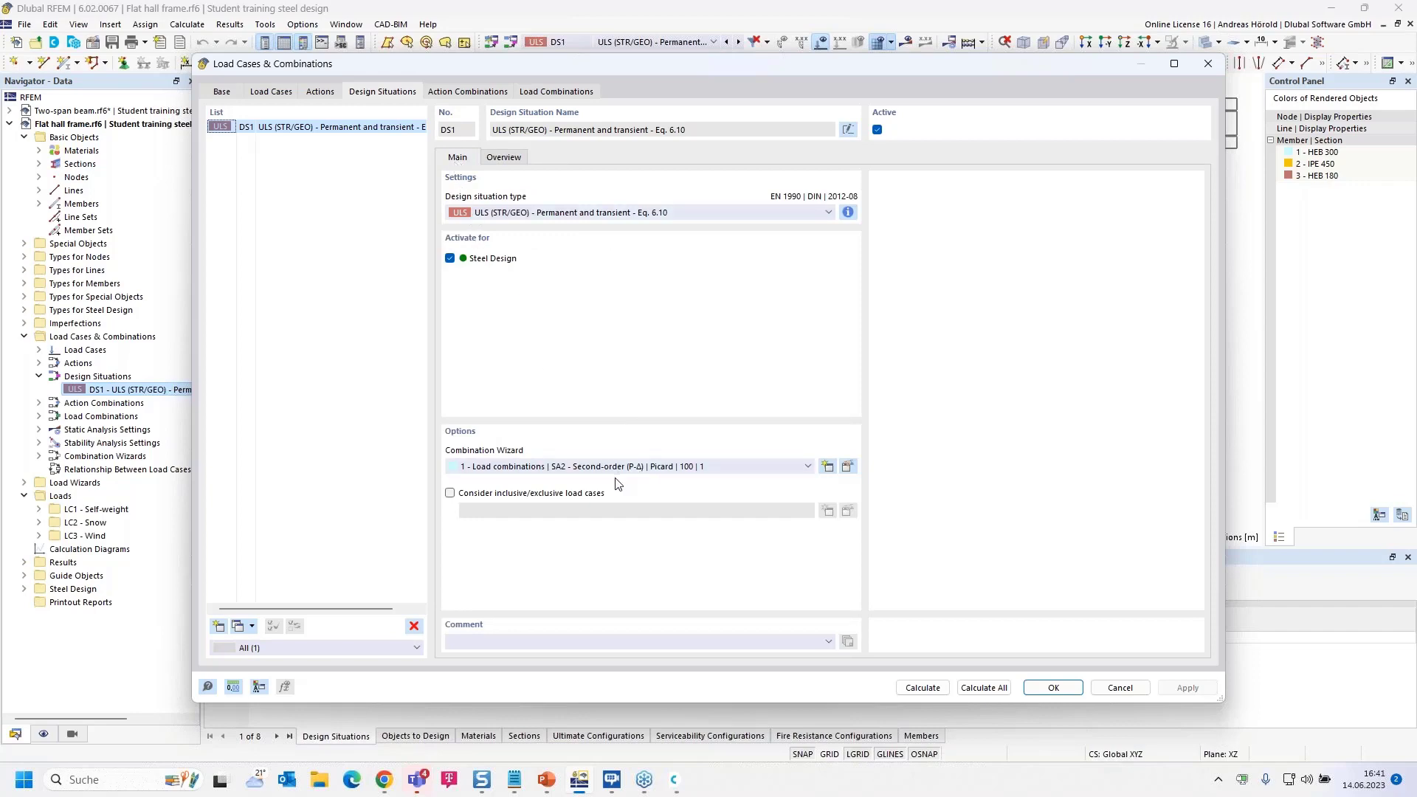
pyautogui.click(808, 466)
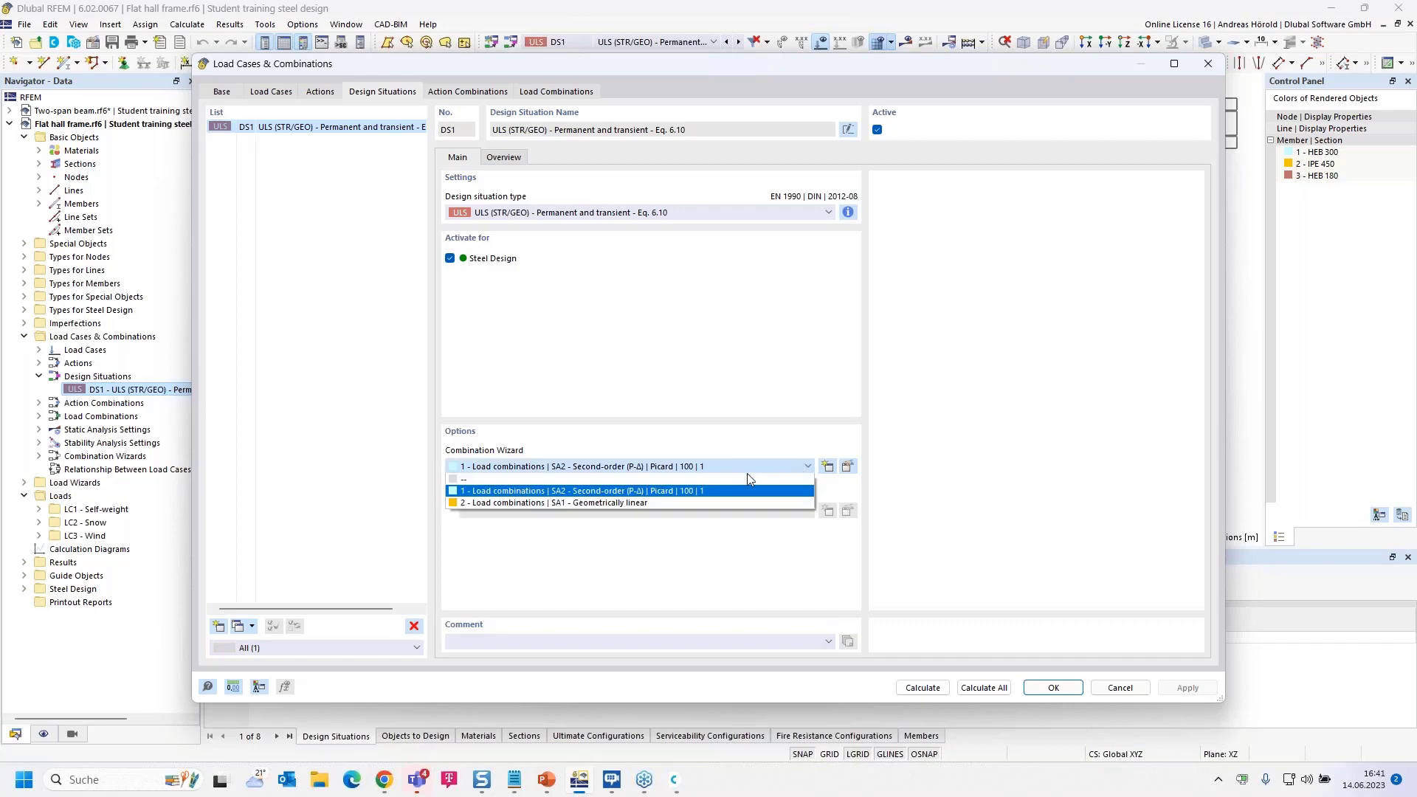
pyautogui.click(698, 501)
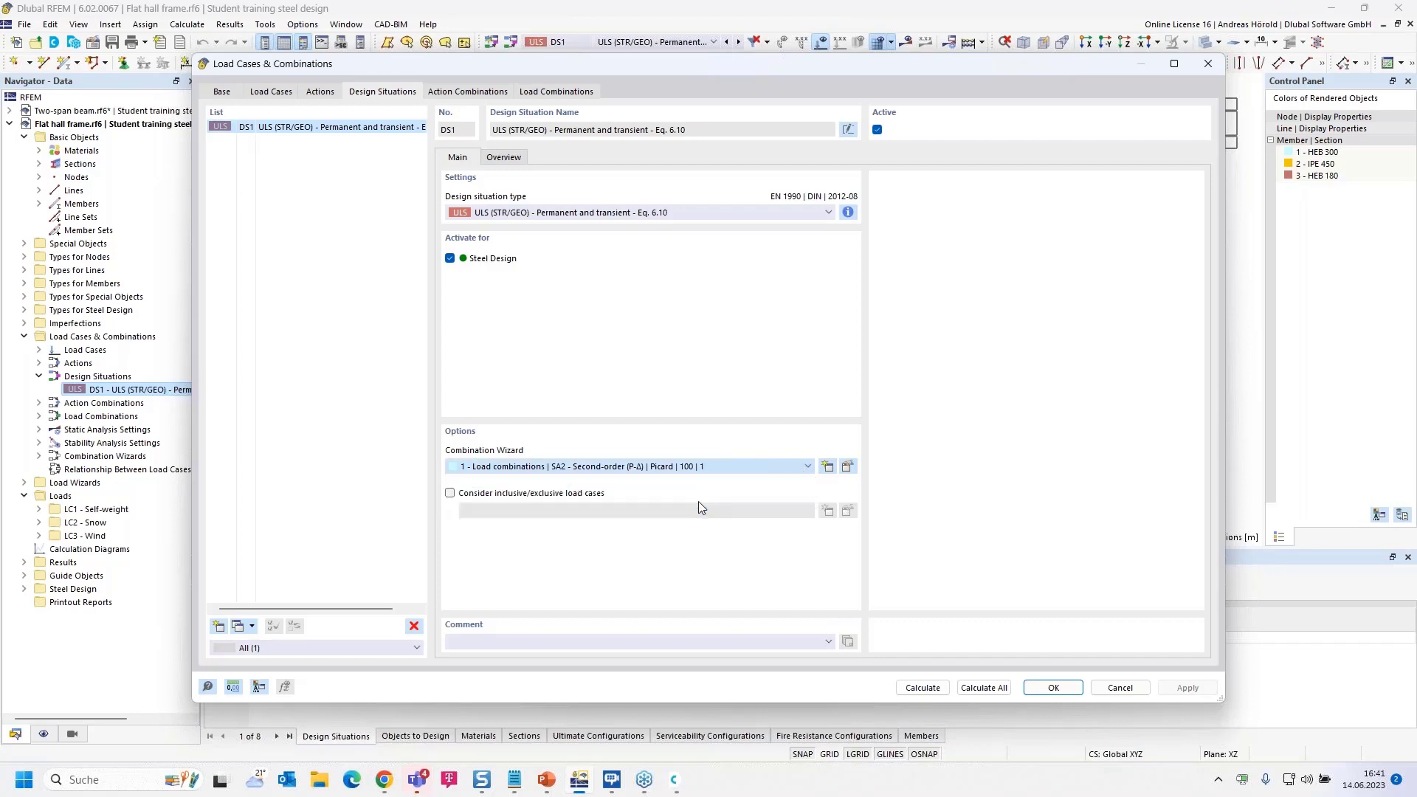
# Step: Activate stability analysis with ST1, the linear eigenvalue method by Lanczos, in combination wizard 2 and calculate design situation DS1
pyautogui.click(848, 468)
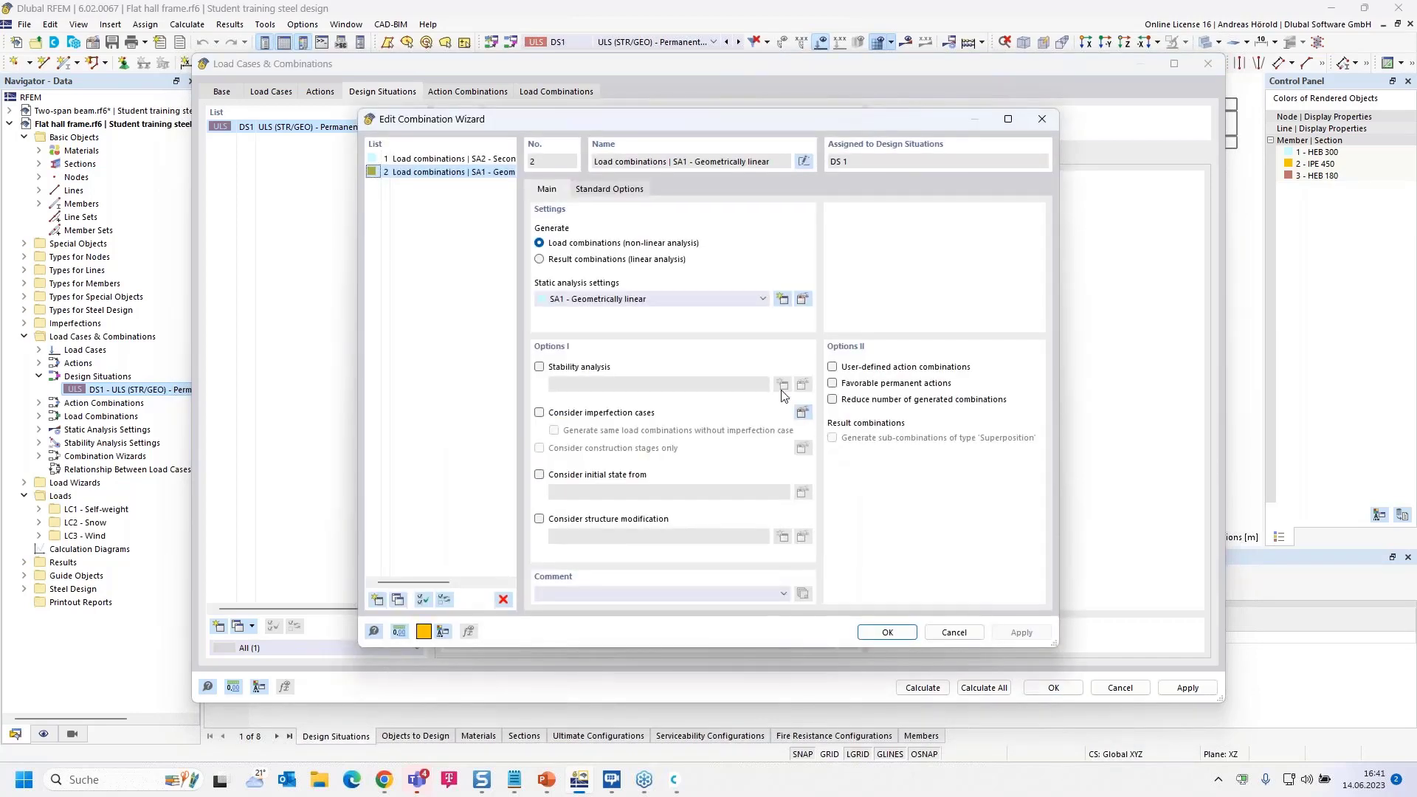
pyautogui.click(540, 366)
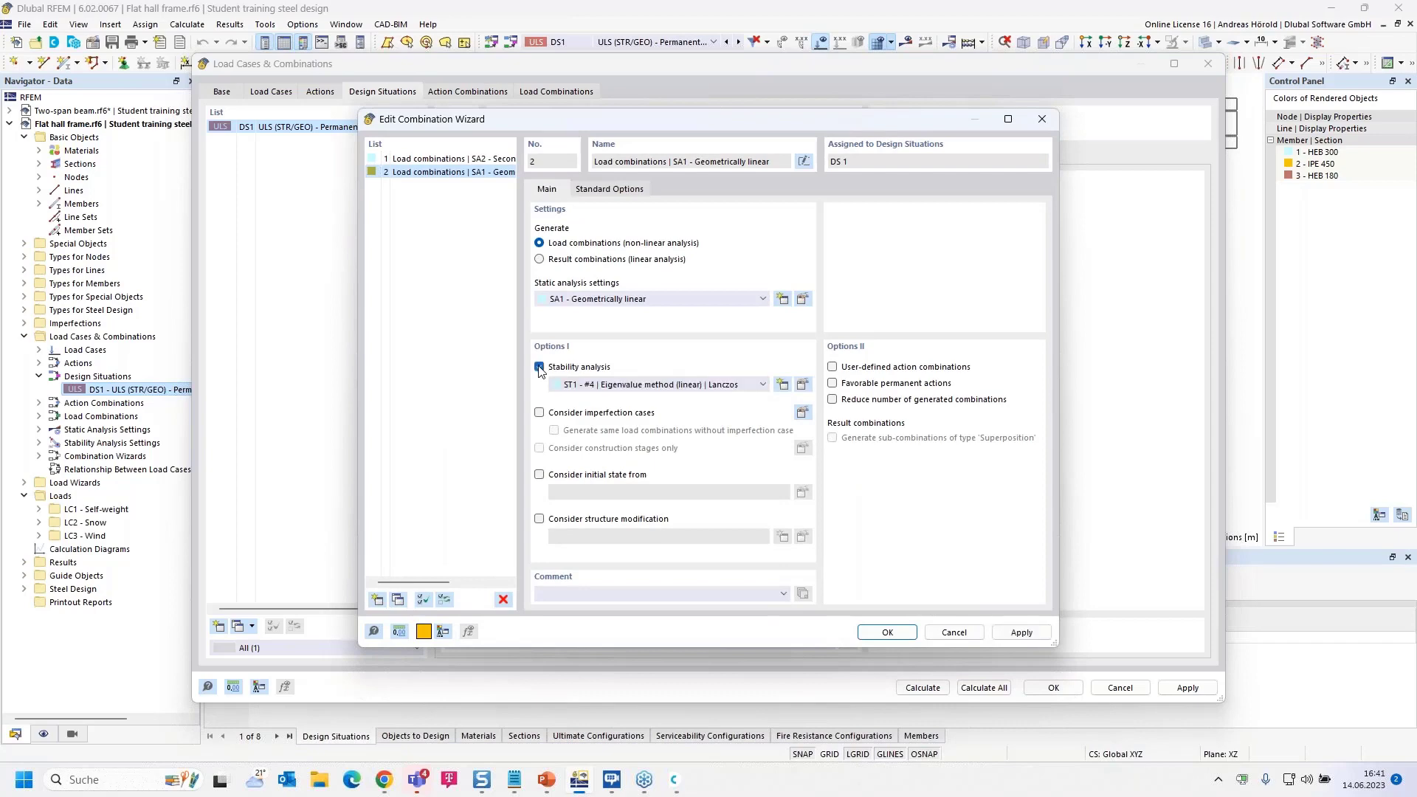
pyautogui.click(887, 633)
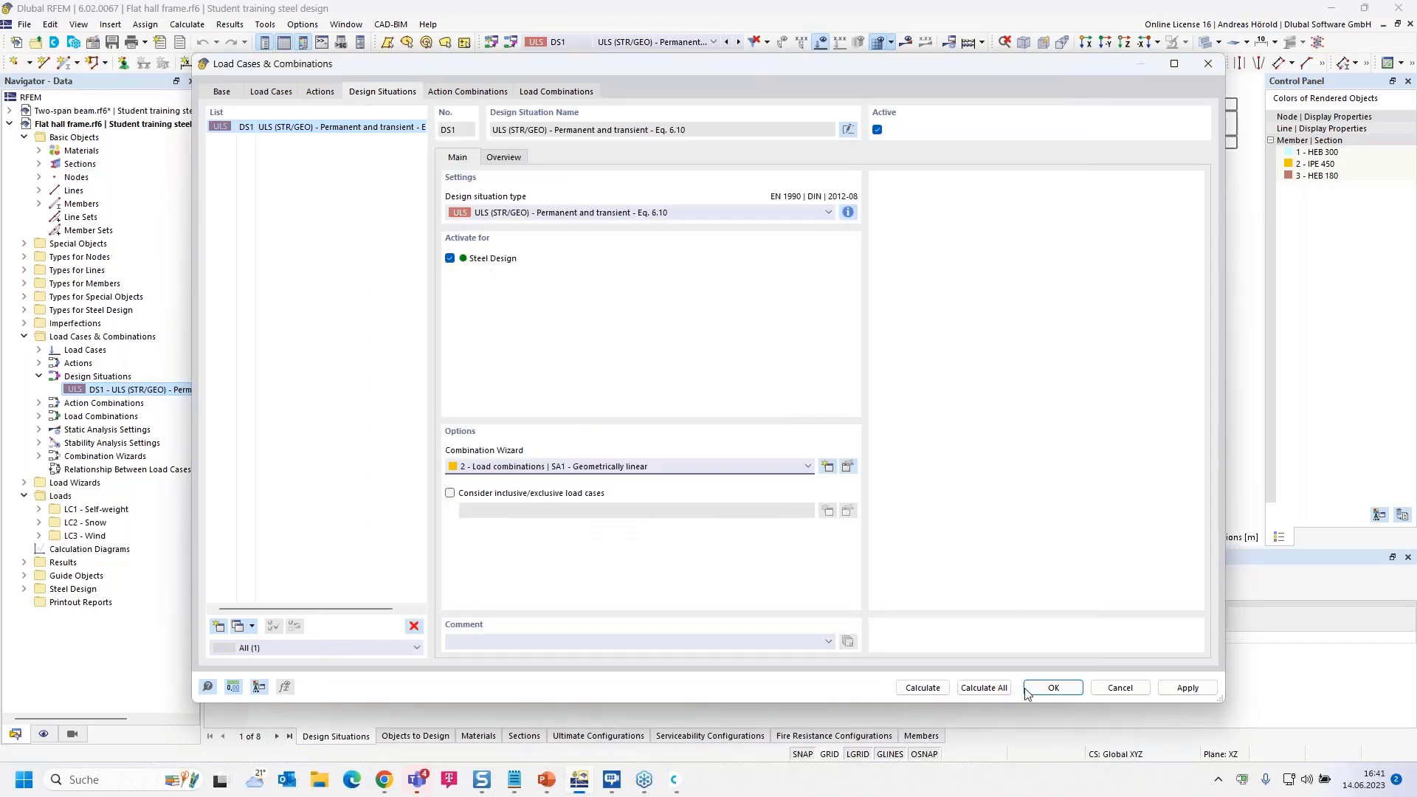
pyautogui.click(922, 688)
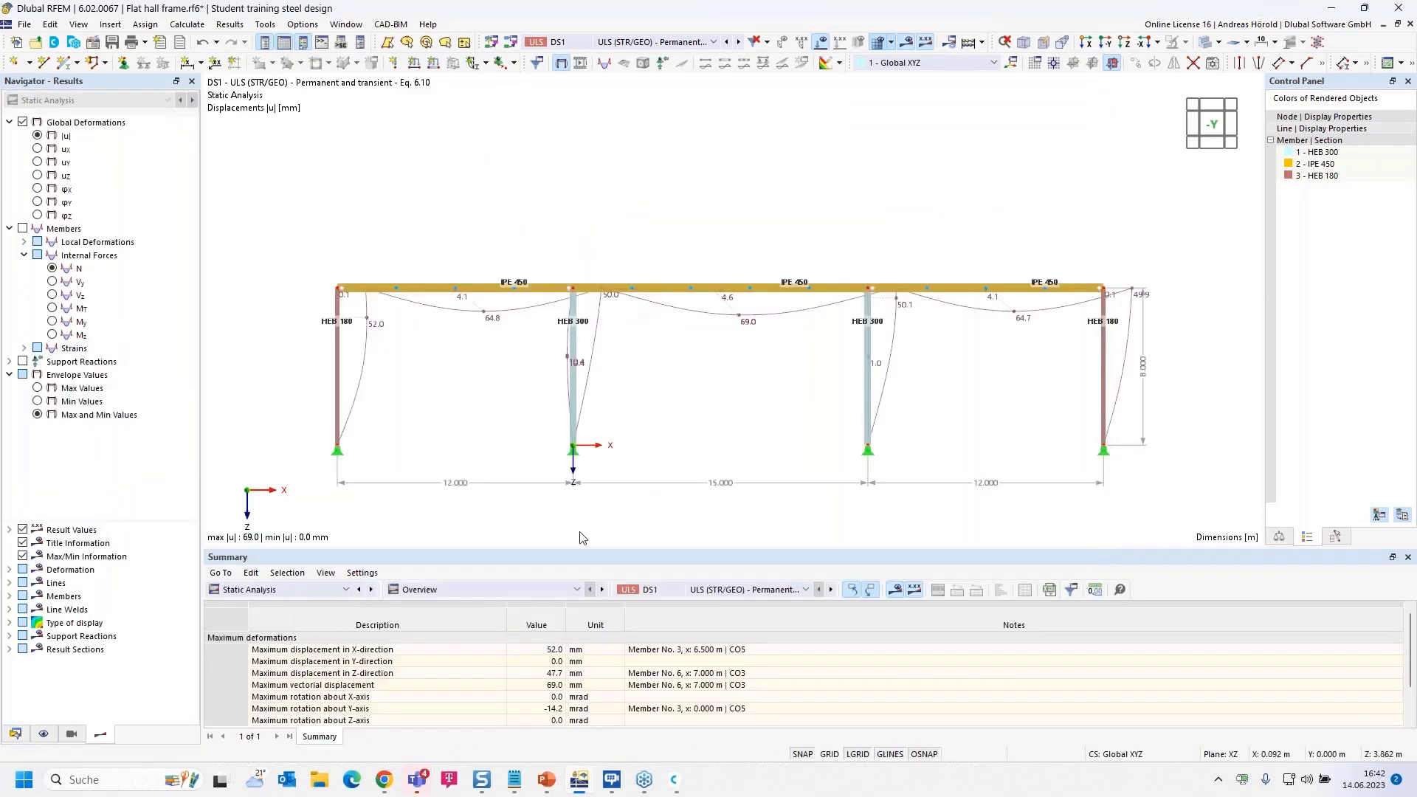
# Step: Enlarge the results table and display the stability analysis critical load factors for load combination CO3
pyautogui.moveTo(588, 546); pyautogui.dragTo(571, 487)
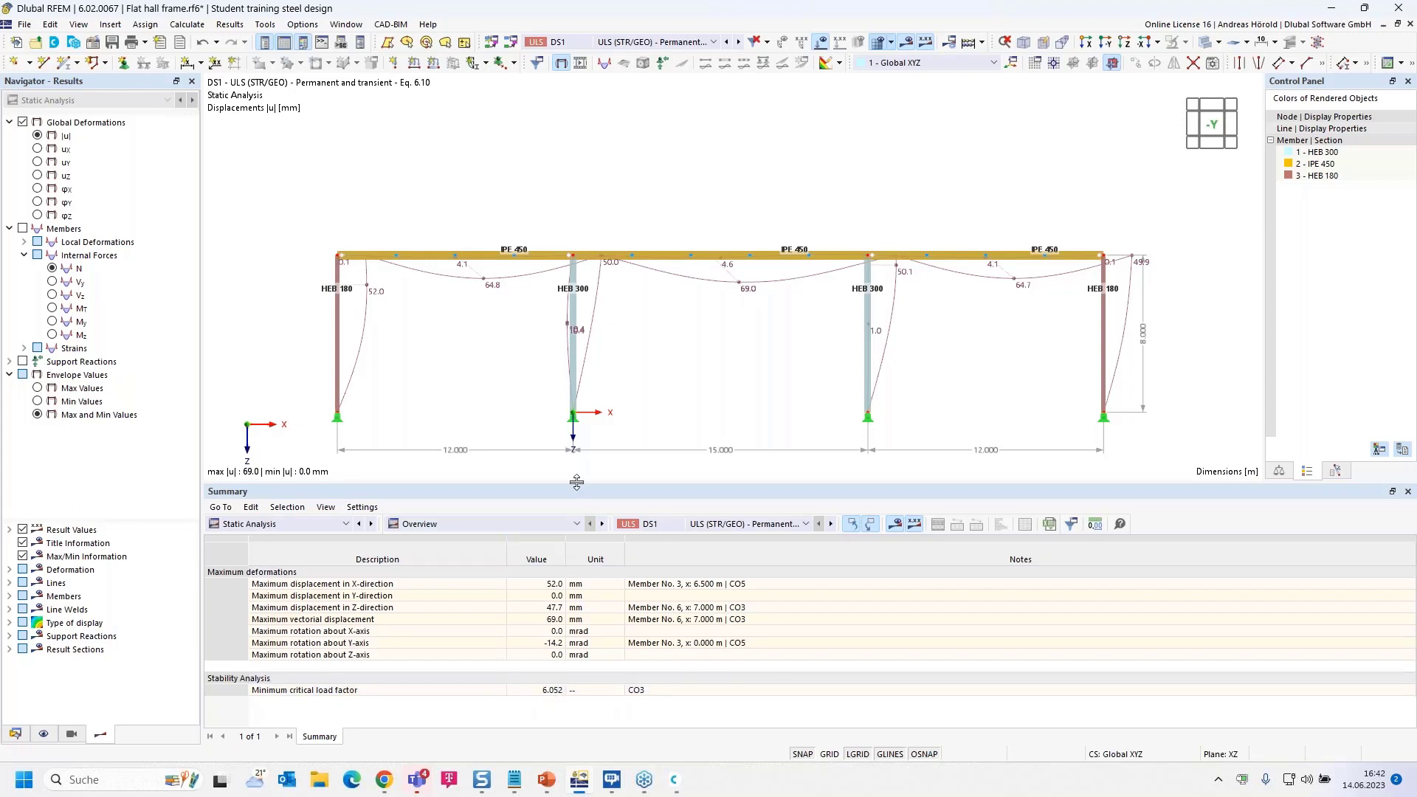
pyautogui.moveTo(576, 484); pyautogui.dragTo(576, 509)
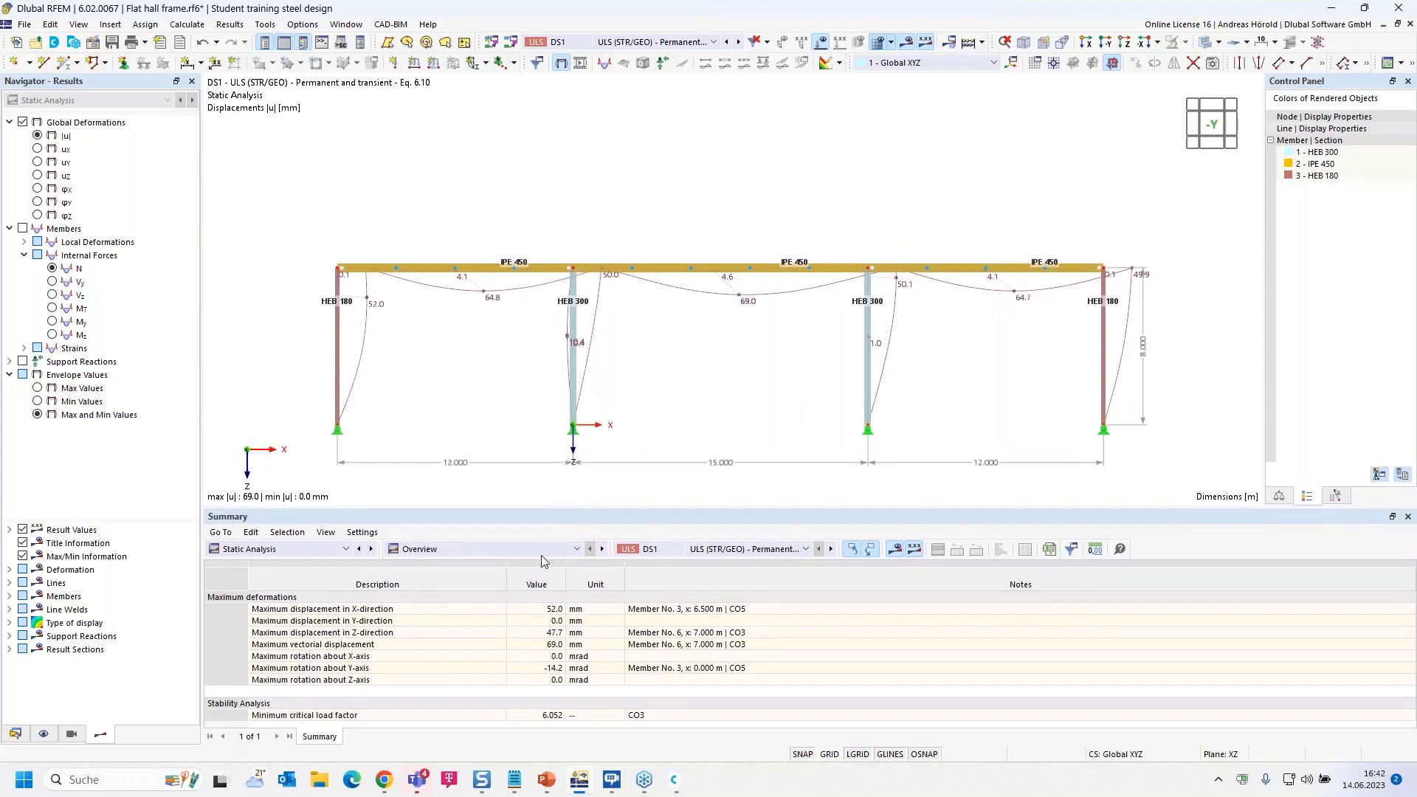
pyautogui.click(453, 549)
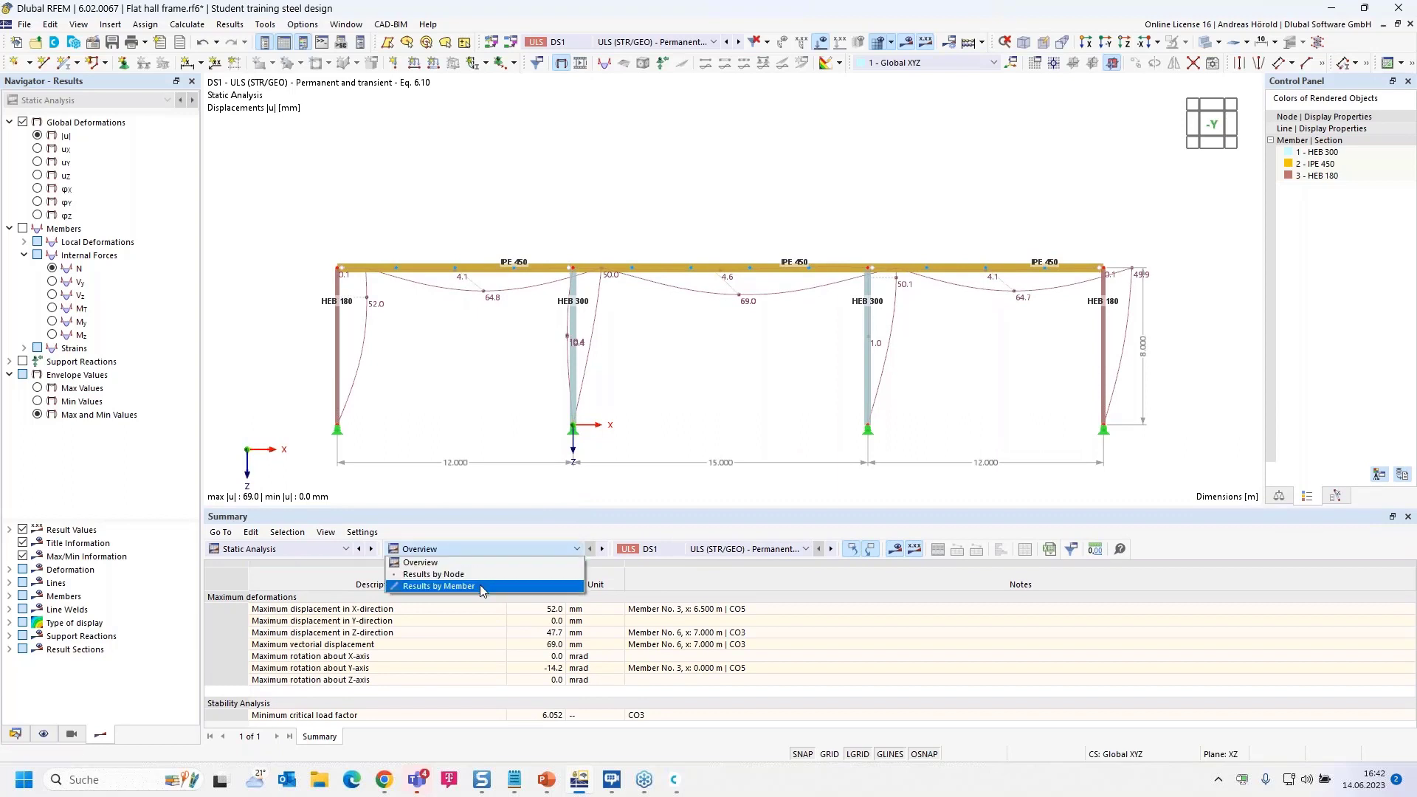
pyautogui.click(287, 549)
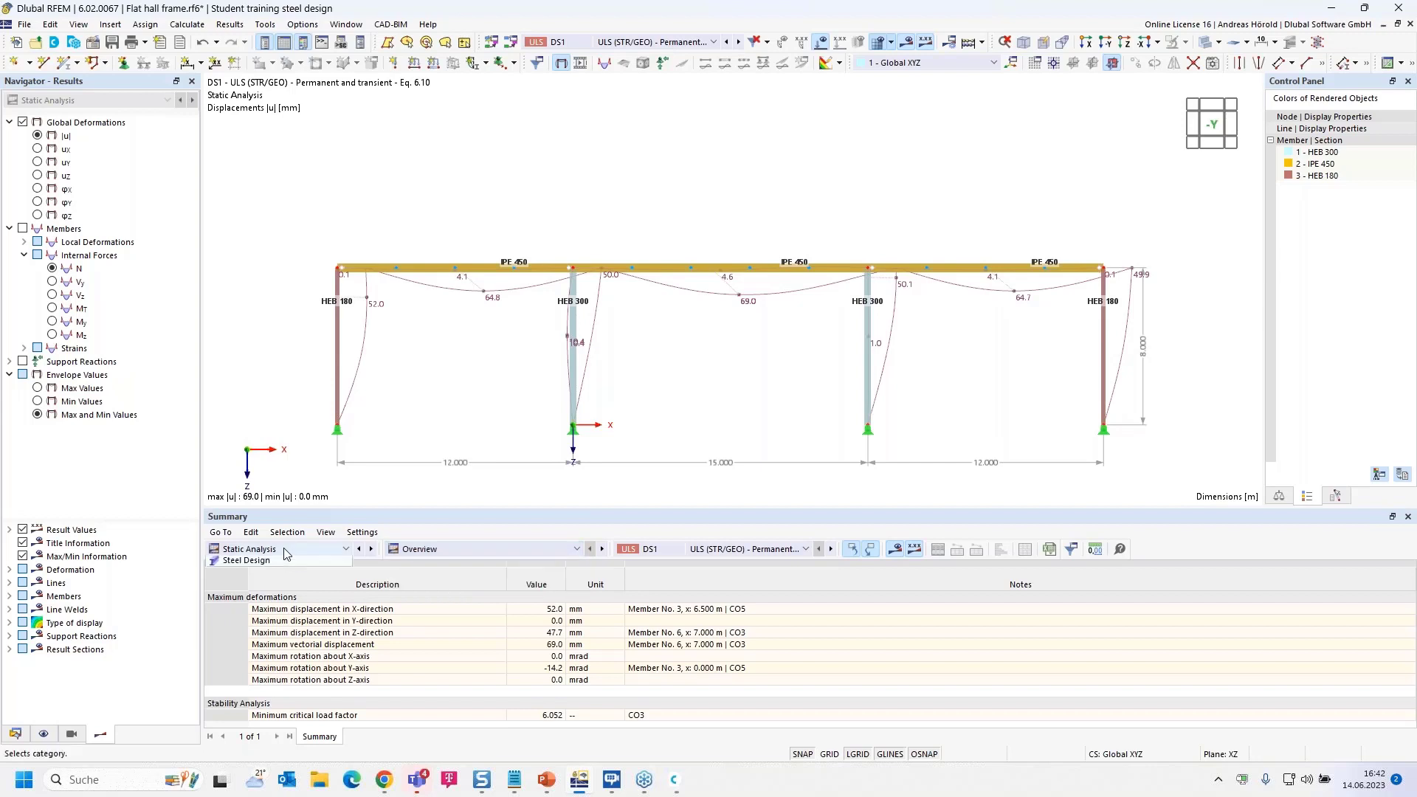
pyautogui.click(286, 549)
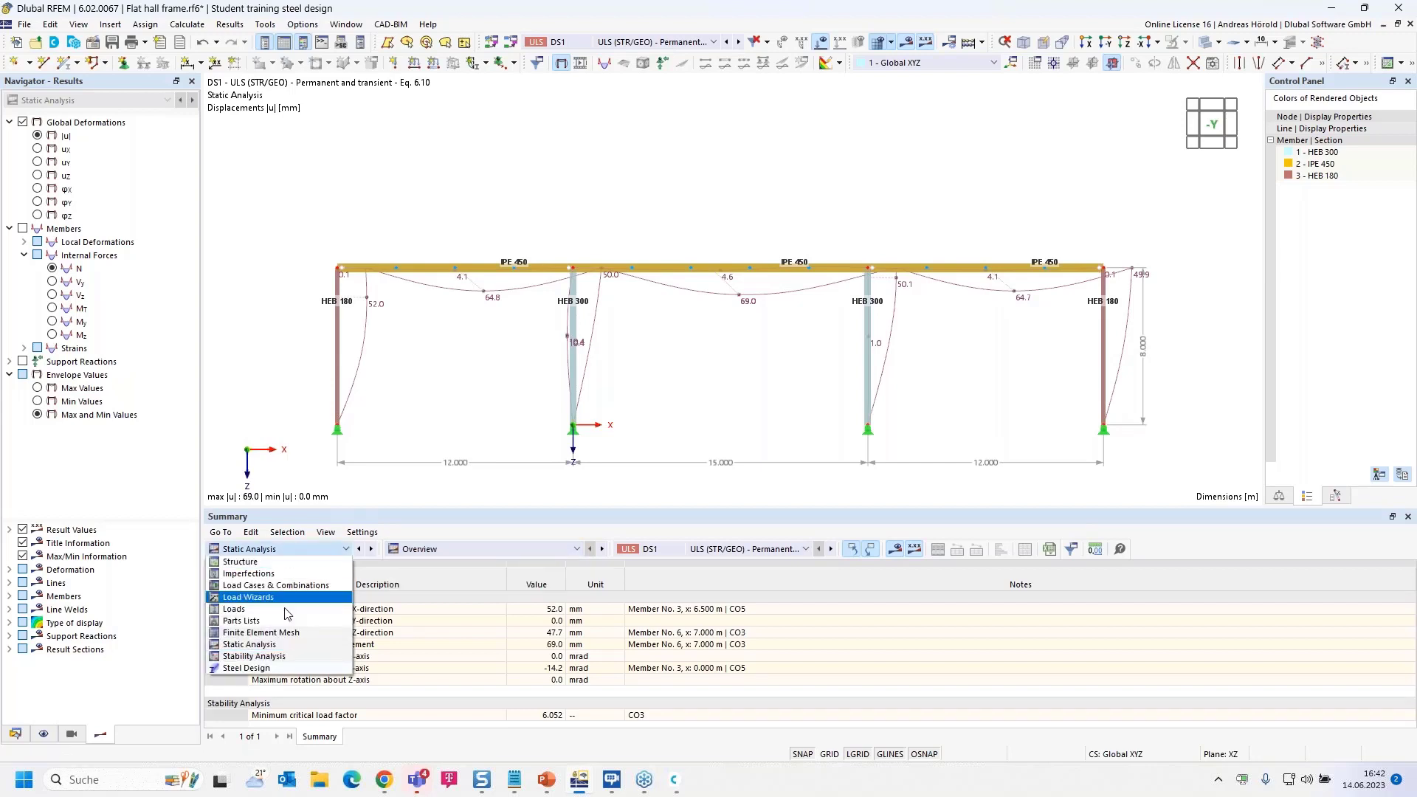
pyautogui.click(294, 657)
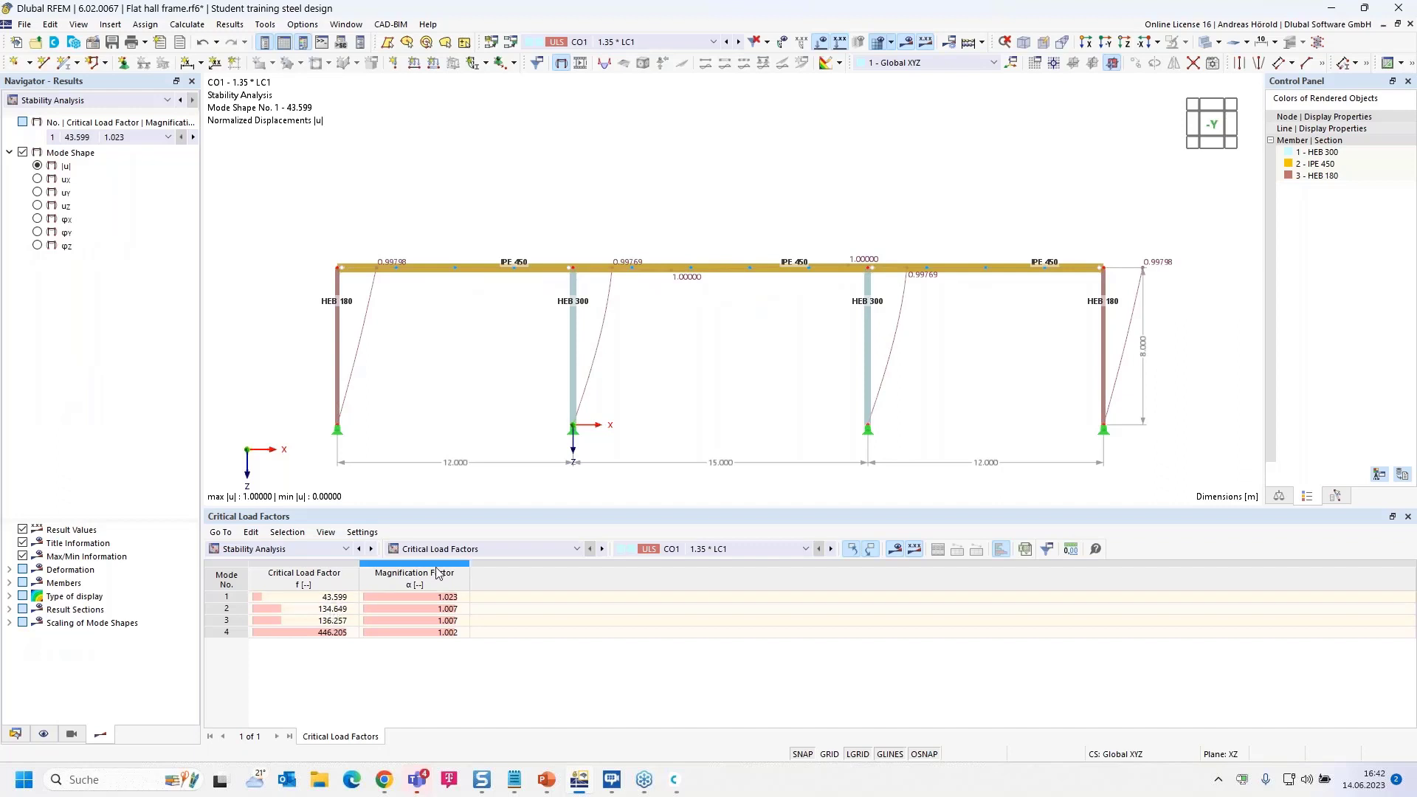
pyautogui.click(806, 549)
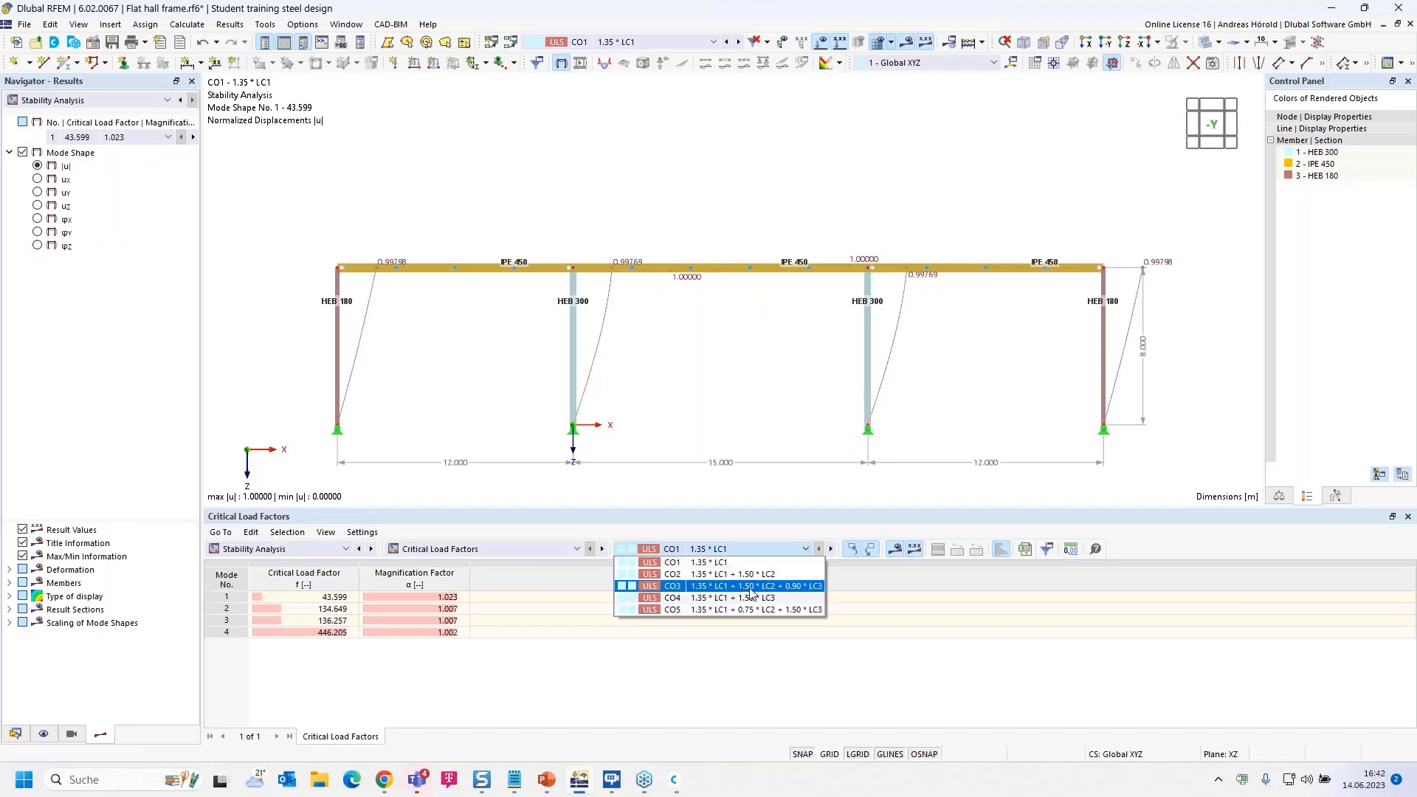
pyautogui.click(751, 589)
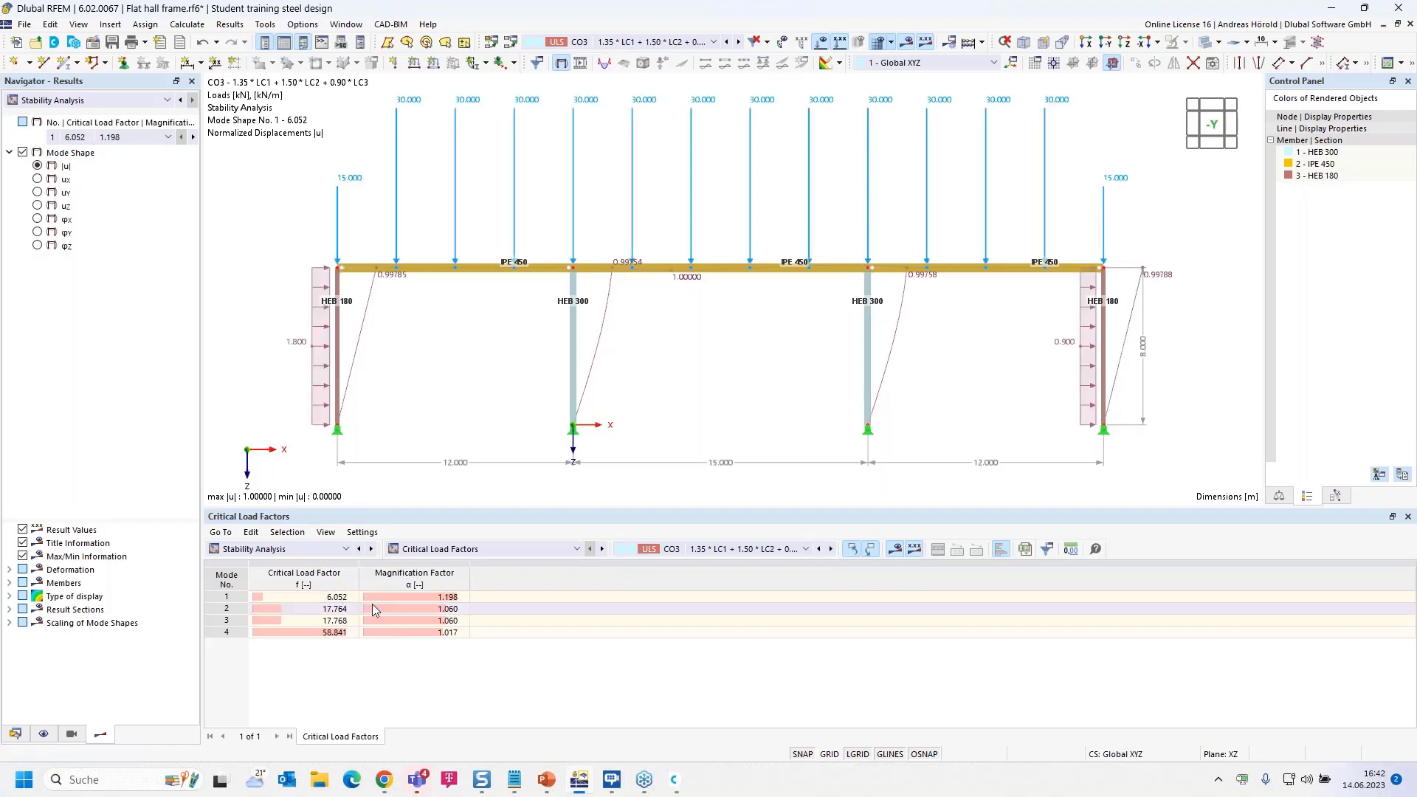
# Step: Display the stability results by member with effective lengths and critical loads, and enlarge the results table
pyautogui.click(508, 547)
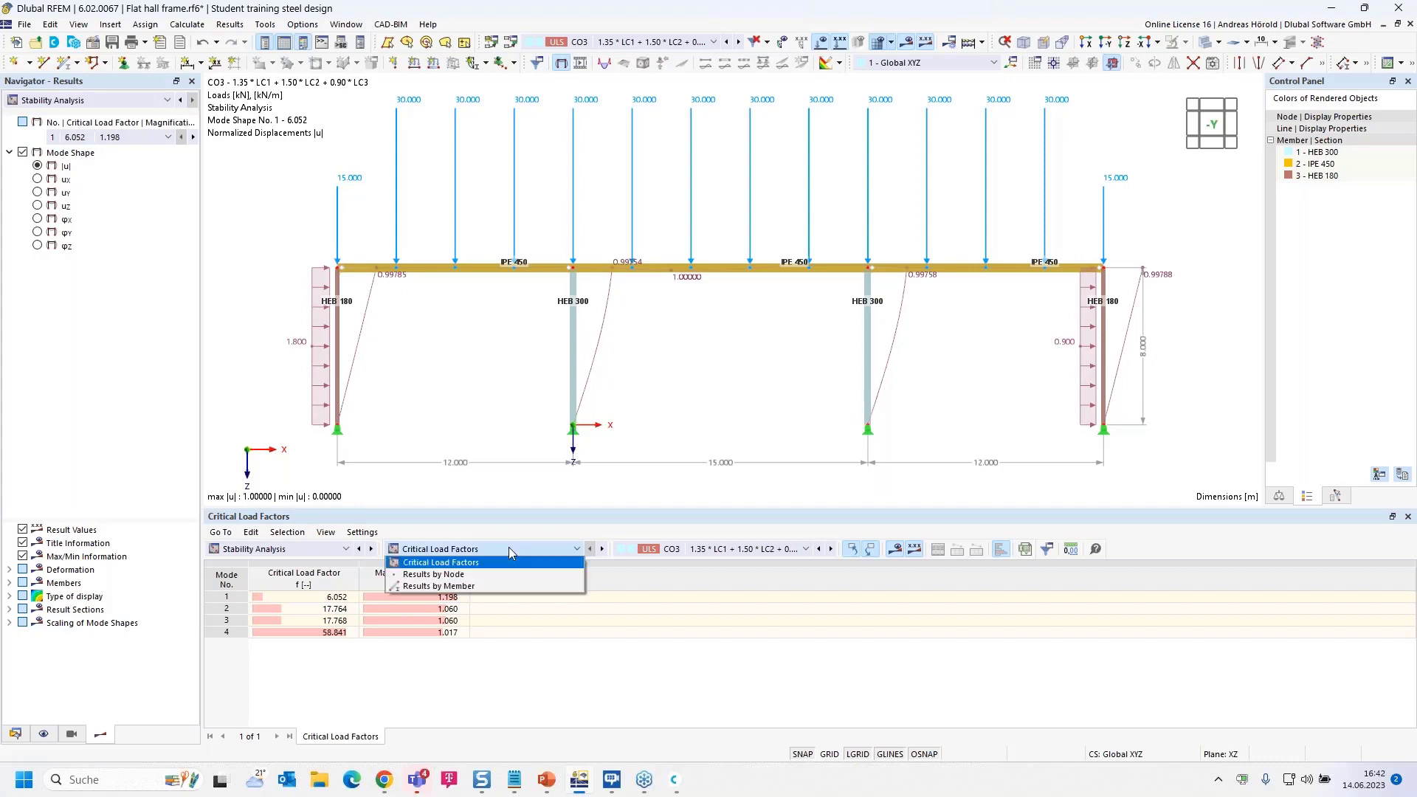
pyautogui.click(501, 587)
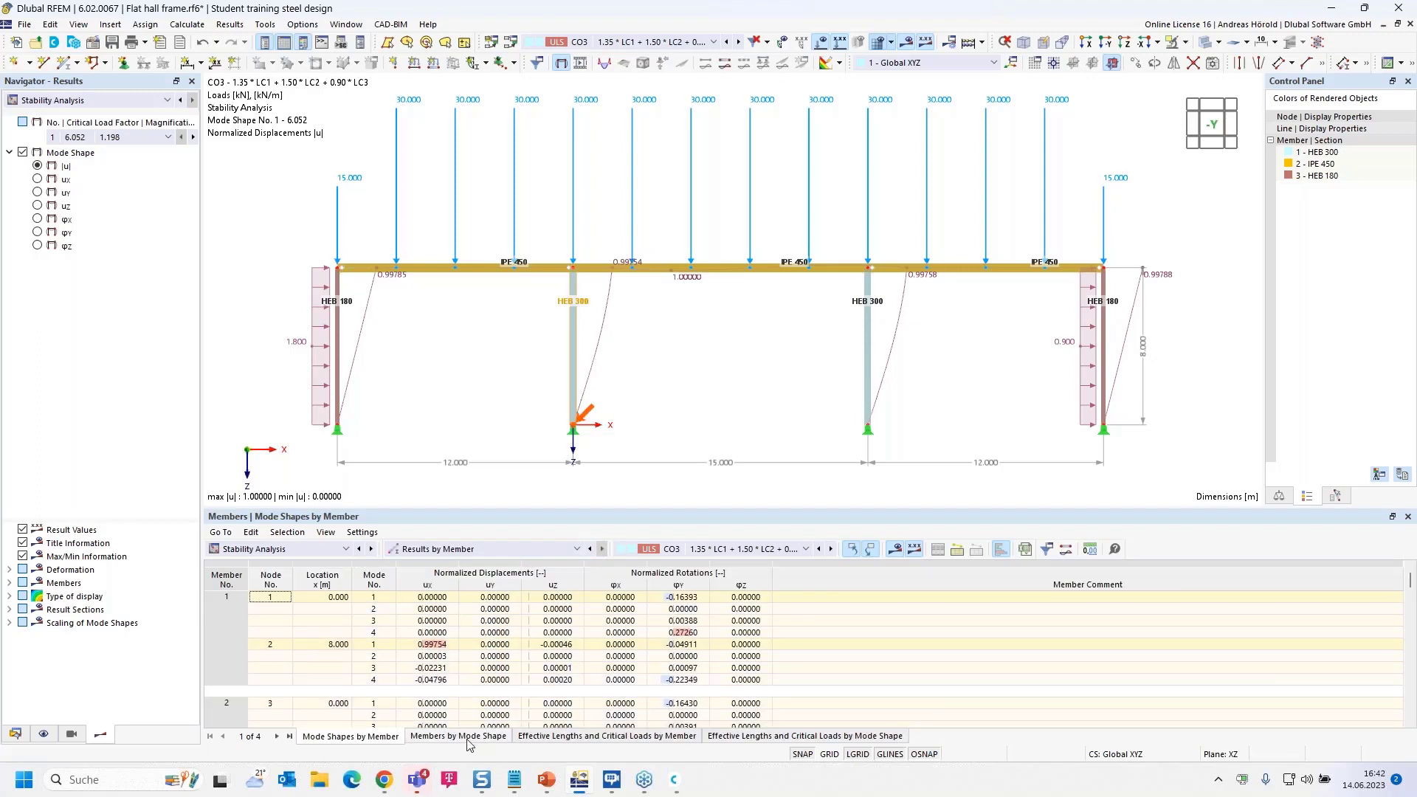
pyautogui.click(590, 738)
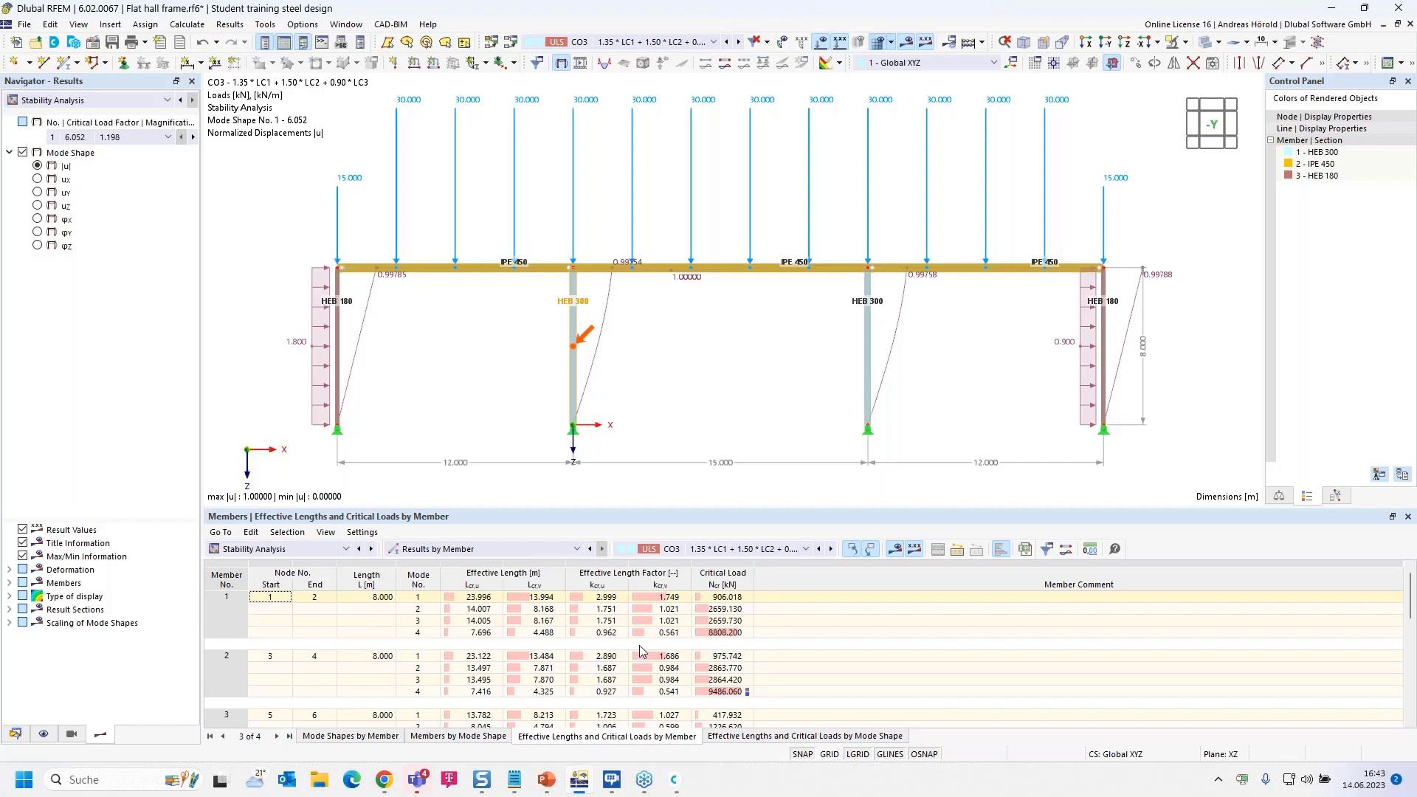
pyautogui.moveTo(665, 507); pyautogui.dragTo(664, 429)
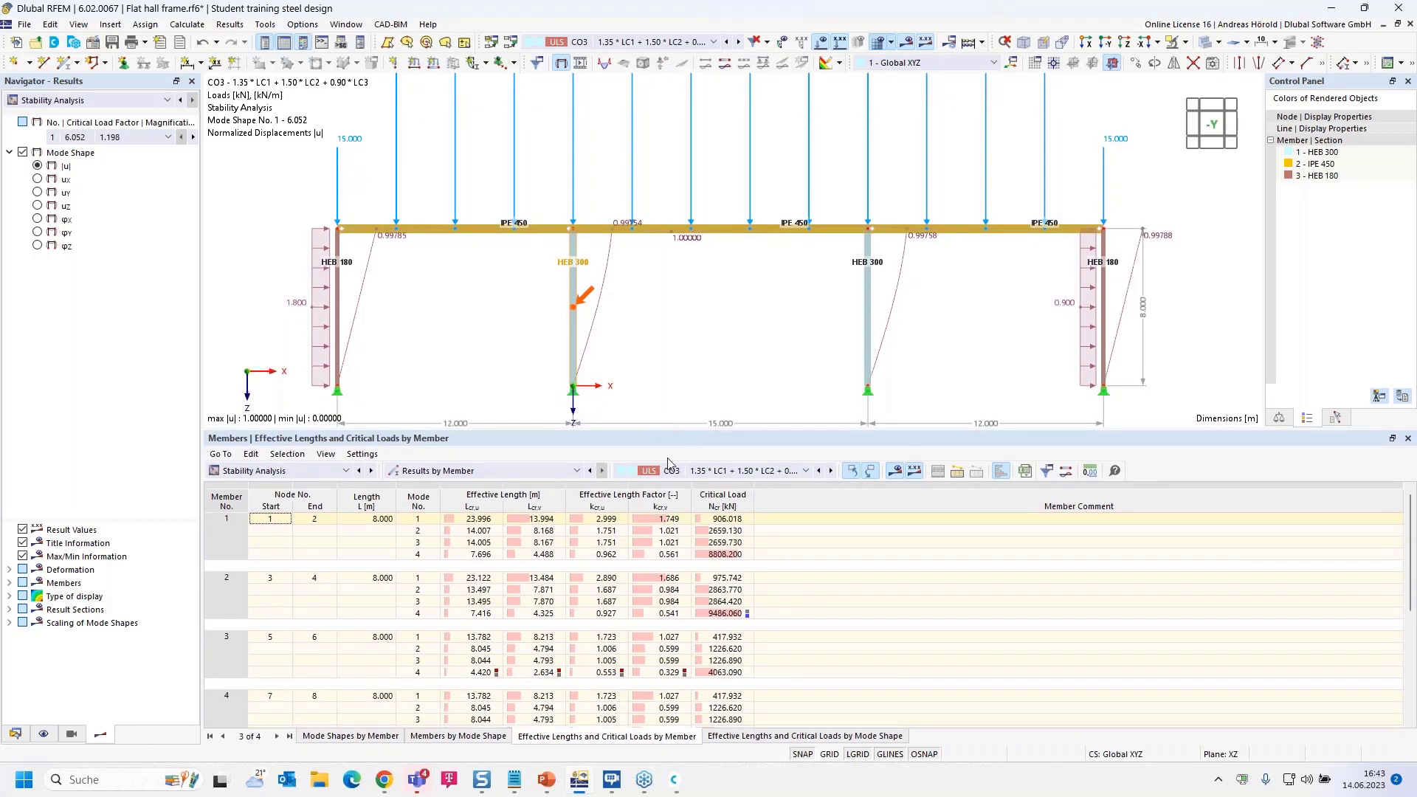
# Step: Examine the first-mode major-axis effective length factors of all four columns, members 1 to 4
pyautogui.click(601, 520)
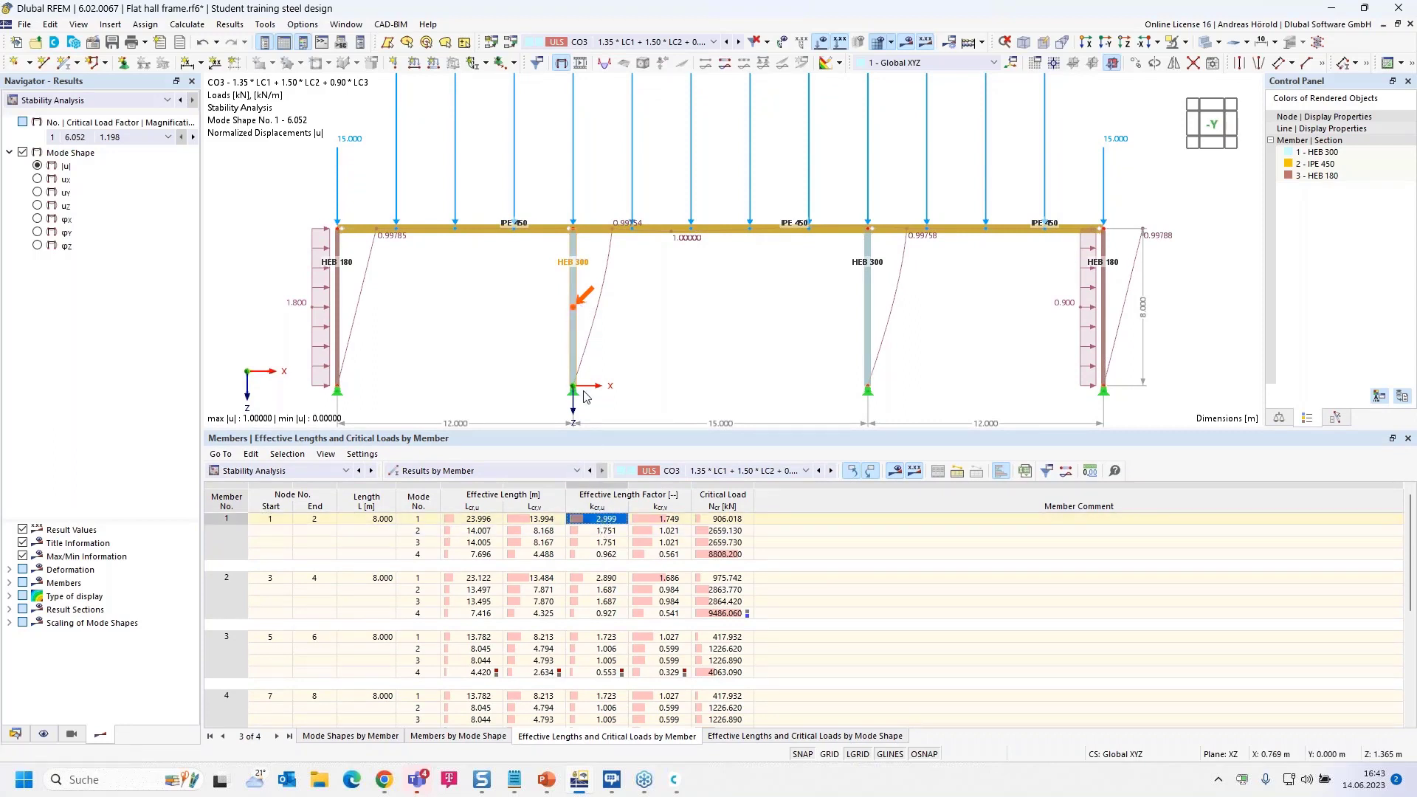
pyautogui.click(609, 580)
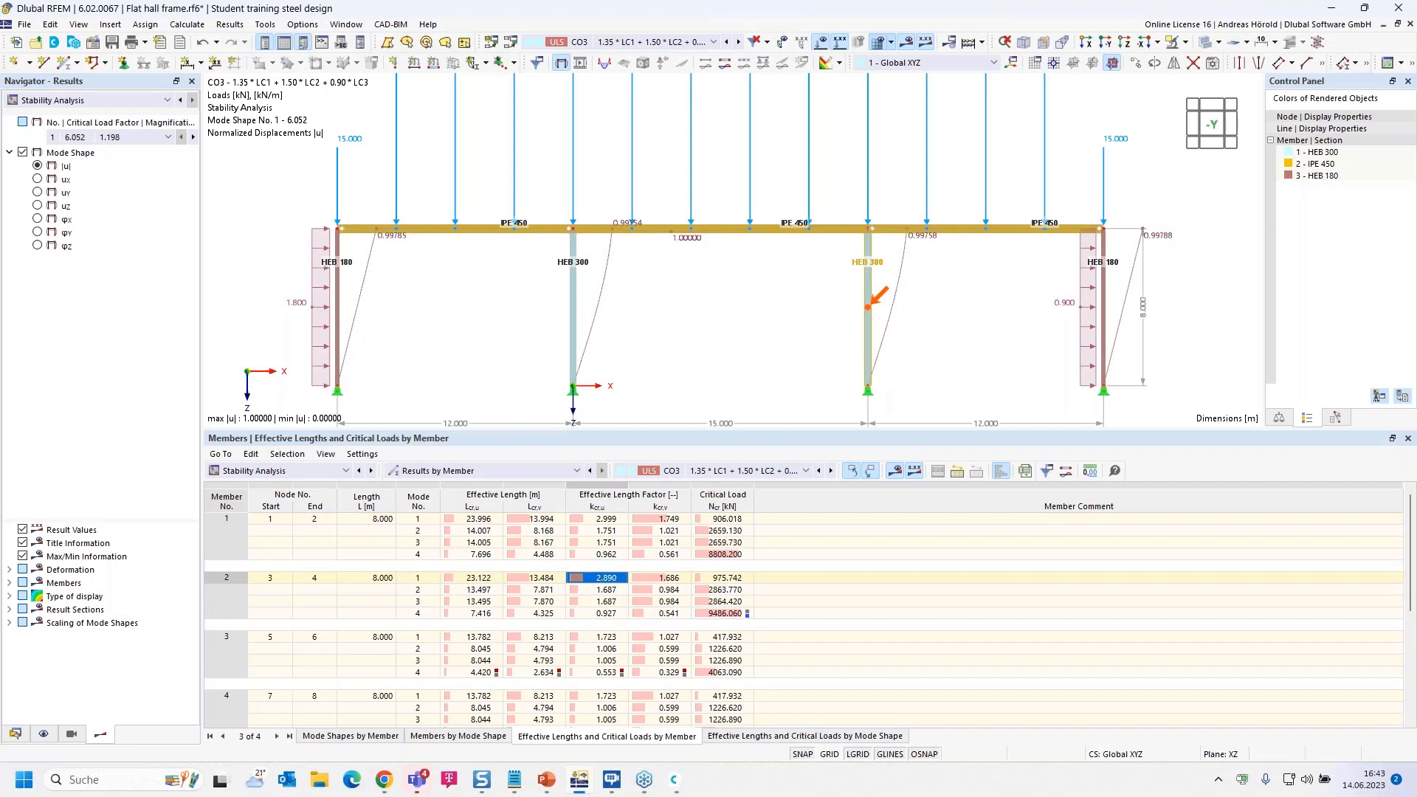
pyautogui.click(604, 639)
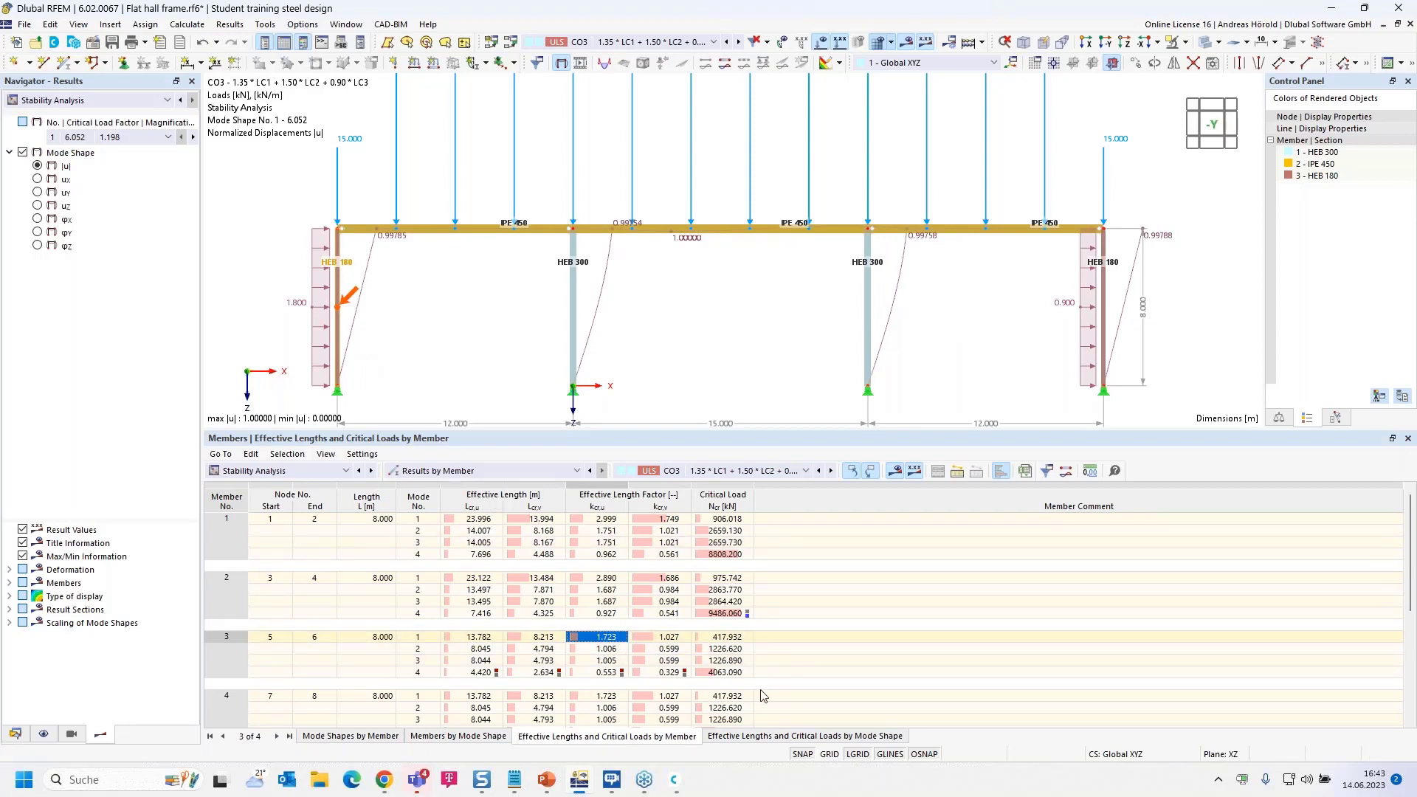
pyautogui.click(607, 697)
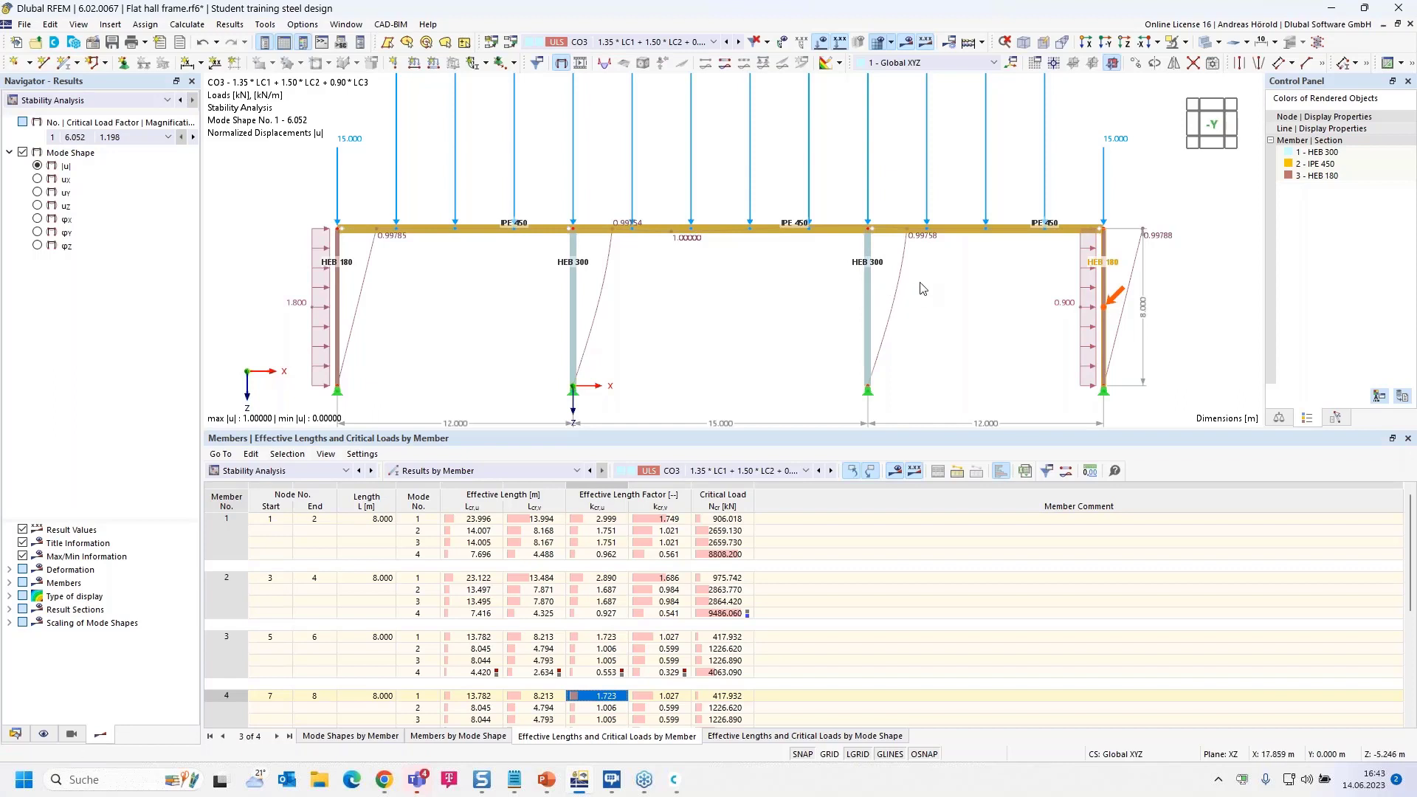
# Step: Create new steel design effective lengths for the two inner HEB 300 columns with an effective length factor ky/u of 3.00
pyautogui.moveTo(930, 281); pyautogui.dragTo(520, 334)
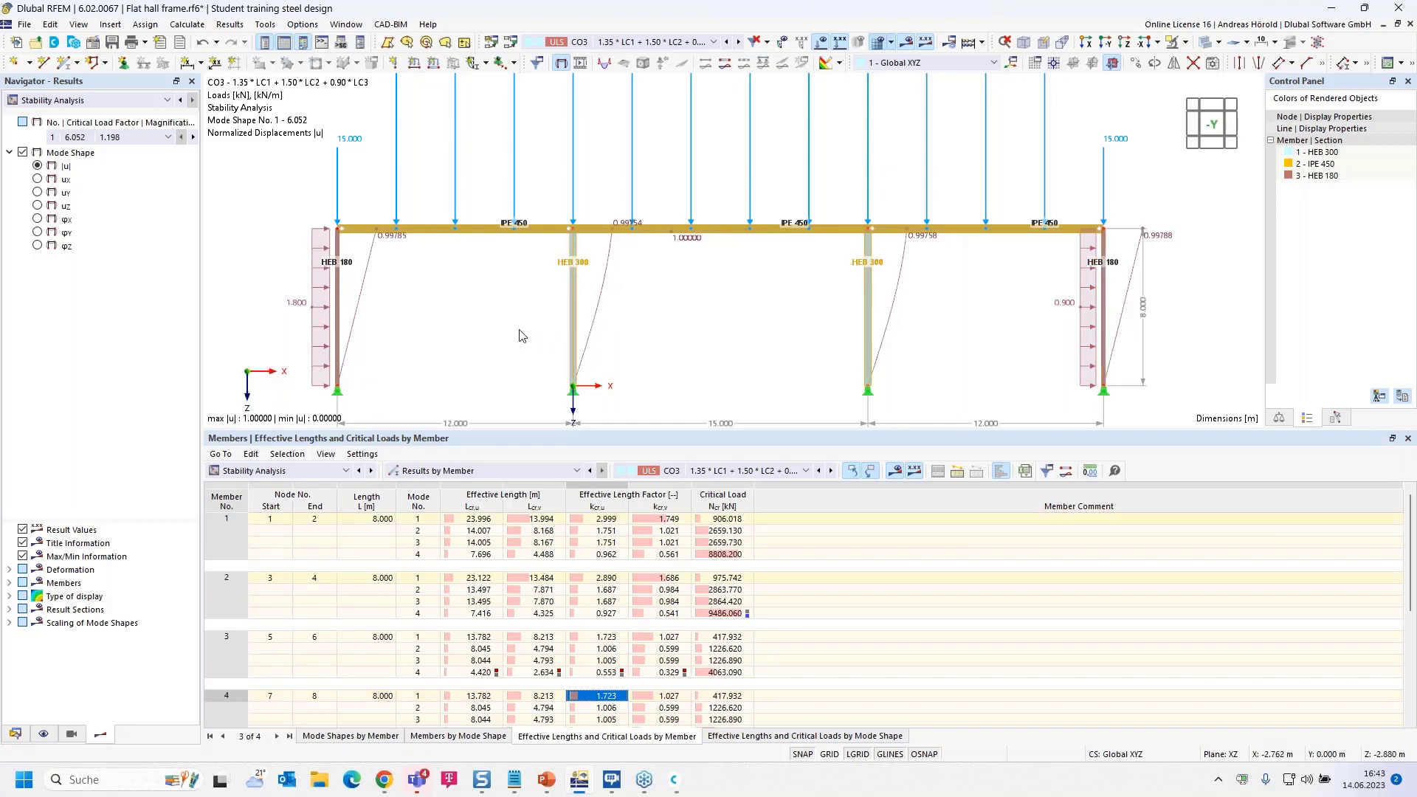
pyautogui.doubleClick(572, 298)
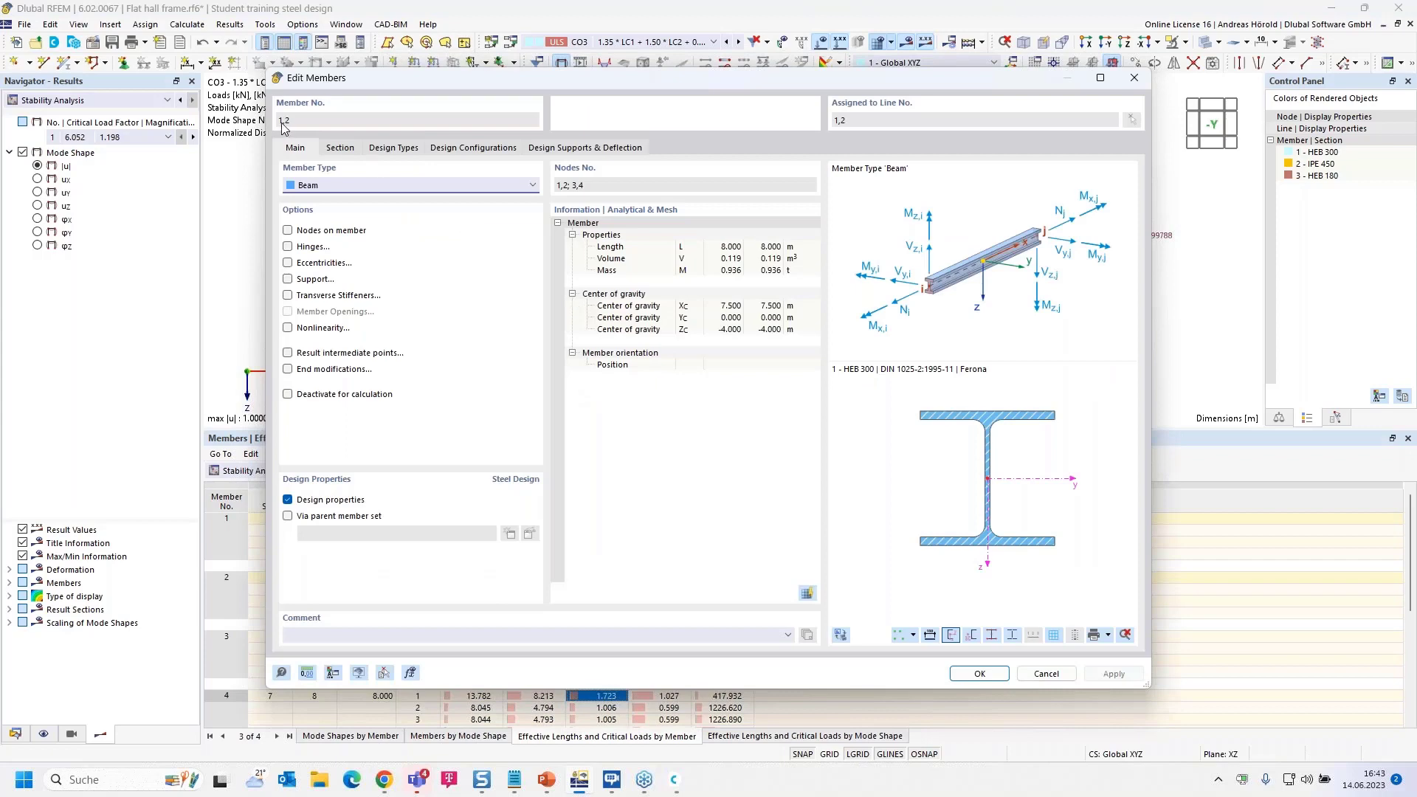
pyautogui.click(404, 148)
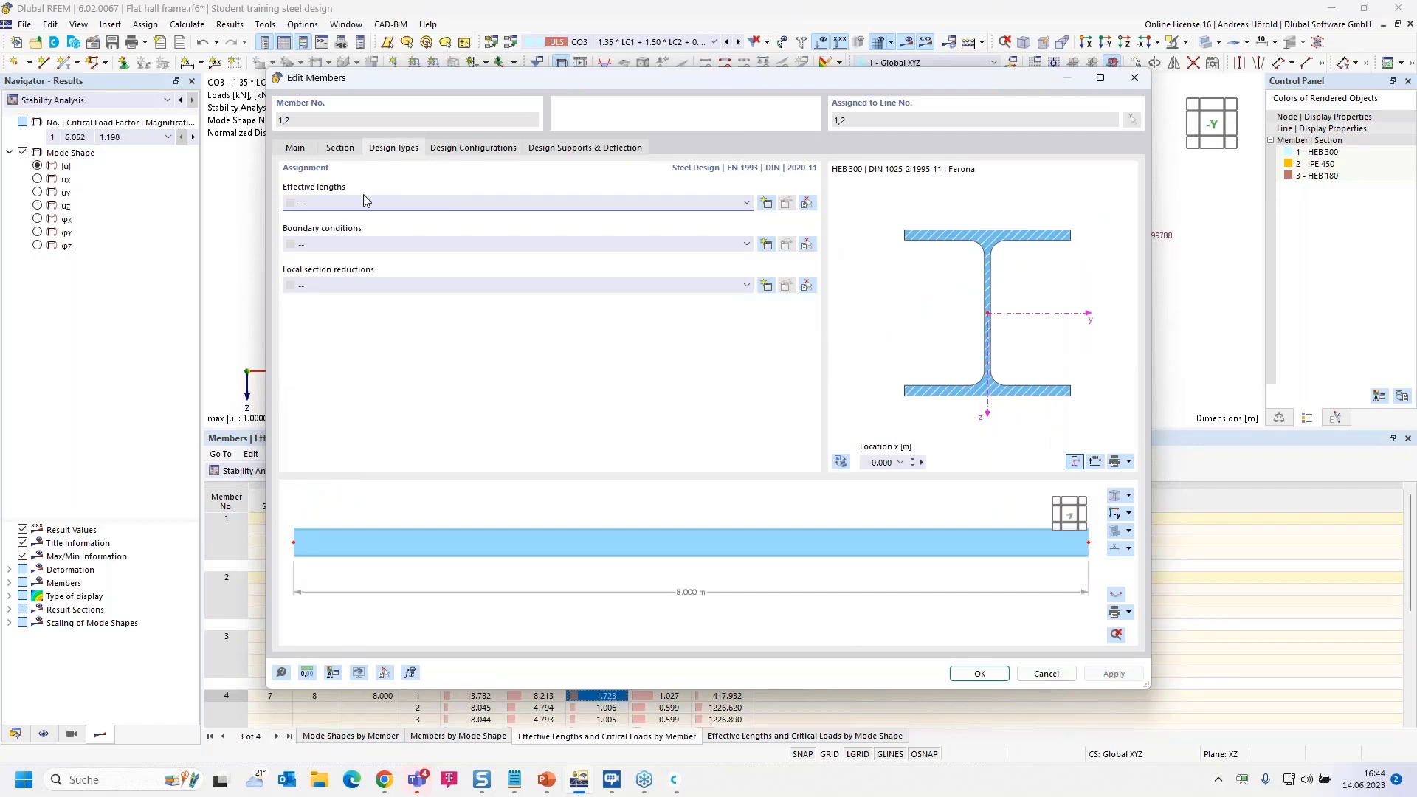
pyautogui.click(767, 203)
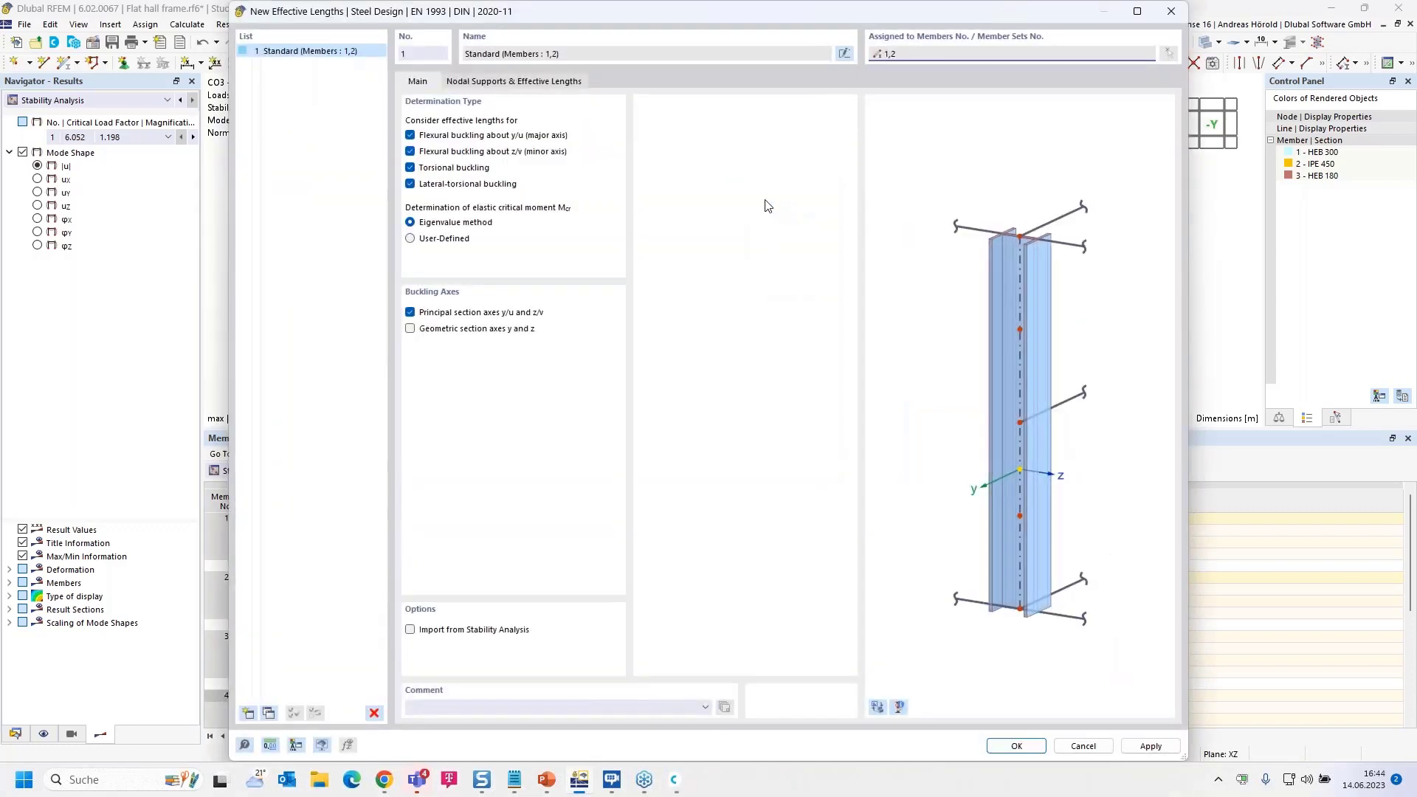
pyautogui.click(509, 83)
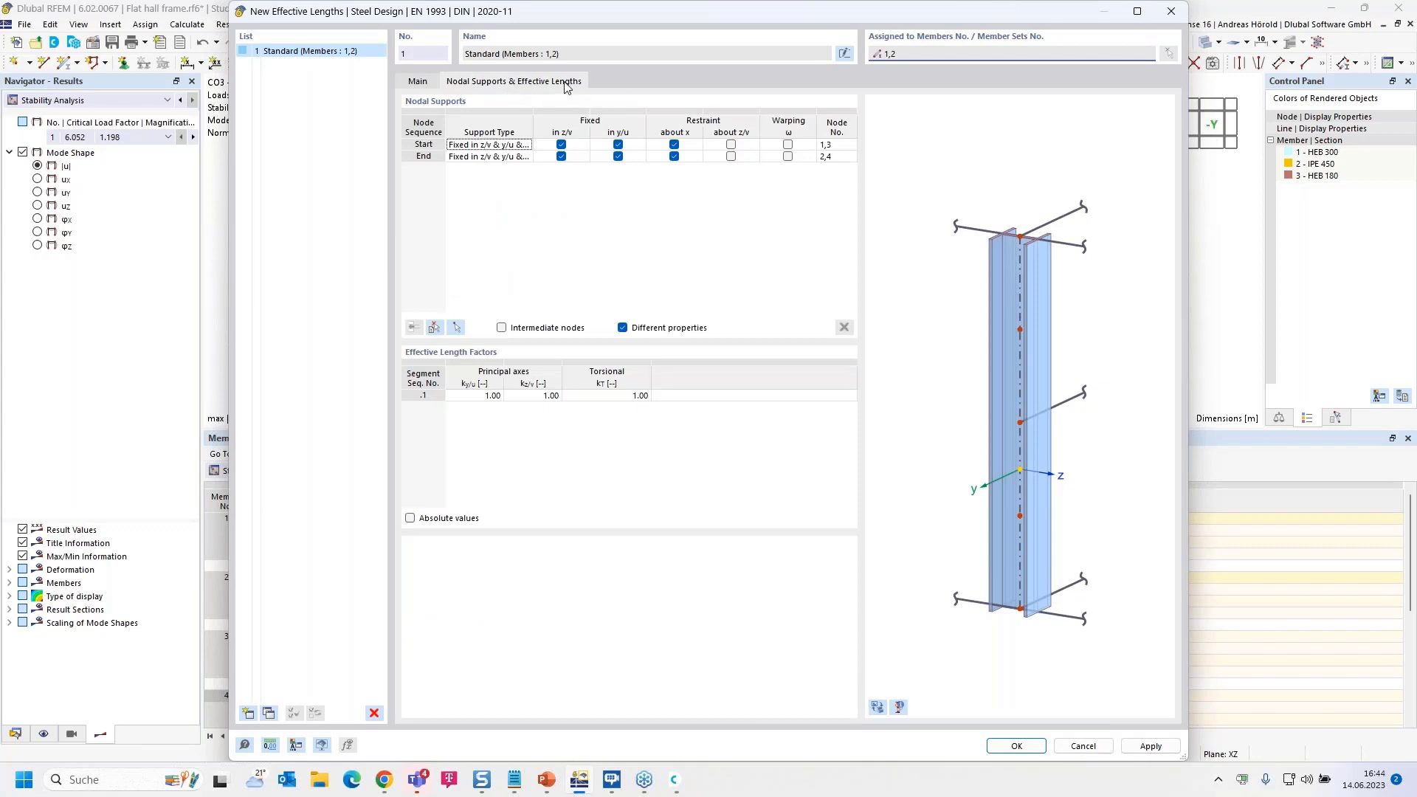
pyautogui.click(486, 396)
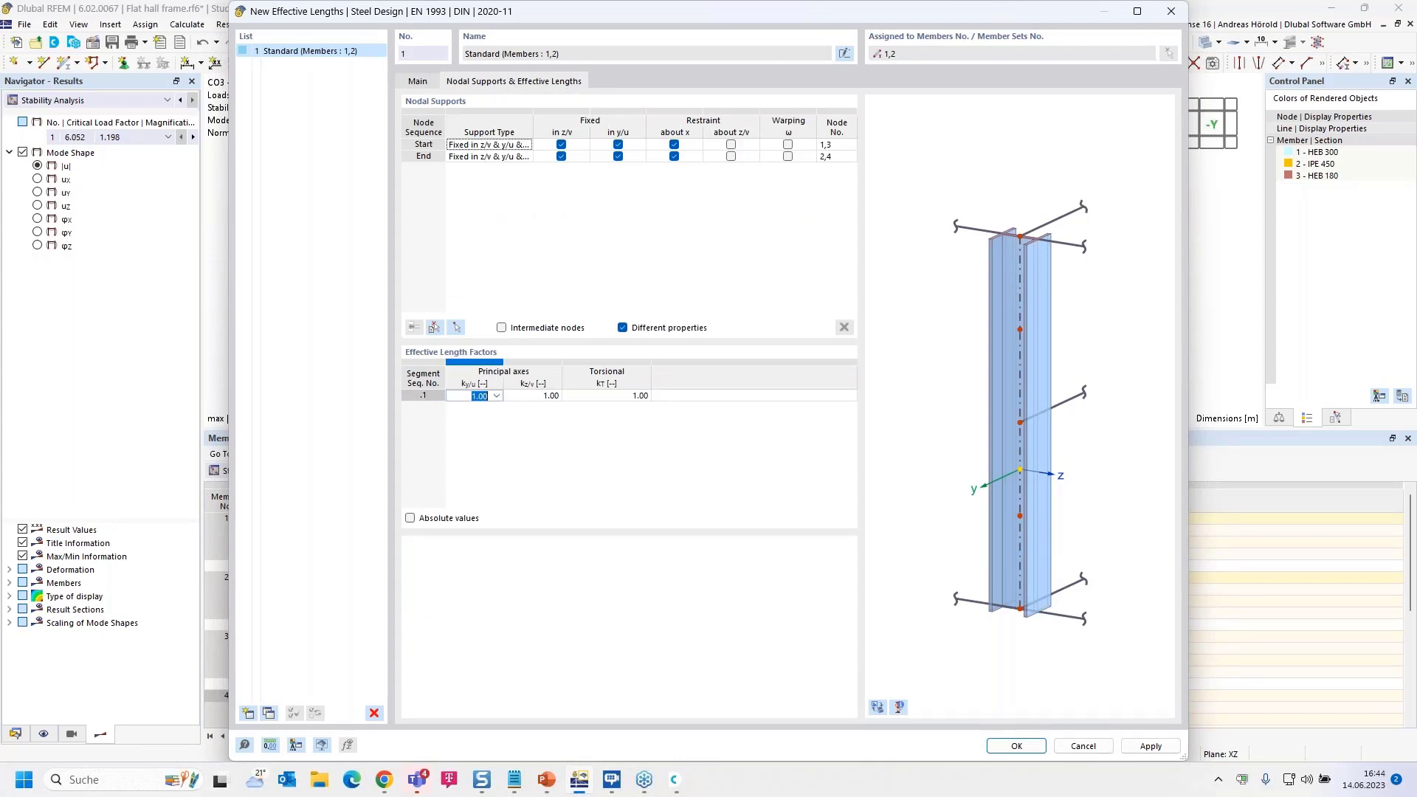
pyautogui.press('Return')
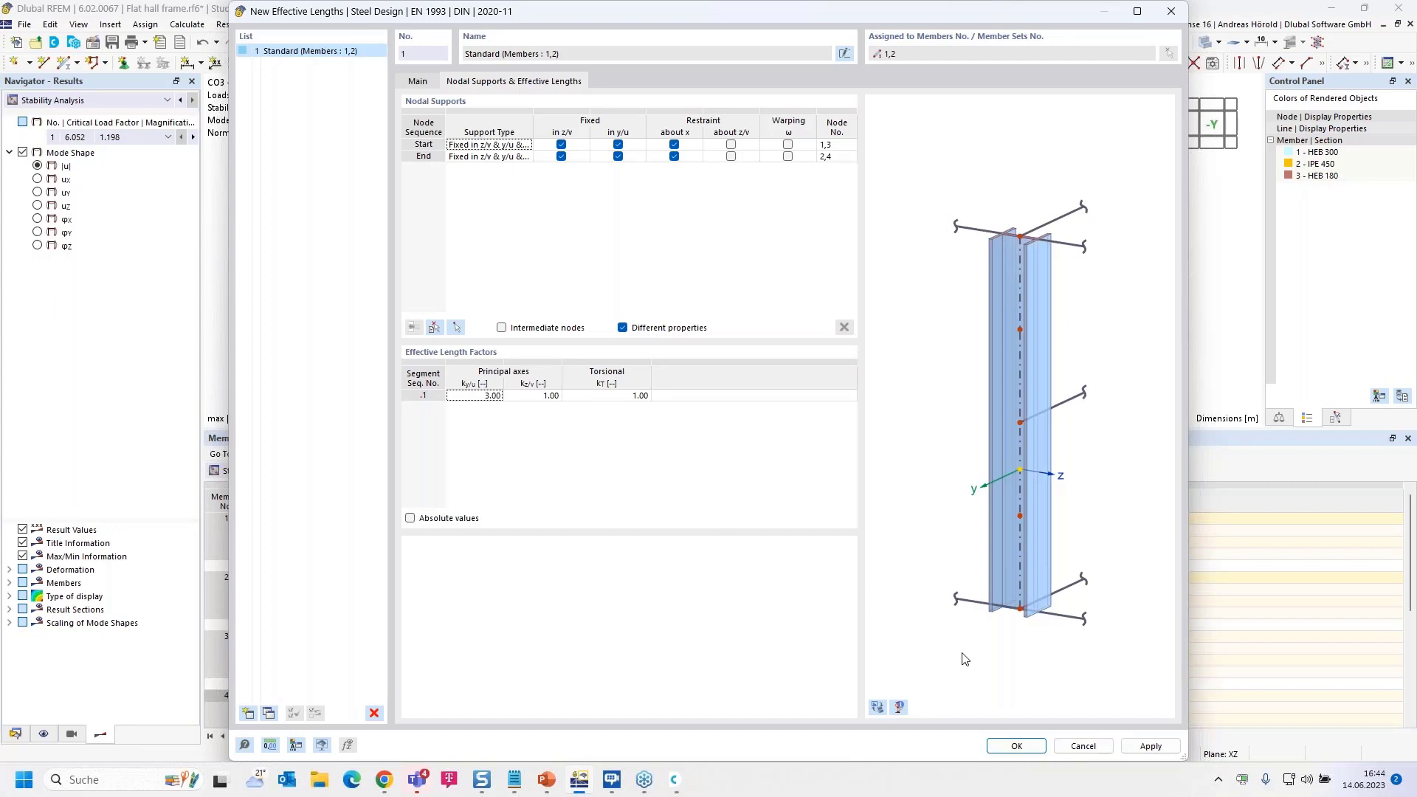
pyautogui.click(1016, 746)
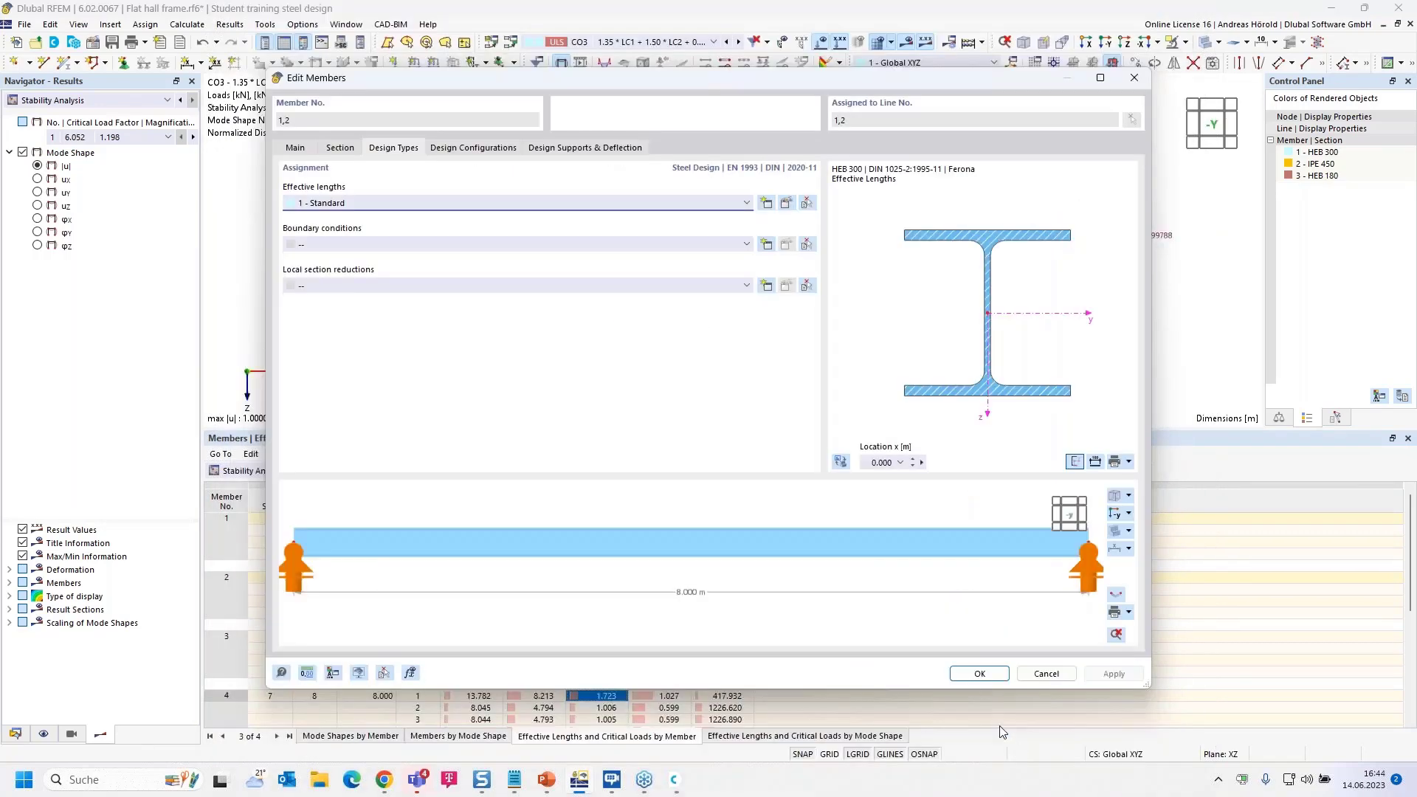
pyautogui.click(977, 674)
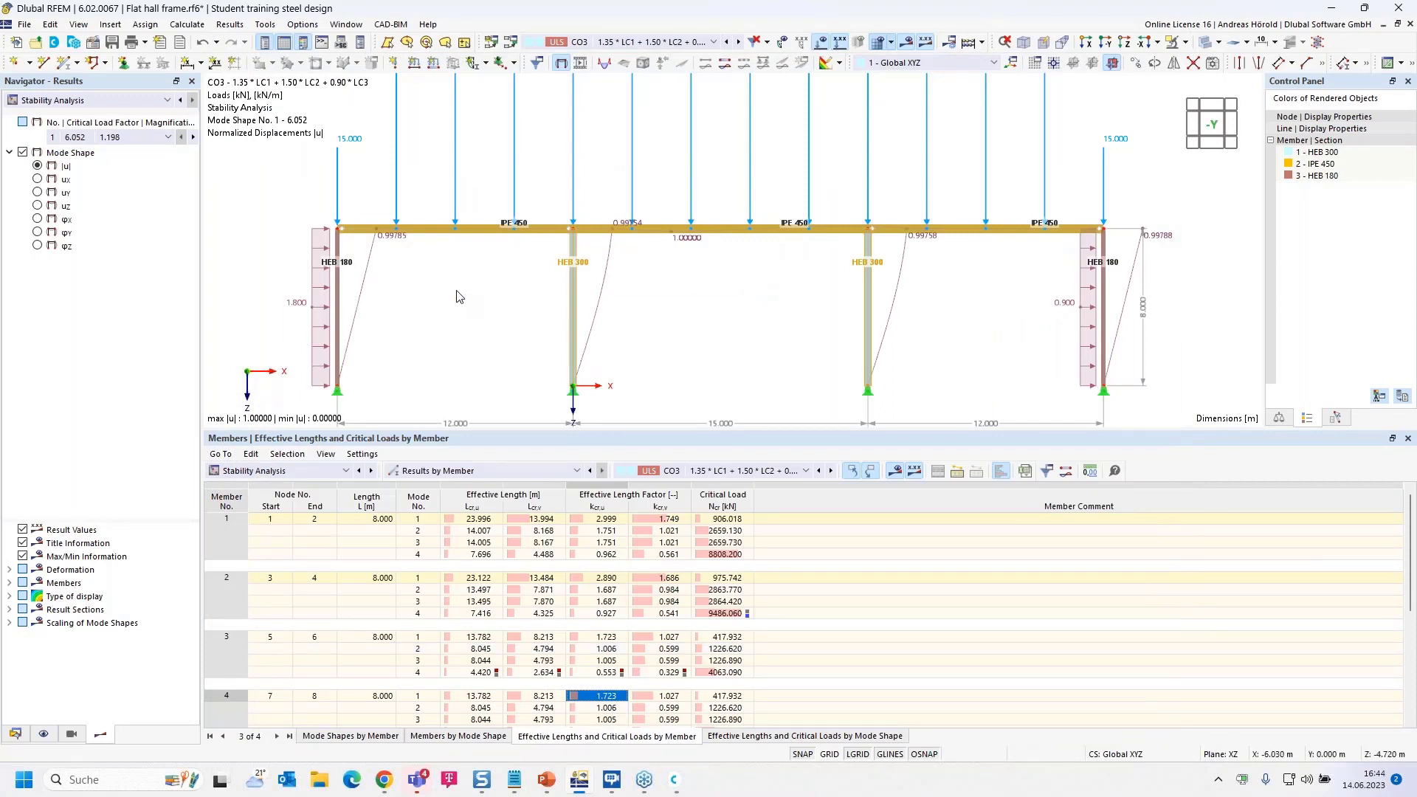
# Step: Select the two outer HEB 180 columns and open them together for editing
pyautogui.moveTo(406, 292); pyautogui.dragTo(257, 325)
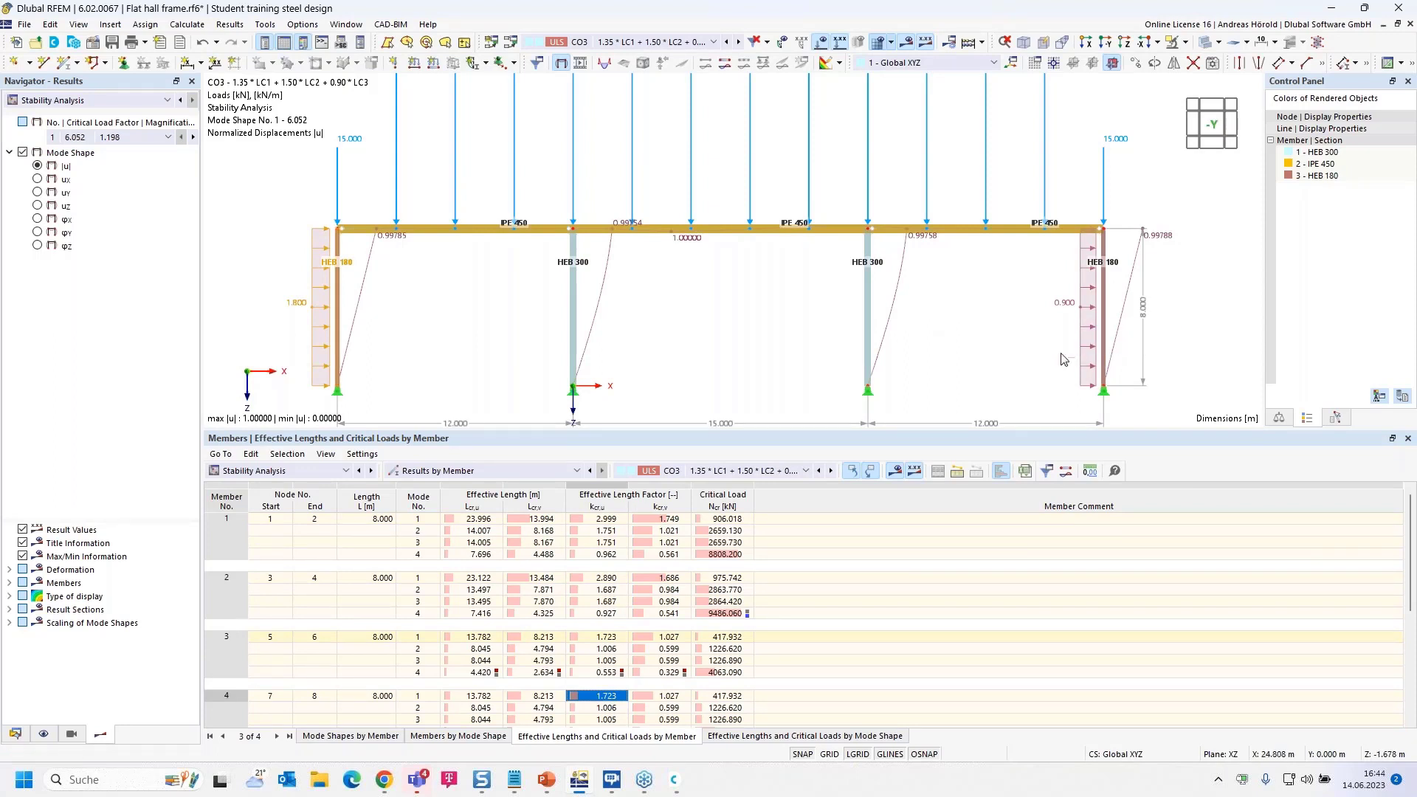
pyautogui.click(1041, 333)
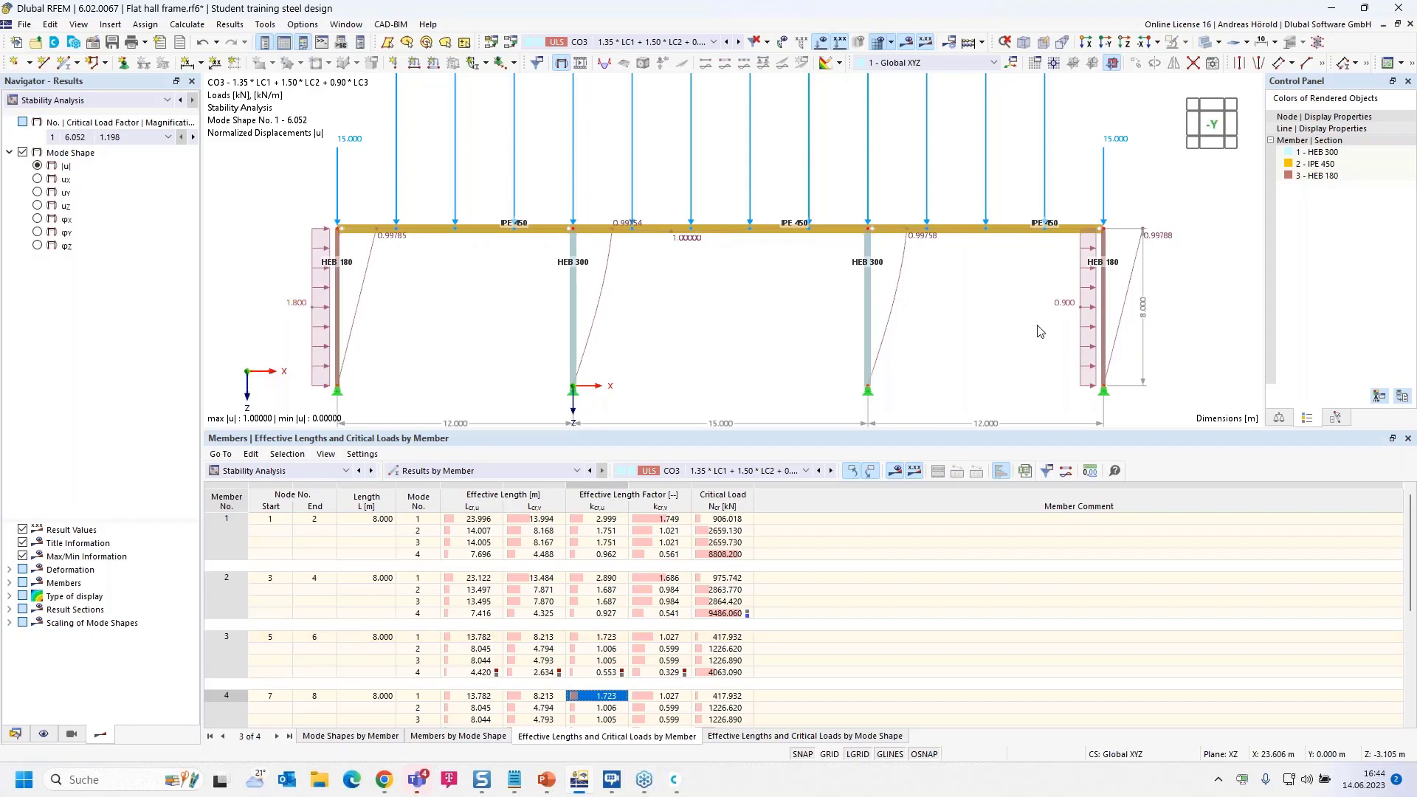
pyautogui.moveTo(1210, 293); pyautogui.dragTo(1009, 373)
pyautogui.moveTo(373, 307); pyautogui.dragTo(296, 351)
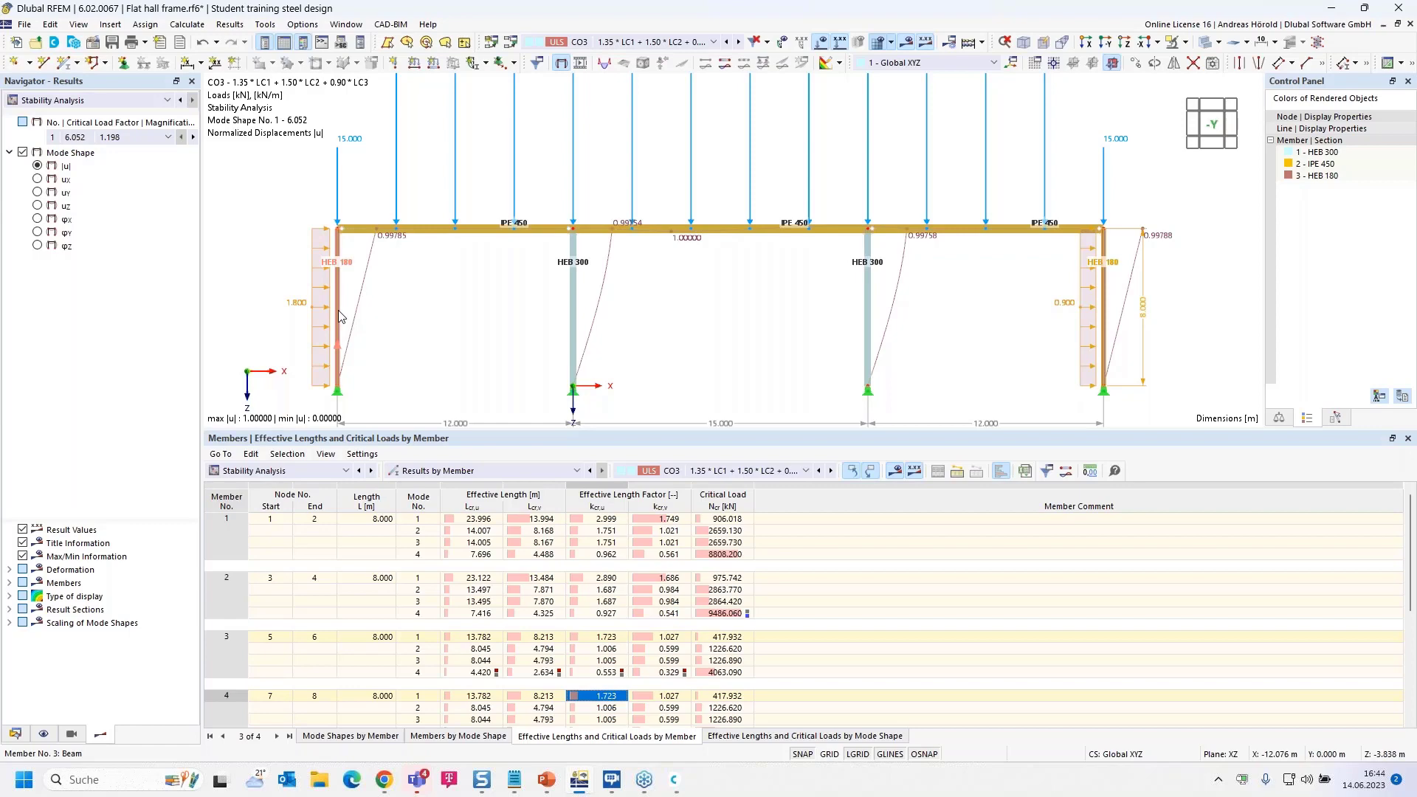
pyautogui.doubleClick(340, 316)
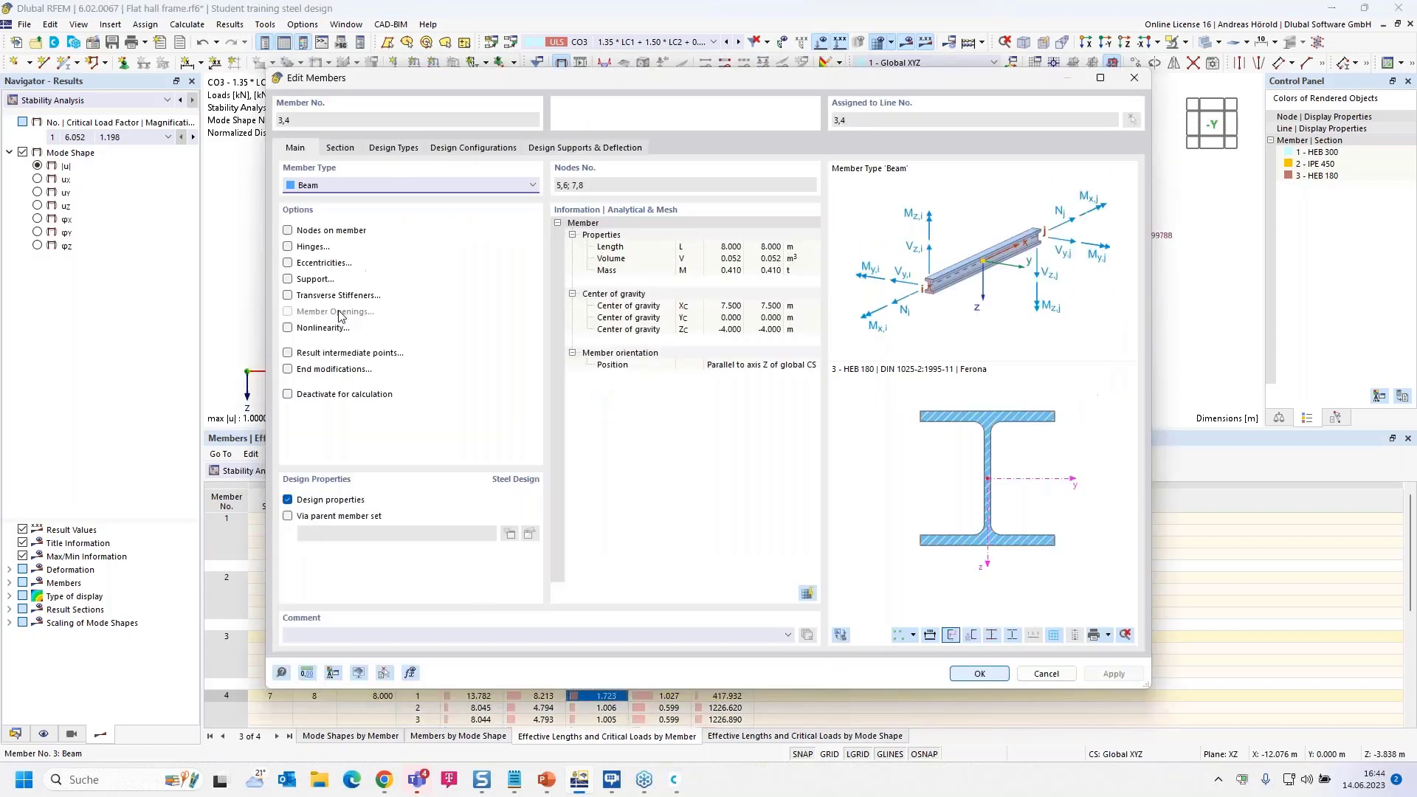
# Step: Create separate effective lengths for members 3 and 4 with an effective length factor ky/u of 1.73
pyautogui.click(394, 149)
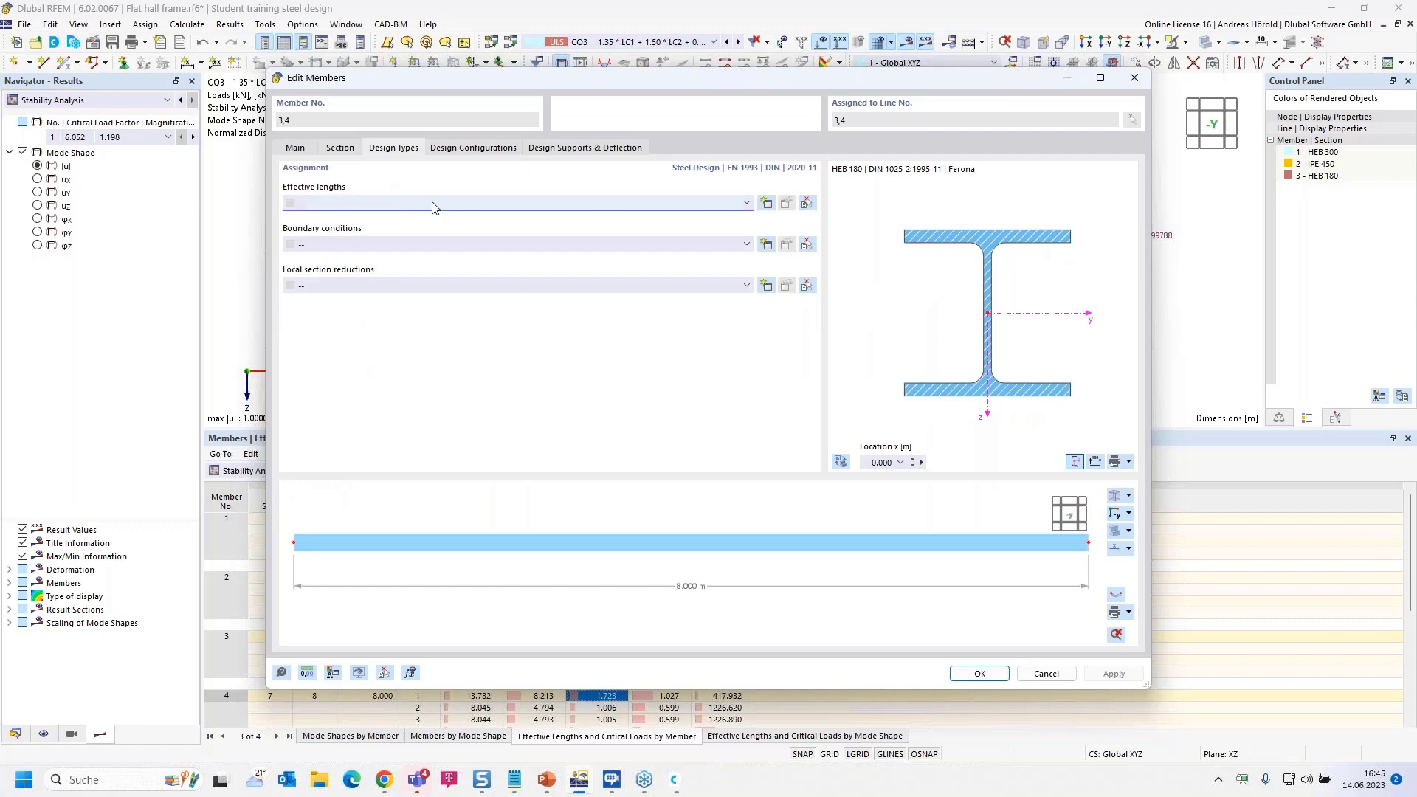
pyautogui.click(747, 203)
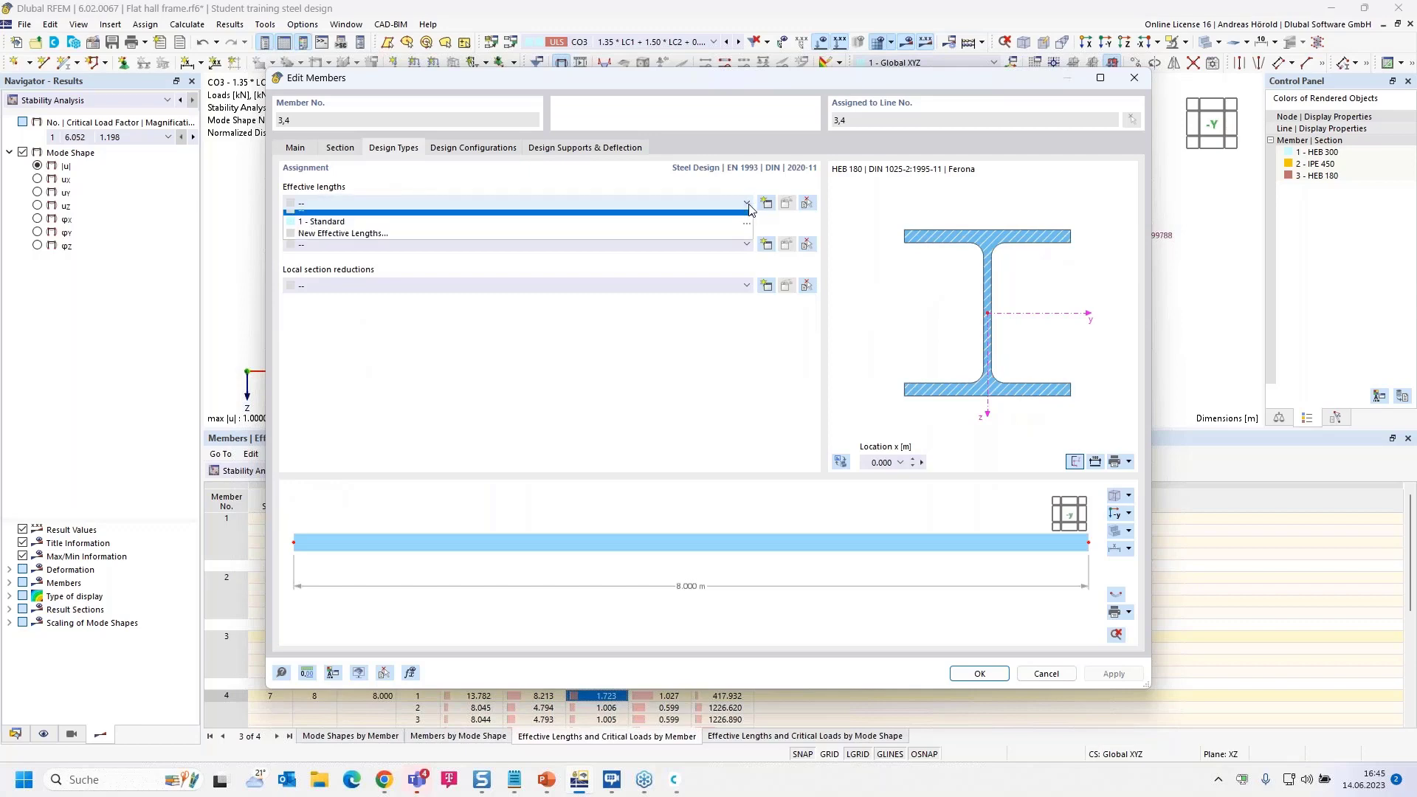
pyautogui.click(749, 209)
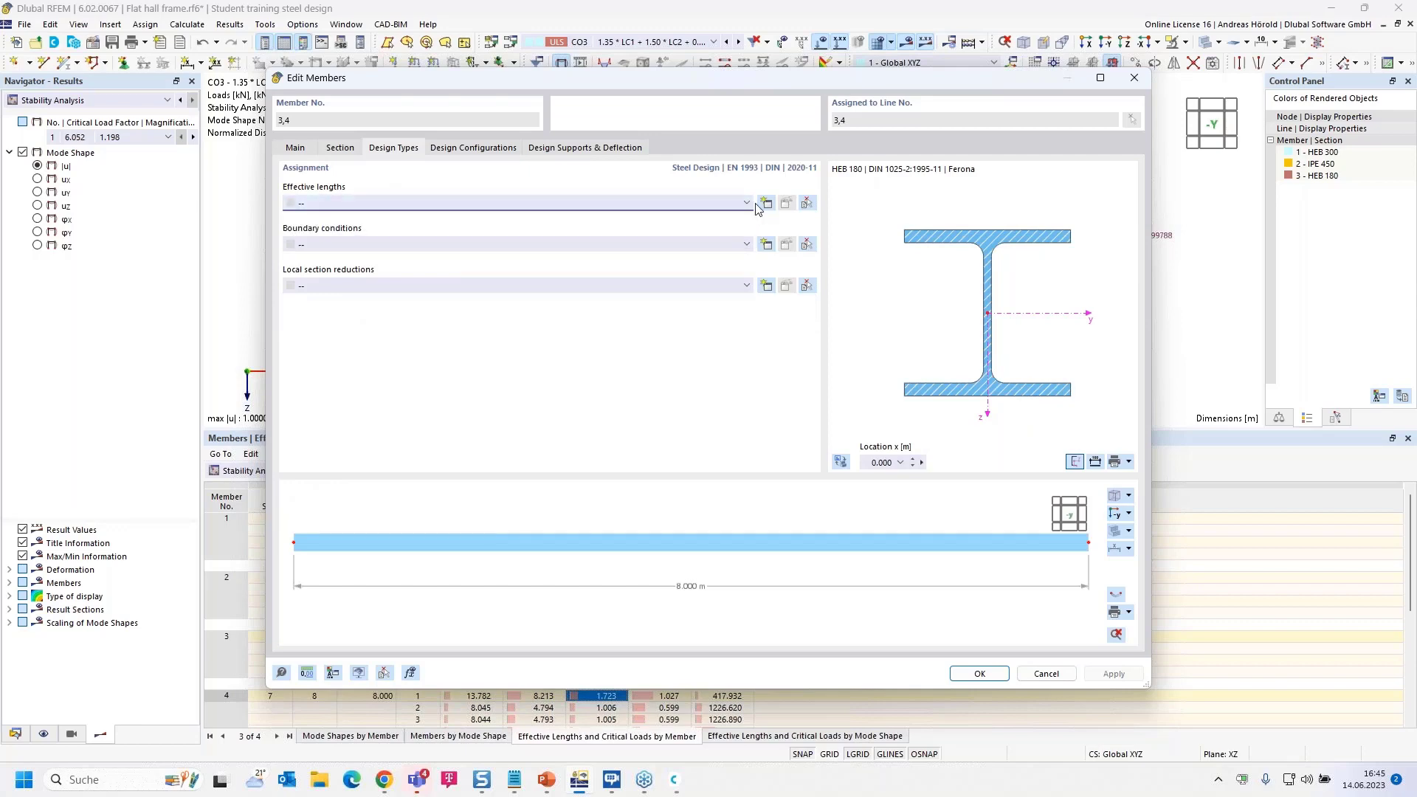
pyautogui.click(767, 203)
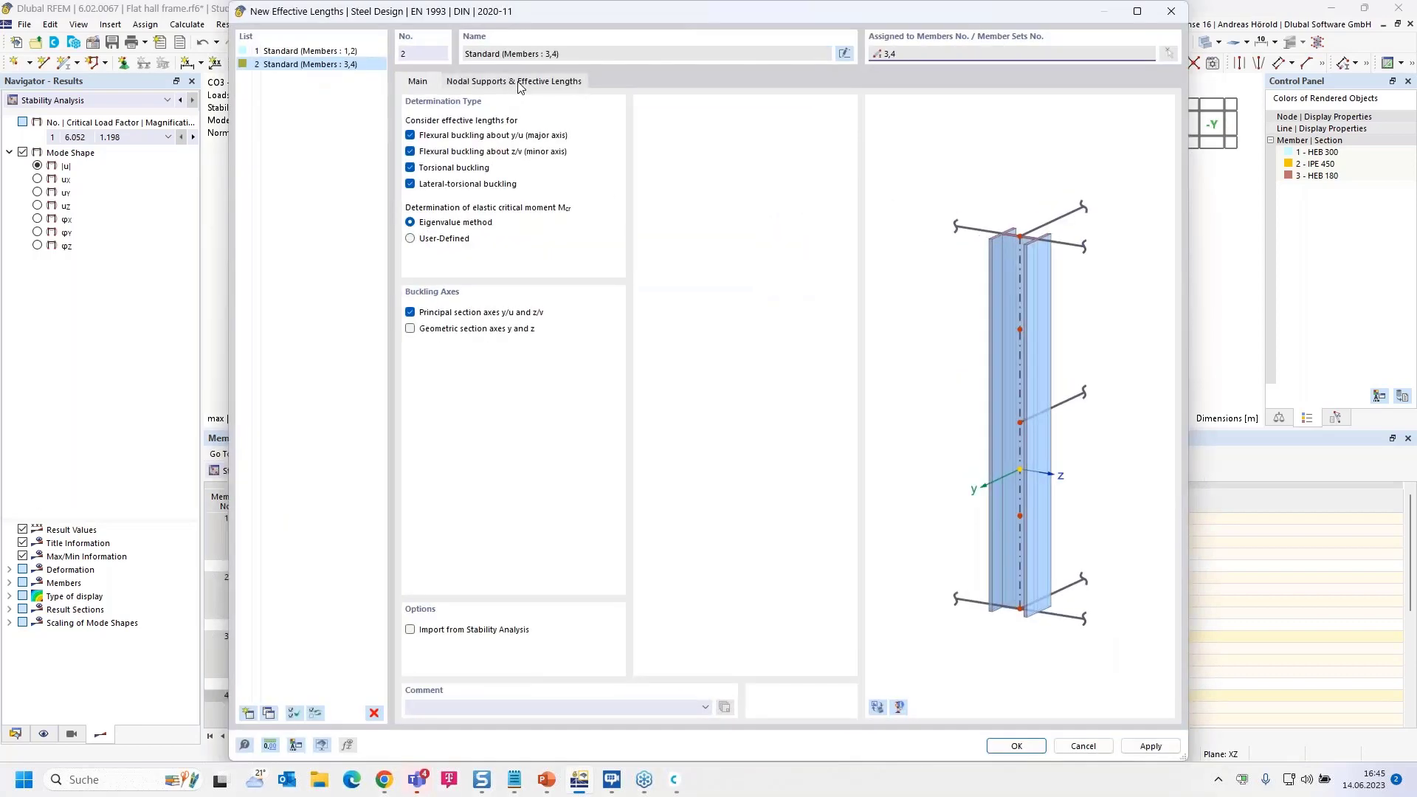
pyautogui.click(520, 87)
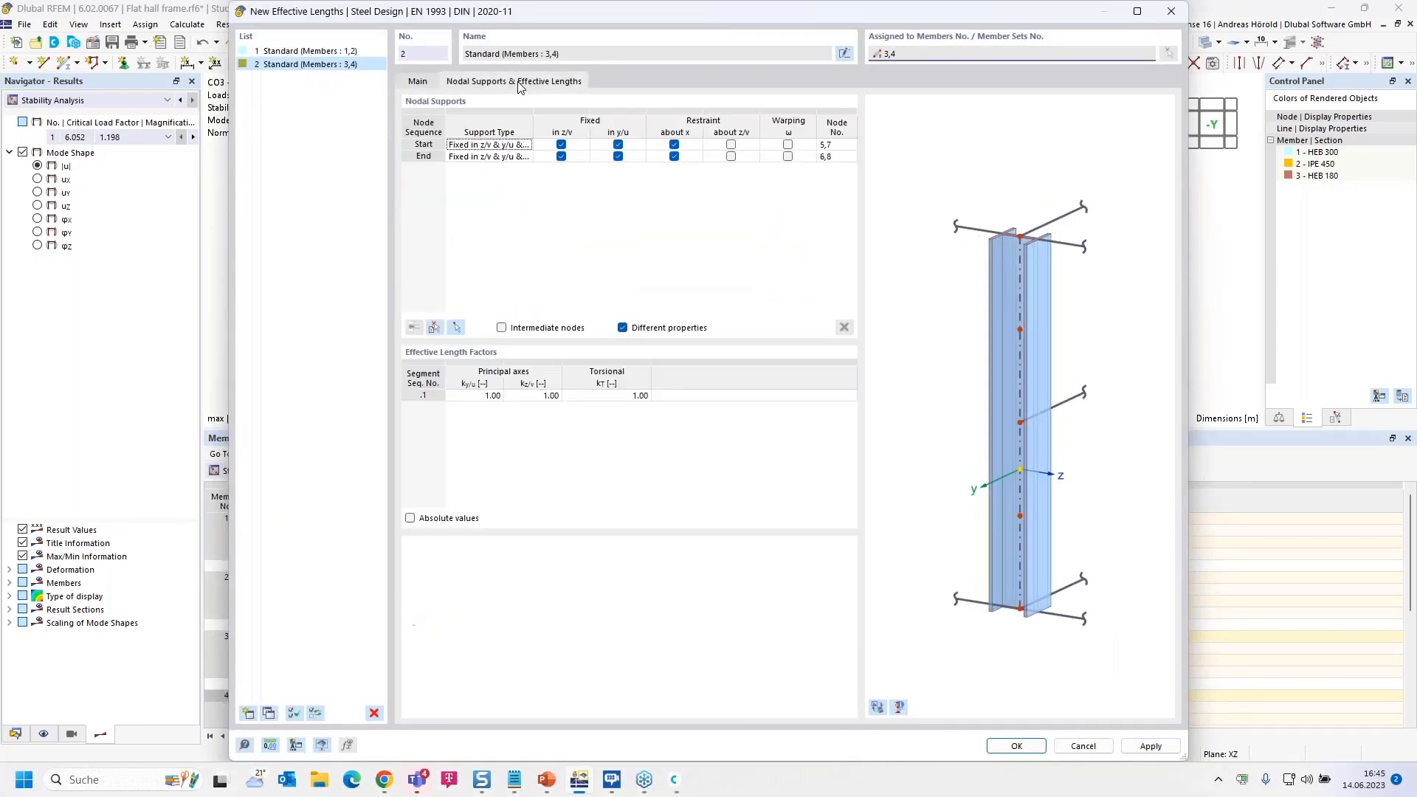
pyautogui.click(486, 401)
pyautogui.write('1')
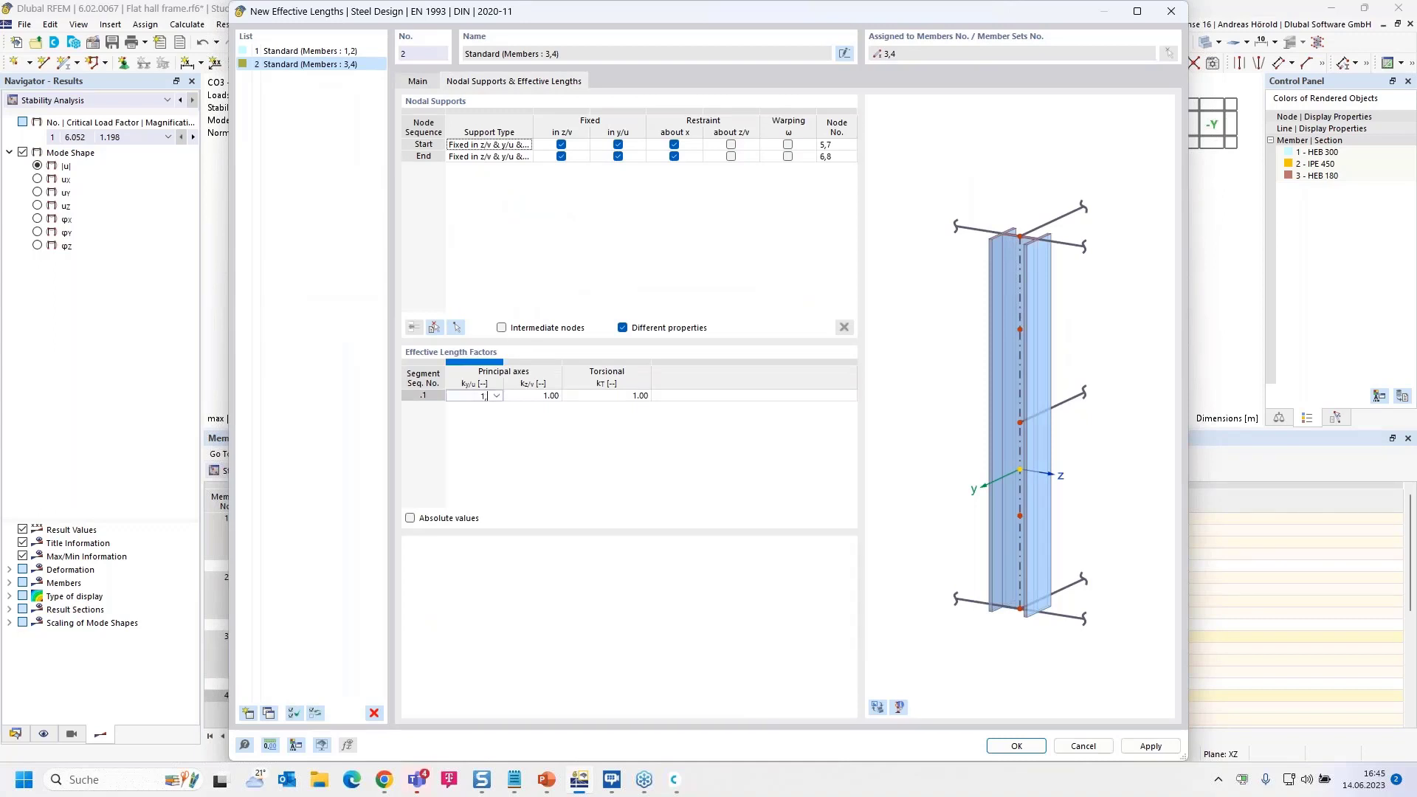
pyautogui.write(',73')
pyautogui.click(1013, 746)
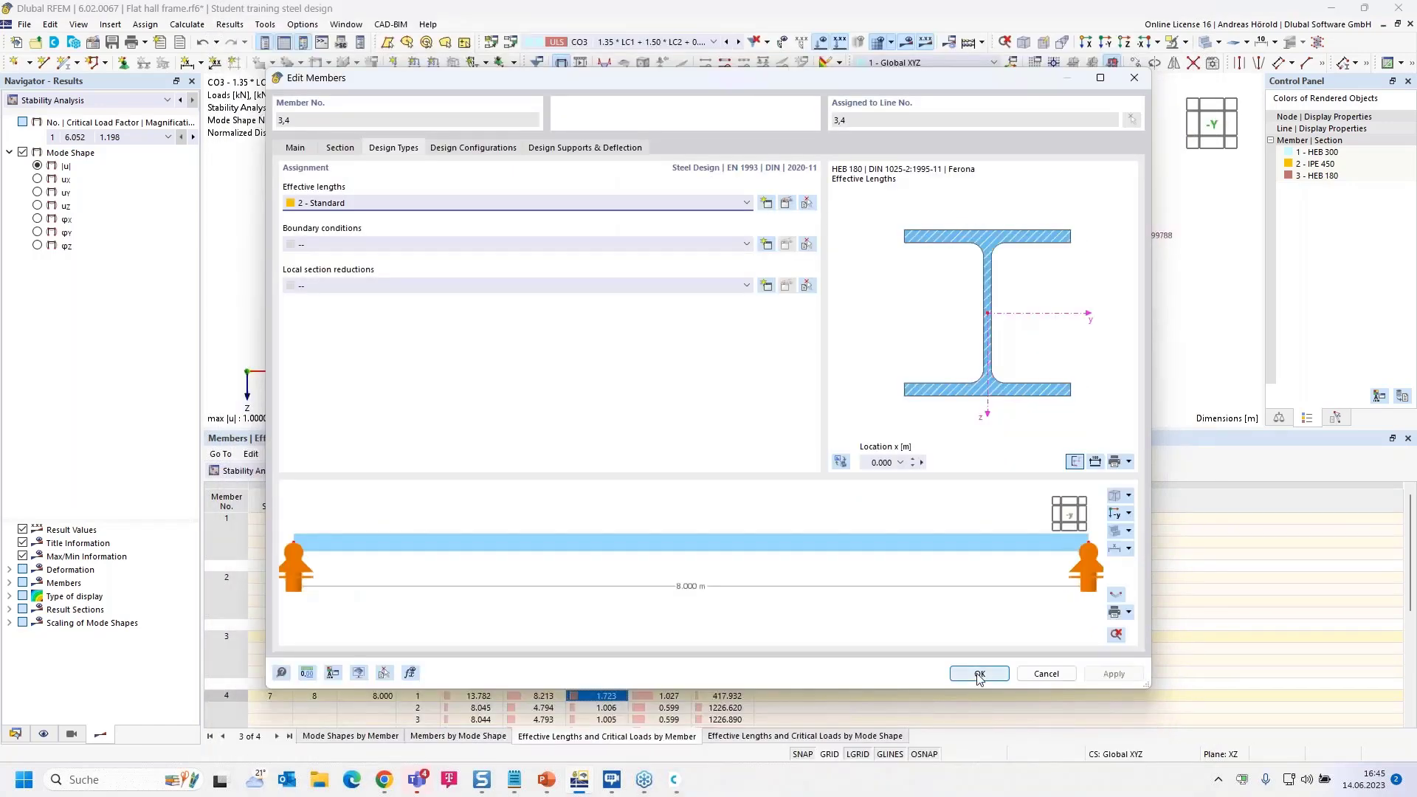
pyautogui.click(980, 675)
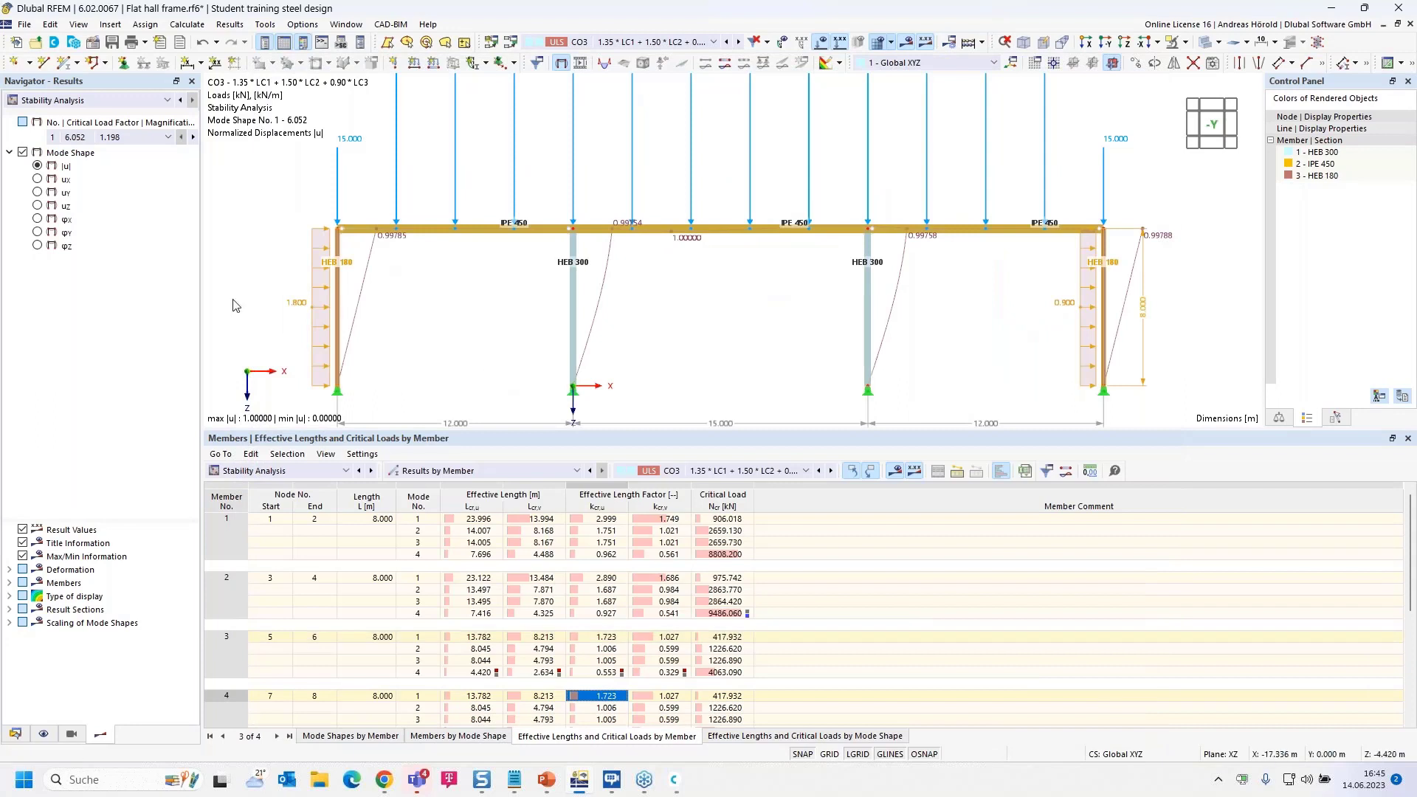
# Step: Show the steel design member effective lengths on the frame model
pyautogui.click(43, 734)
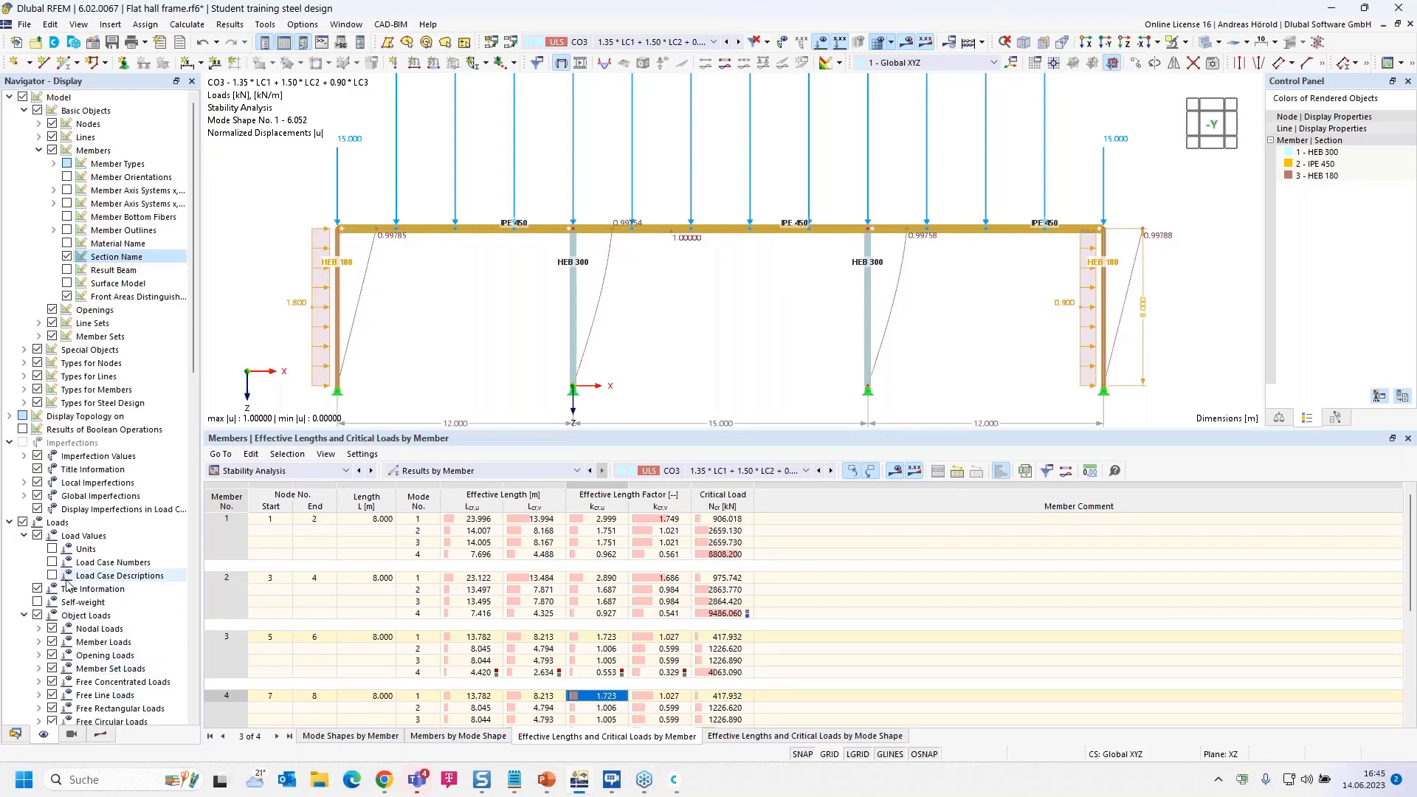
pyautogui.click(25, 403)
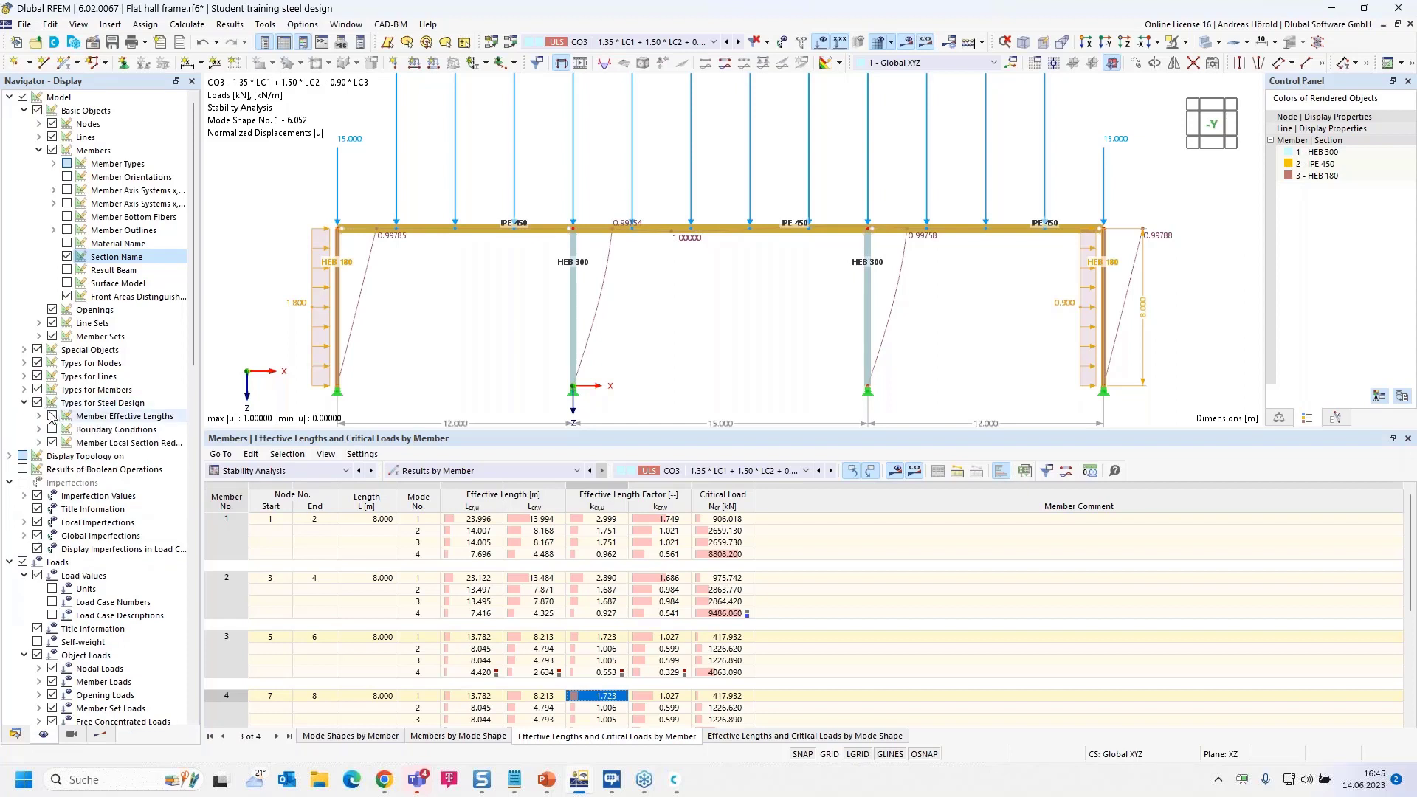
pyautogui.click(52, 416)
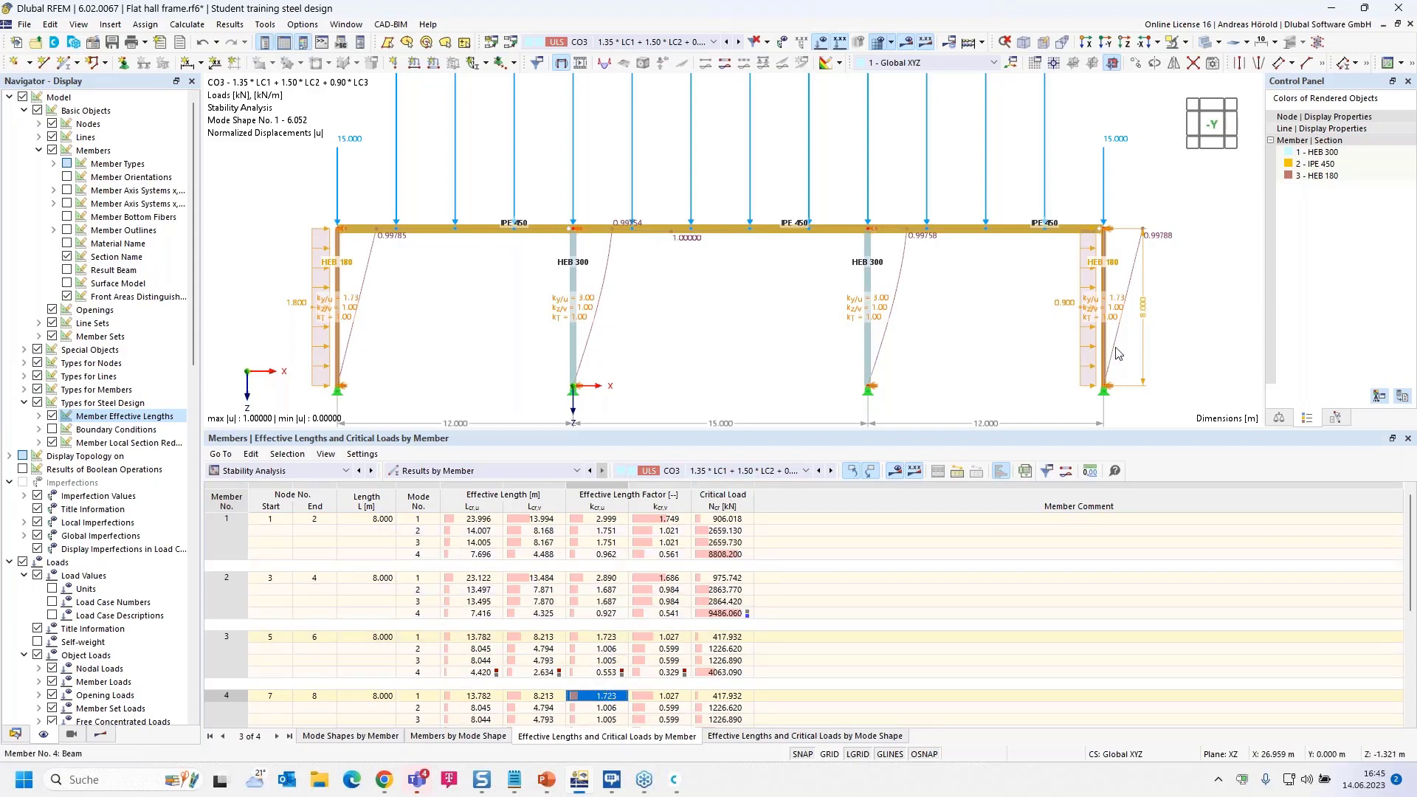
# Step: Hide the loads, clear the column selection and shrink the results table to enlarge the model view
pyautogui.click(838, 44)
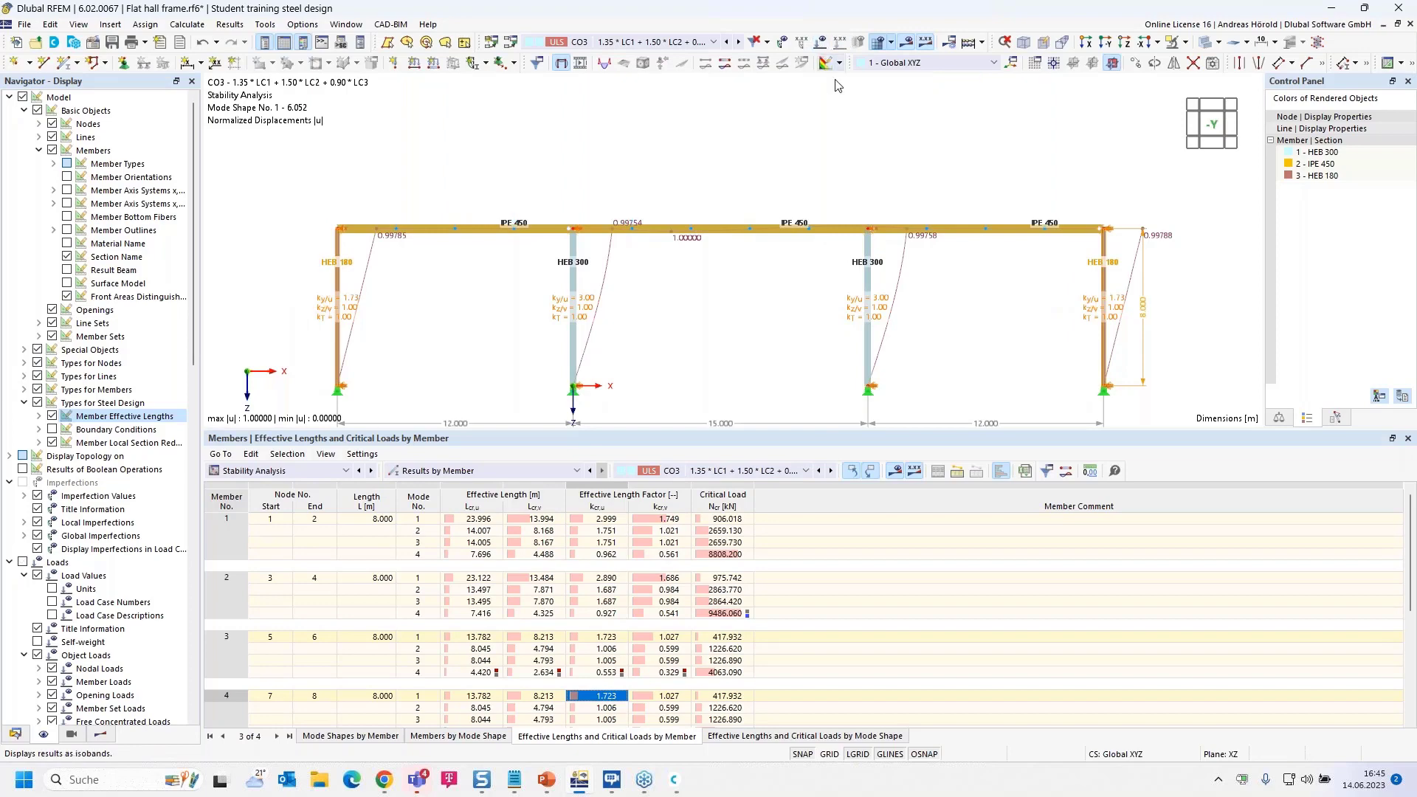
pyautogui.click(1013, 331)
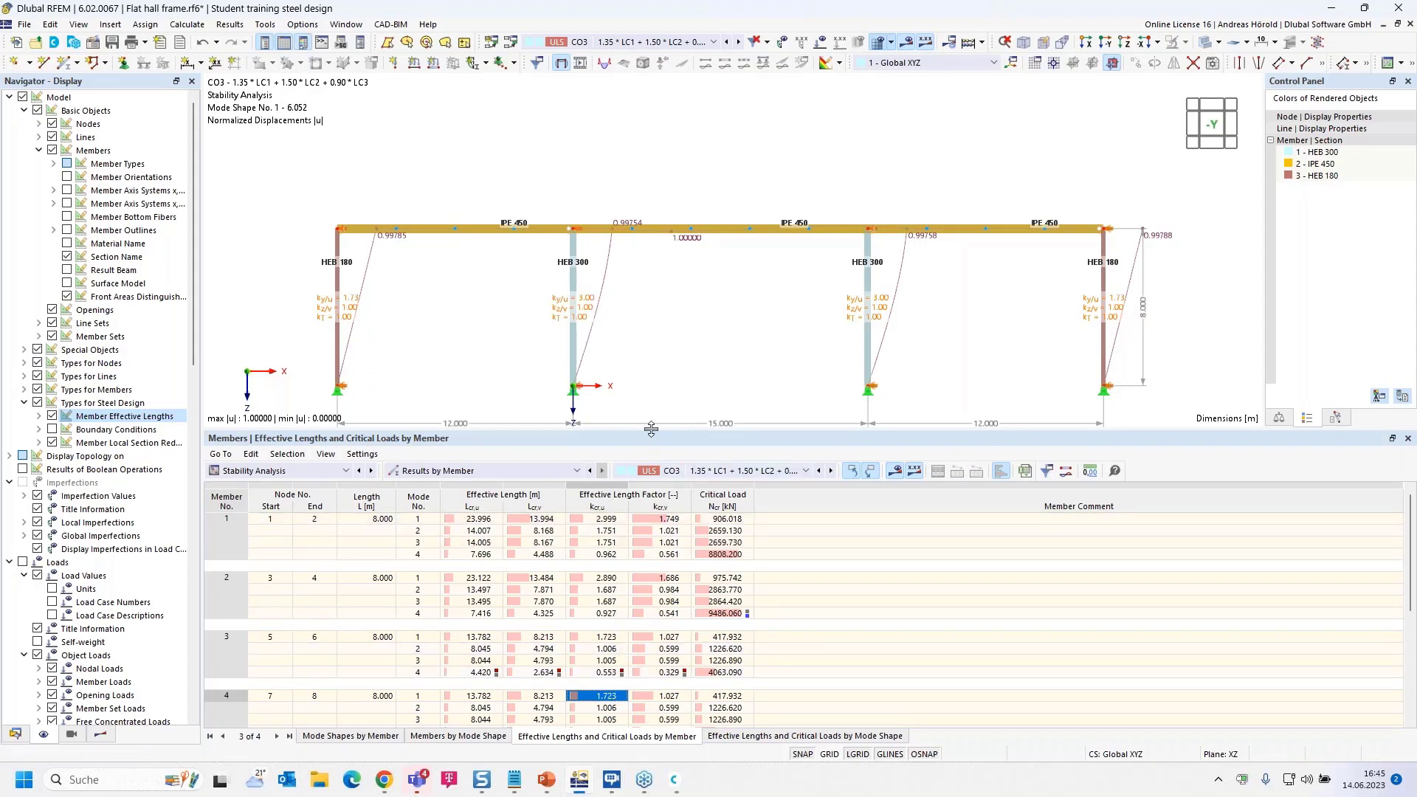
pyautogui.moveTo(650, 429); pyautogui.dragTo(659, 566)
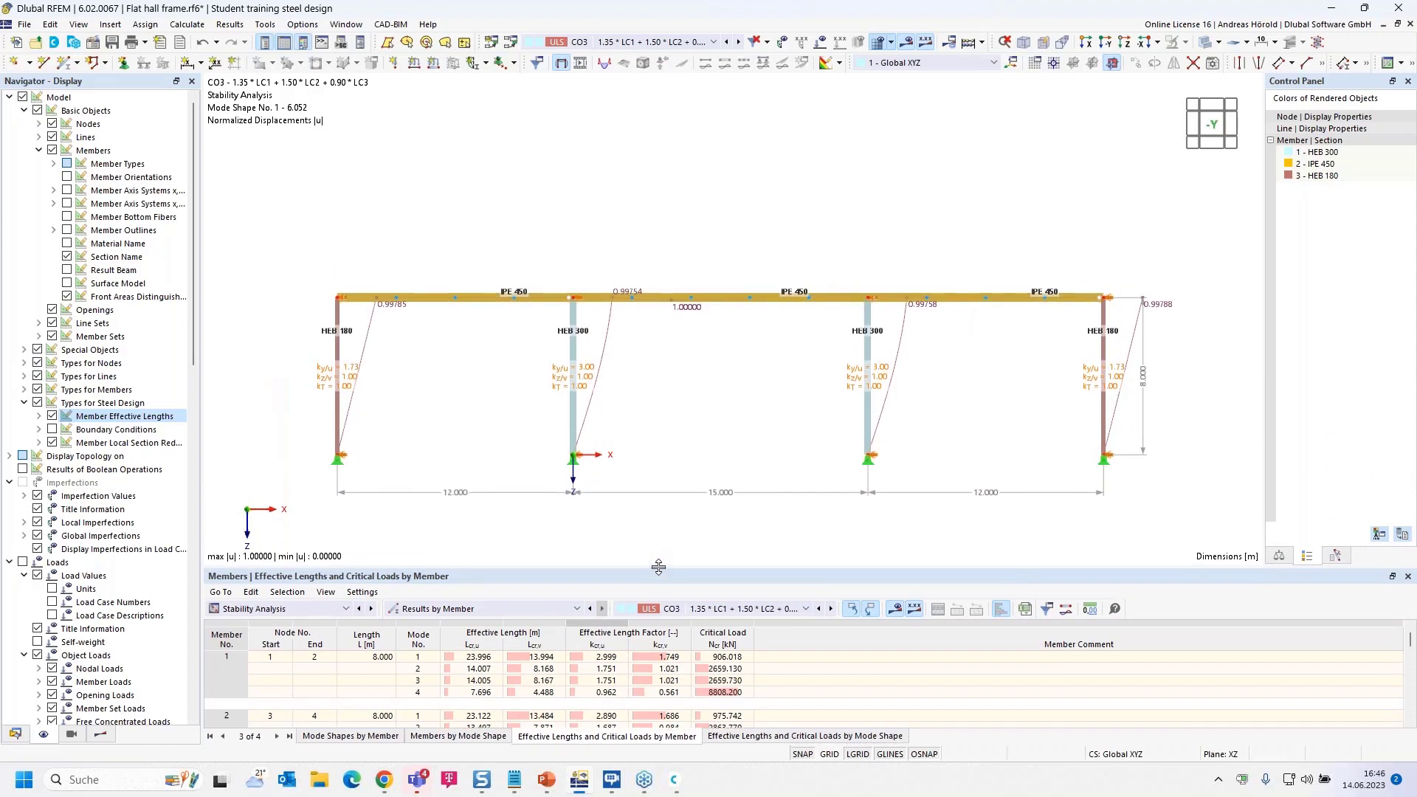
# Step: Switch design situation DS1 to combination wizard 1 with second-order (P-Δ) Picard analysis and accept deleting all results
pyautogui.click(17, 734)
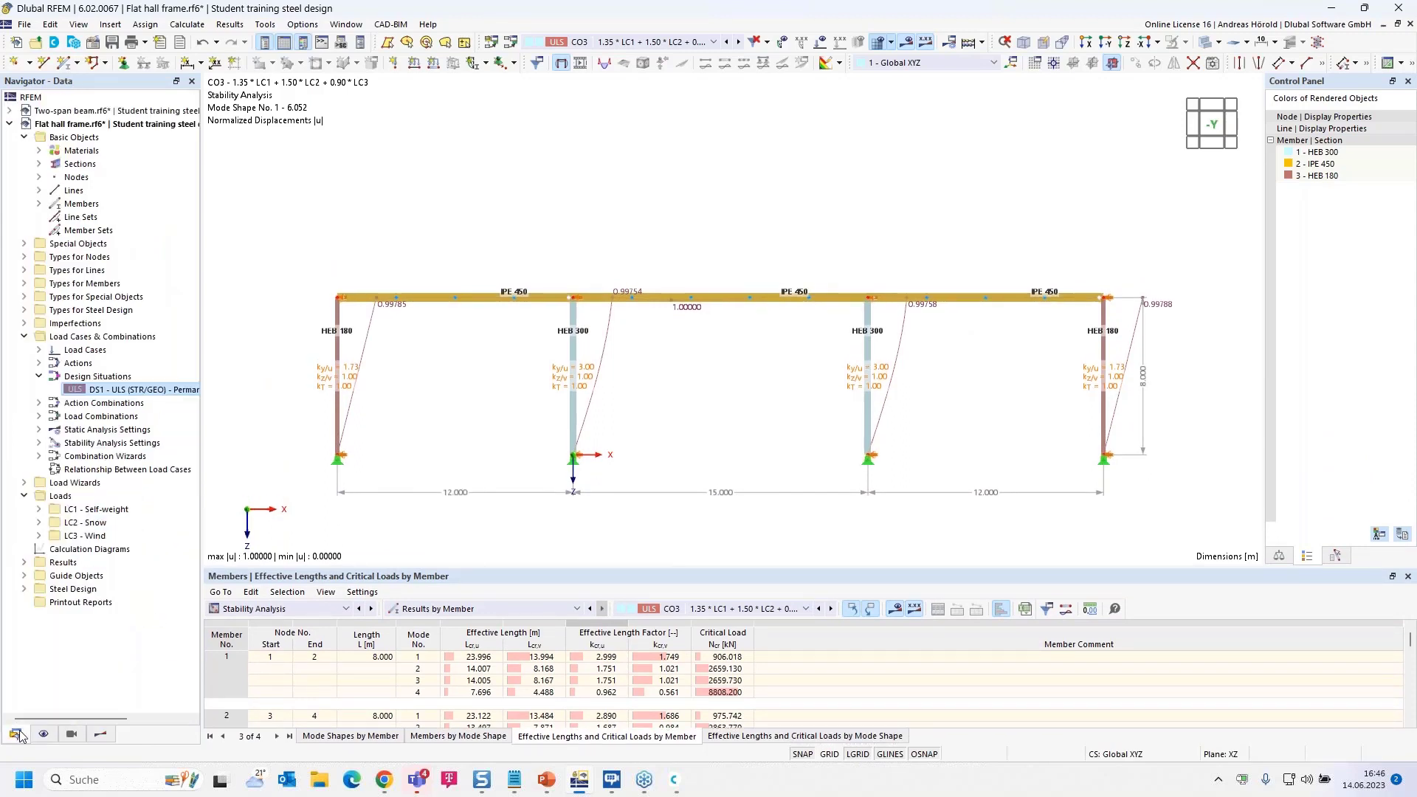
pyautogui.doubleClick(112, 394)
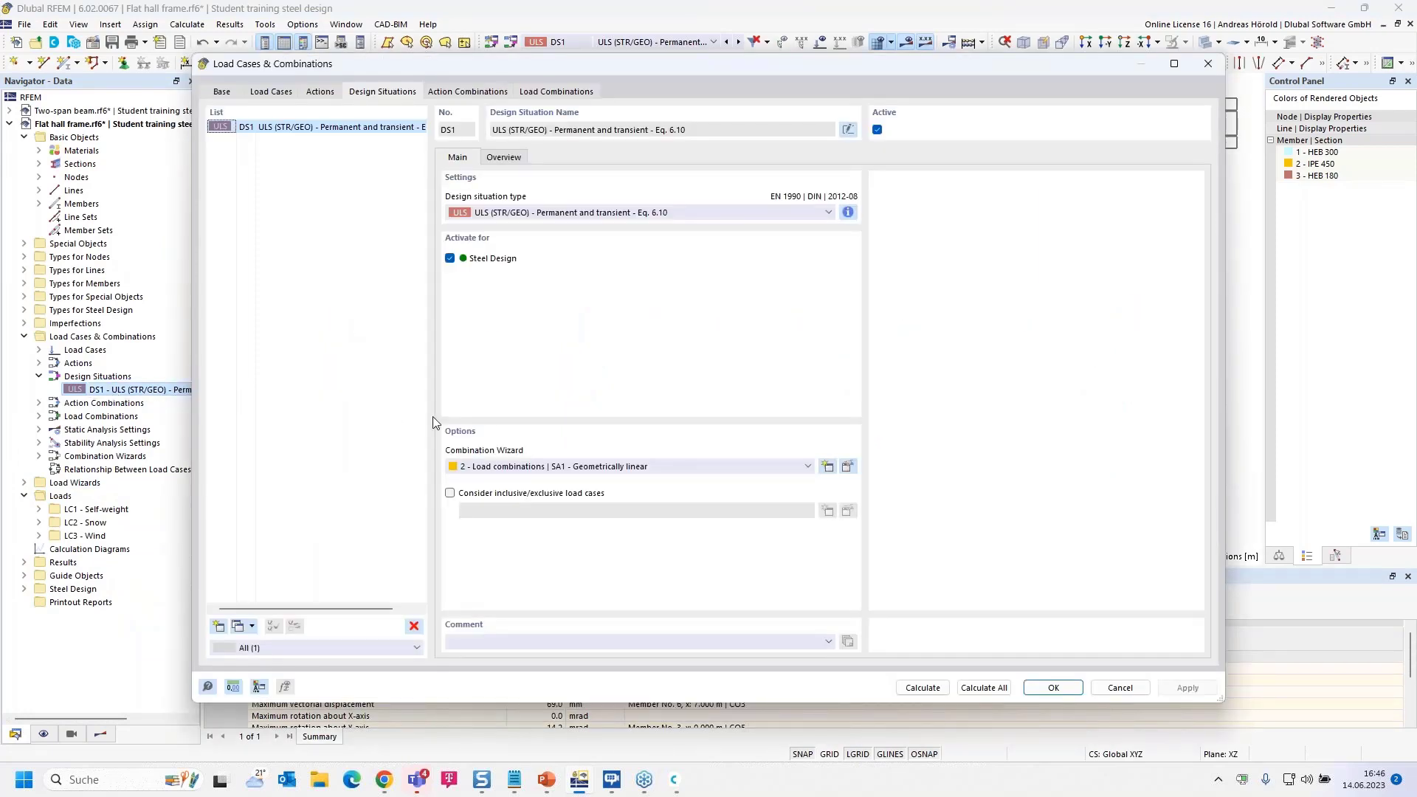
pyautogui.click(674, 469)
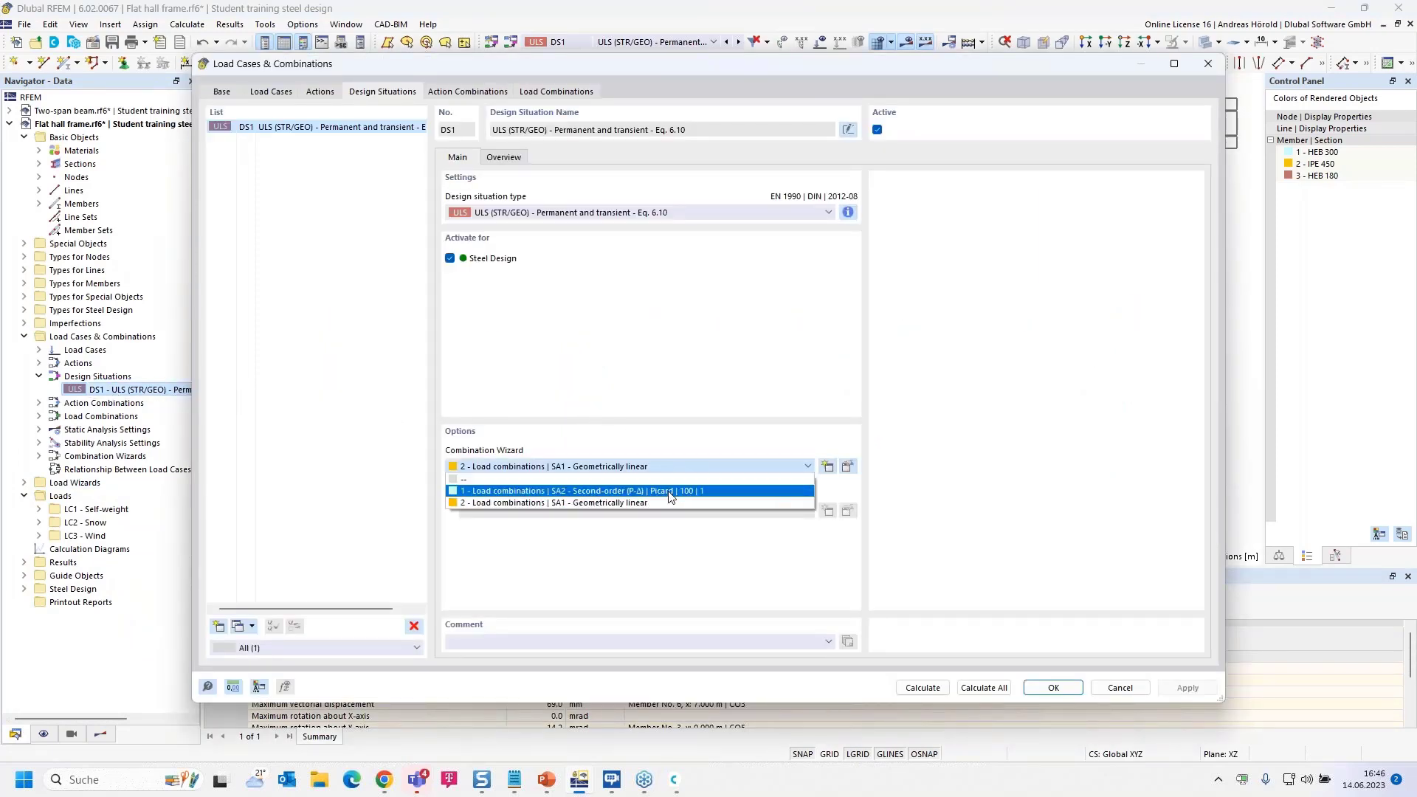
pyautogui.click(672, 492)
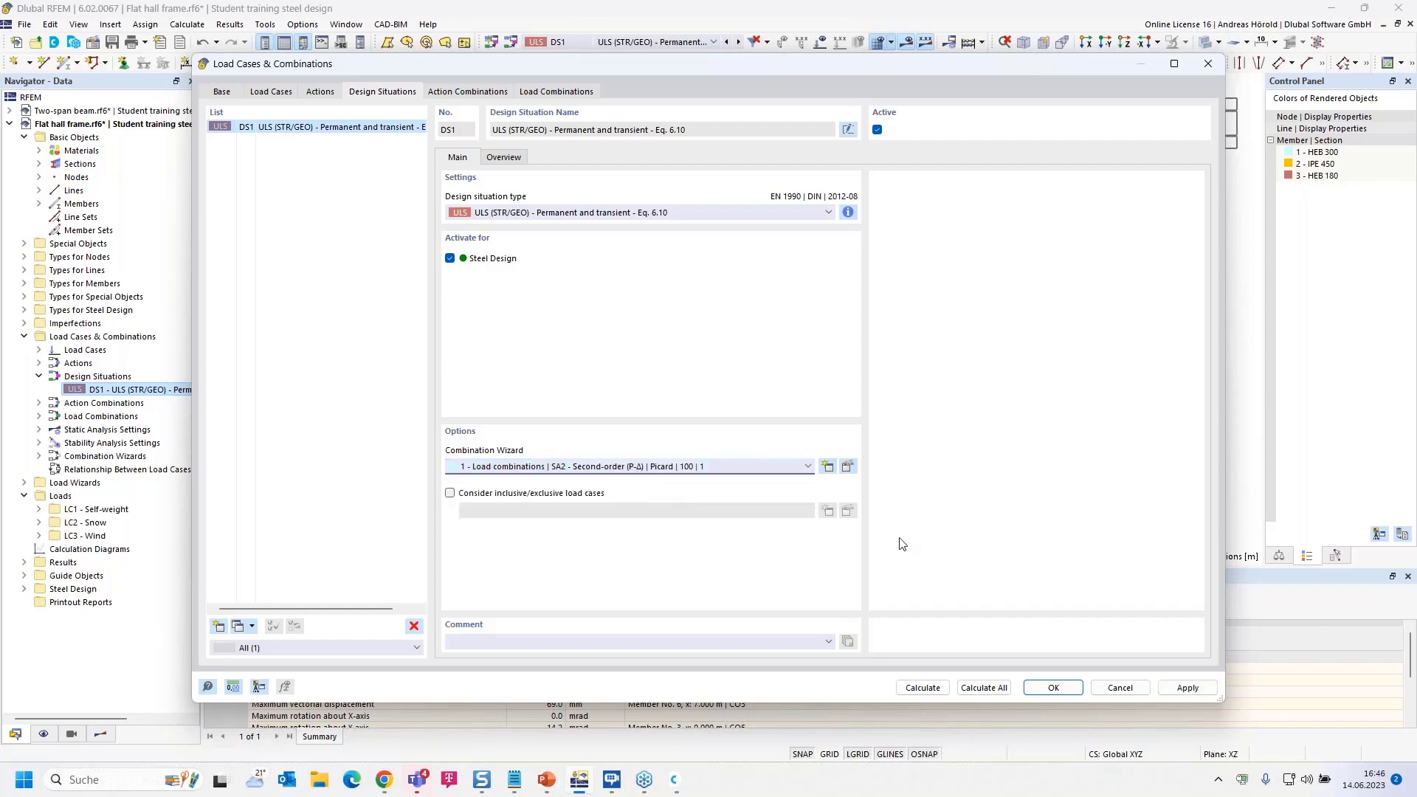
pyautogui.click(1053, 687)
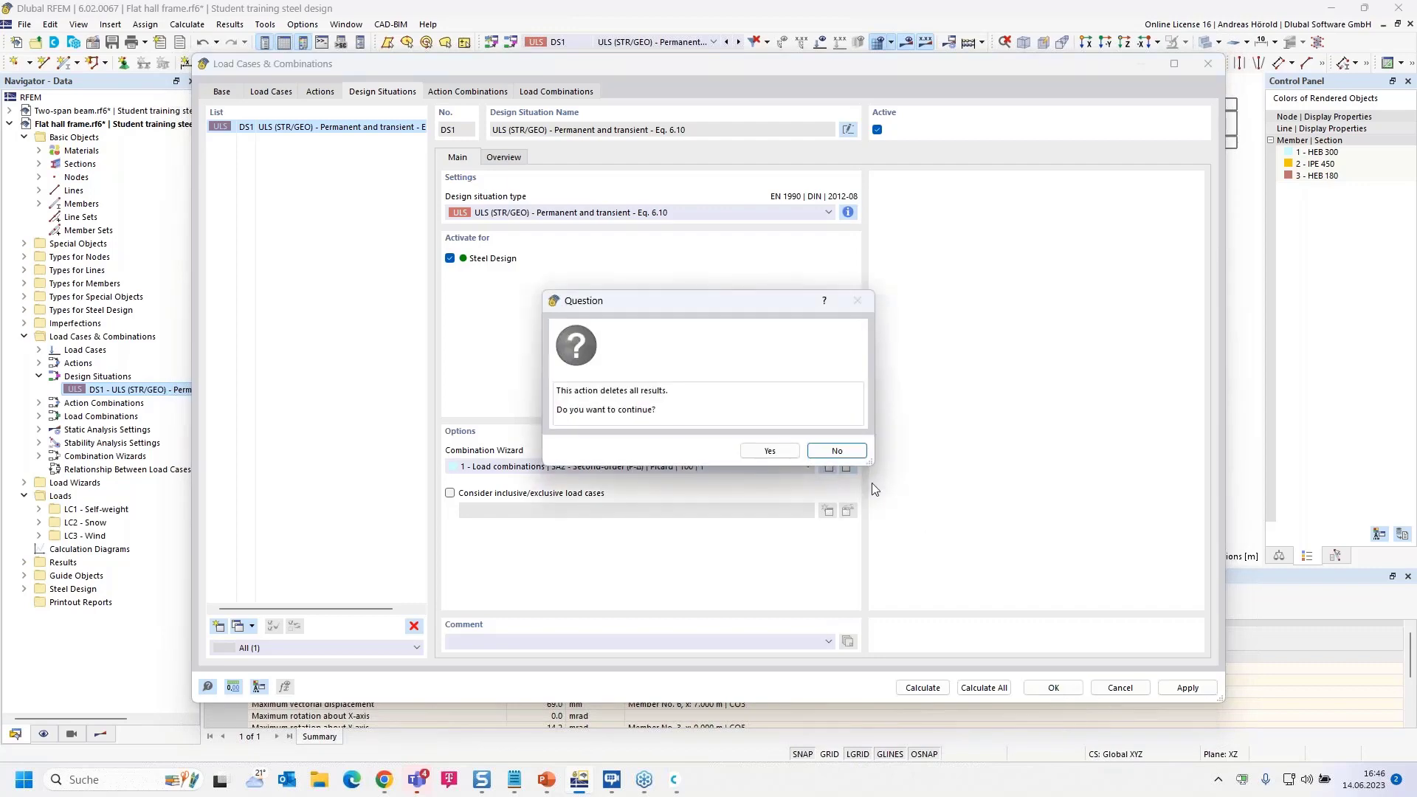
pyautogui.click(769, 451)
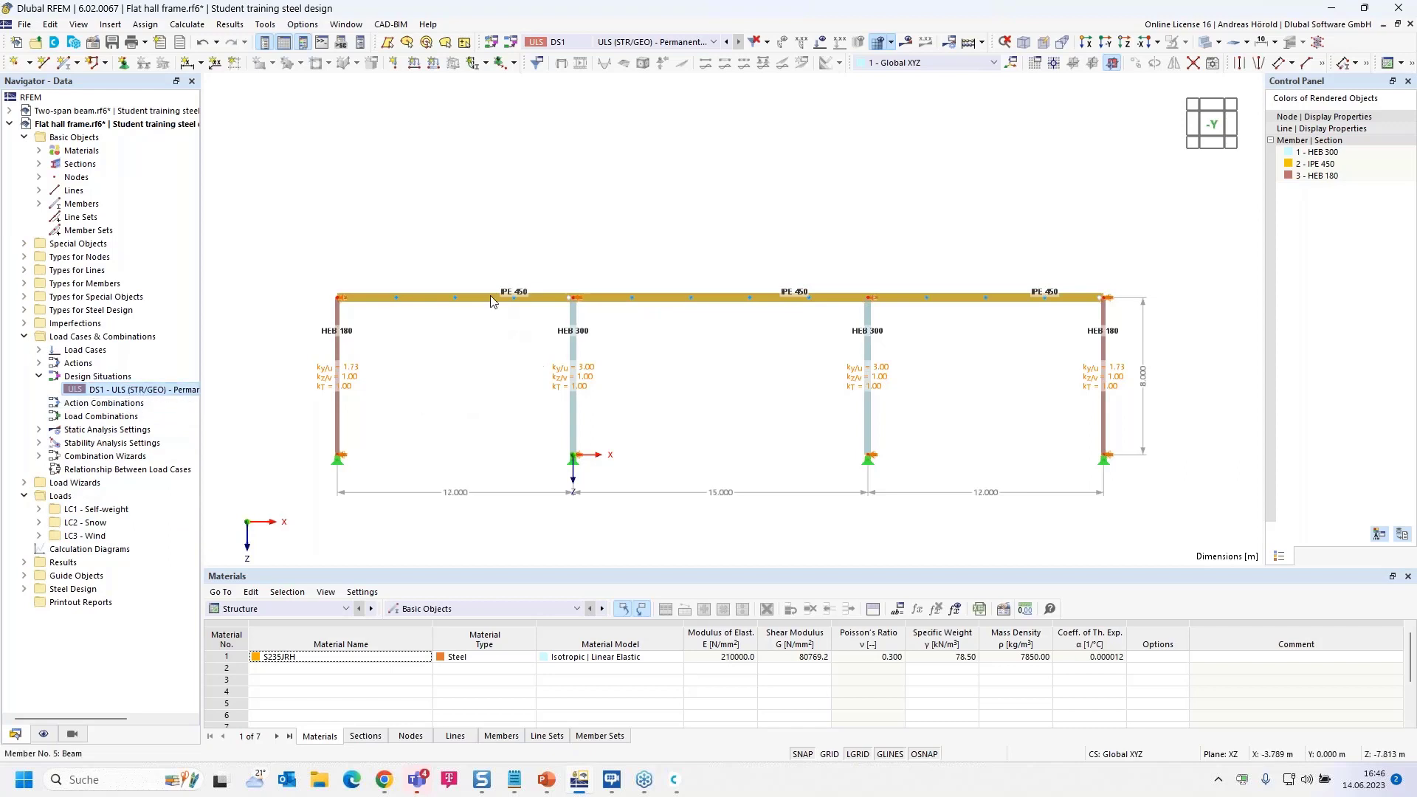
pyautogui.moveTo(485, 295)
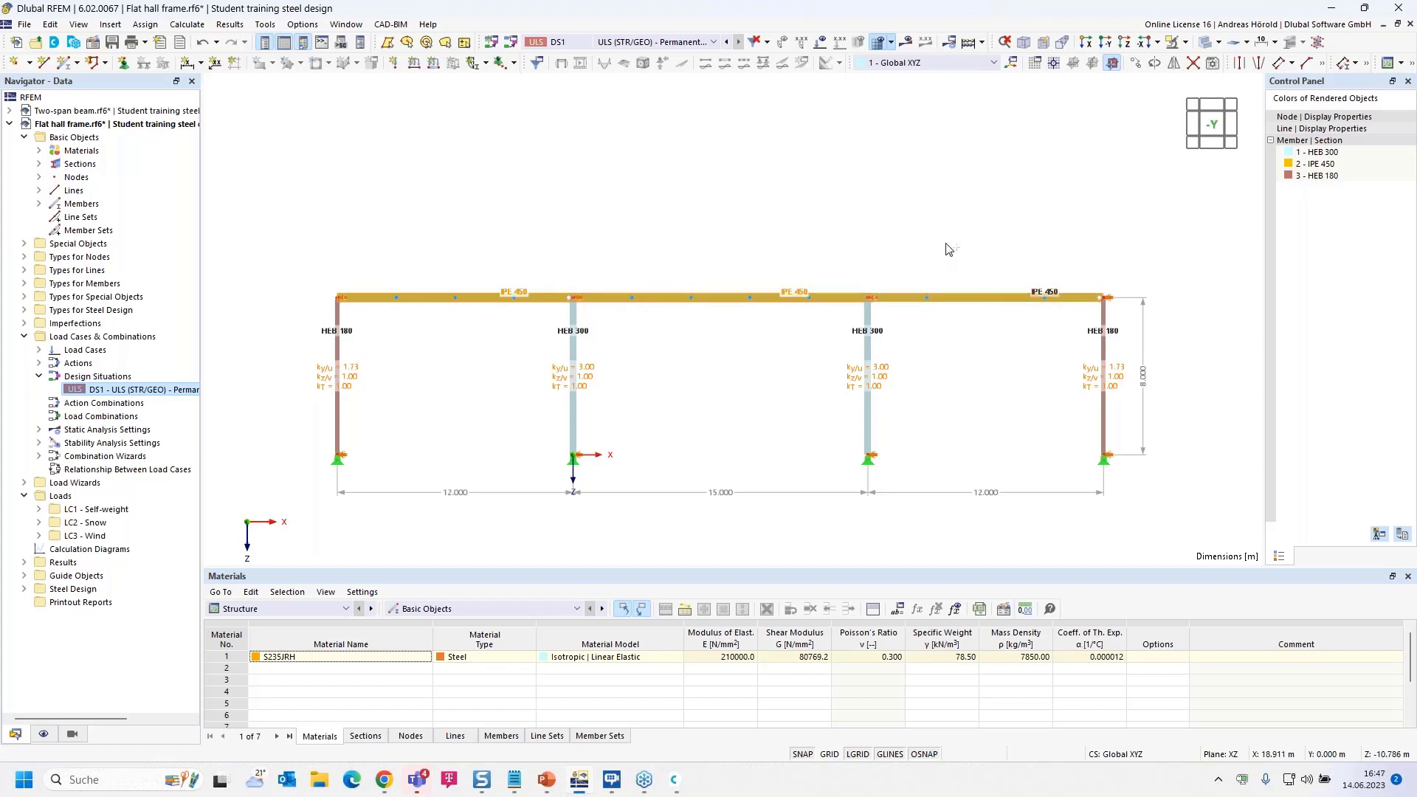
pyautogui.doubleClick(976, 304)
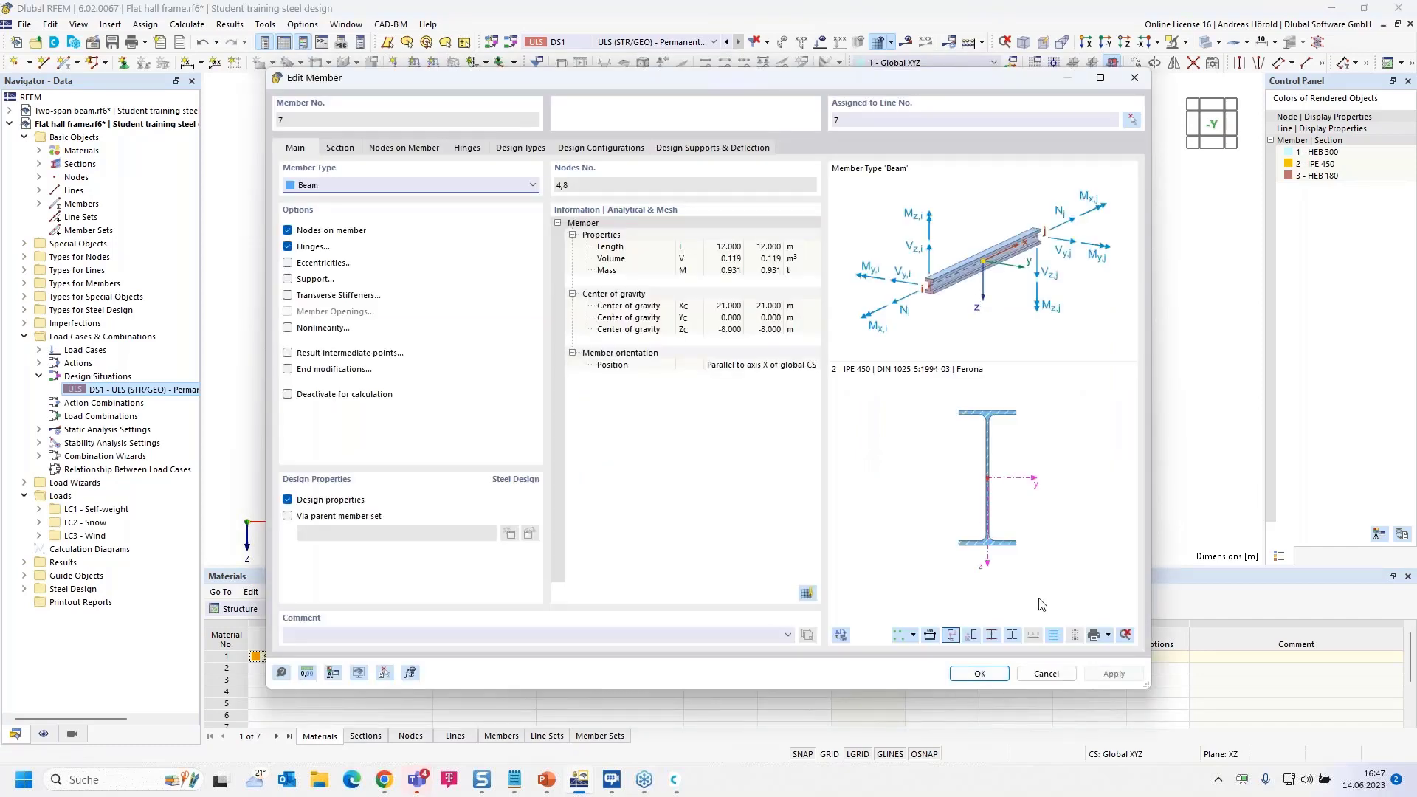
pyautogui.click(1036, 679)
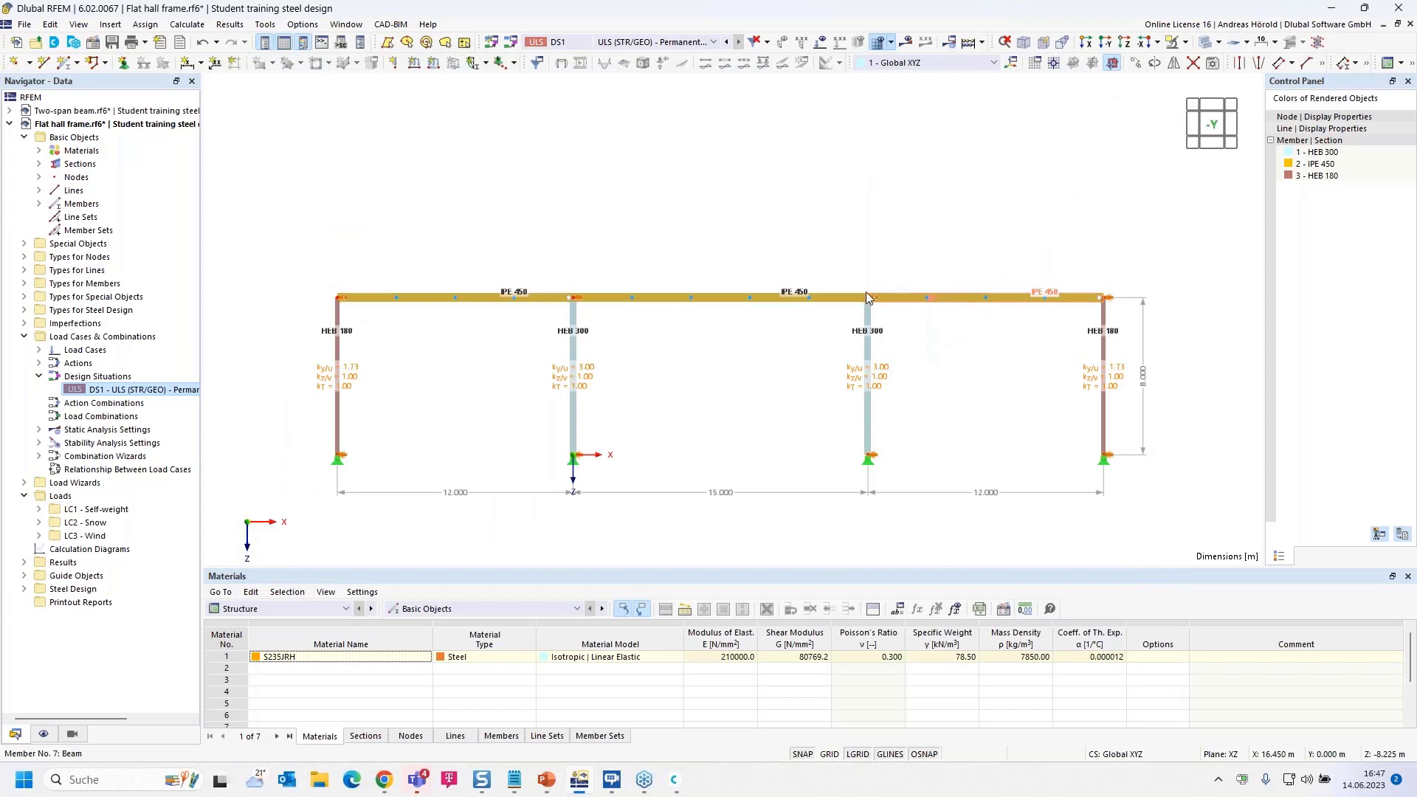
pyautogui.doubleClick(463, 295)
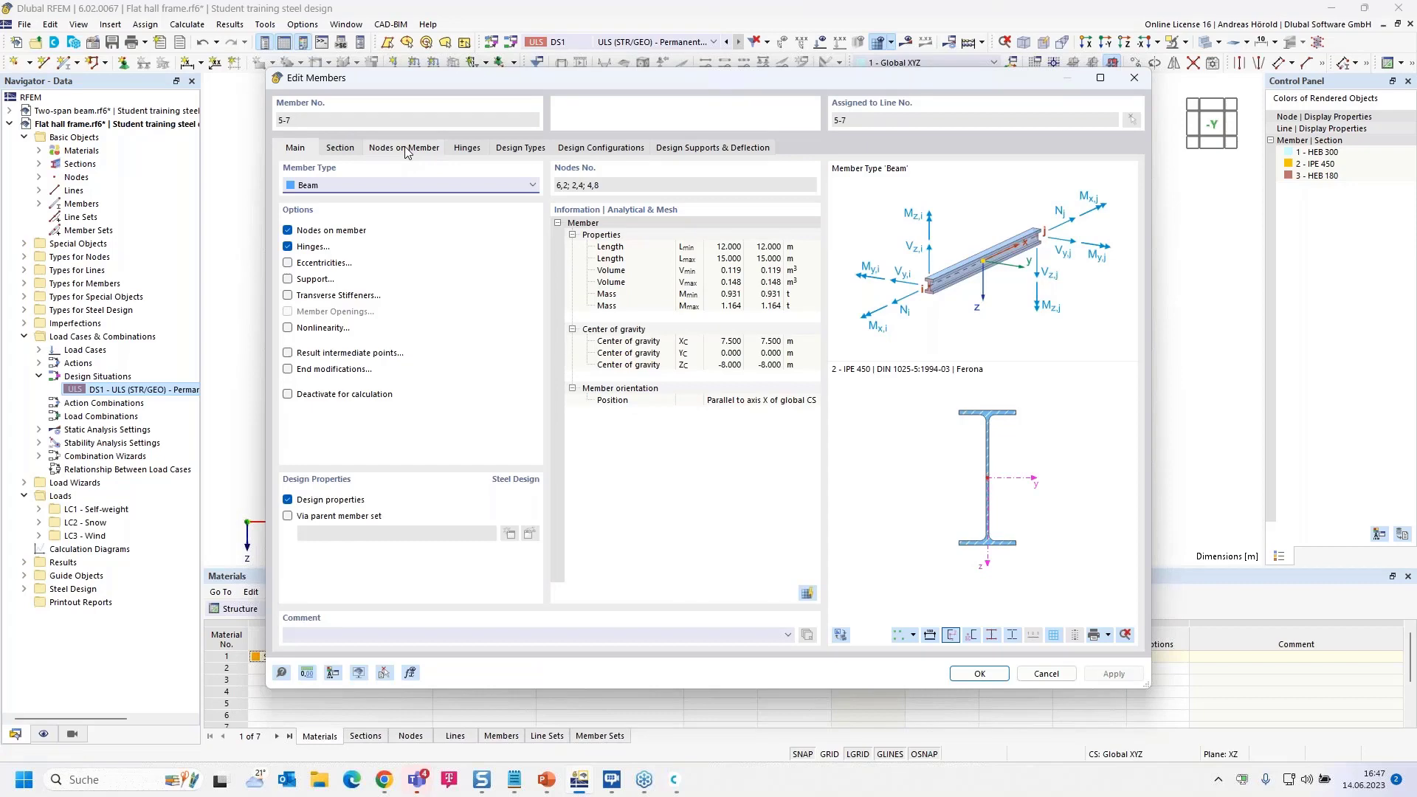
pyautogui.click(1046, 674)
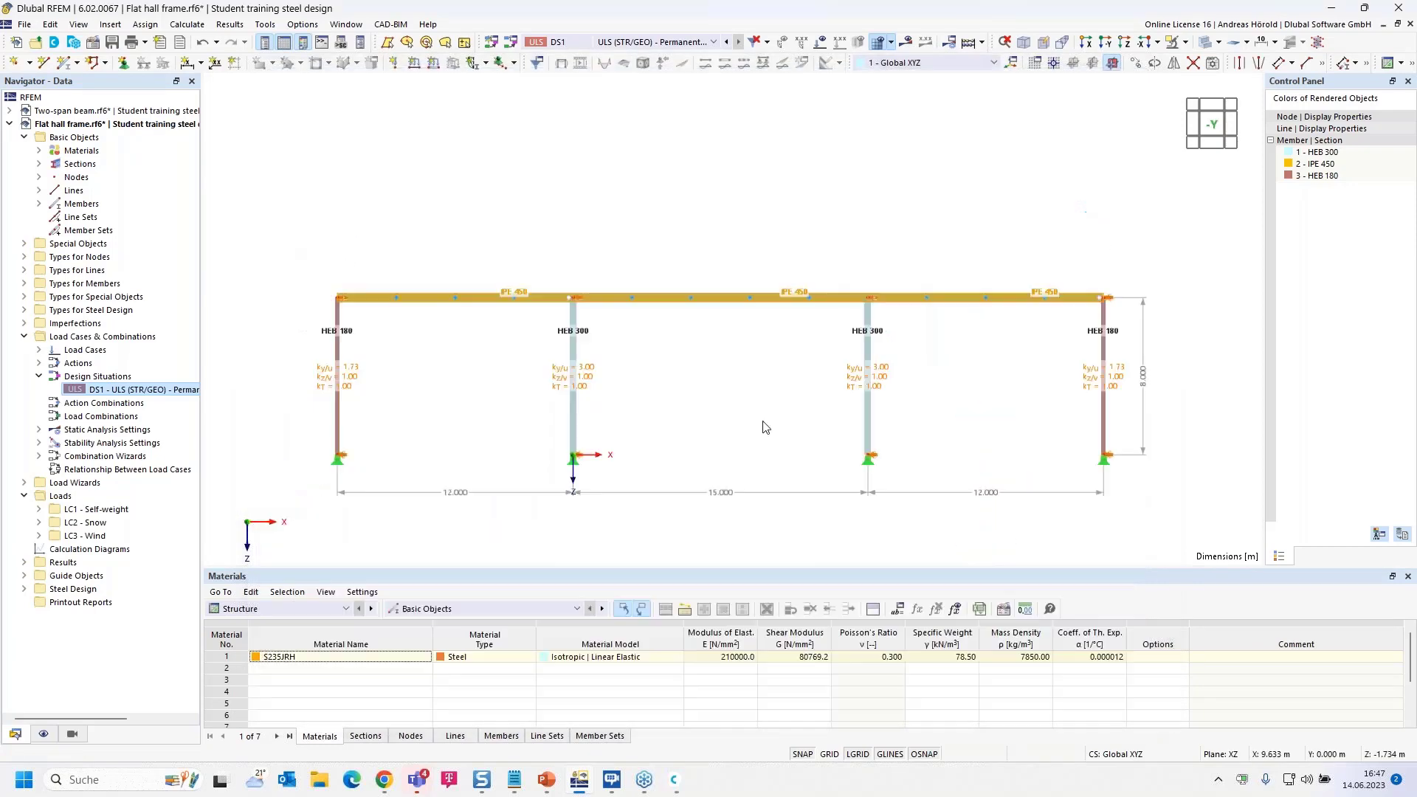
# Step: Create new steel design effective lengths for the middle IPE 450 beam and add its intermediate nodes as nodal supports
pyautogui.doubleClick(734, 304)
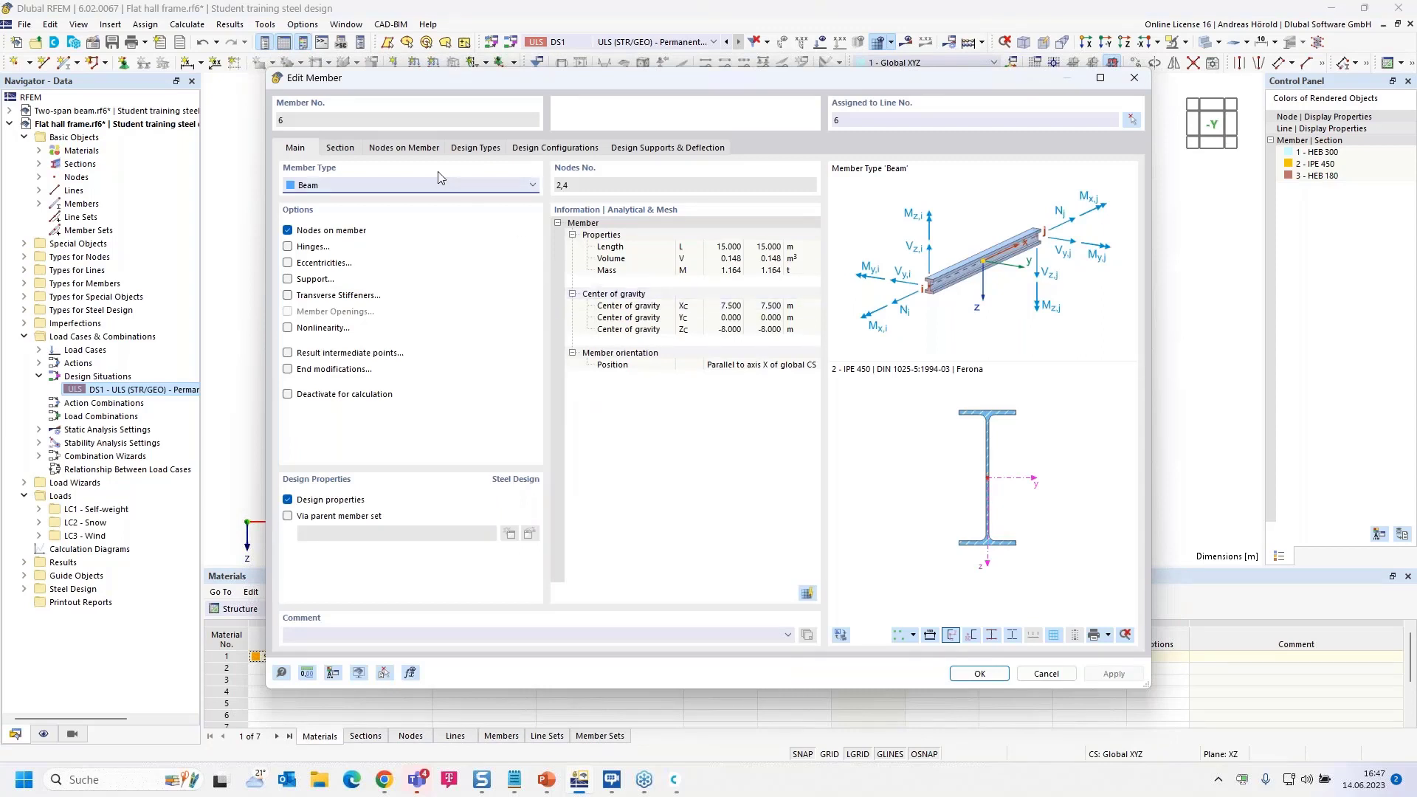
pyautogui.click(476, 149)
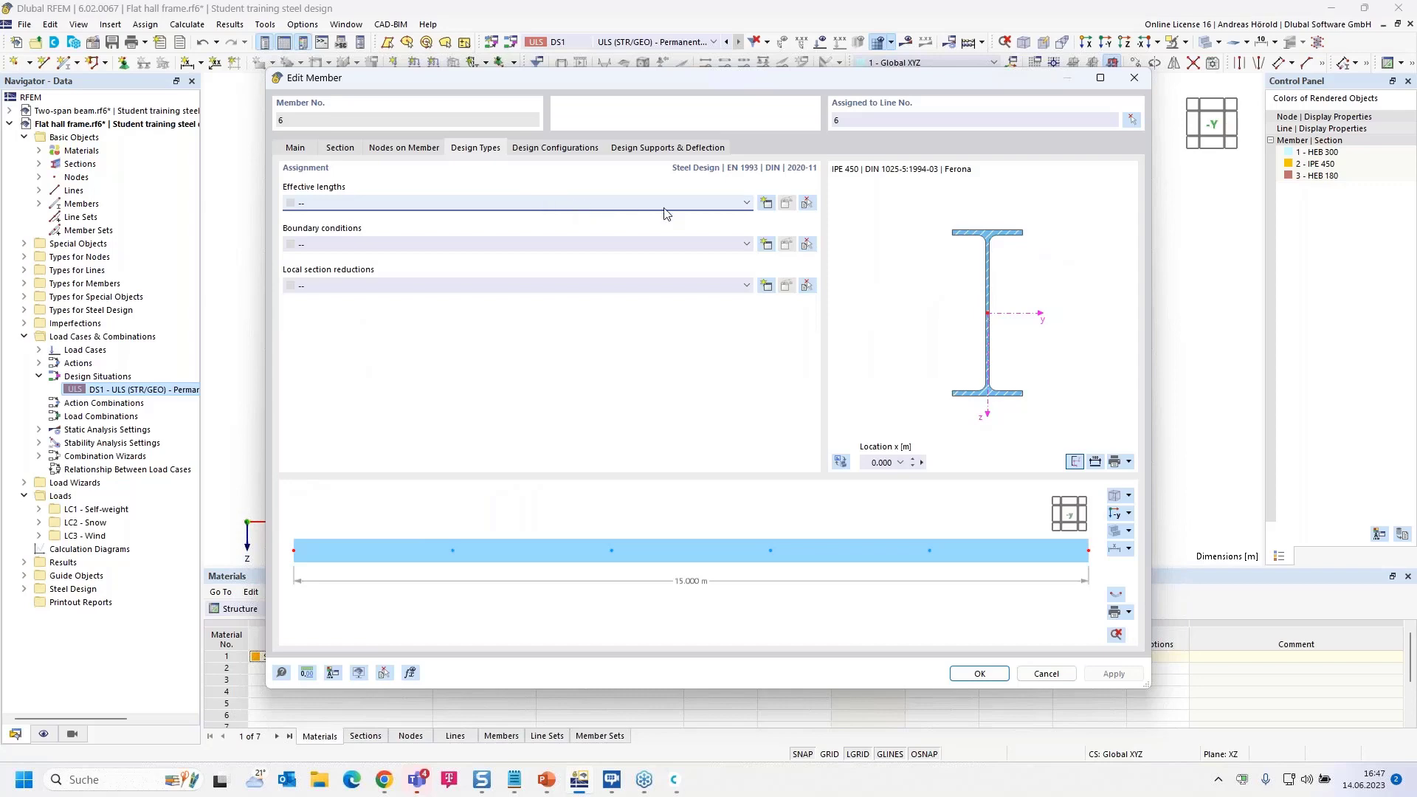
pyautogui.click(767, 204)
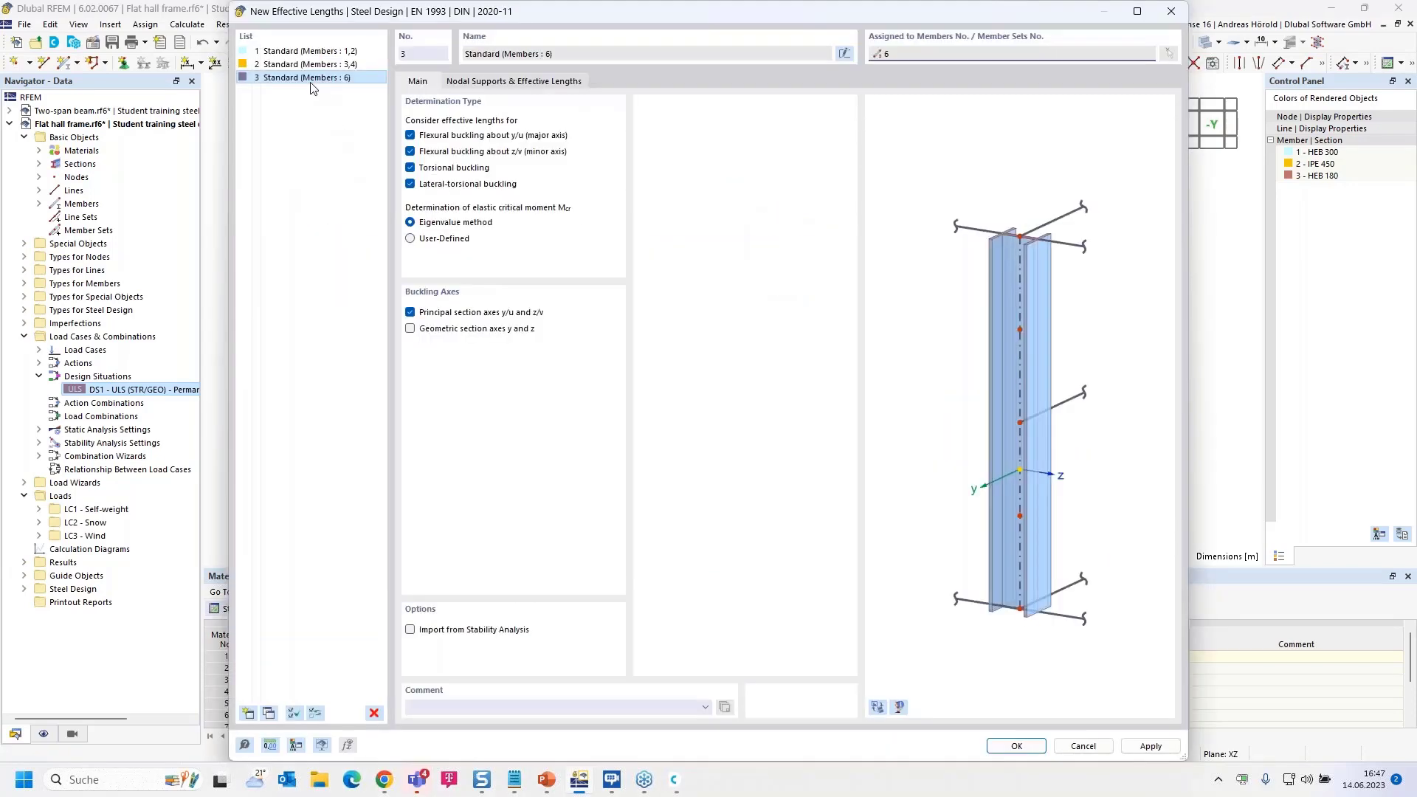
pyautogui.click(503, 83)
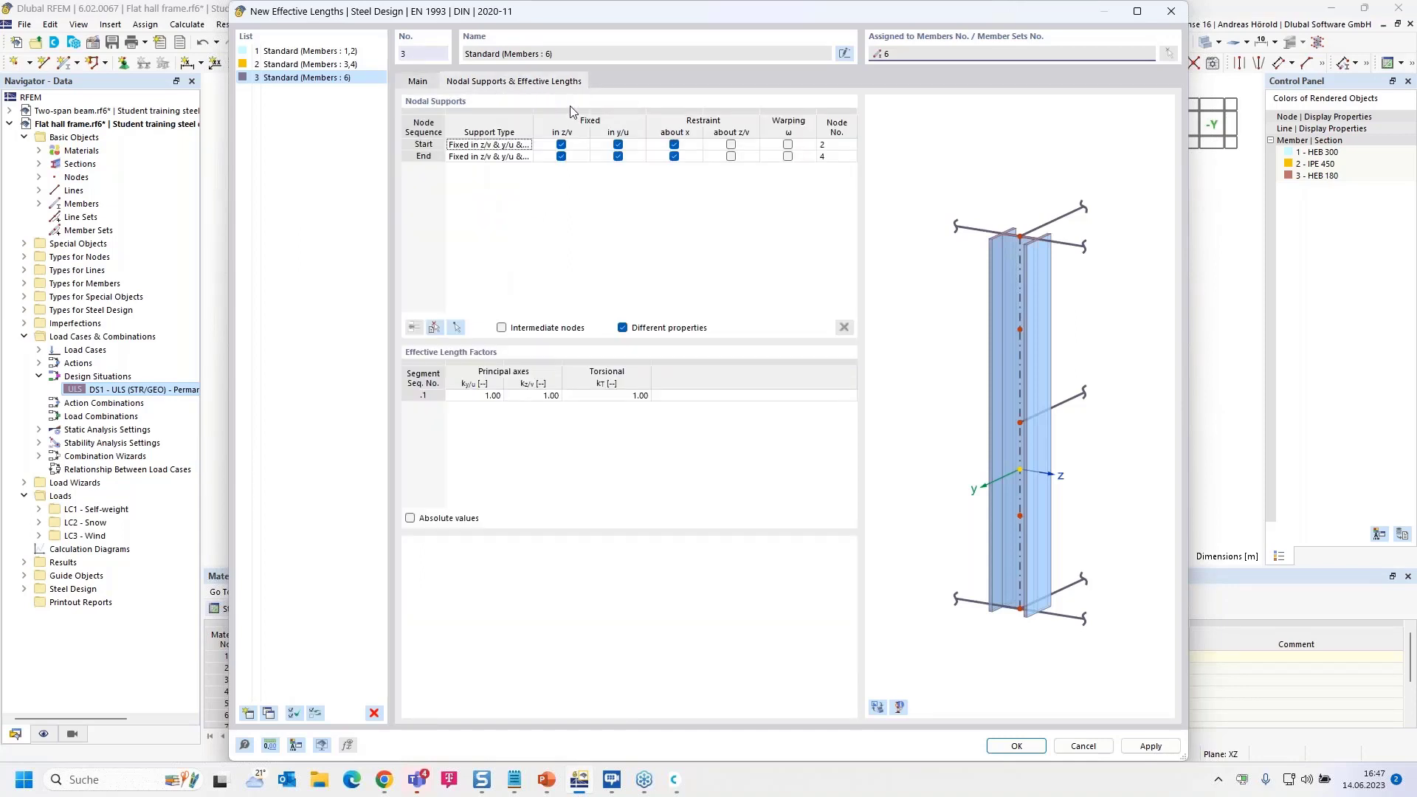
pyautogui.click(434, 329)
pyautogui.click(683, 298)
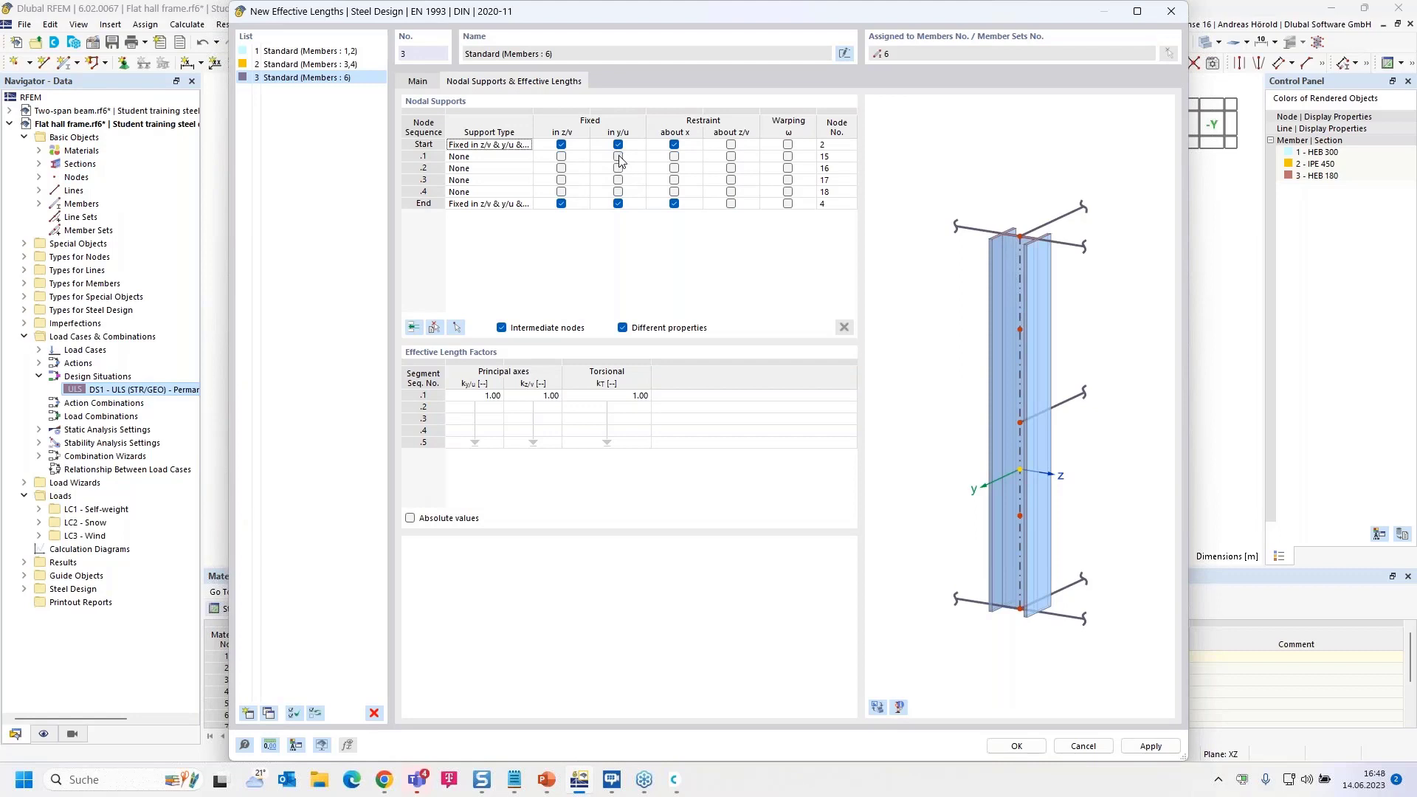
# Step: Fix the four intermediate nodes 15 to 18 of the middle beam in y/u
pyautogui.click(618, 157)
pyautogui.click(619, 168)
pyautogui.click(618, 181)
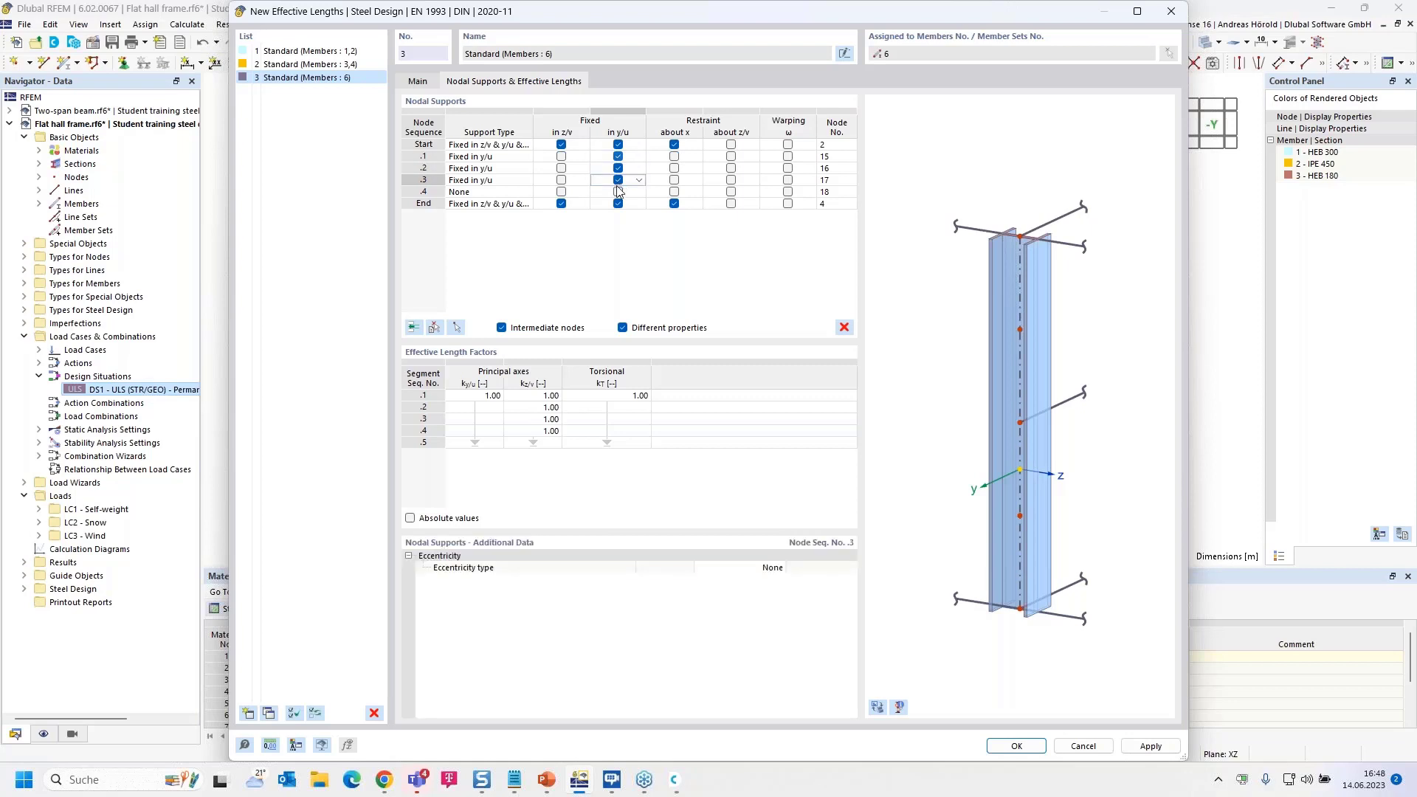
pyautogui.click(620, 192)
pyautogui.click(618, 192)
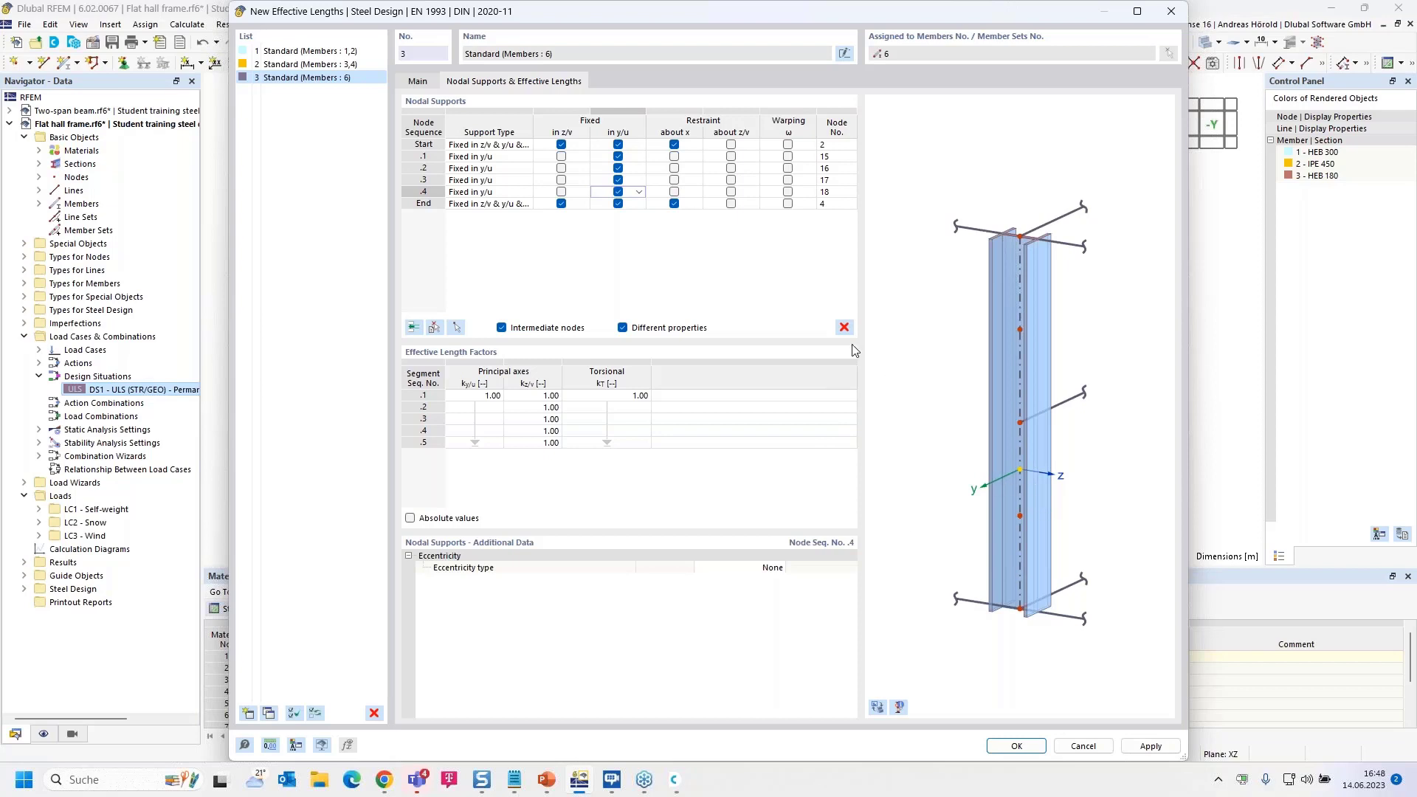
# Step: Set the eccentricity of all four intermediate supports to the upper flange and apply the effective lengths to the middle beam
pyautogui.click(639, 157)
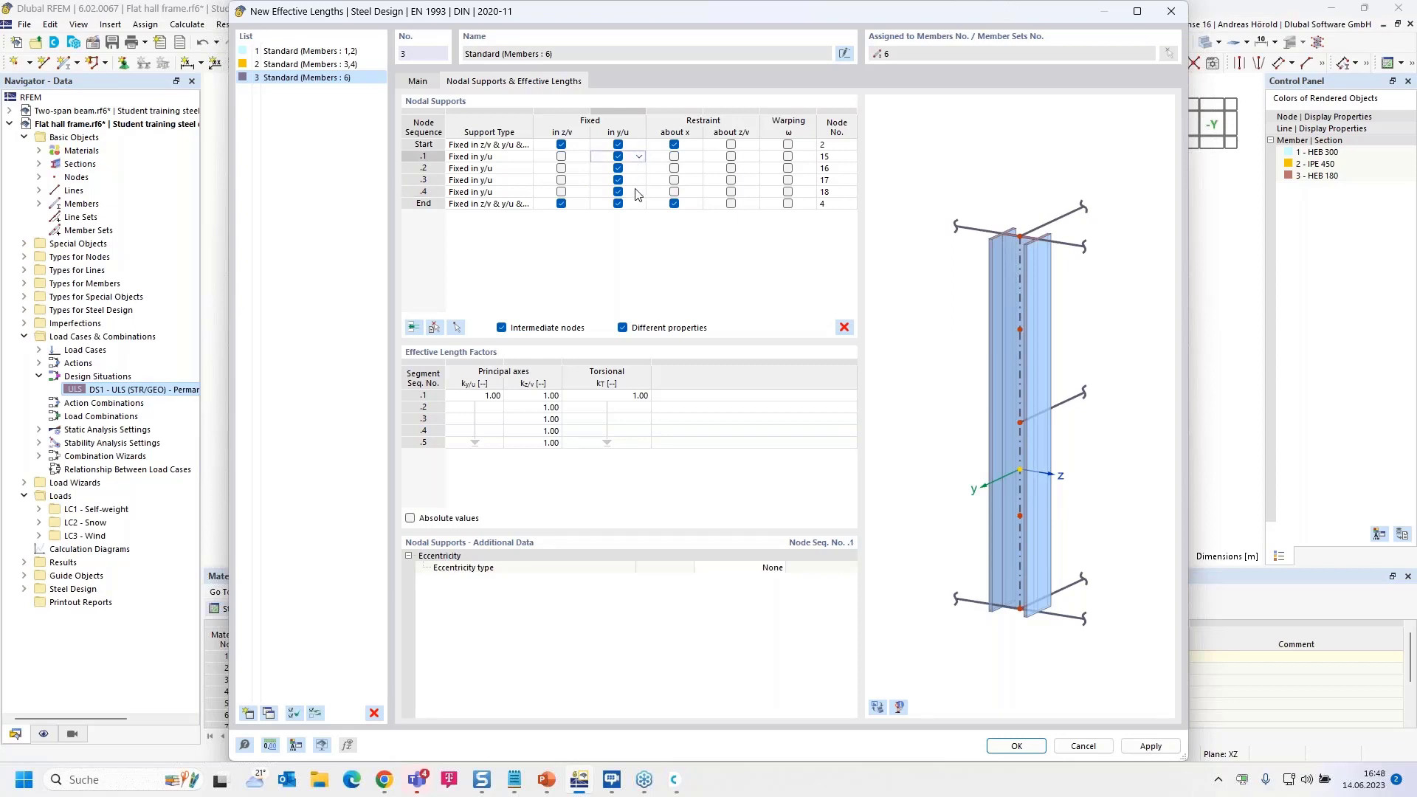
pyautogui.keyDown('shift'); pyautogui.click(636, 192); pyautogui.keyUp('shift')
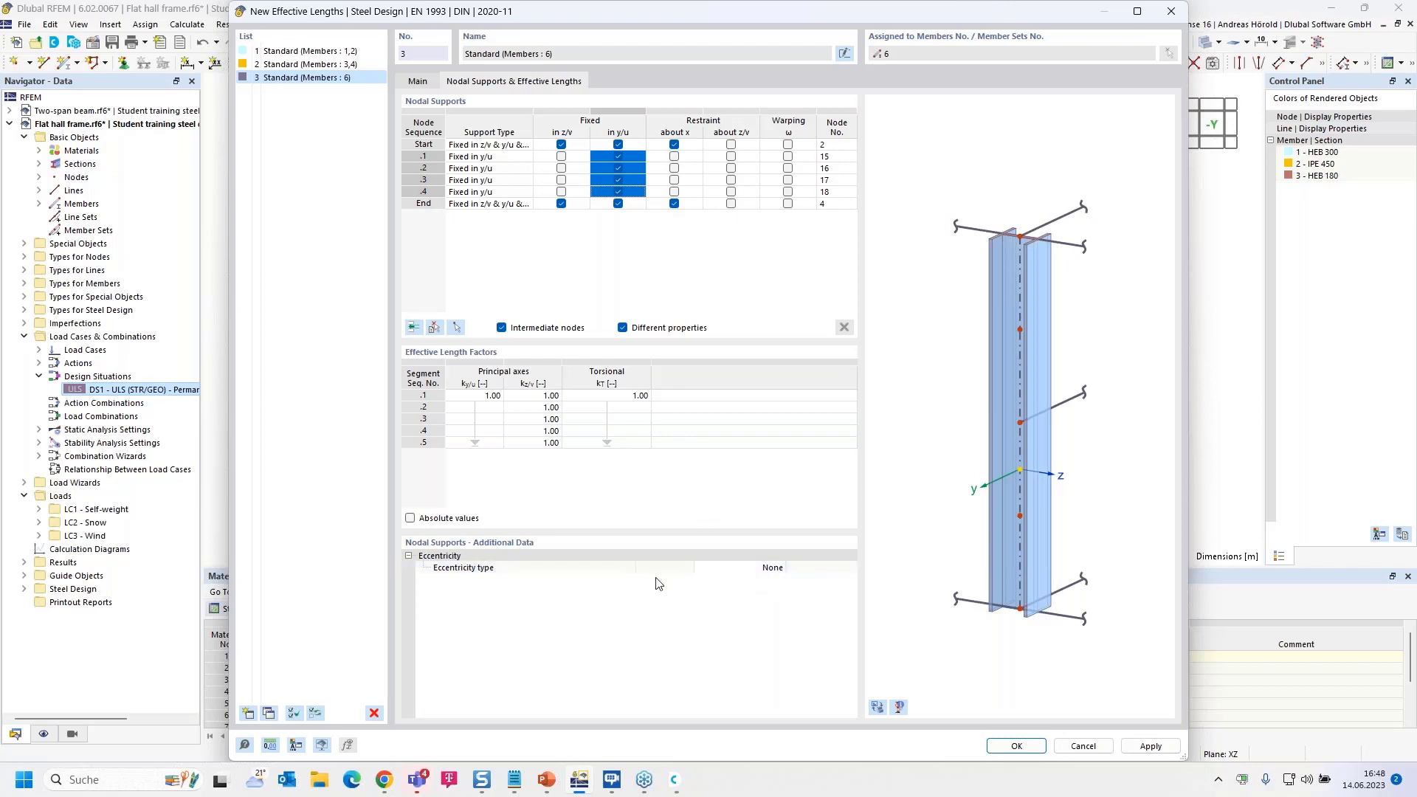
pyautogui.click(760, 567)
pyautogui.click(779, 567)
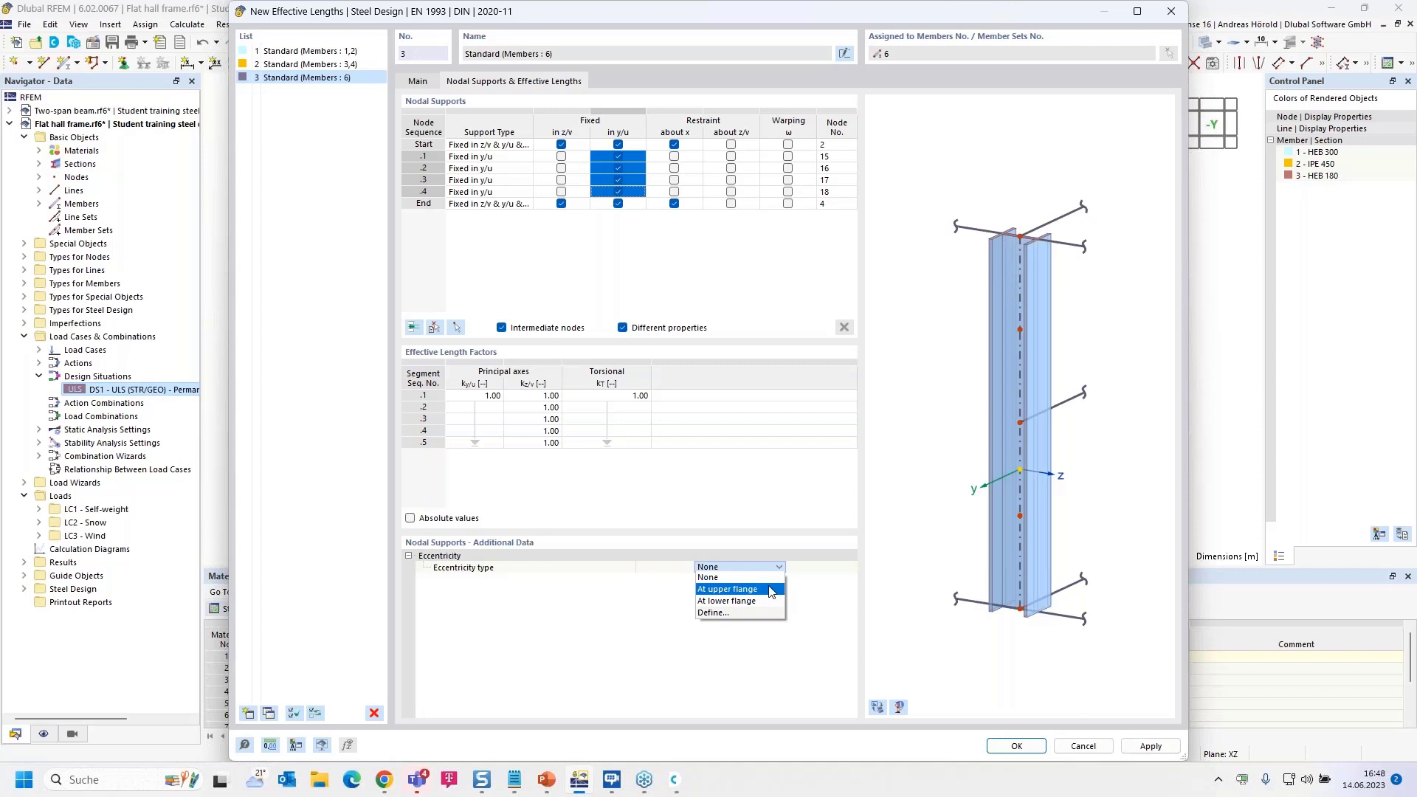
pyautogui.click(771, 592)
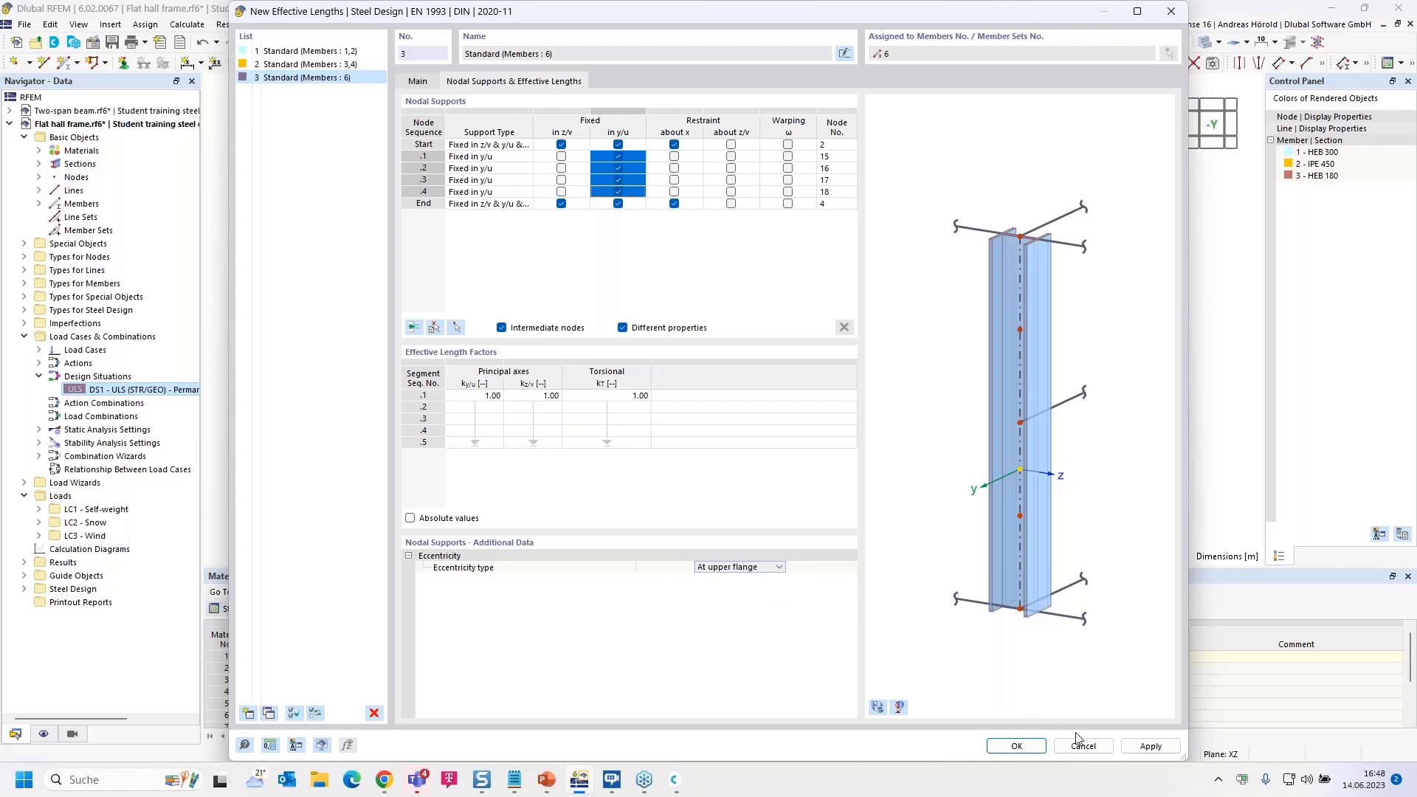
pyautogui.click(1019, 746)
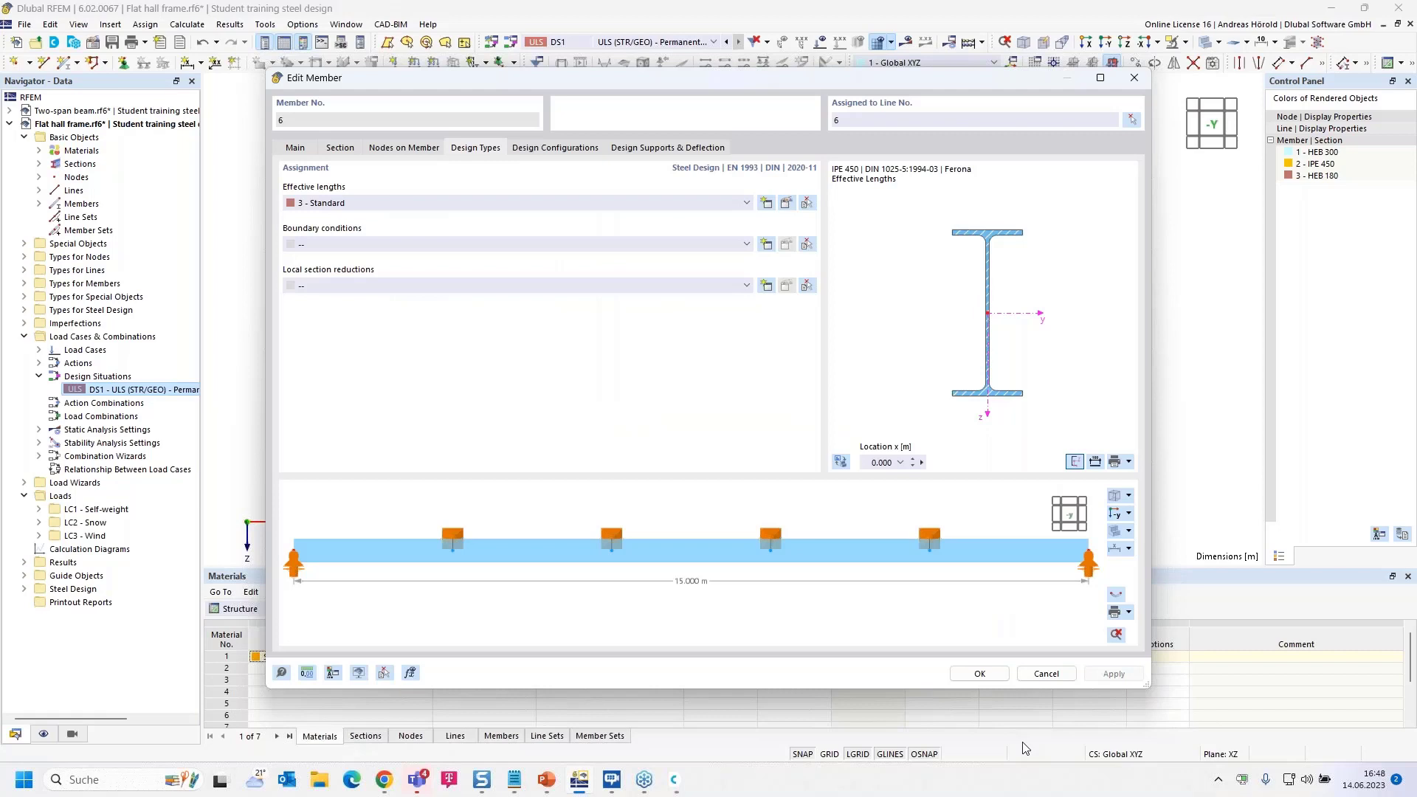
pyautogui.keyDown('ctrl'); pyautogui.moveTo(909, 586); pyautogui.dragTo(759, 594, button='middle'); pyautogui.keyUp('ctrl')
pyautogui.click(978, 675)
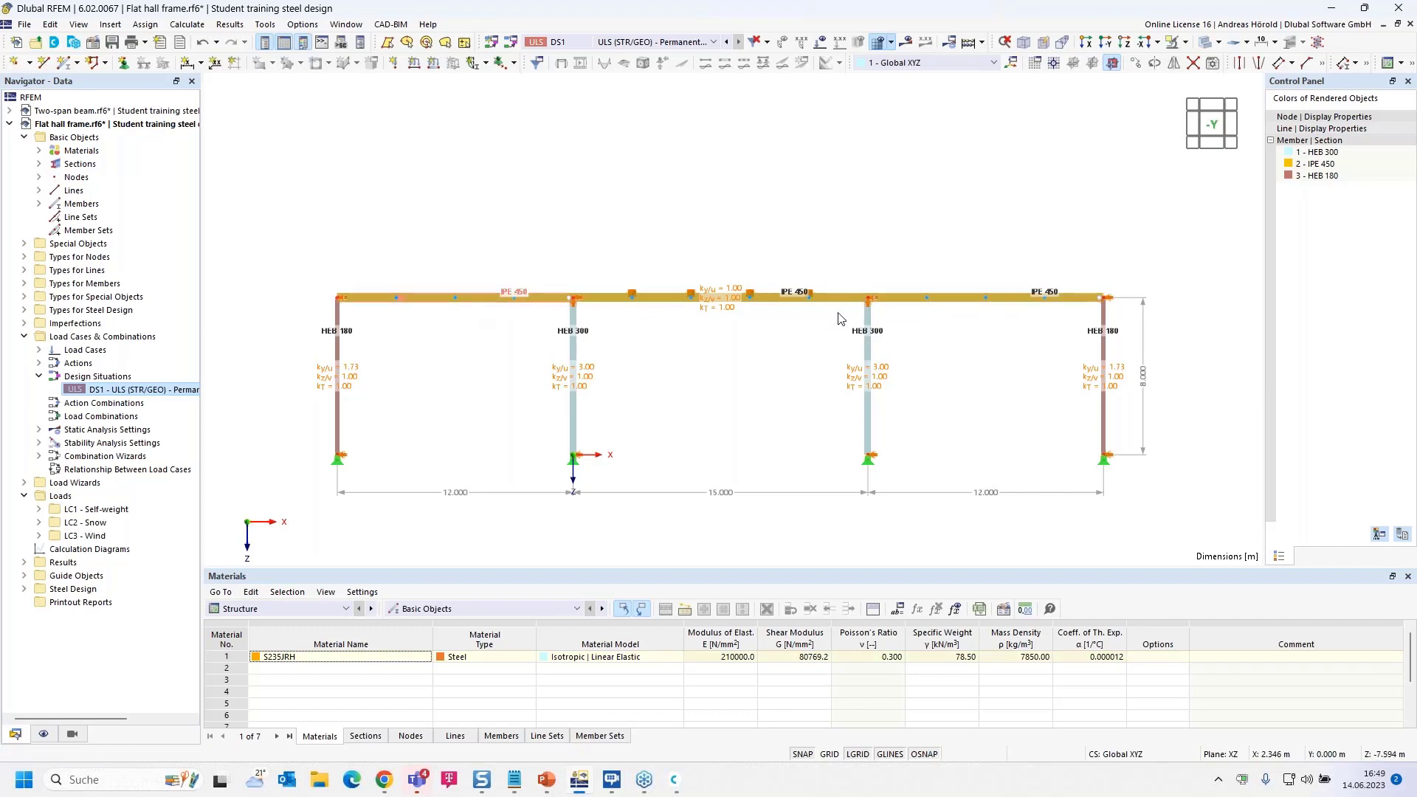
# Step: Assign effective lengths 3 - Standard to the two outer IPE 450 beams, members 5 and 7, and check the supports in the preview
pyautogui.doubleClick(974, 304)
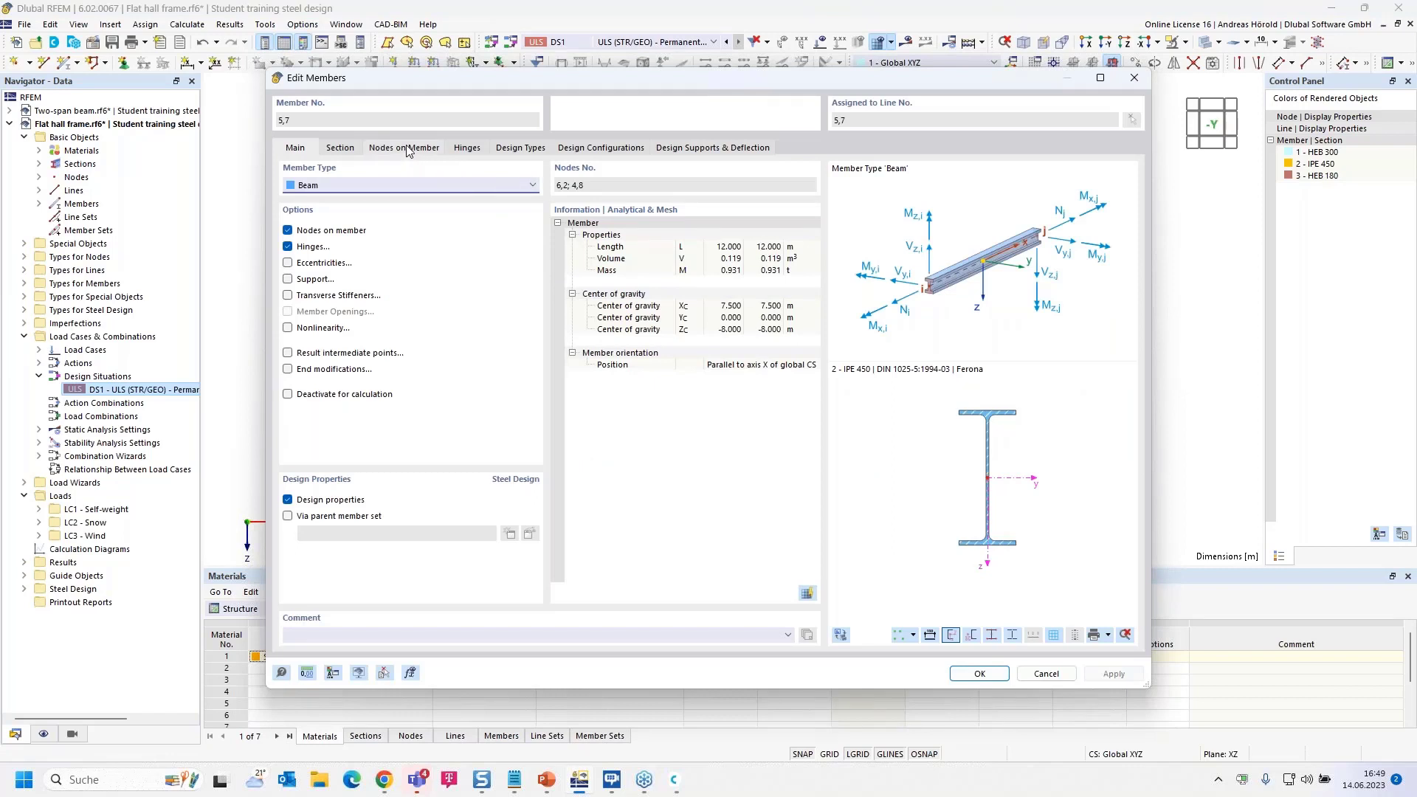
pyautogui.click(533, 151)
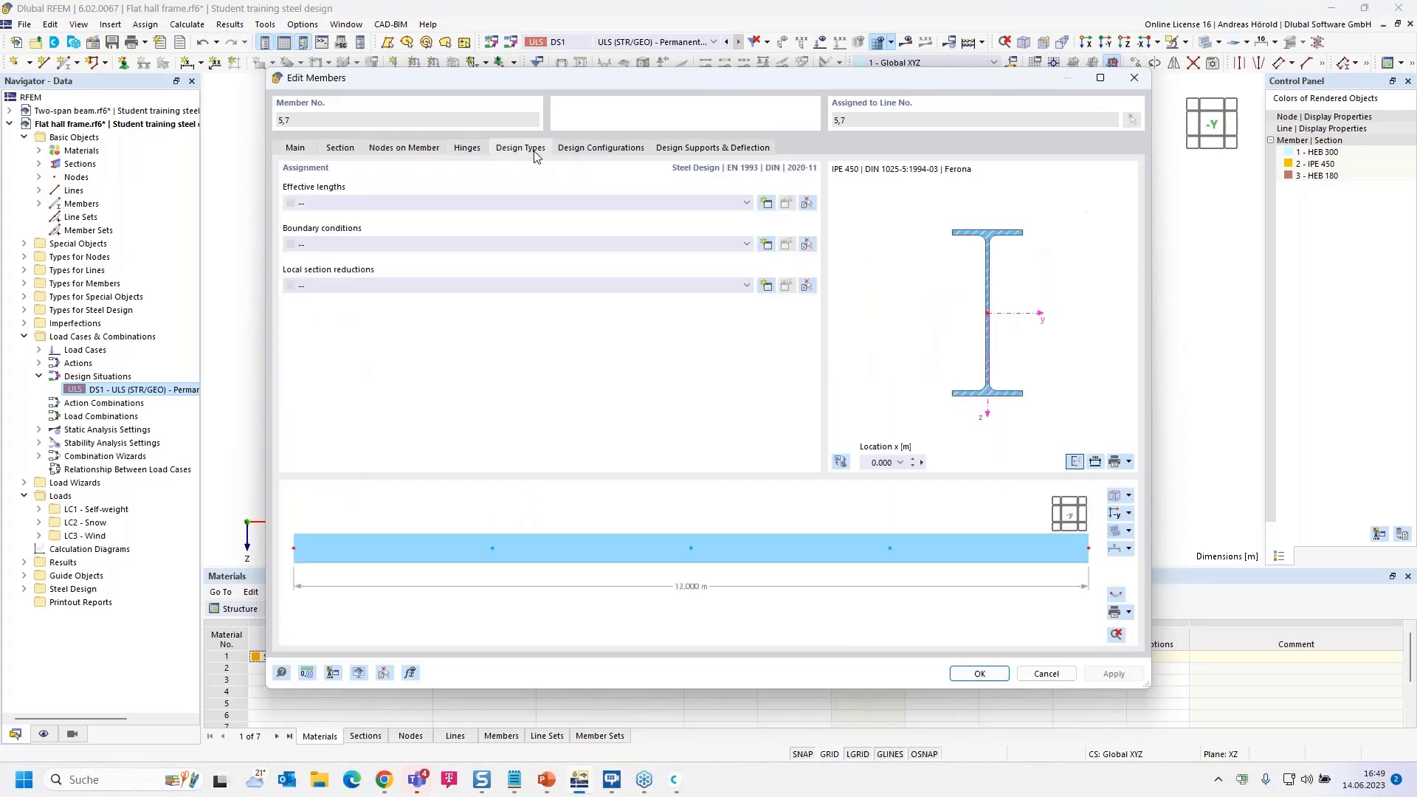
pyautogui.click(568, 203)
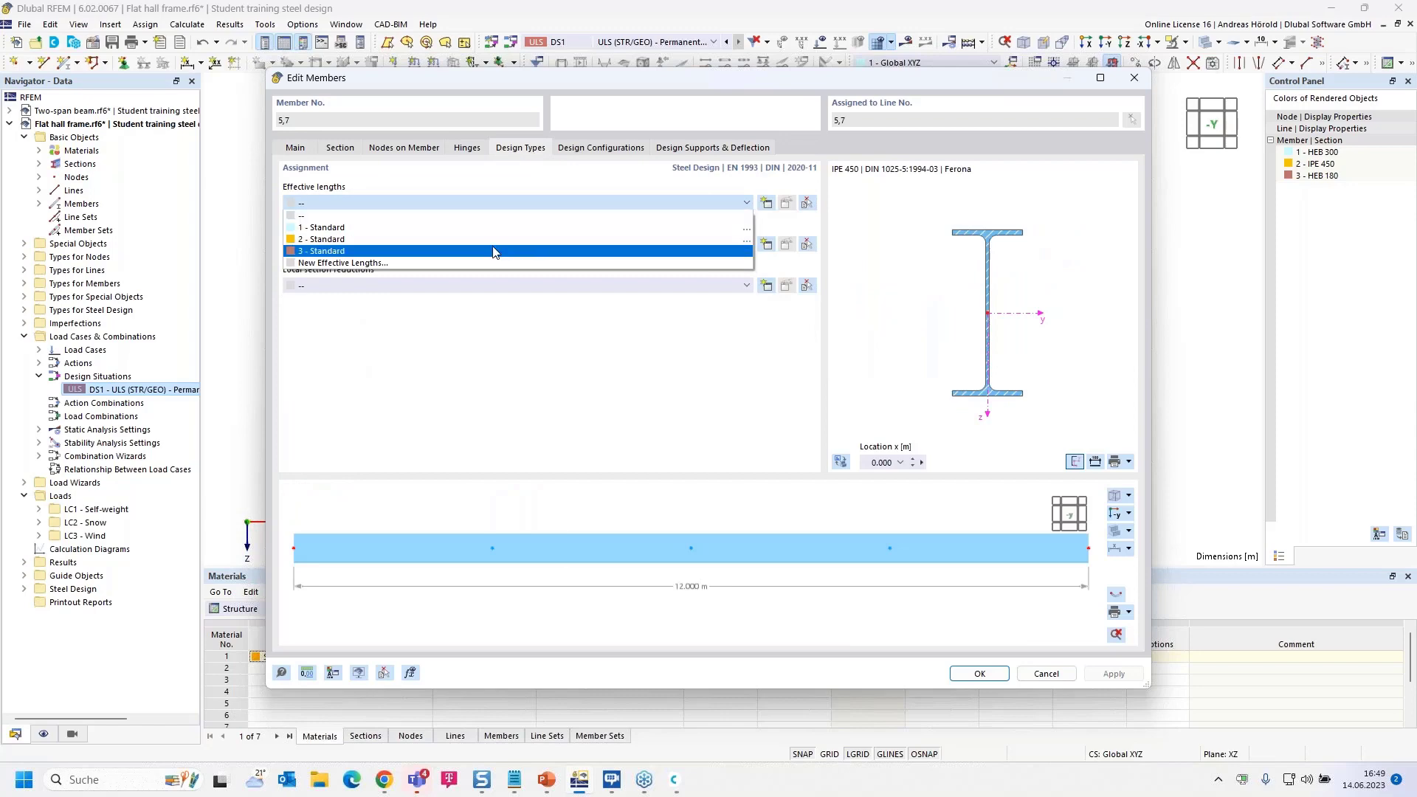
pyautogui.click(493, 253)
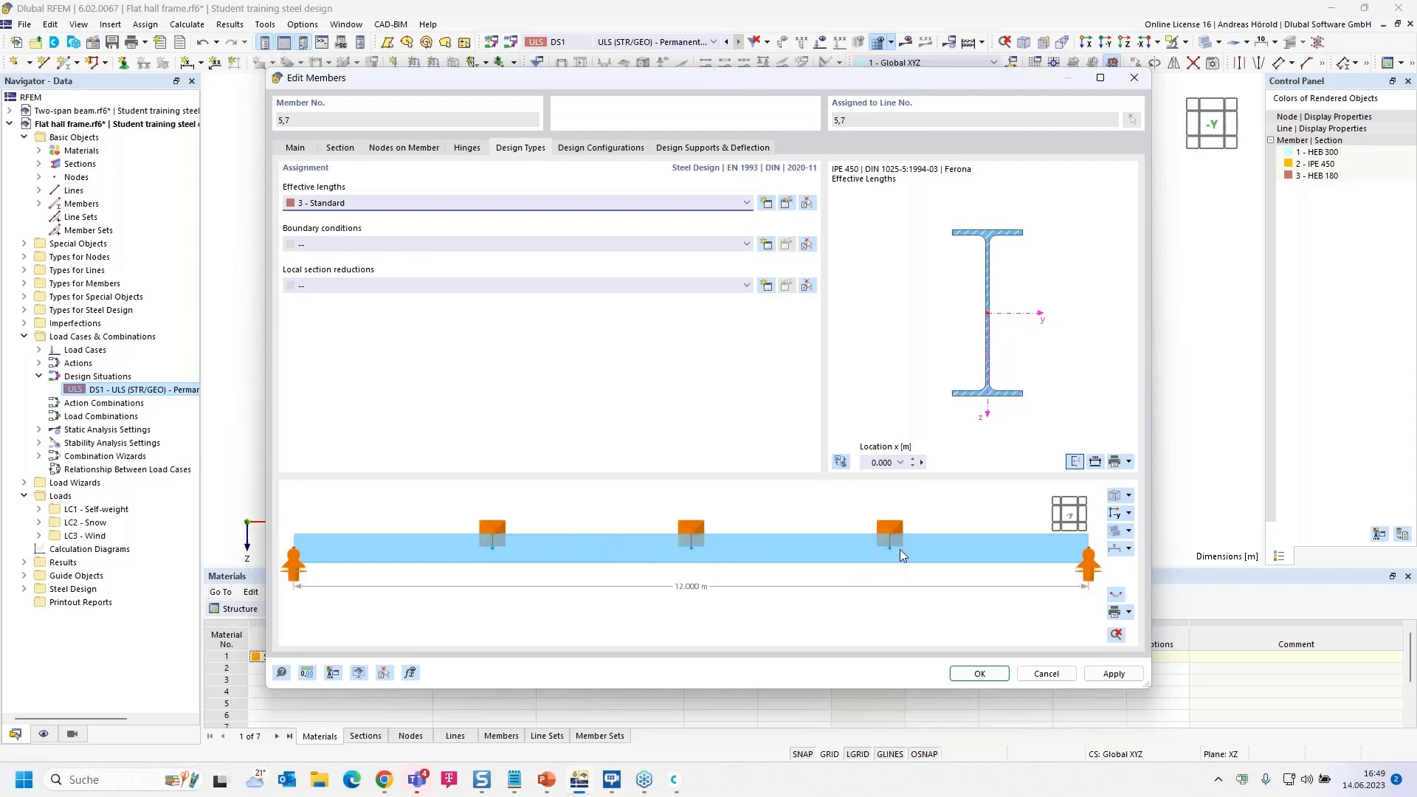
pyautogui.keyDown('ctrl'); pyautogui.moveTo(966, 597); pyautogui.dragTo(833, 568, button='middle'); pyautogui.keyUp('ctrl')
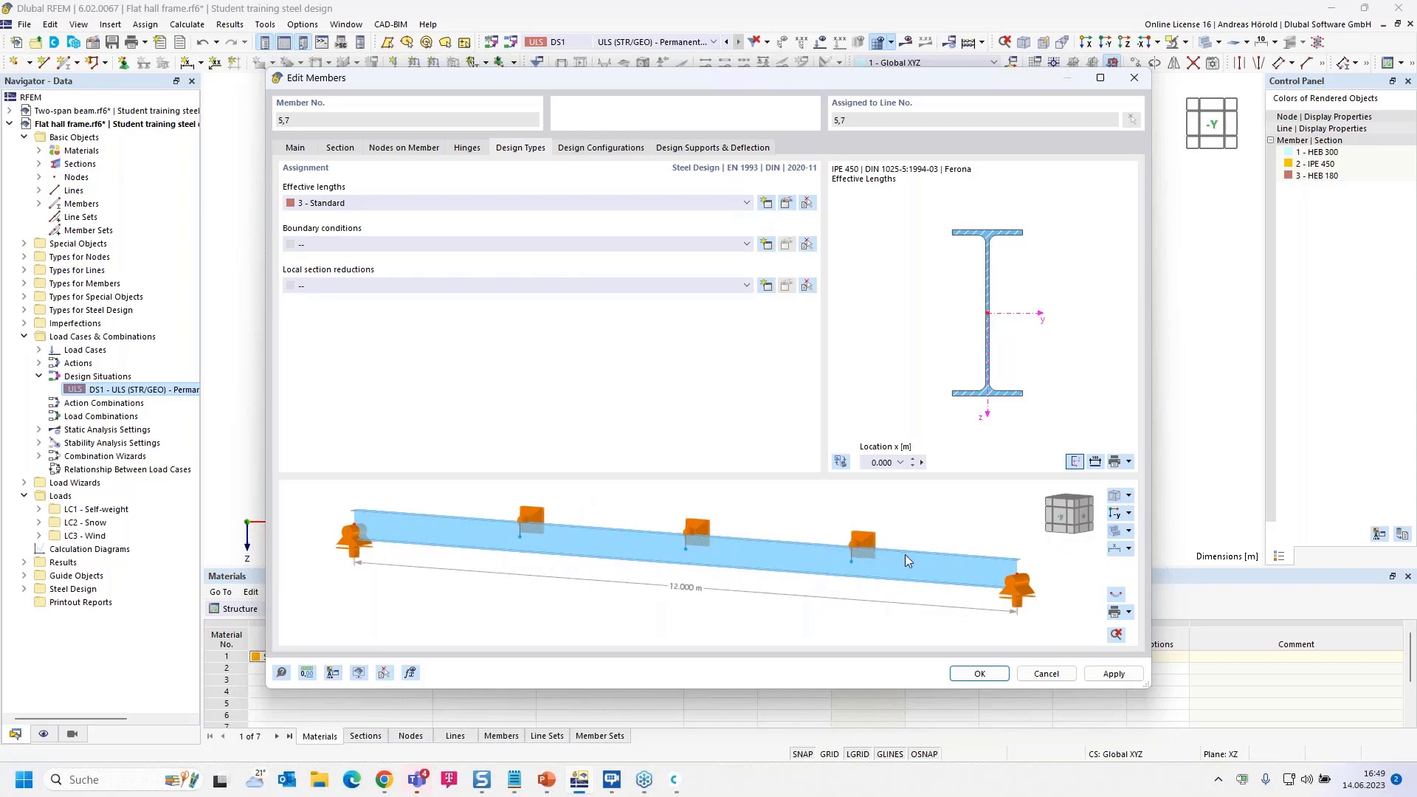
pyautogui.moveTo(967, 78); pyautogui.dragTo(387, 336)
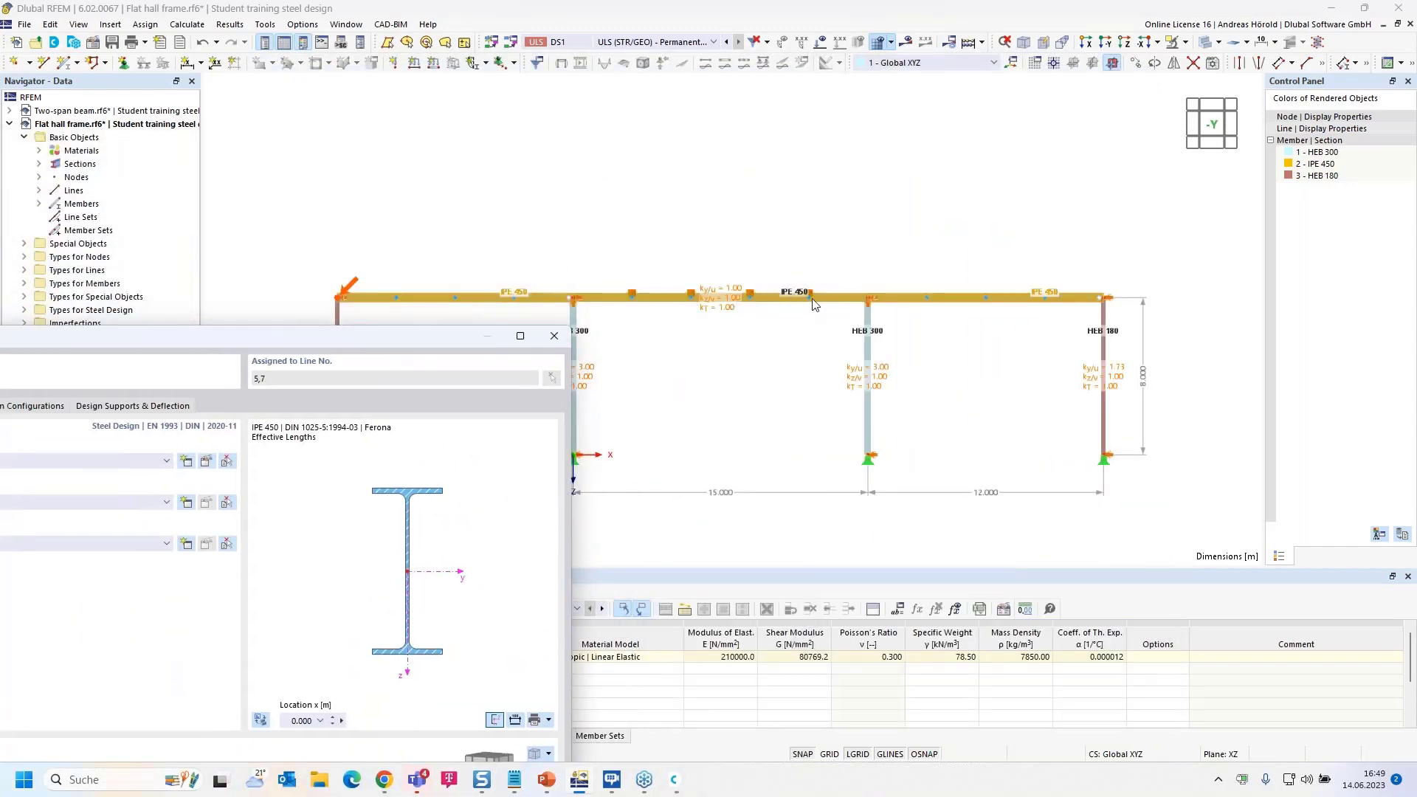
pyautogui.moveTo(365, 335); pyautogui.dragTo(1111, 104)
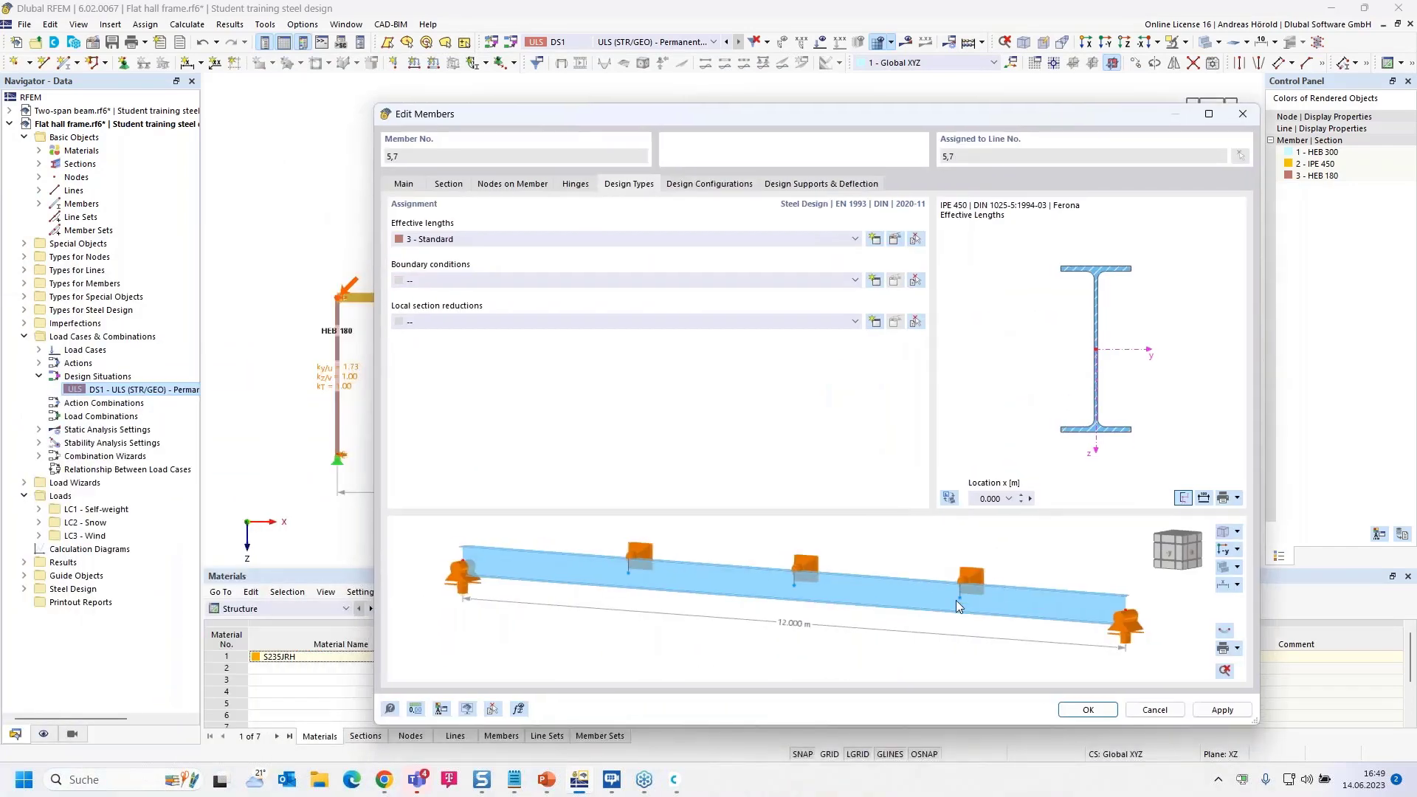
pyautogui.click(1090, 710)
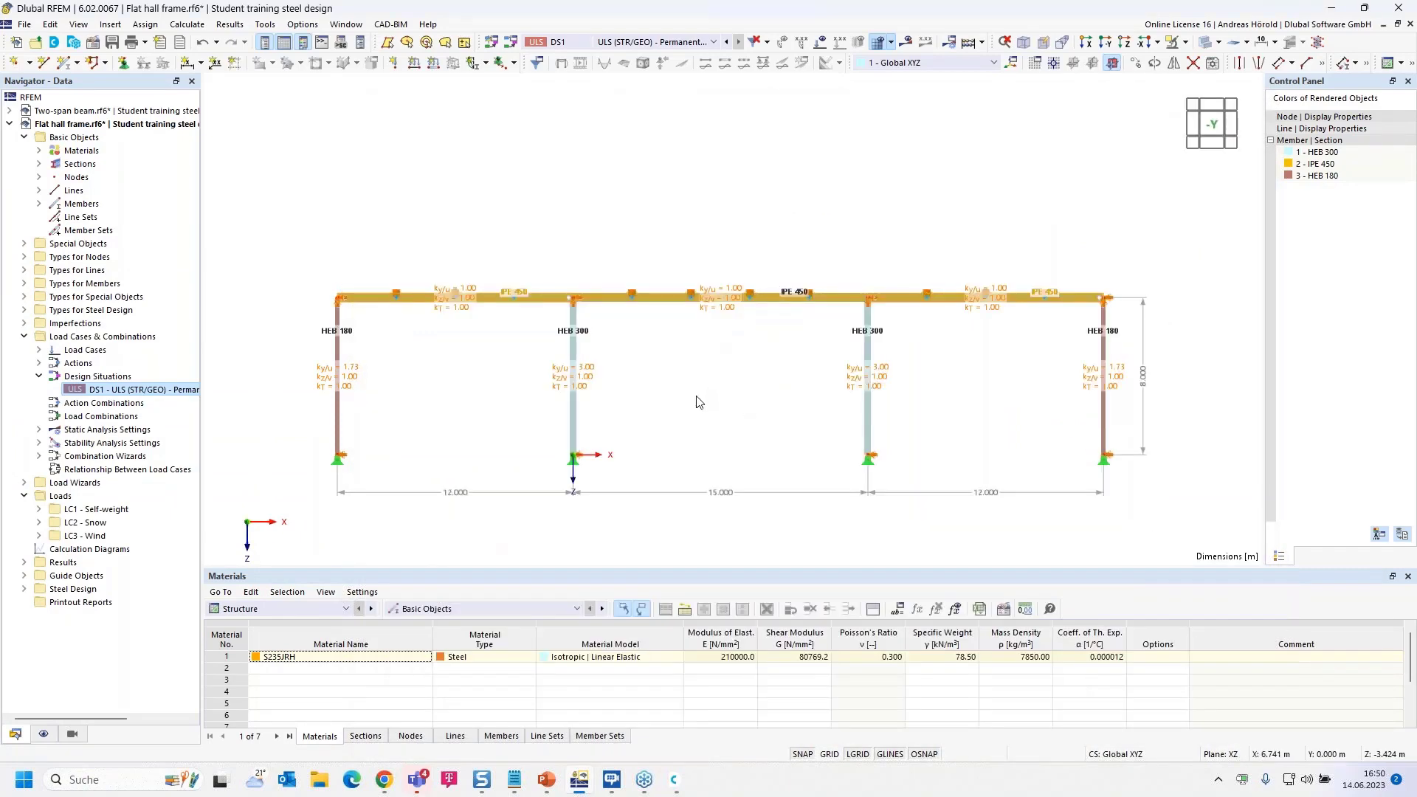
# Step: Switch the table to the steel design data and run the steel design calculation to get its results
pyautogui.click(309, 609)
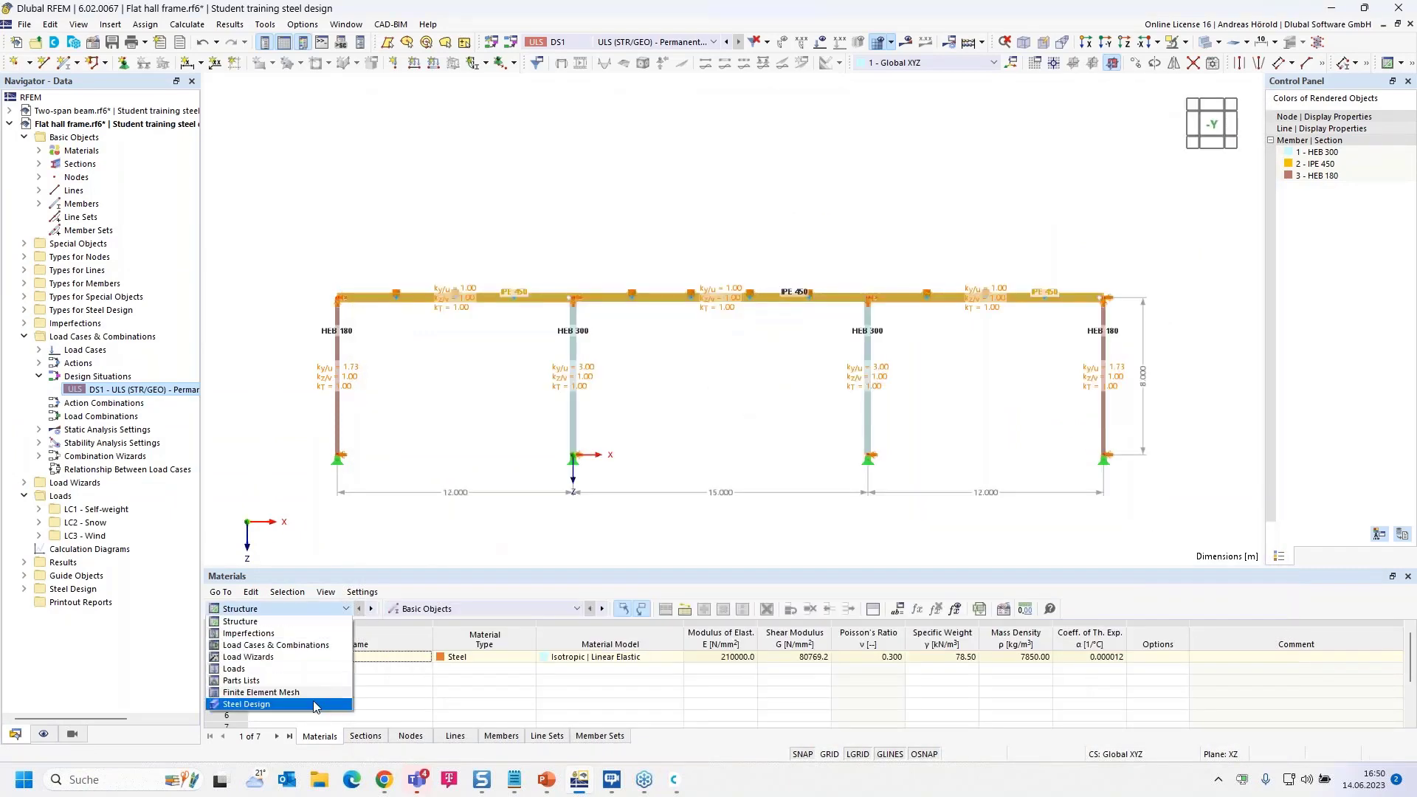
pyautogui.click(319, 705)
pyautogui.click(663, 608)
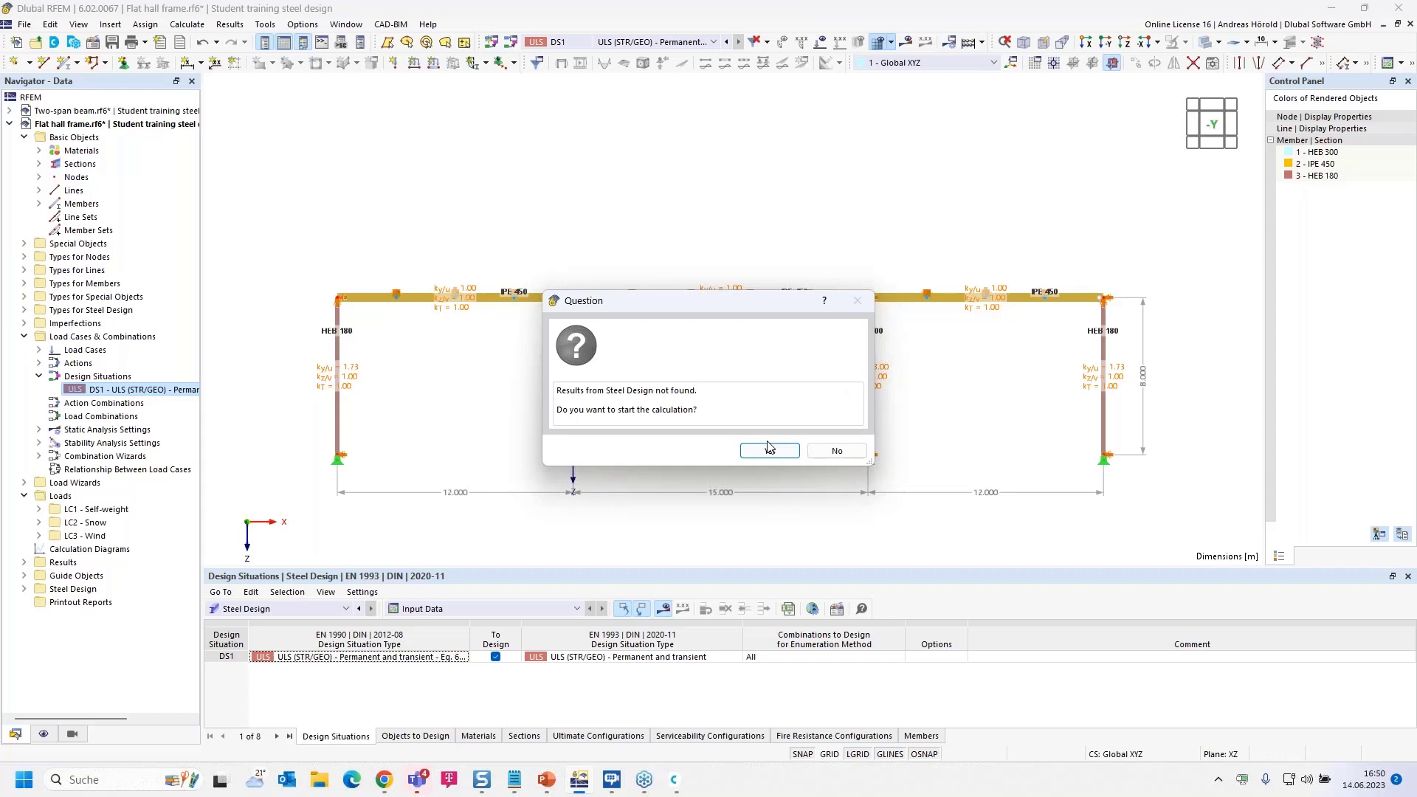
pyautogui.click(769, 449)
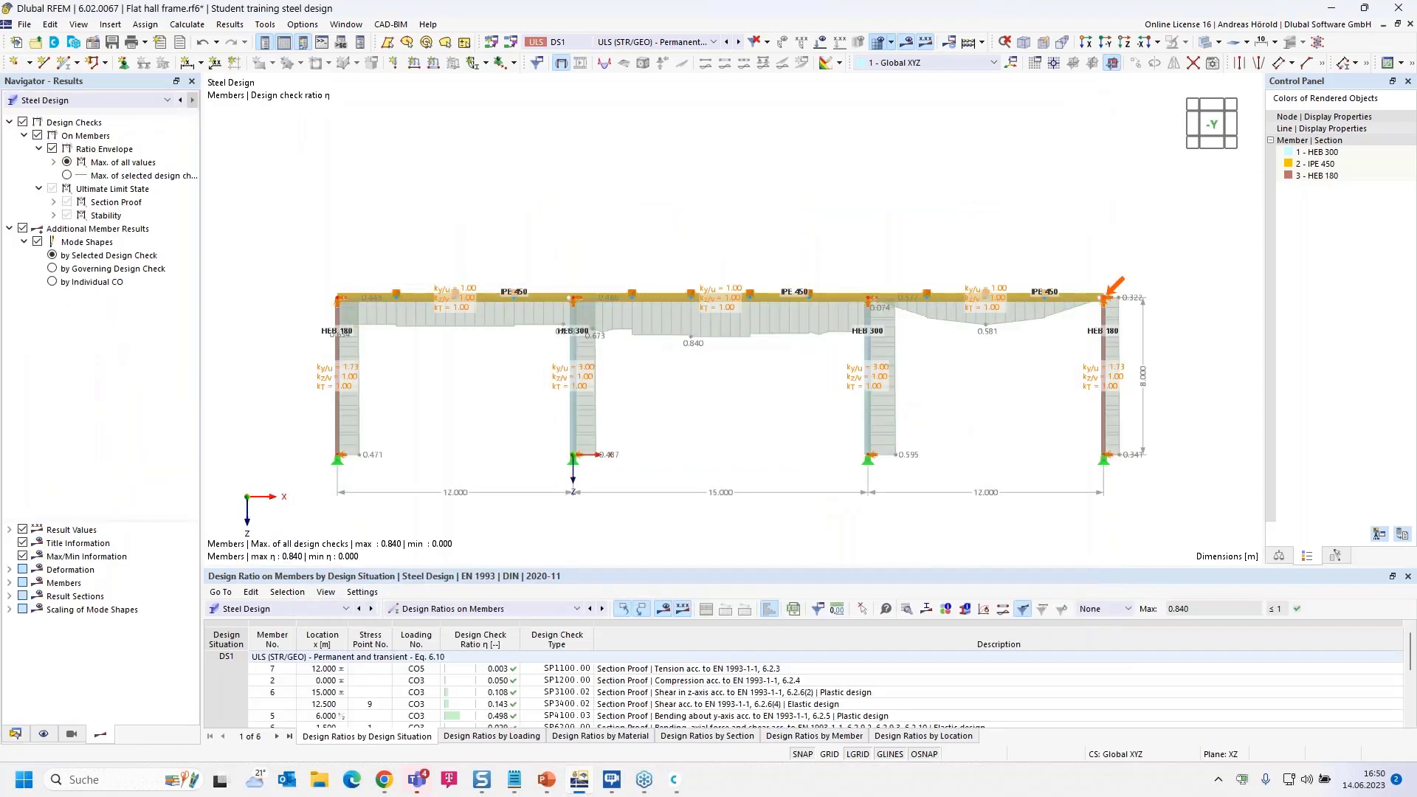
# Step: Examine the design check details of the ST3100 bending and buckling stability check for the middle beam, member 6
pyautogui.moveTo(691, 541); pyautogui.dragTo(692, 471)
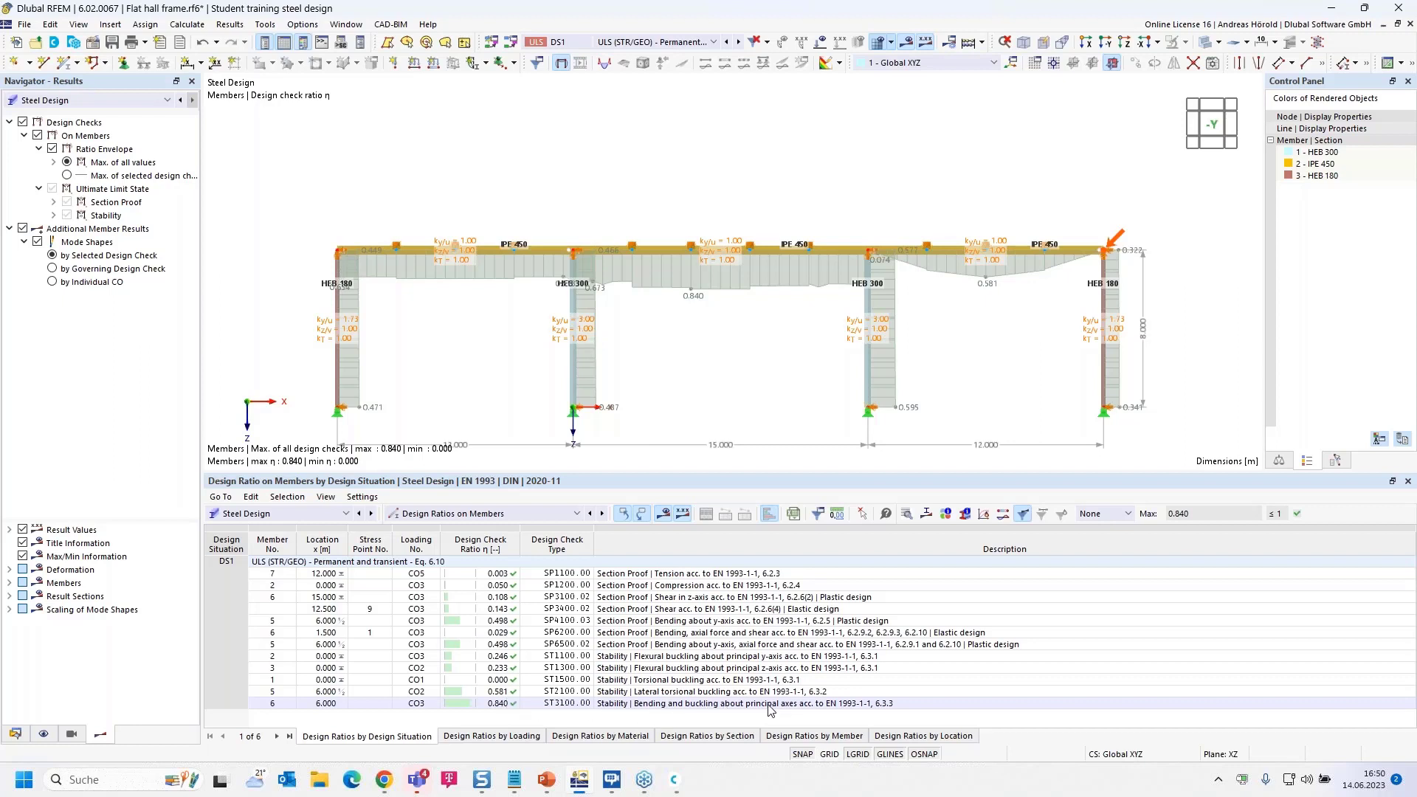
pyautogui.click(728, 704)
pyautogui.doubleClick(728, 705)
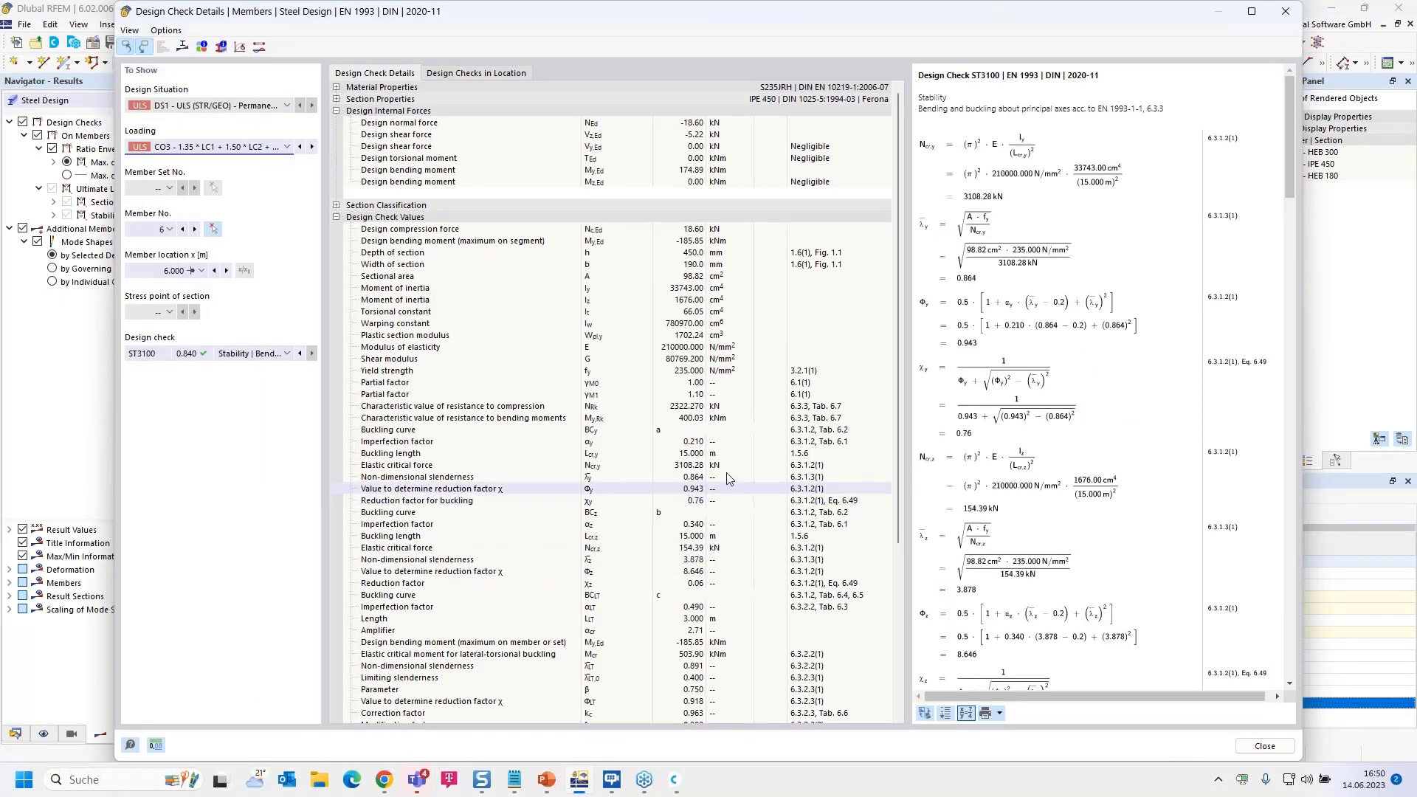
pyautogui.scroll(-3, 1016, 211)
pyautogui.scroll(-4, 1016, 210)
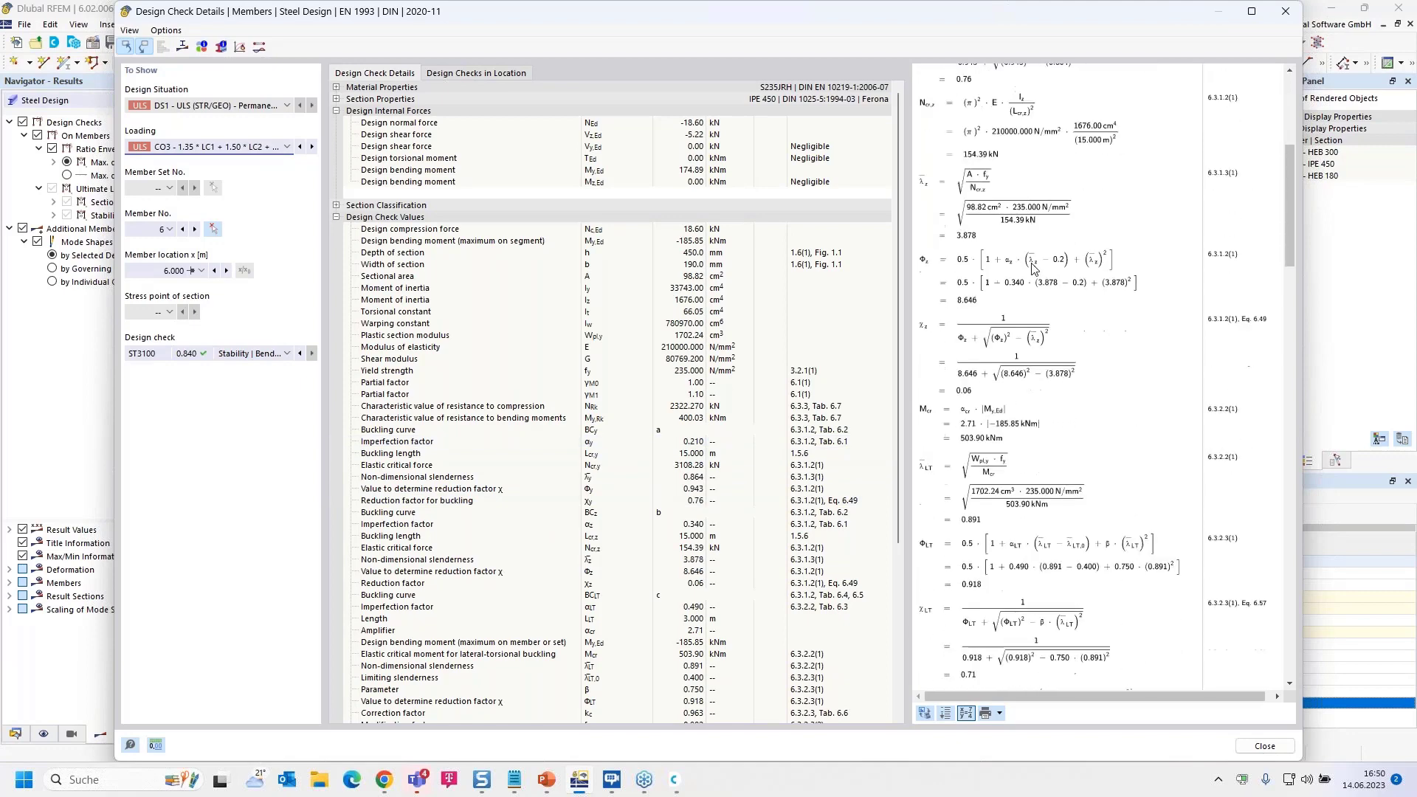
pyautogui.scroll(-12, 1033, 269)
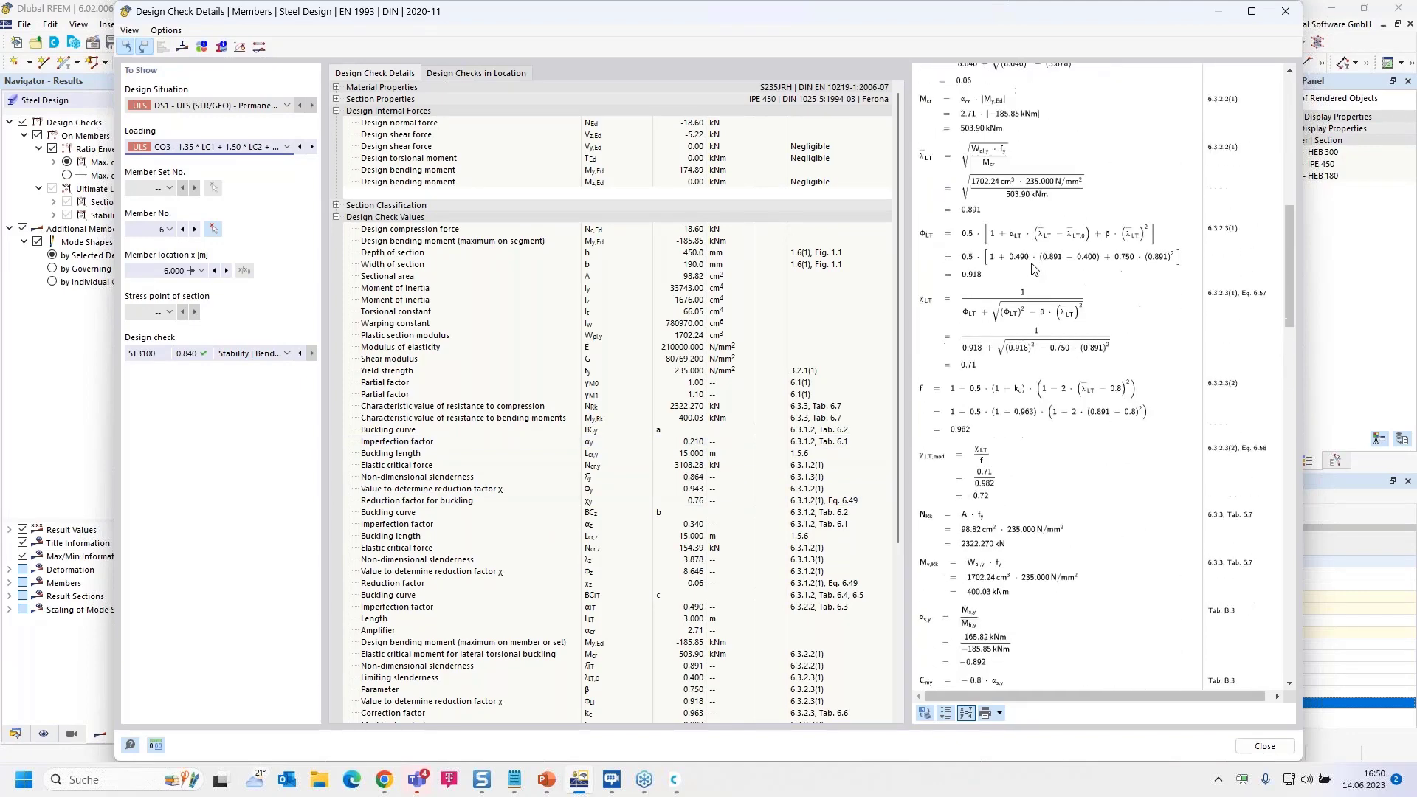
pyautogui.scroll(-4, 1033, 270)
pyautogui.scroll(16, 1033, 269)
pyautogui.scroll(7, 1033, 270)
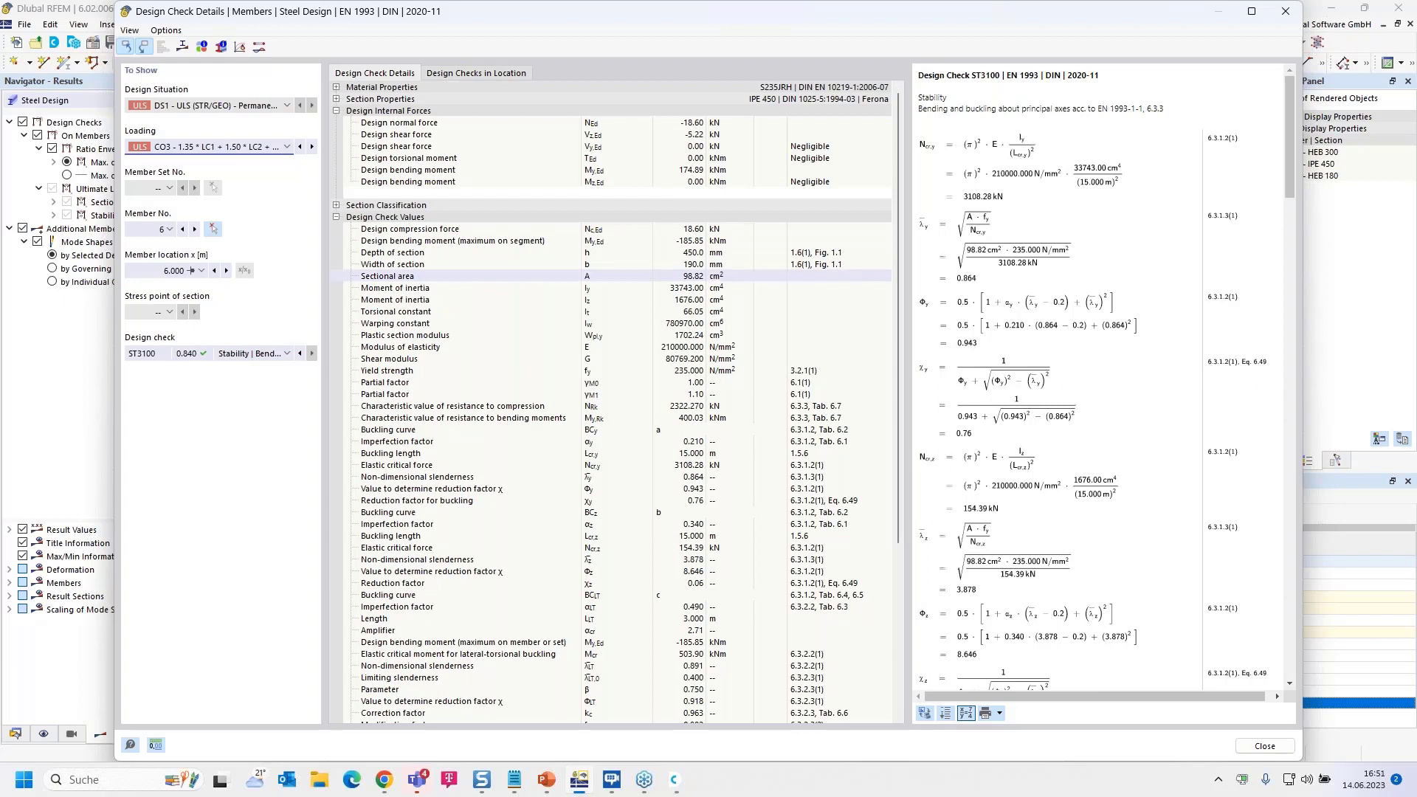
pyautogui.click(1264, 746)
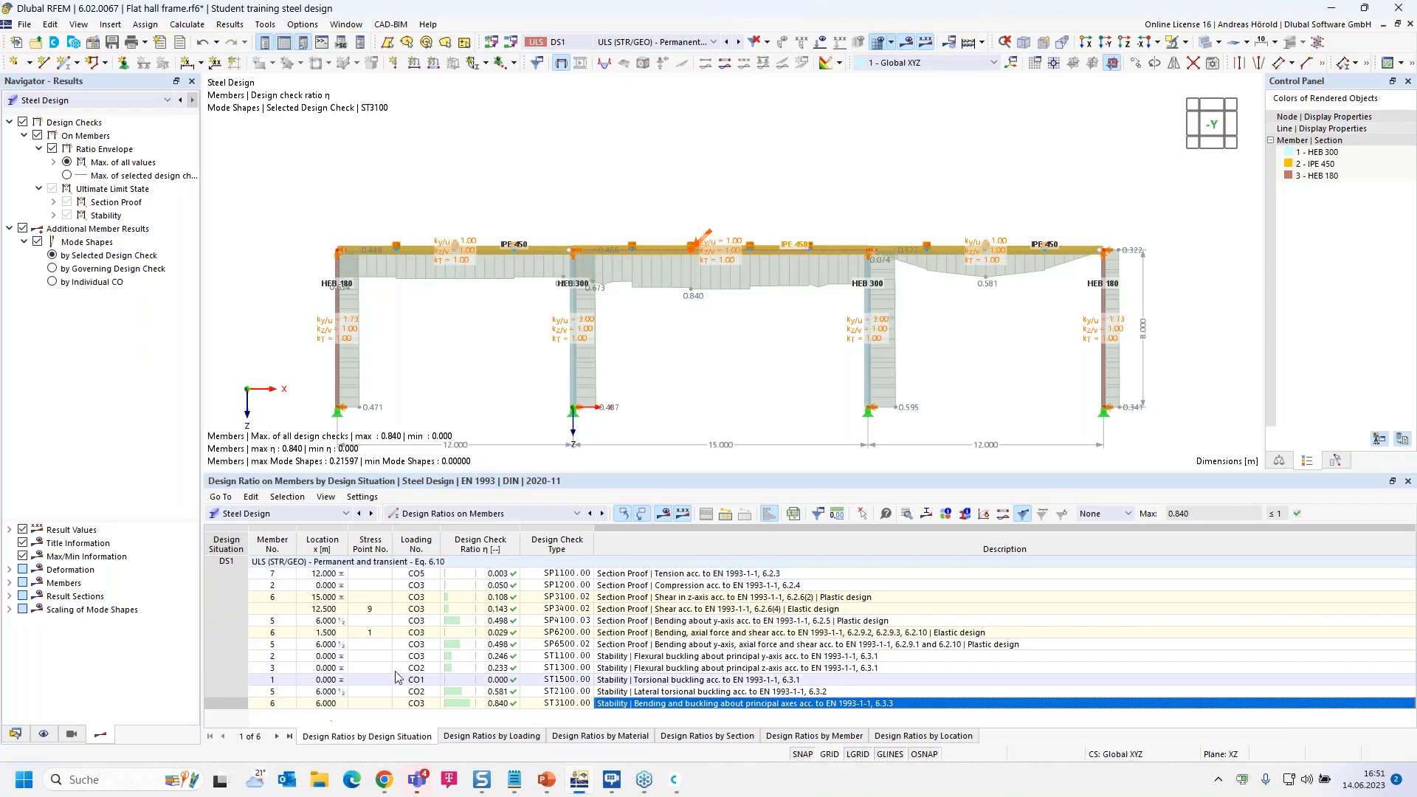
# Step: Set the effective length factor ky/u of the inner HEB 300 columns, members 1 and 2, to 1
pyautogui.moveTo(404, 631)
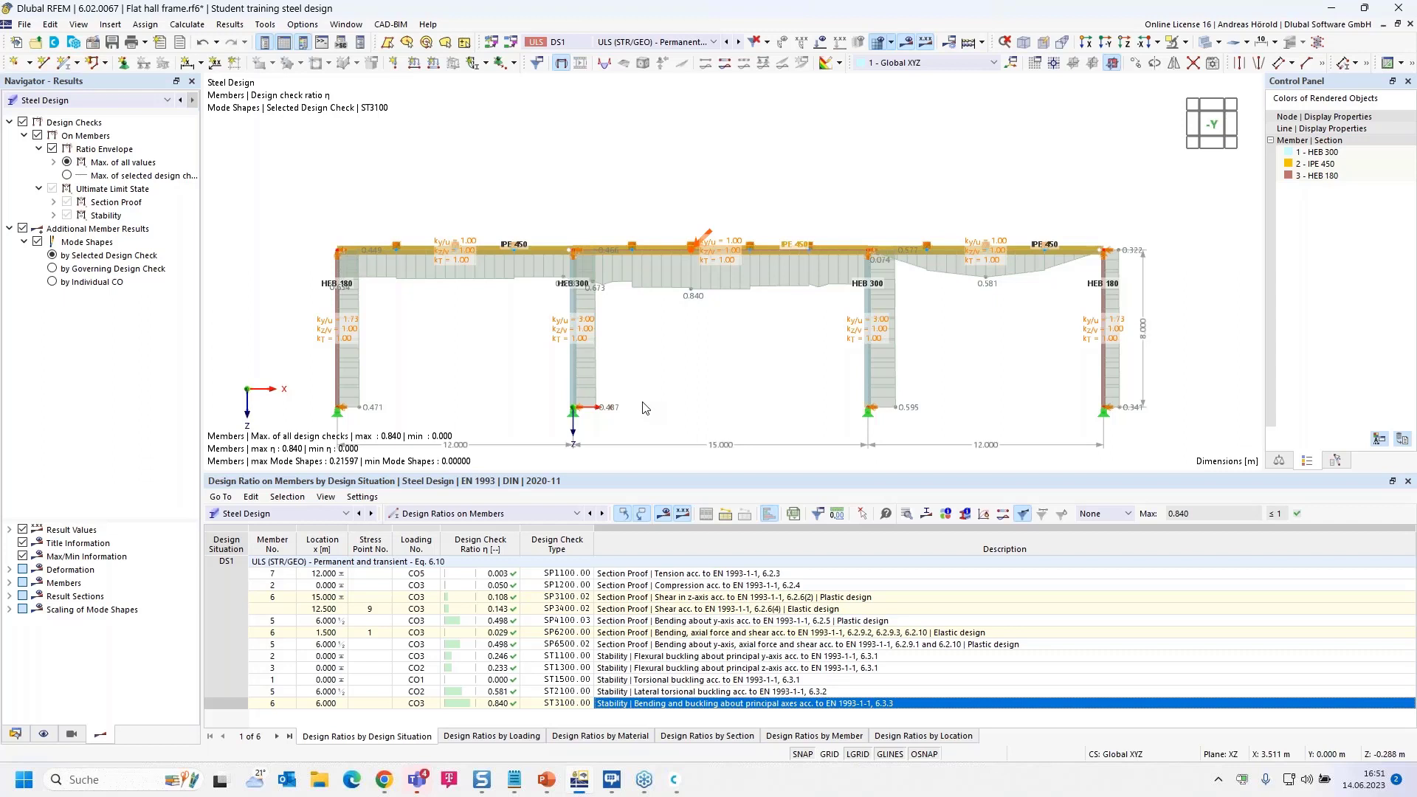
pyautogui.click(587, 332)
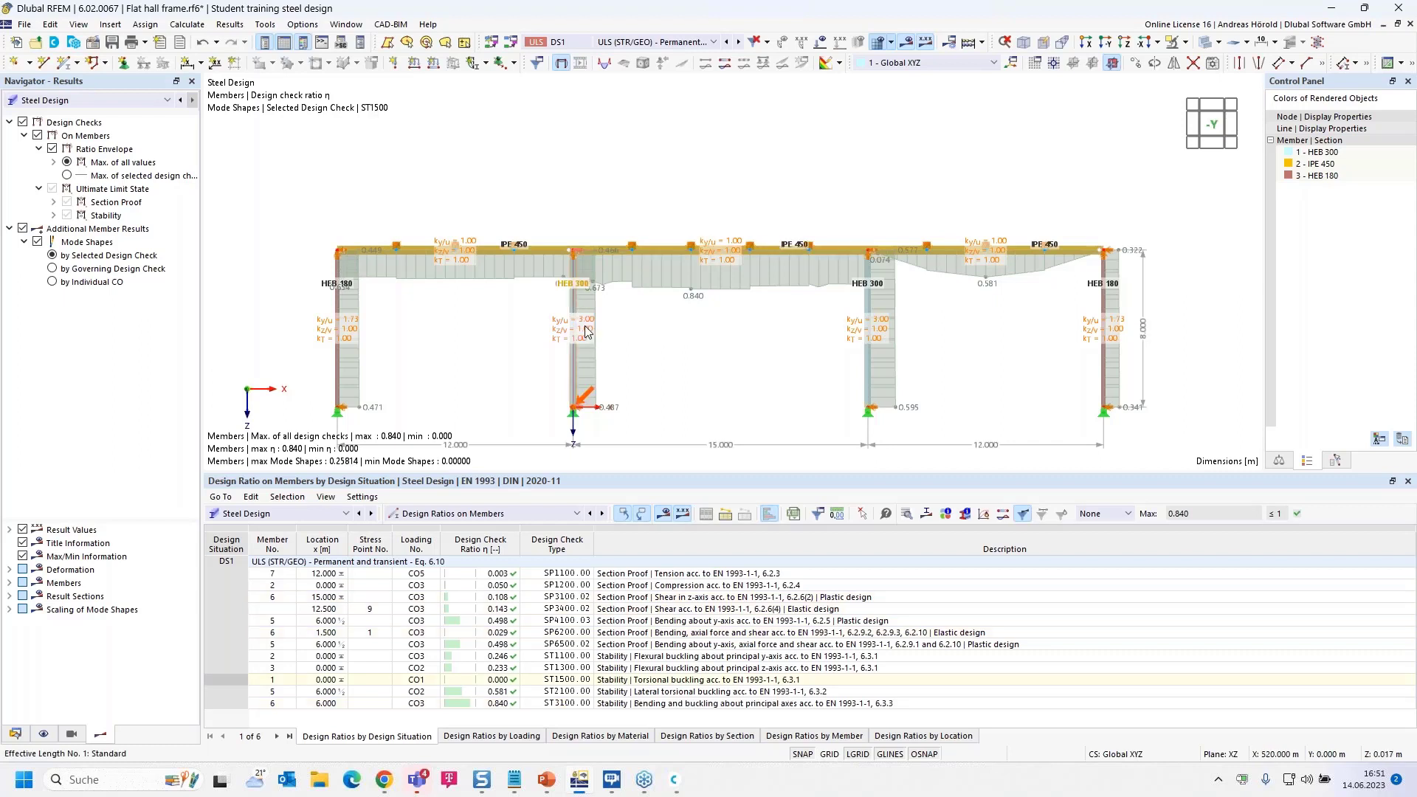
pyautogui.click(855, 328)
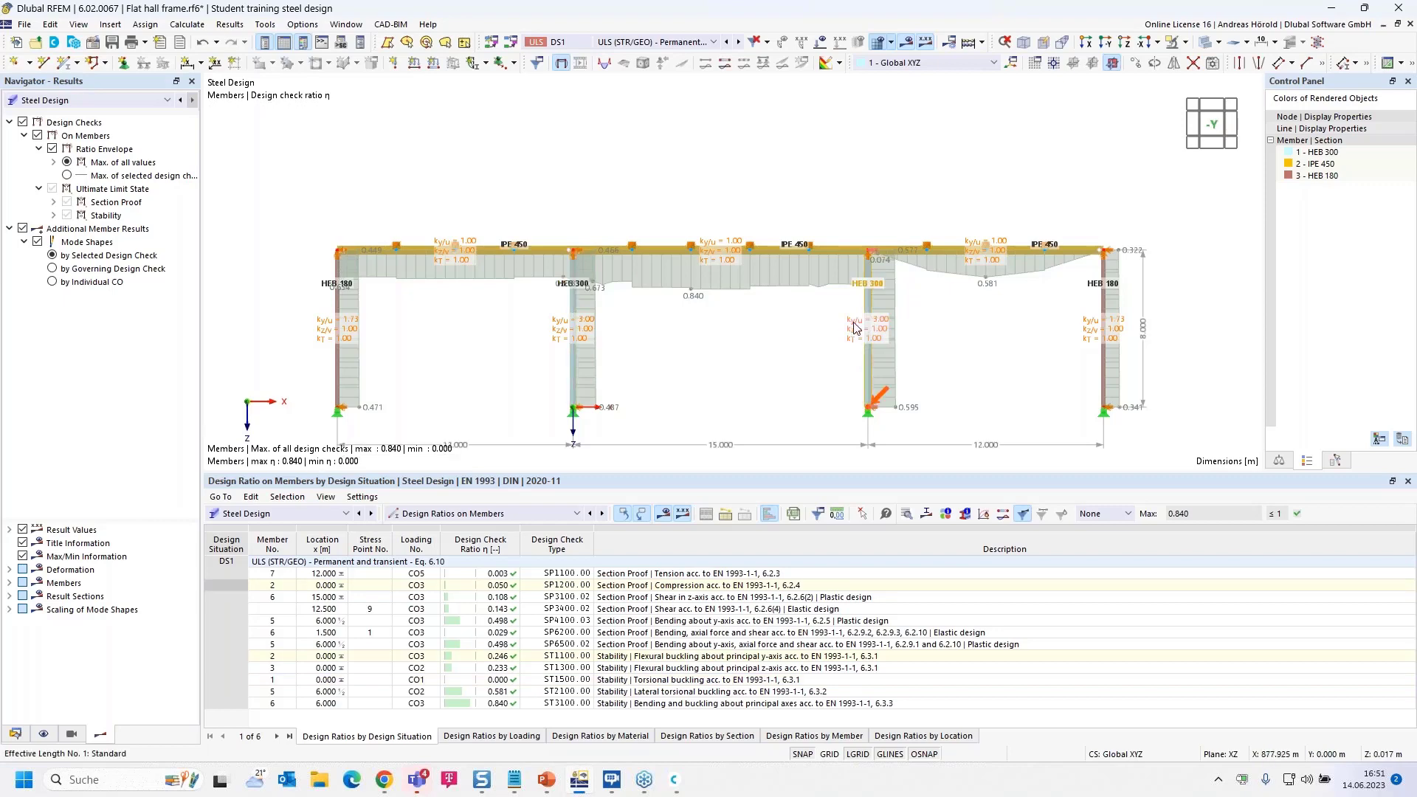
pyautogui.doubleClick(562, 325)
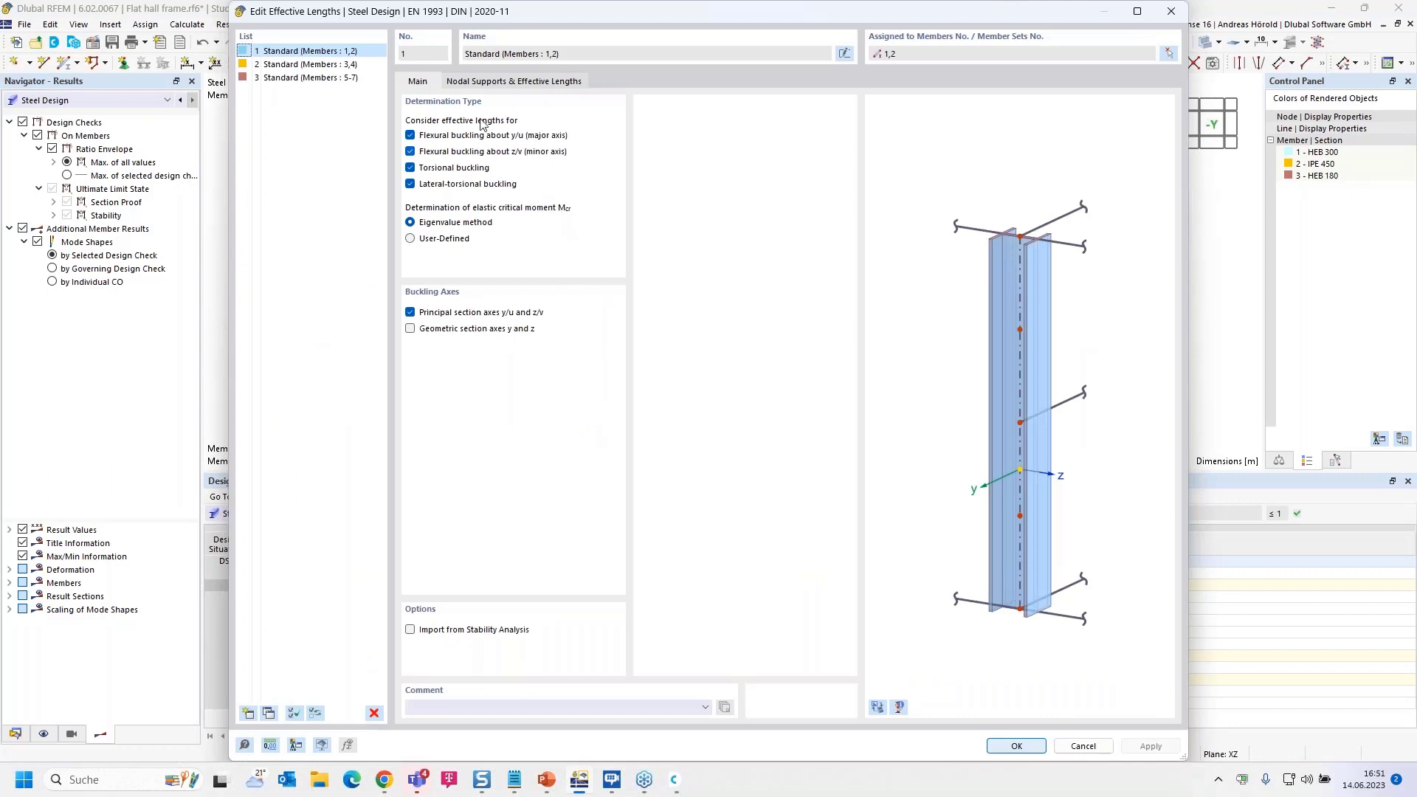
pyautogui.click(472, 83)
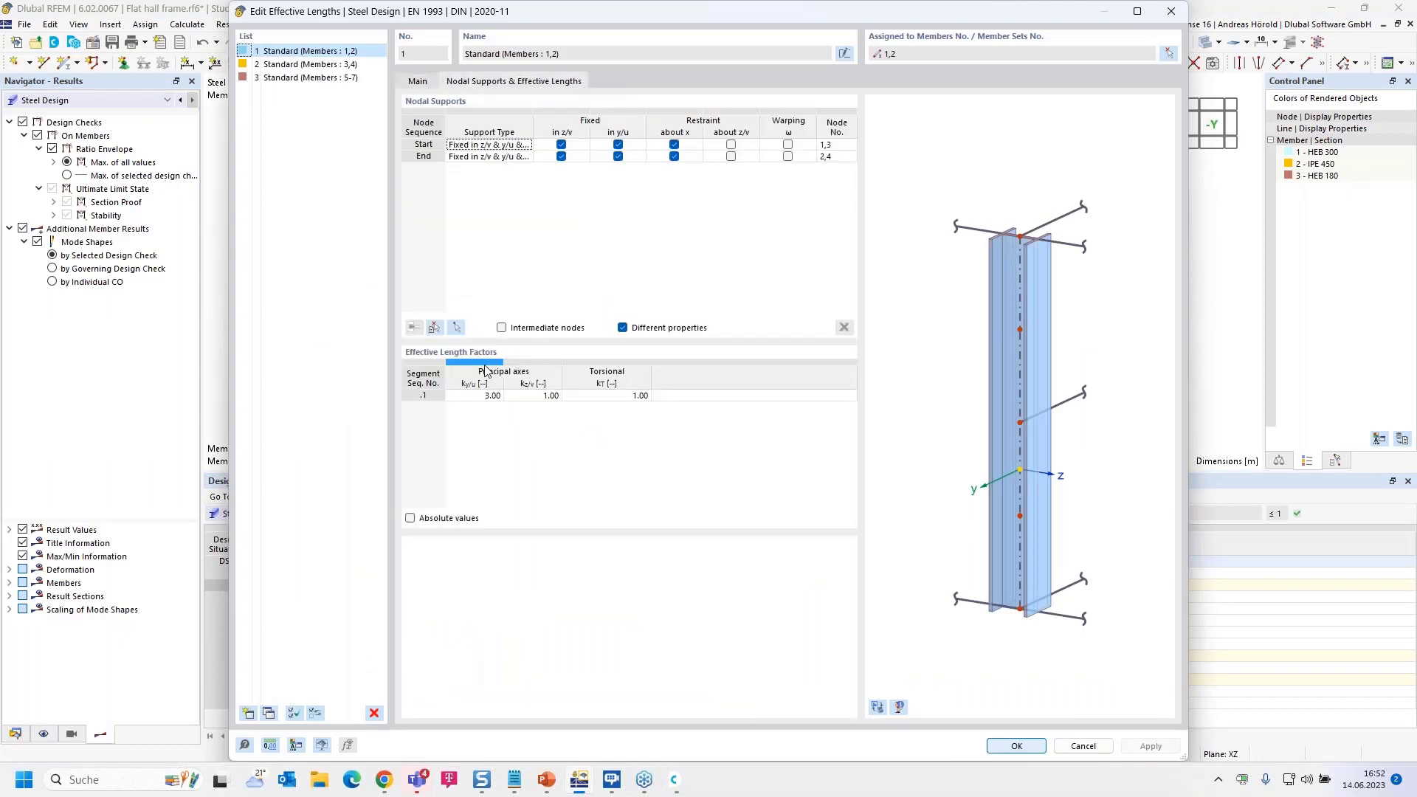
pyautogui.click(488, 397)
pyautogui.write('1')
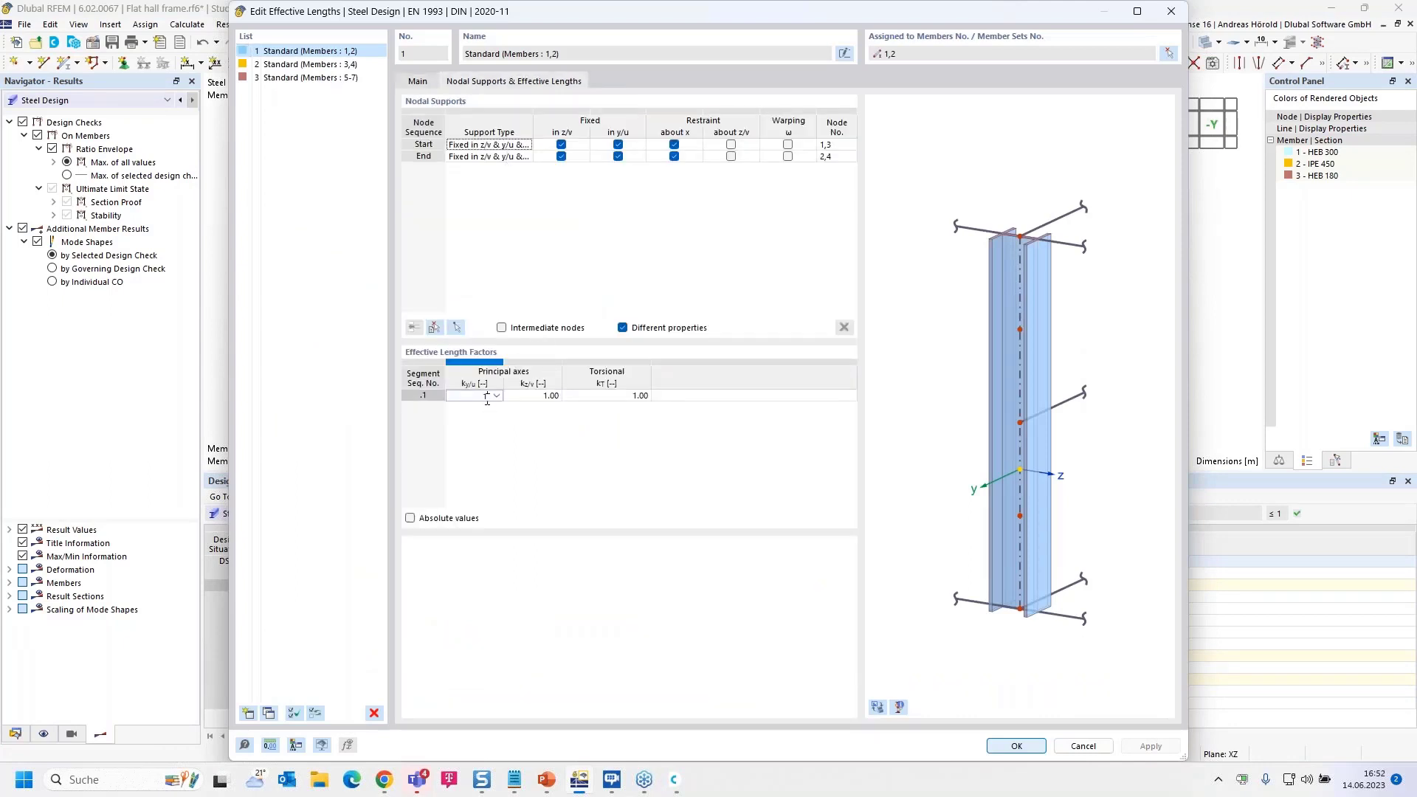
# Step: Set the effective length factor ky/u of the outer HEB 180 columns, members 3 and 4, to 1 and accept deleting the design results
pyautogui.click(313, 67)
pyautogui.click(487, 396)
pyautogui.write('1')
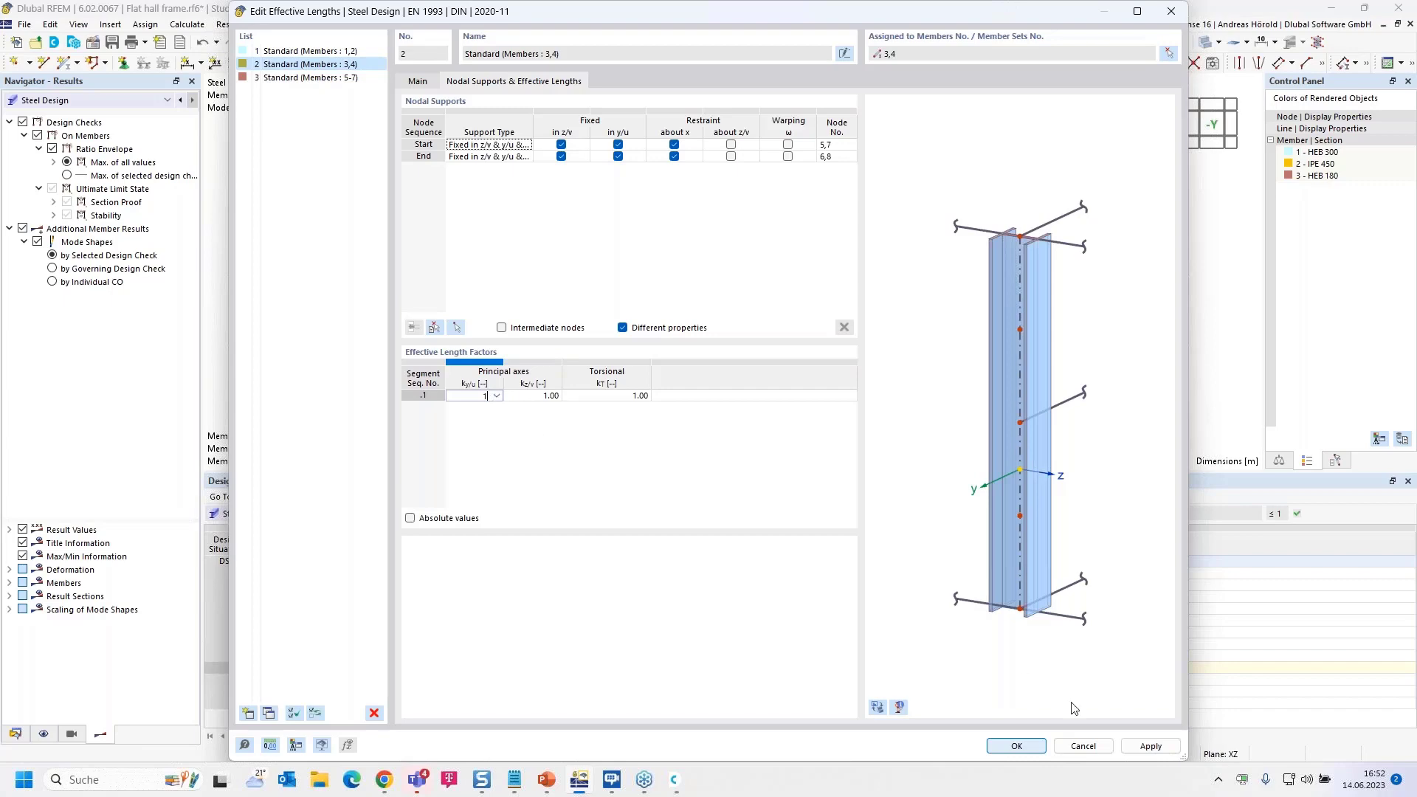
pyautogui.click(1001, 750)
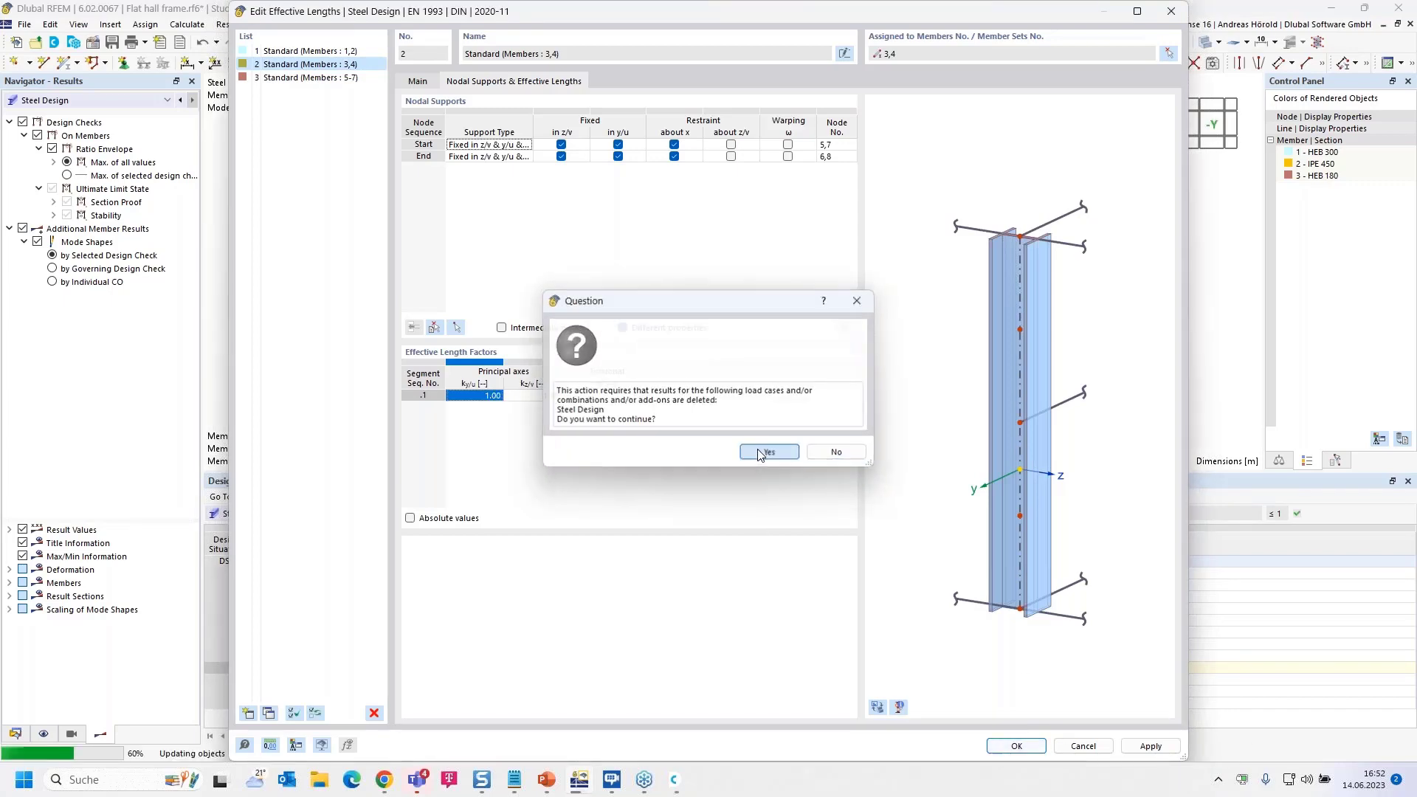
pyautogui.click(768, 453)
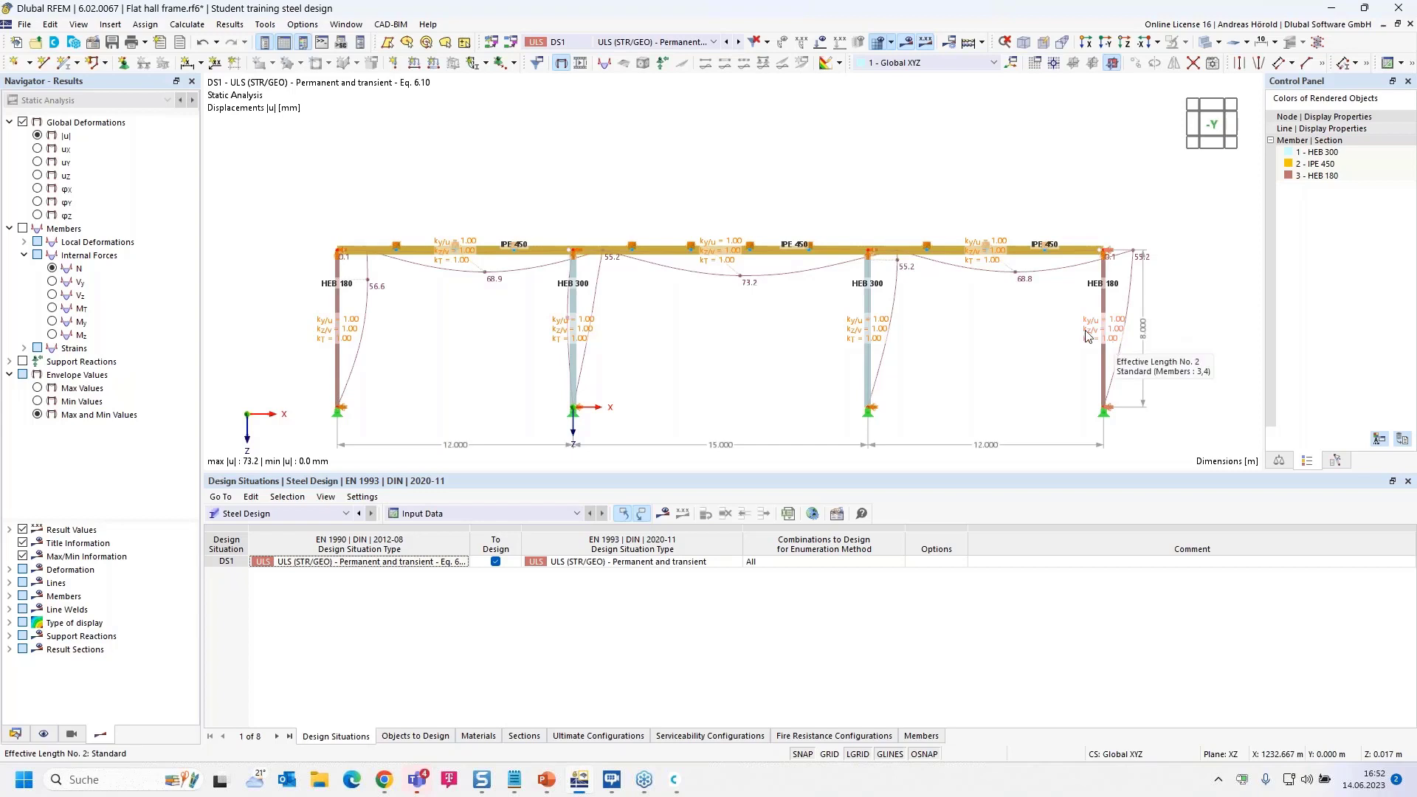
# Step: Create an imperfection case for local imperfections, assigned to all load combinations without an imperfection case
pyautogui.click(472, 64)
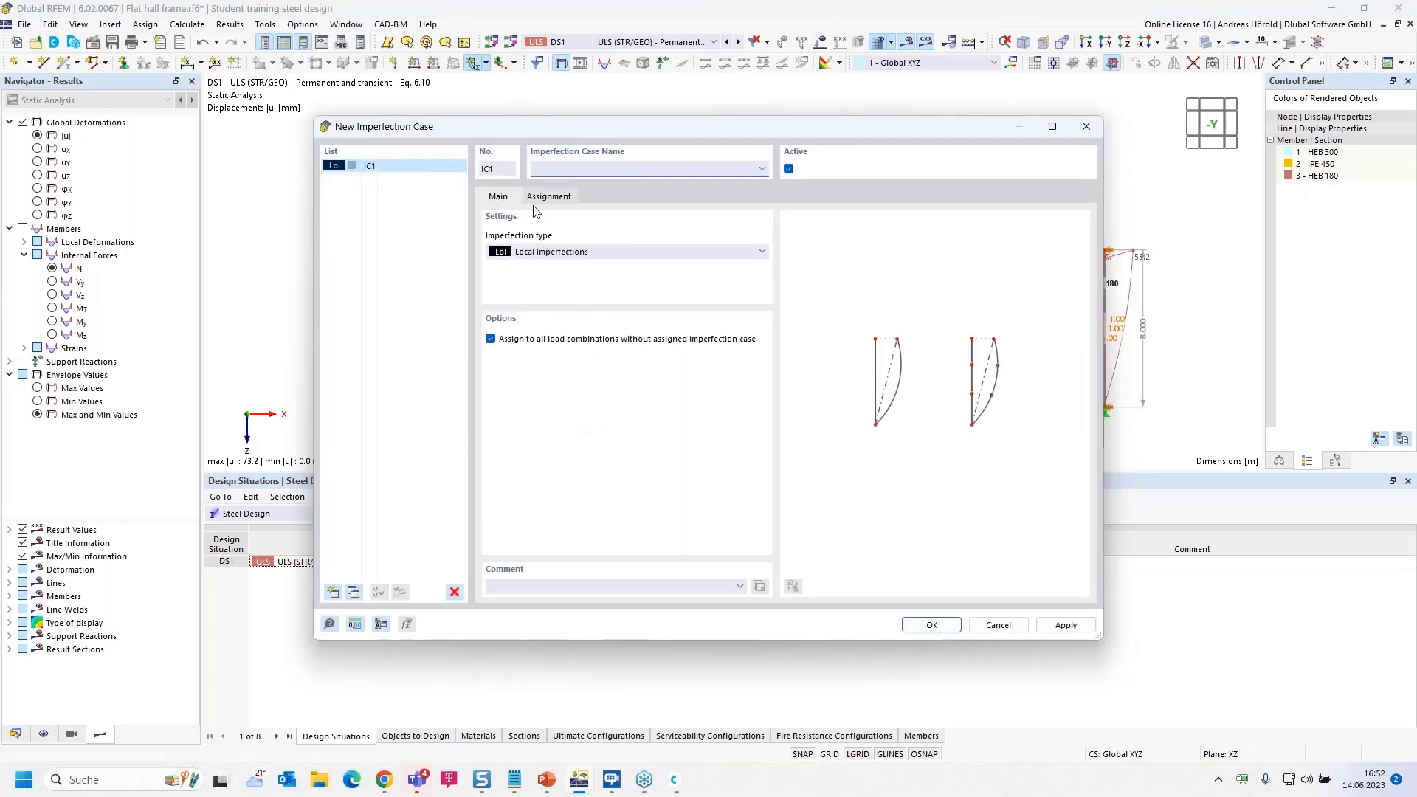
pyautogui.click(932, 625)
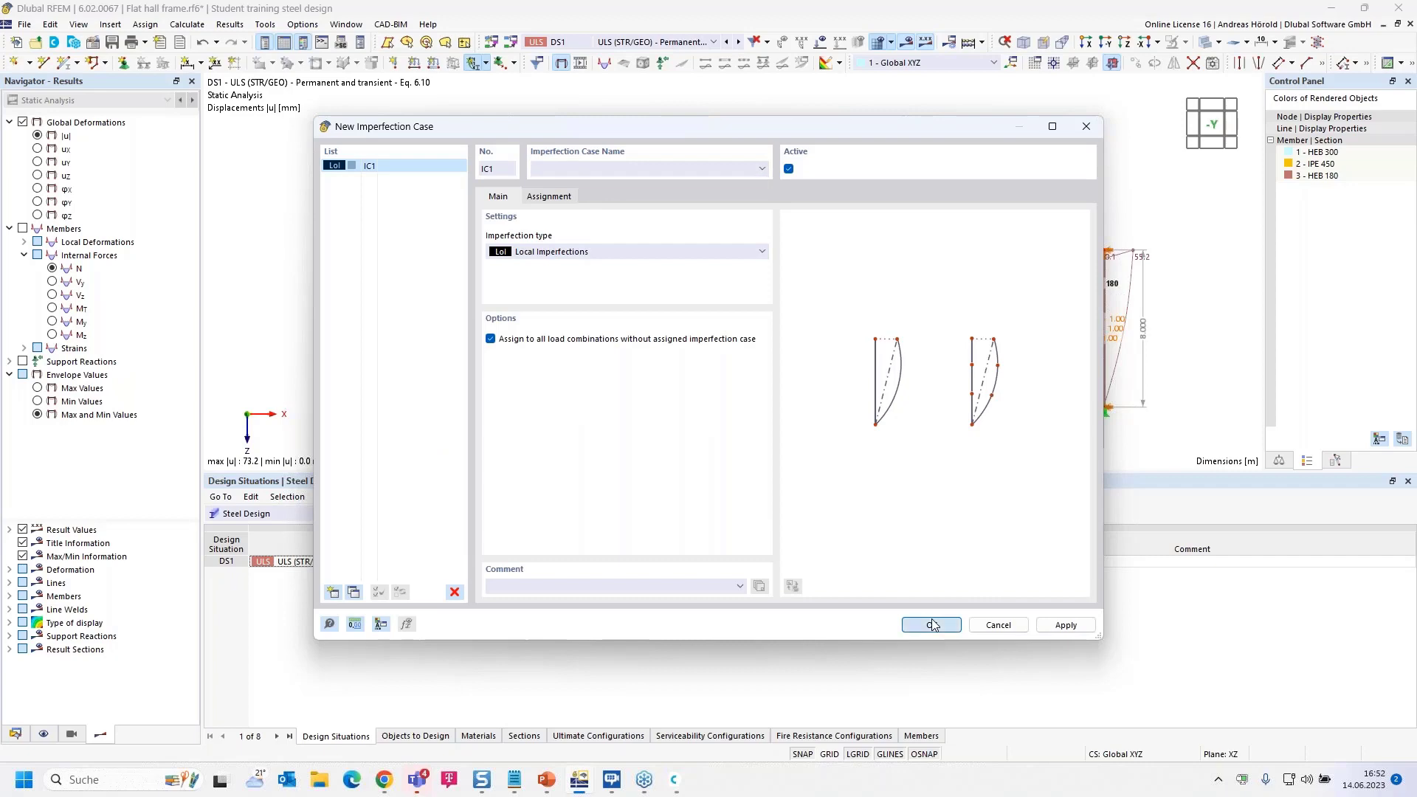
pyautogui.click(768, 451)
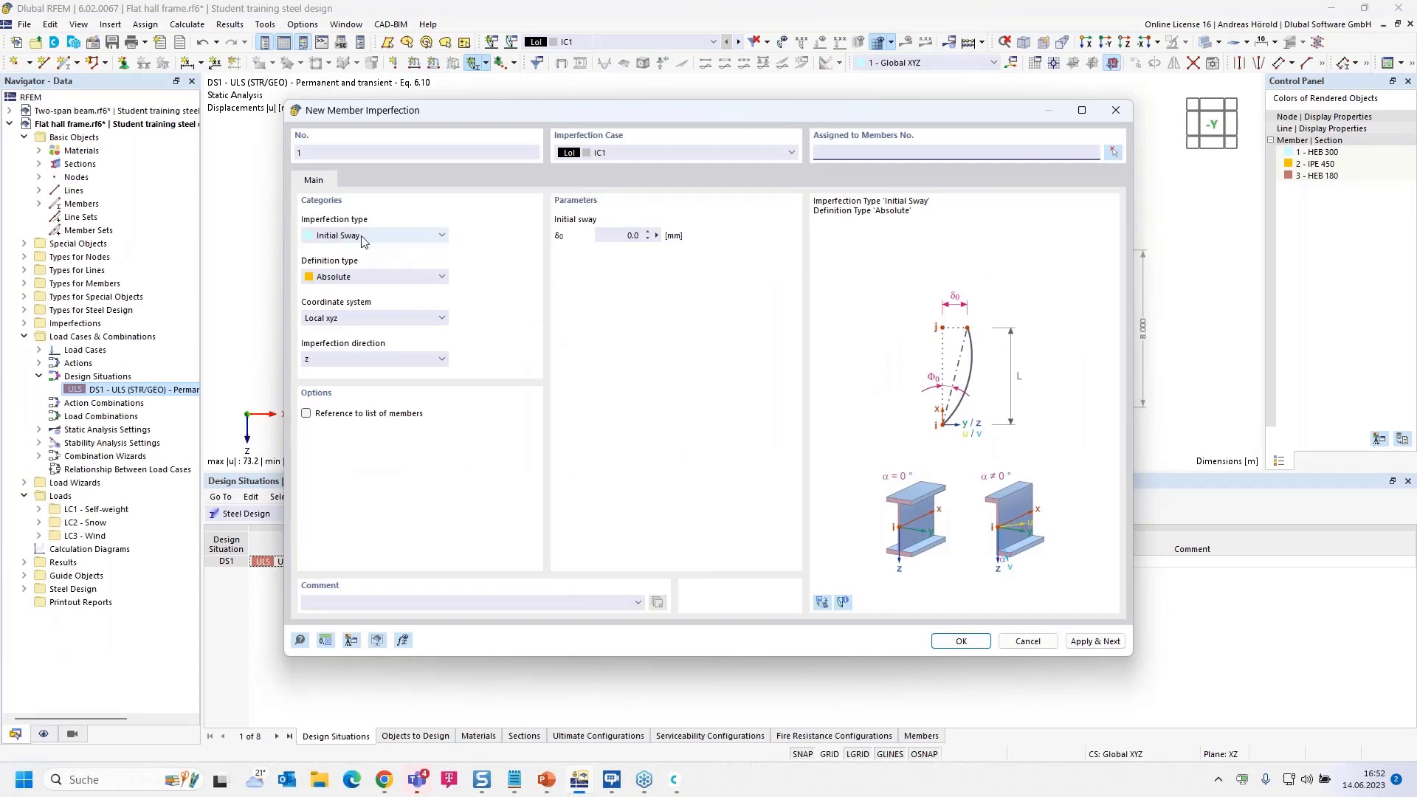
# Step: Define the new member imperfection as Initial Sway with definition type EN 1993-1-1
pyautogui.click(379, 236)
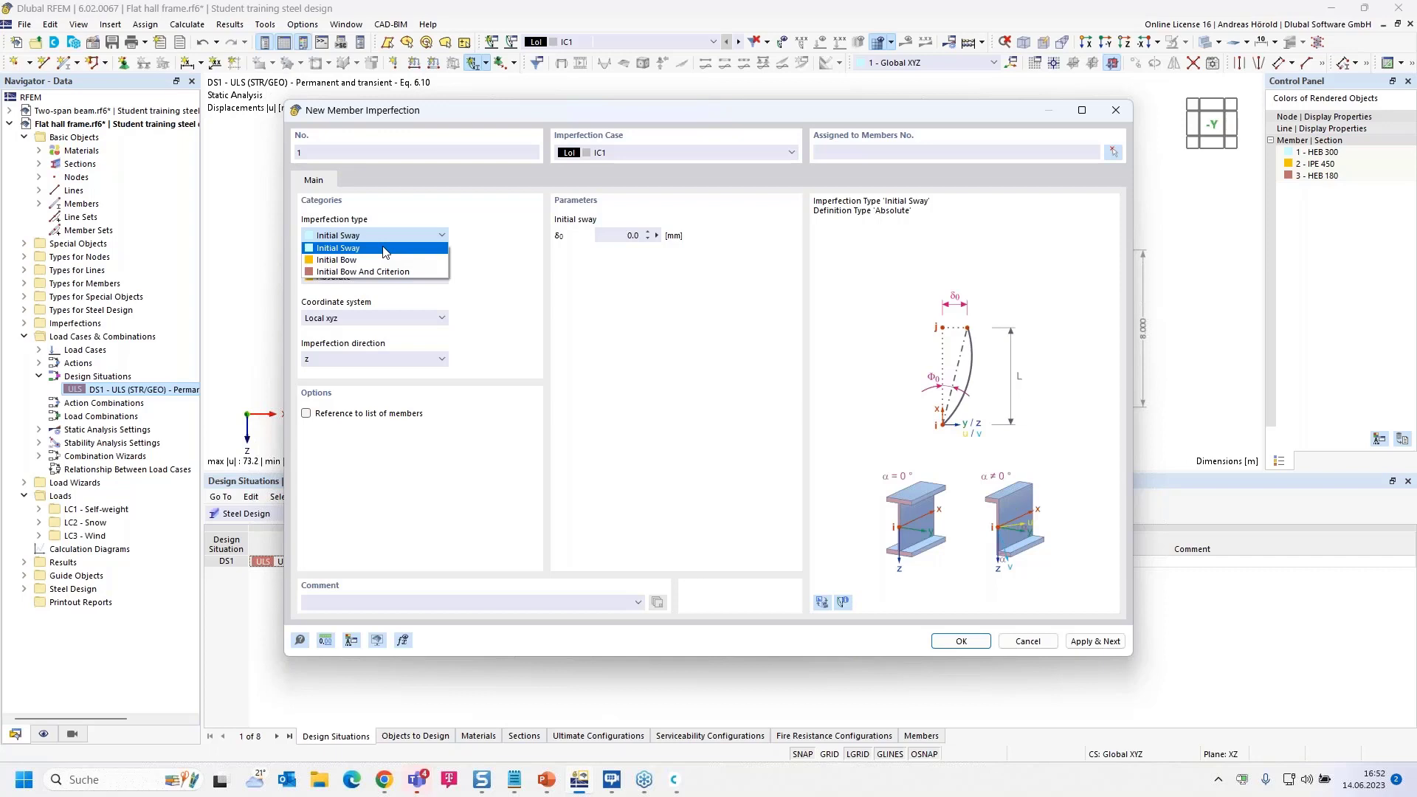
pyautogui.click(383, 251)
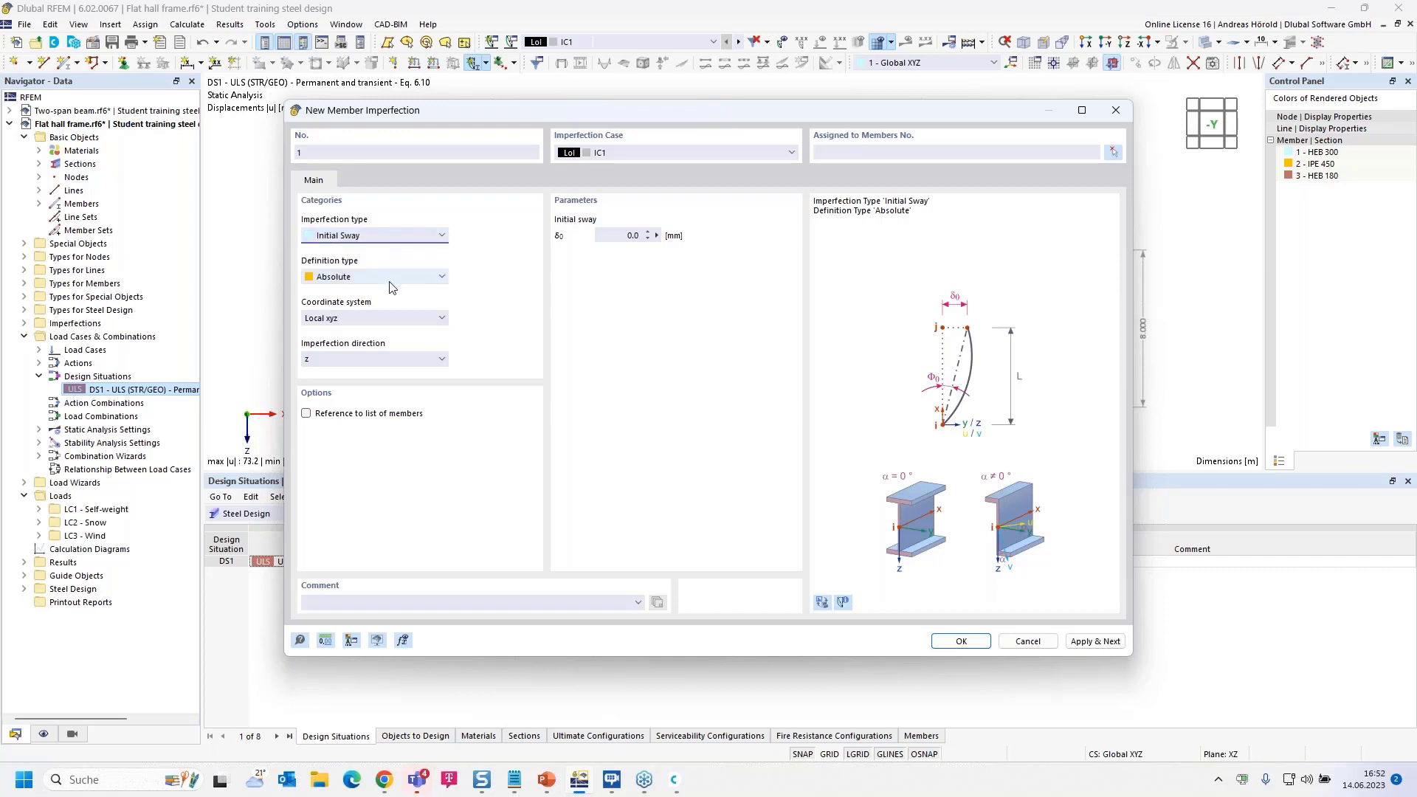
pyautogui.click(394, 279)
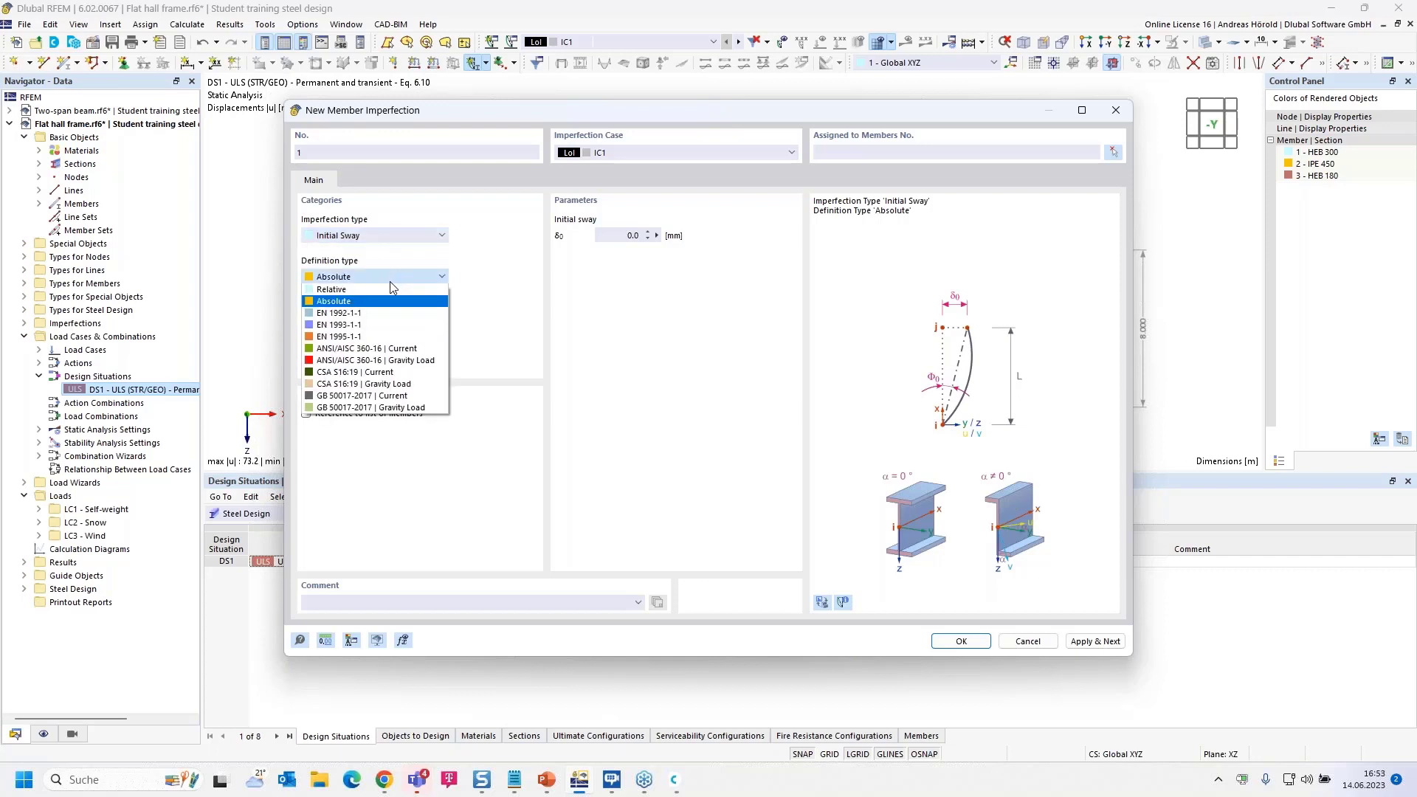
pyautogui.click(365, 325)
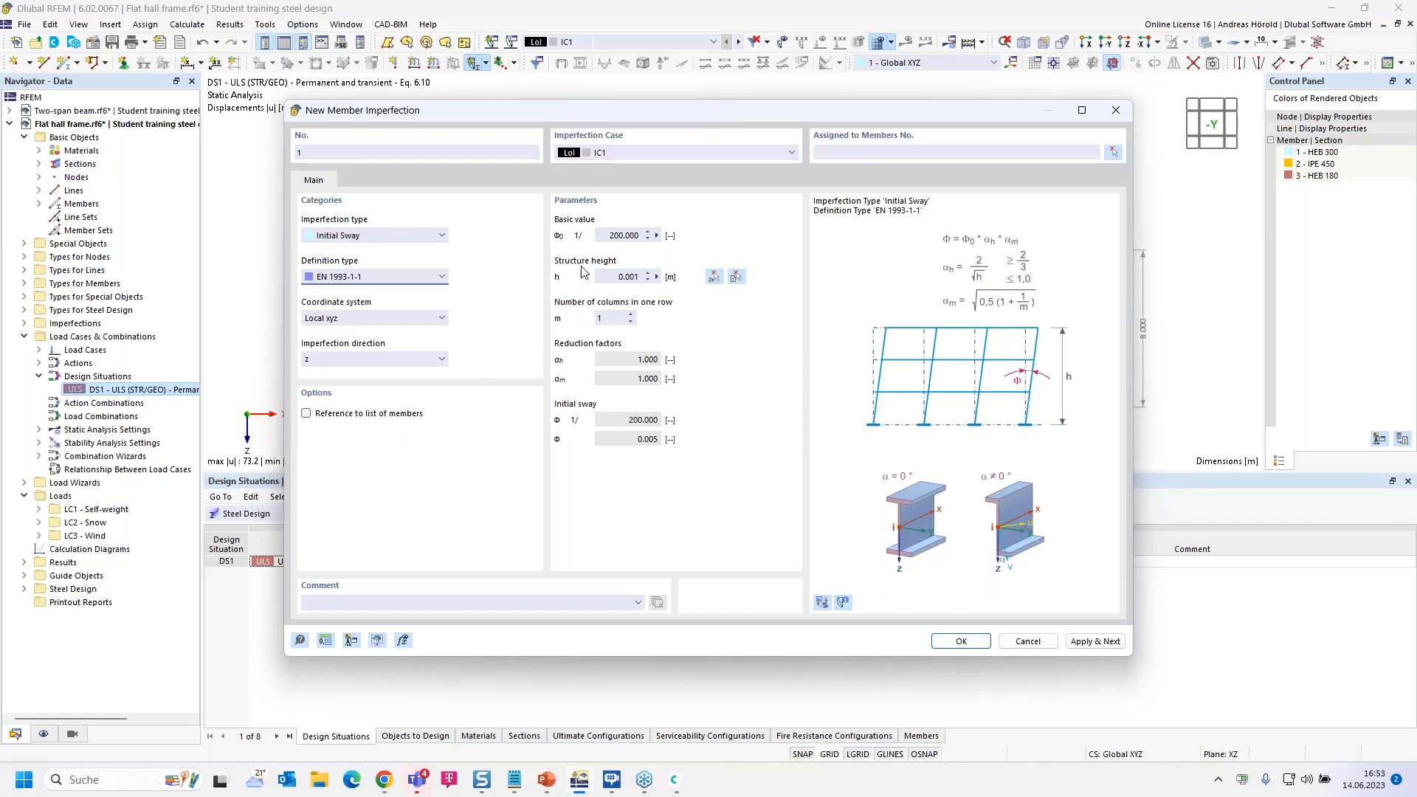
# Step: Pick the 8 m structure height from a column, set the number of columns in one row to 4, and proceed to the member assignment
pyautogui.click(714, 278)
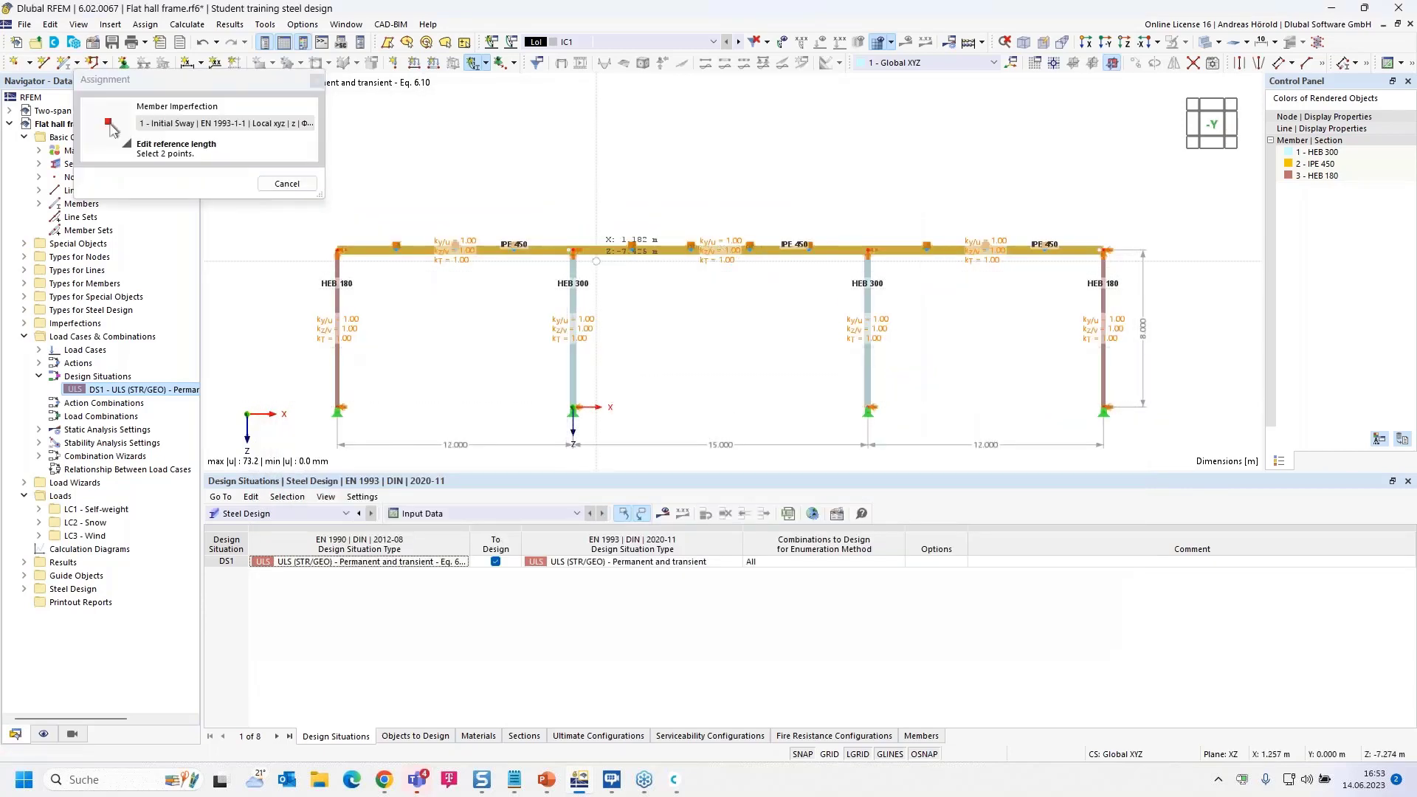
pyautogui.click(573, 251)
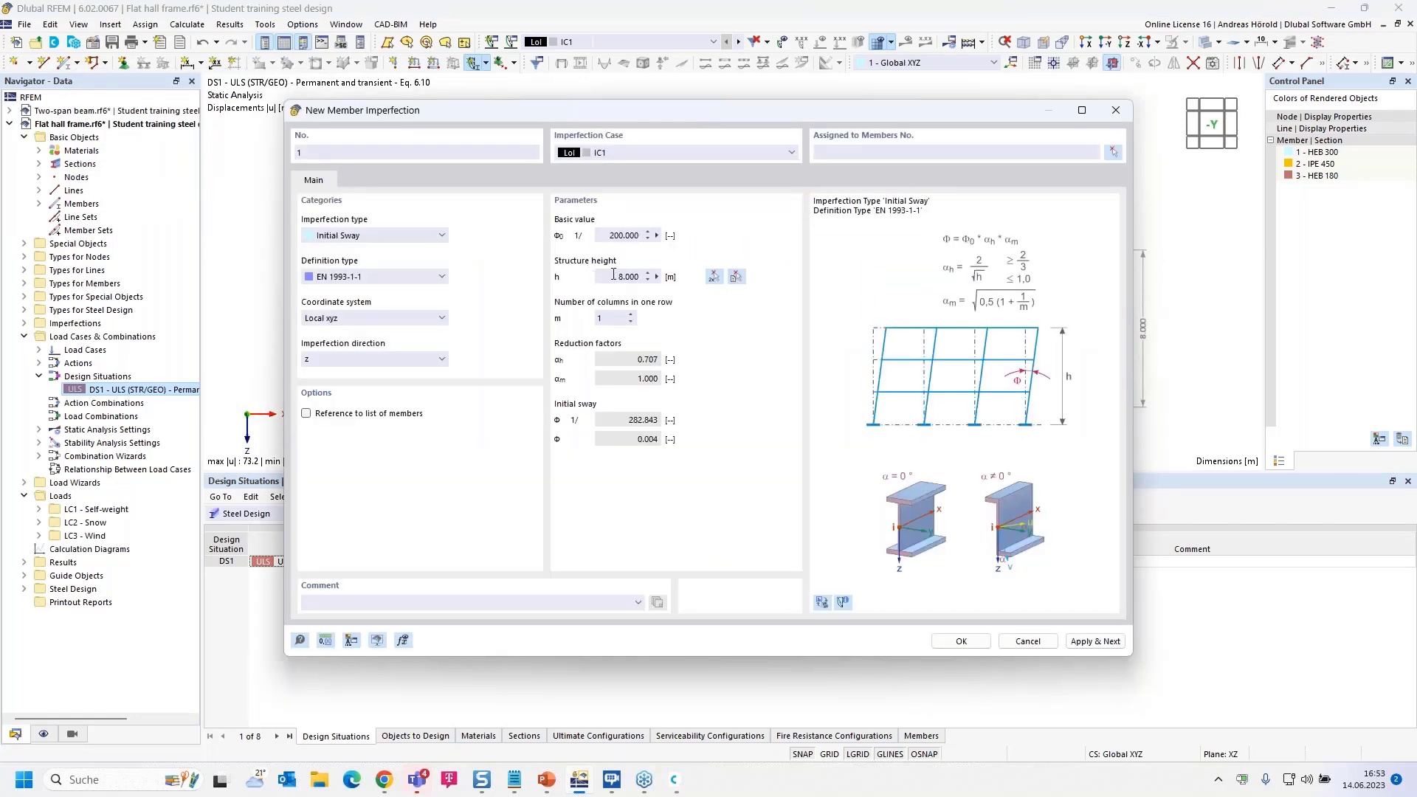
pyautogui.click(630, 313)
pyautogui.click(630, 313)
pyautogui.click(630, 313)
pyautogui.click(961, 641)
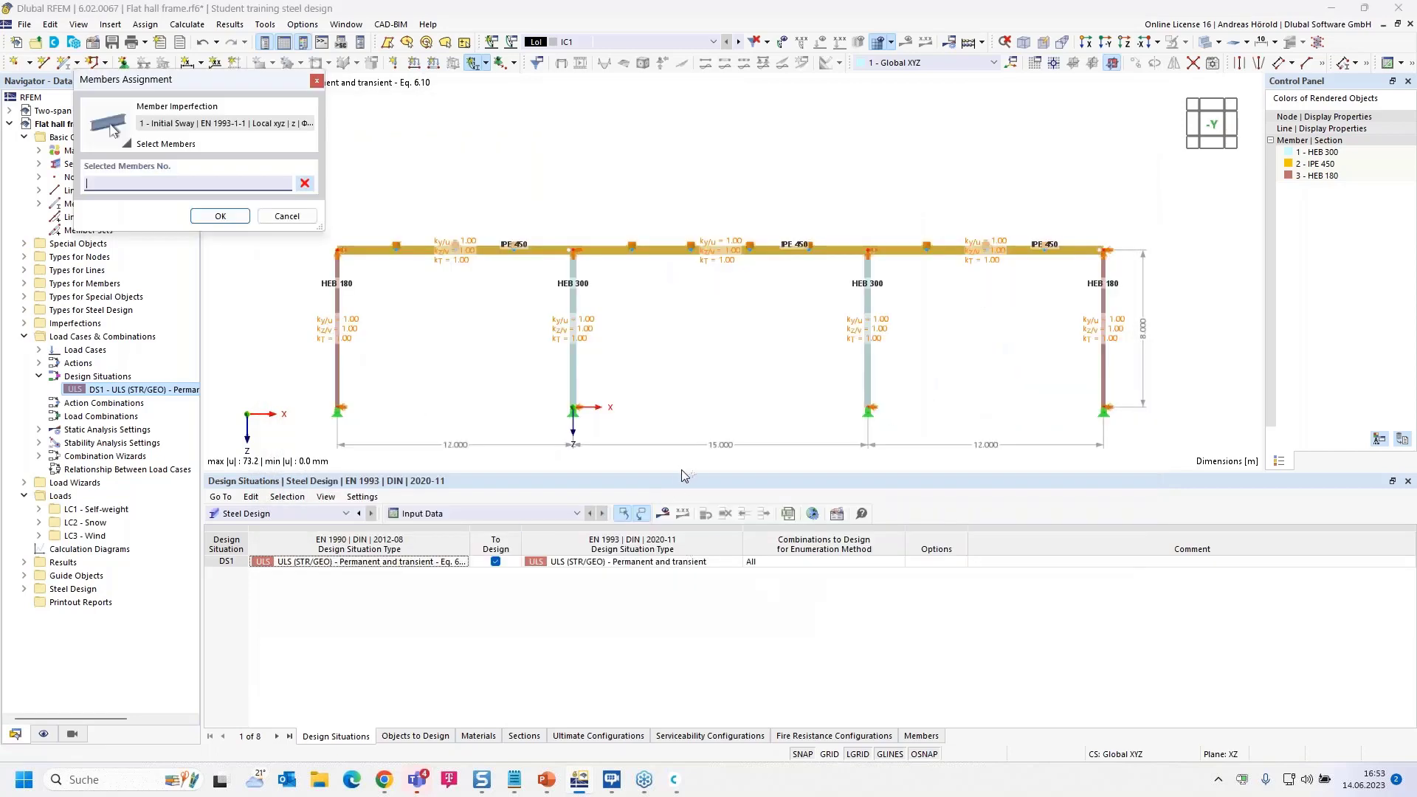
pyautogui.moveTo(681, 473); pyautogui.dragTo(682, 583)
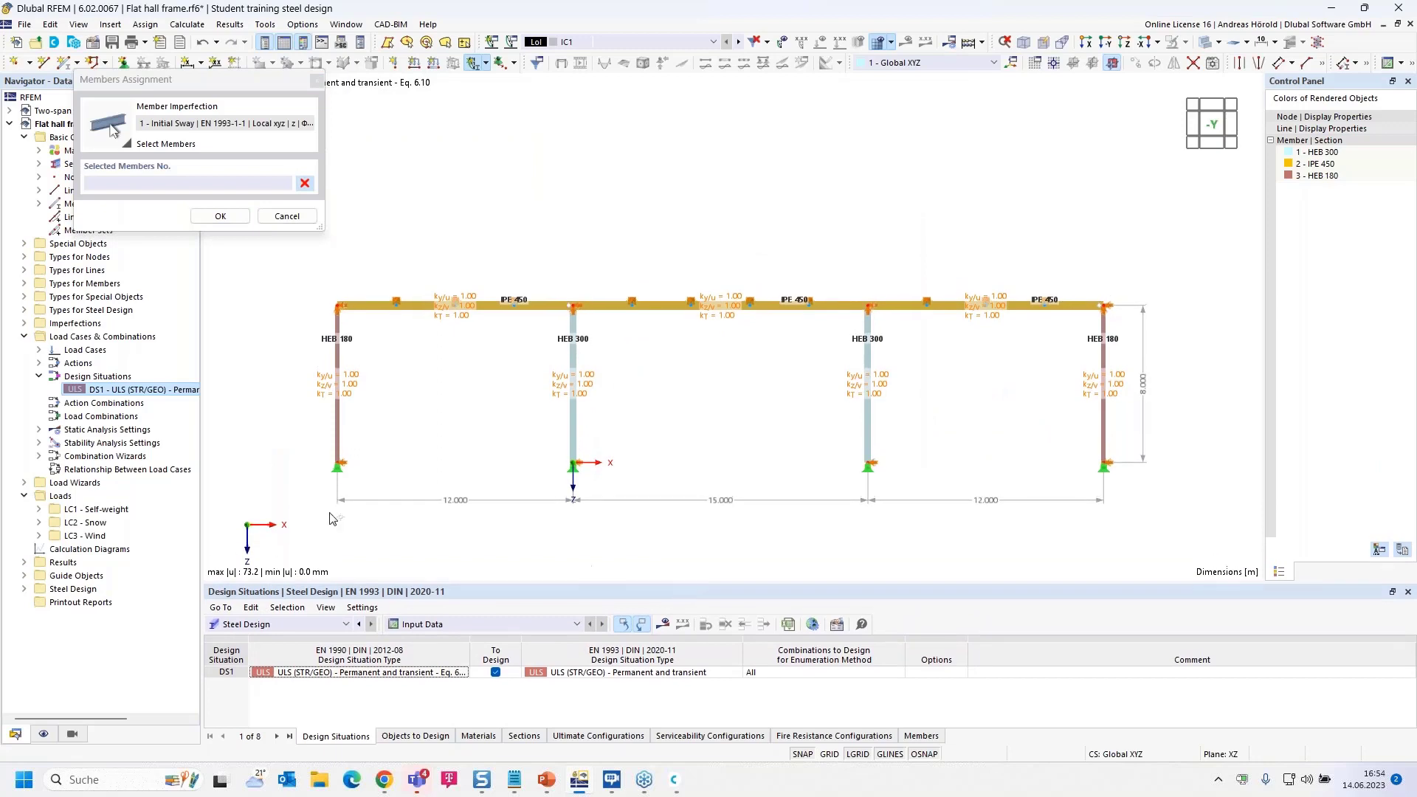
# Step: Check that the combination wizard of design situation DS1 considers imperfection cases with second-order analysis
pyautogui.doubleClick(129, 390)
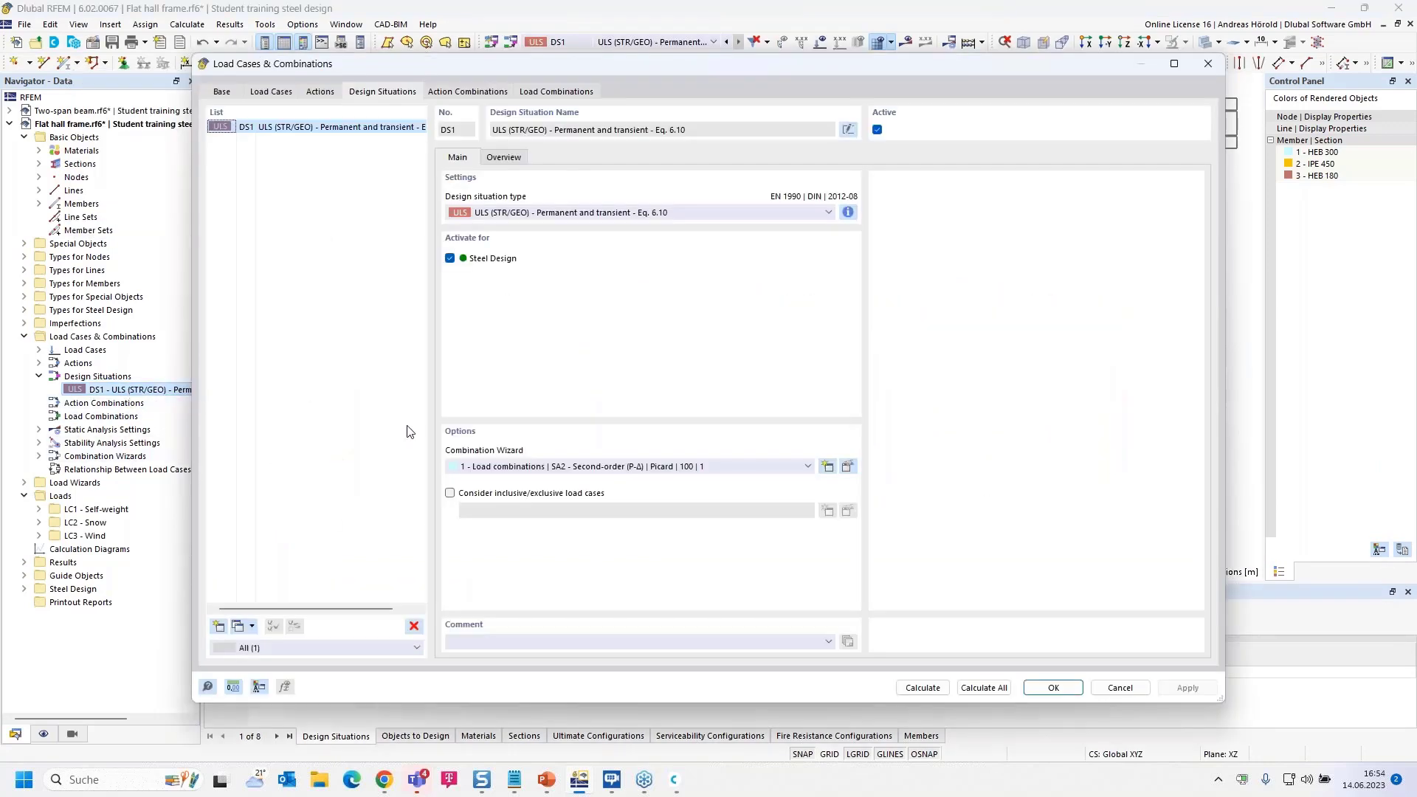
pyautogui.click(848, 467)
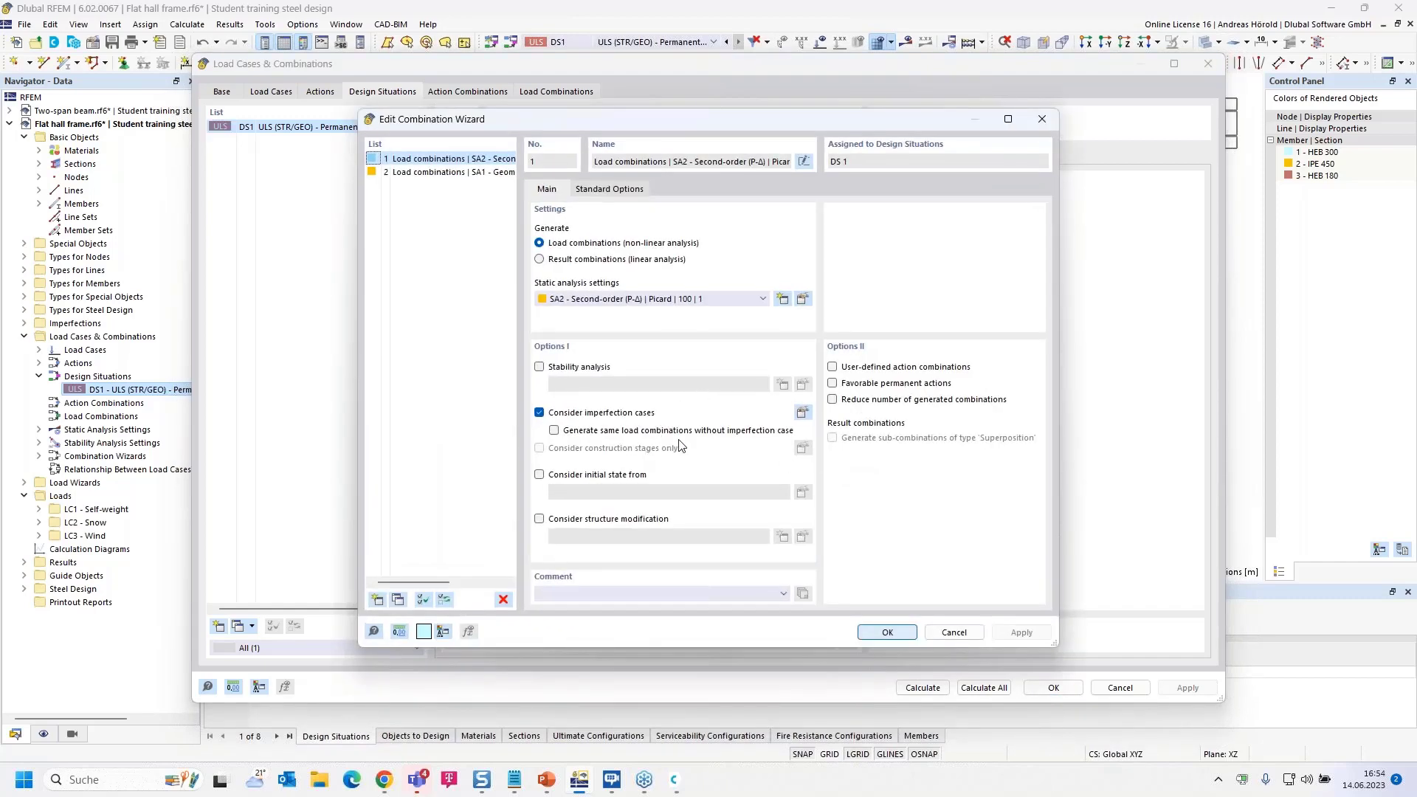
pyautogui.moveTo(756, 121); pyautogui.dragTo(876, 158)
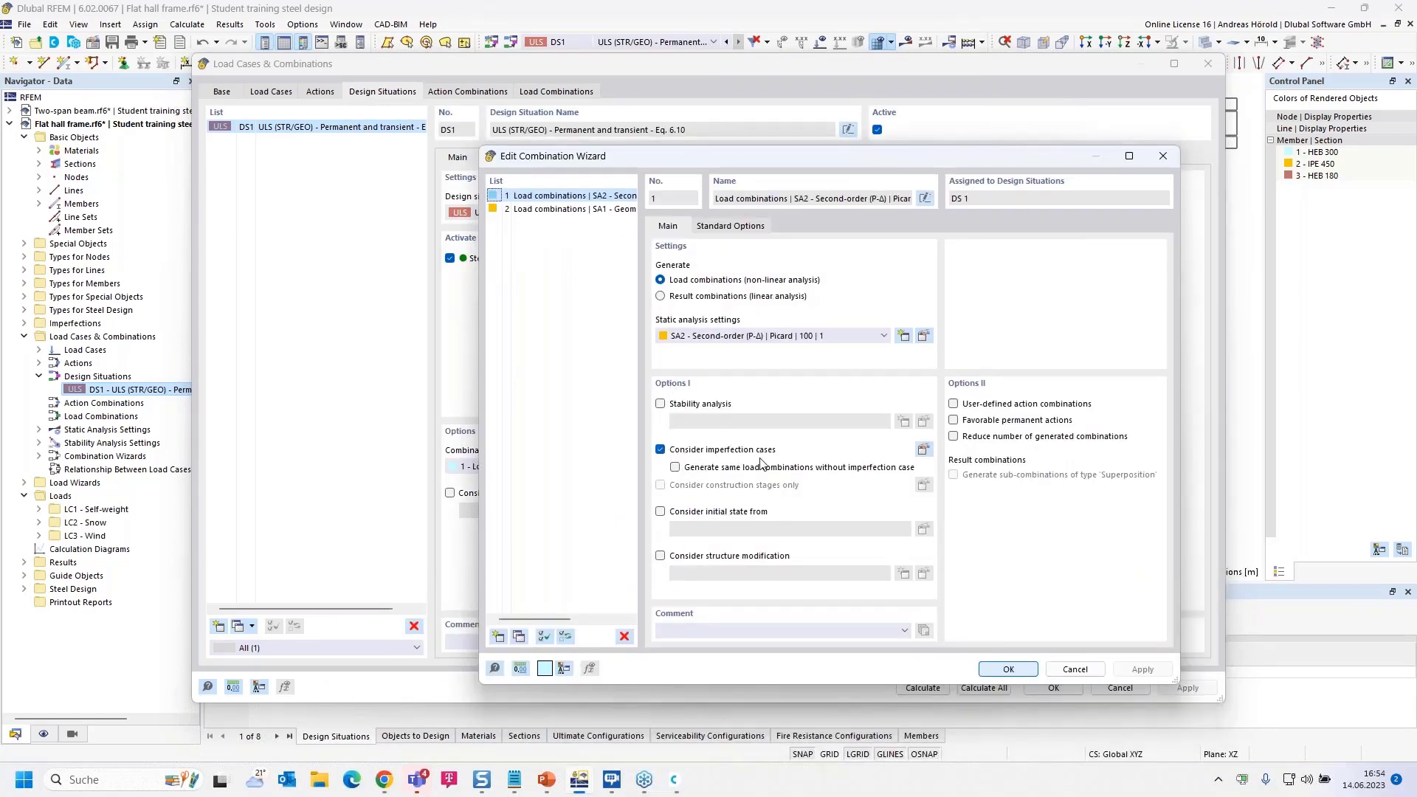
pyautogui.click(1009, 669)
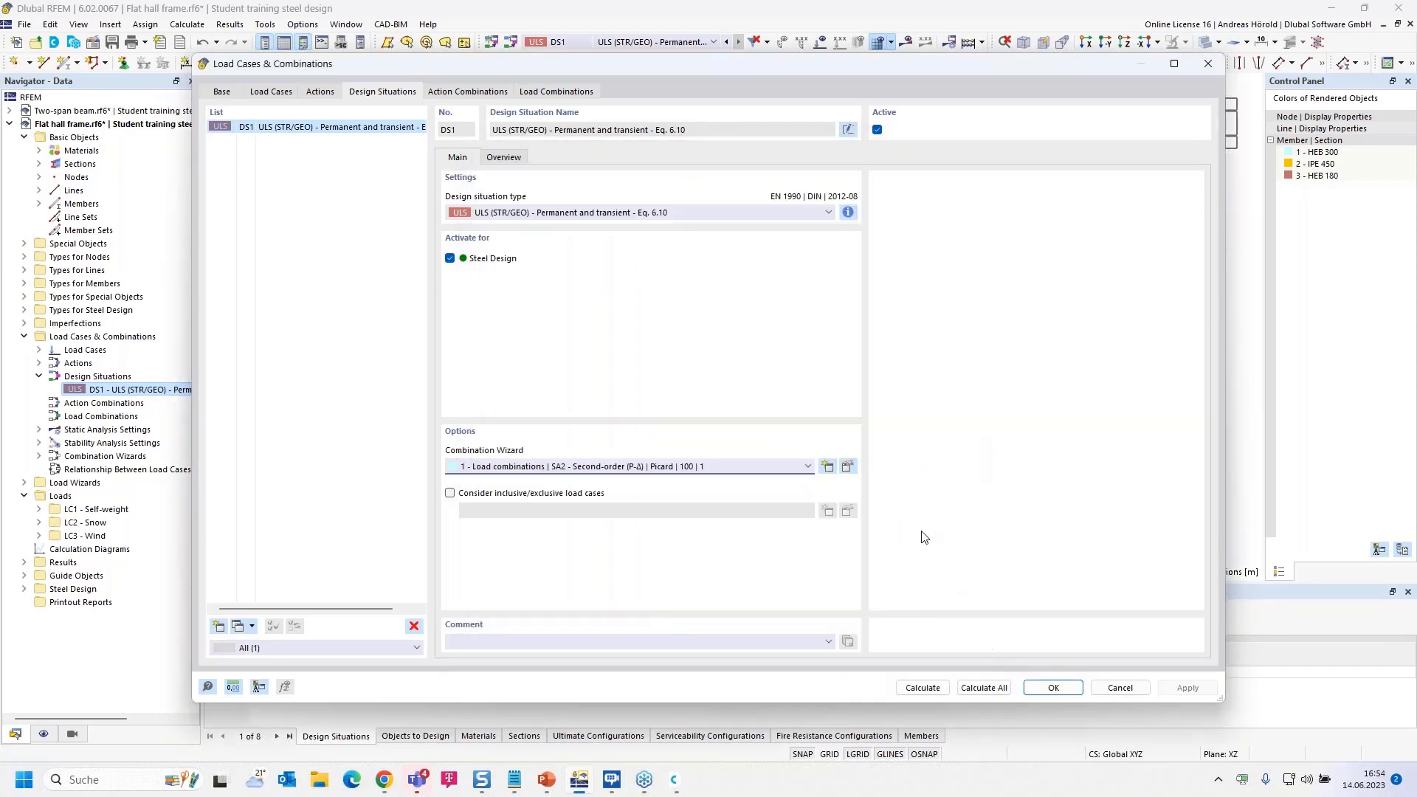
# Step: Update the load combinations and calculate design situation DS1
pyautogui.click(549, 93)
pyautogui.click(376, 91)
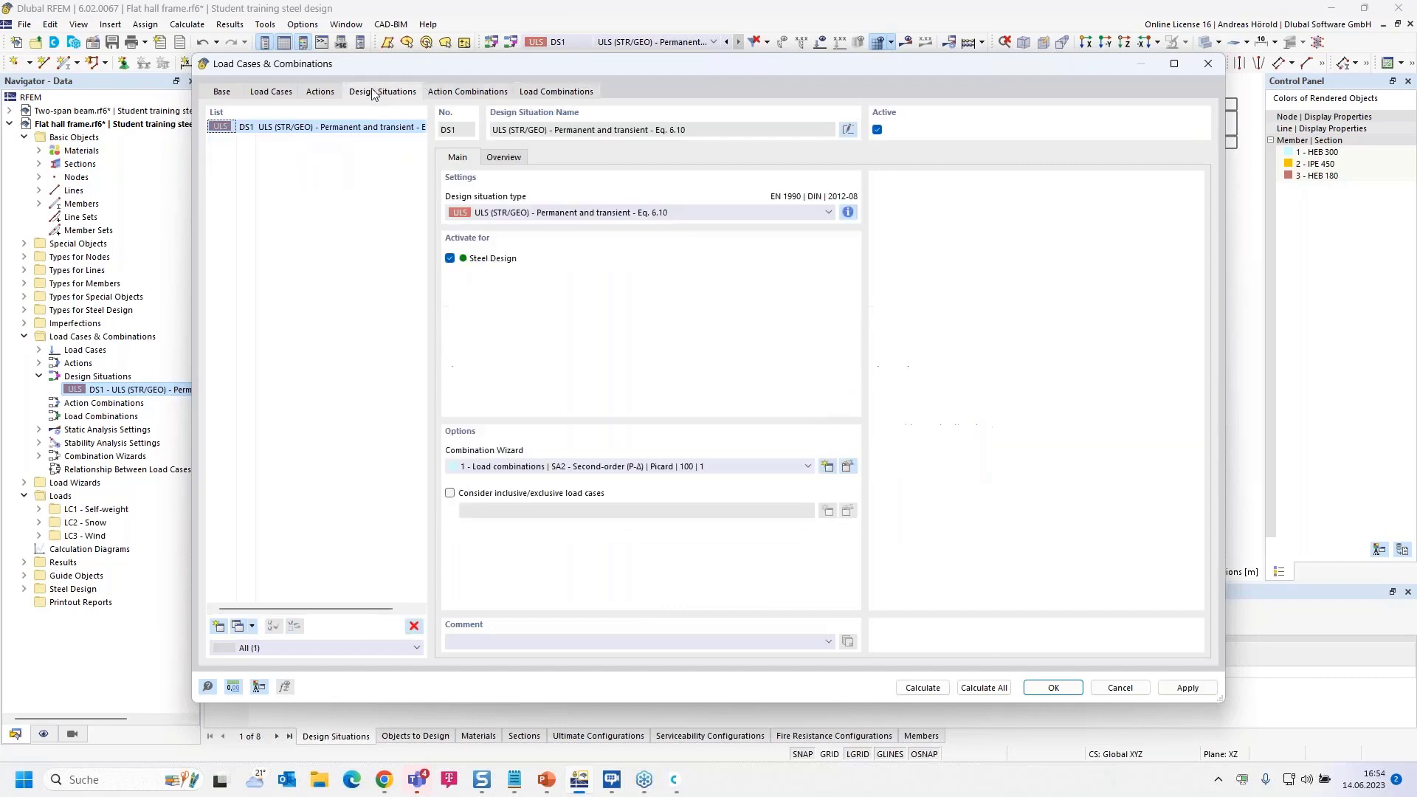
pyautogui.click(921, 688)
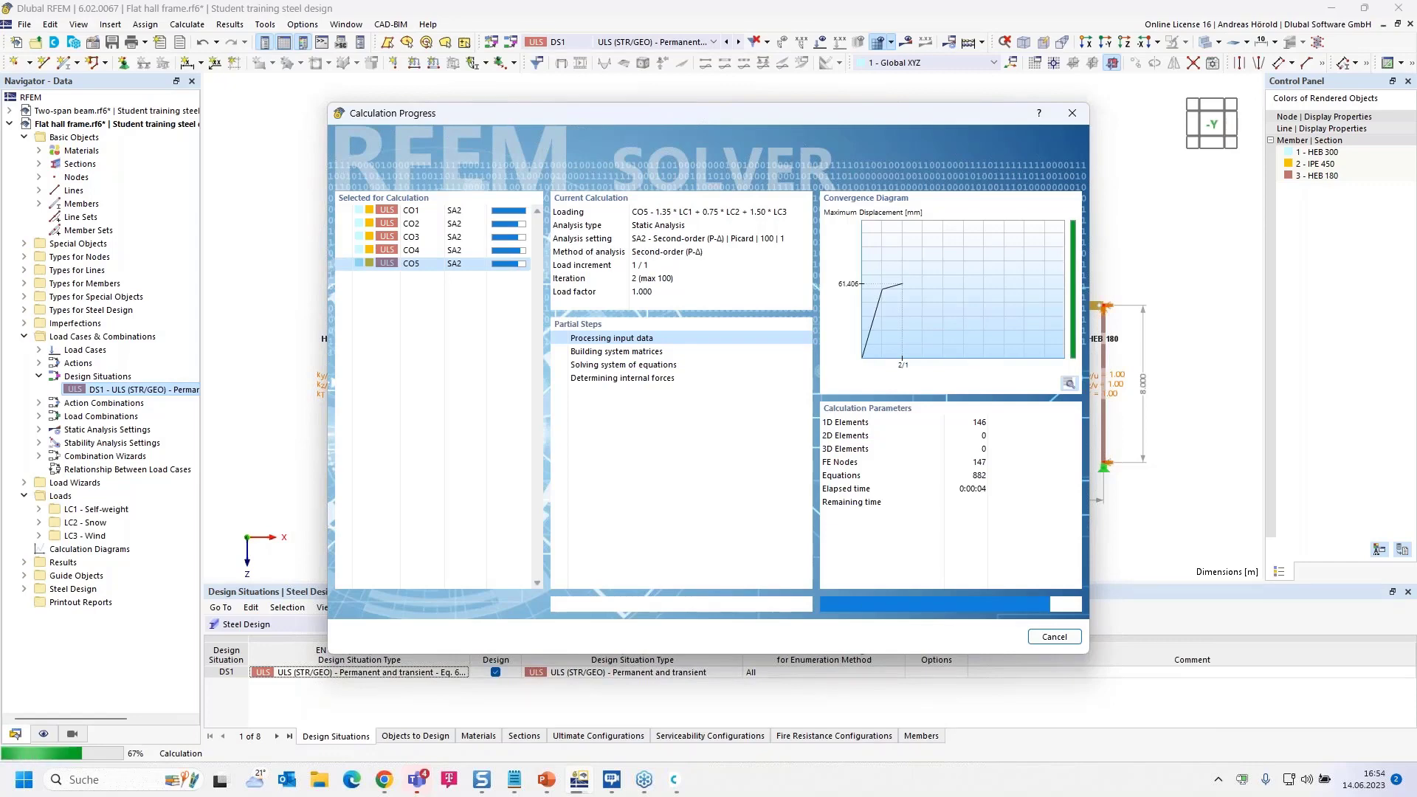
# Step: Bring up the steel design data in the table and calculate the steel design results for the frame with sway imperfections
pyautogui.click(310, 624)
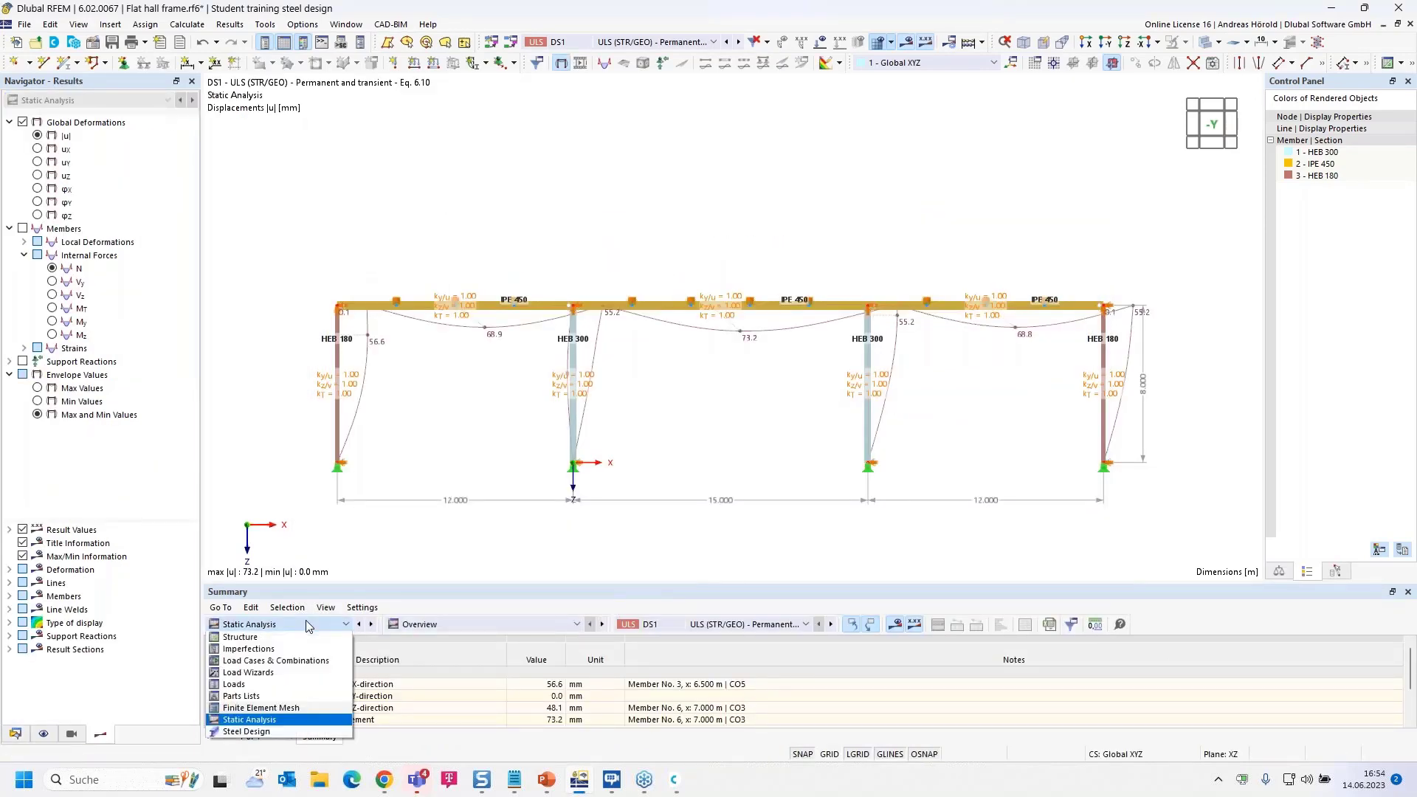
pyautogui.click(299, 731)
pyautogui.click(664, 624)
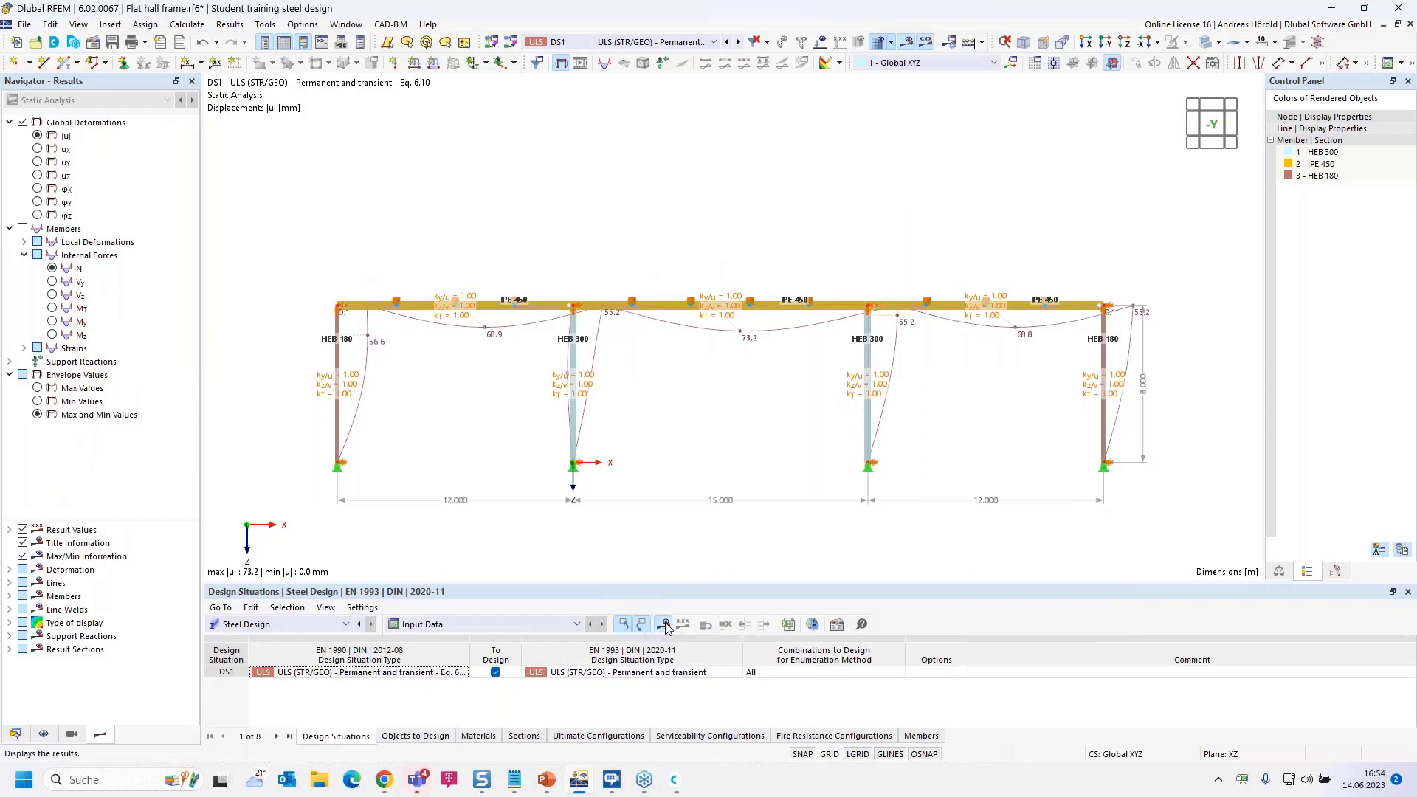
pyautogui.click(771, 452)
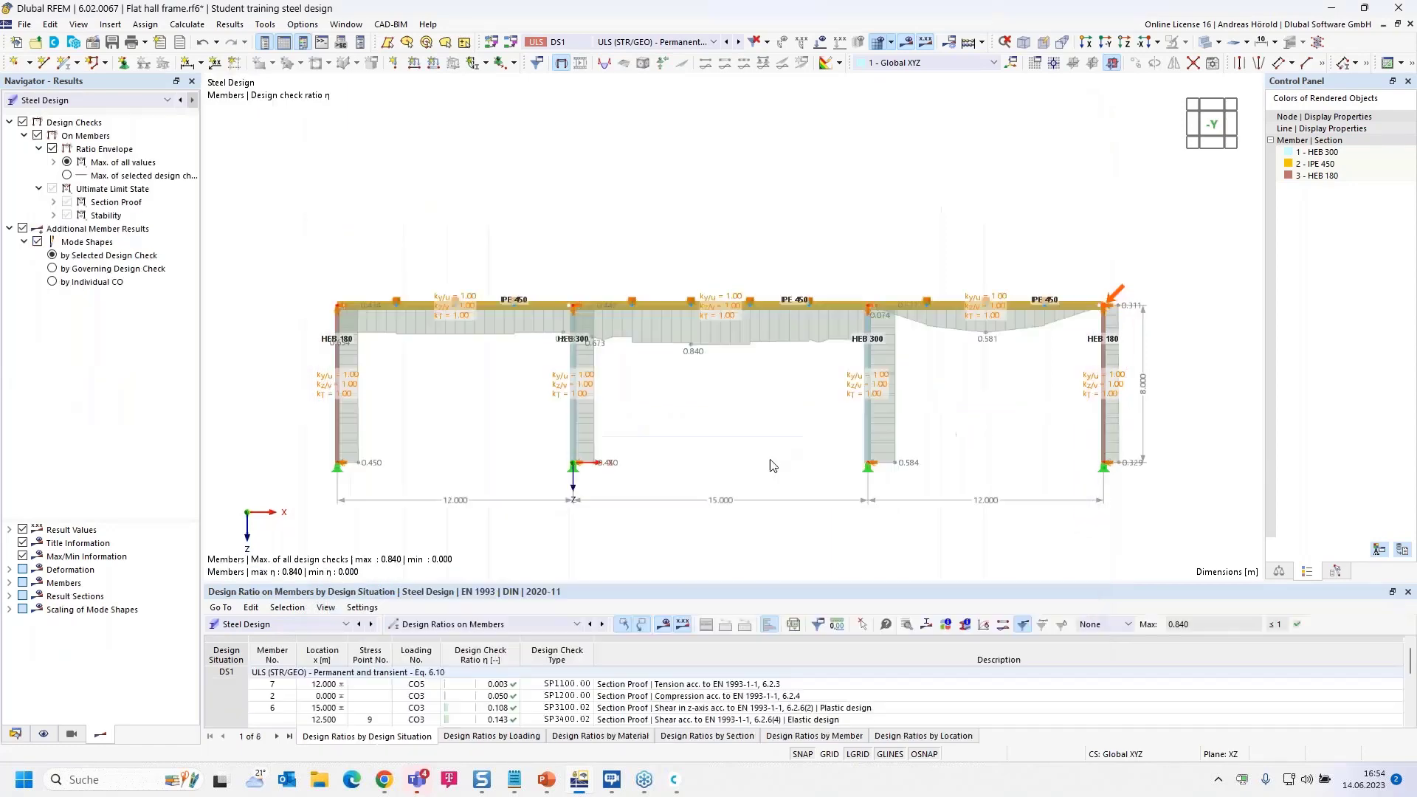
# Step: Enlarge the design ratio table and open the initial sway member imperfection of imperfection case IC1 for editing
pyautogui.moveTo(716, 586); pyautogui.dragTo(711, 479)
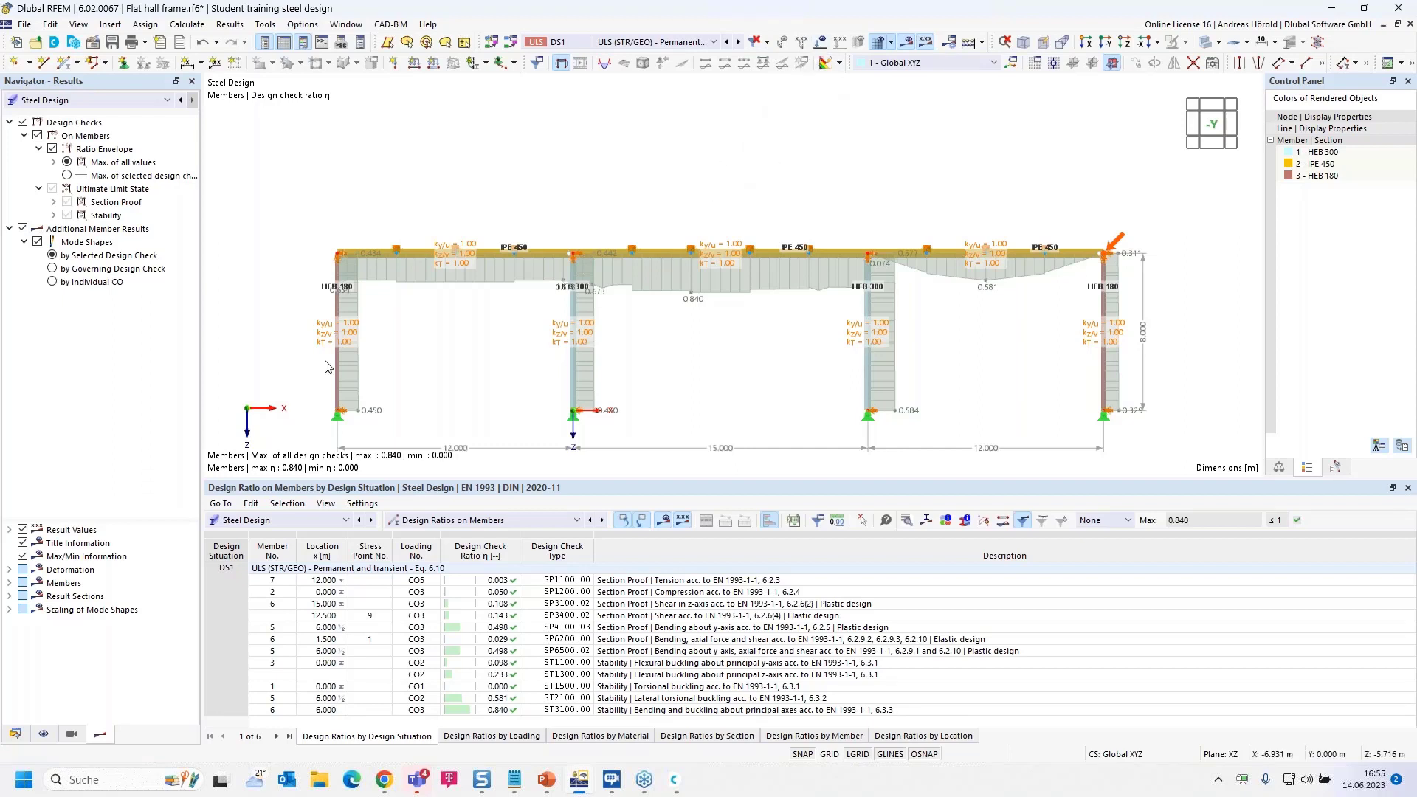
pyautogui.click(16, 735)
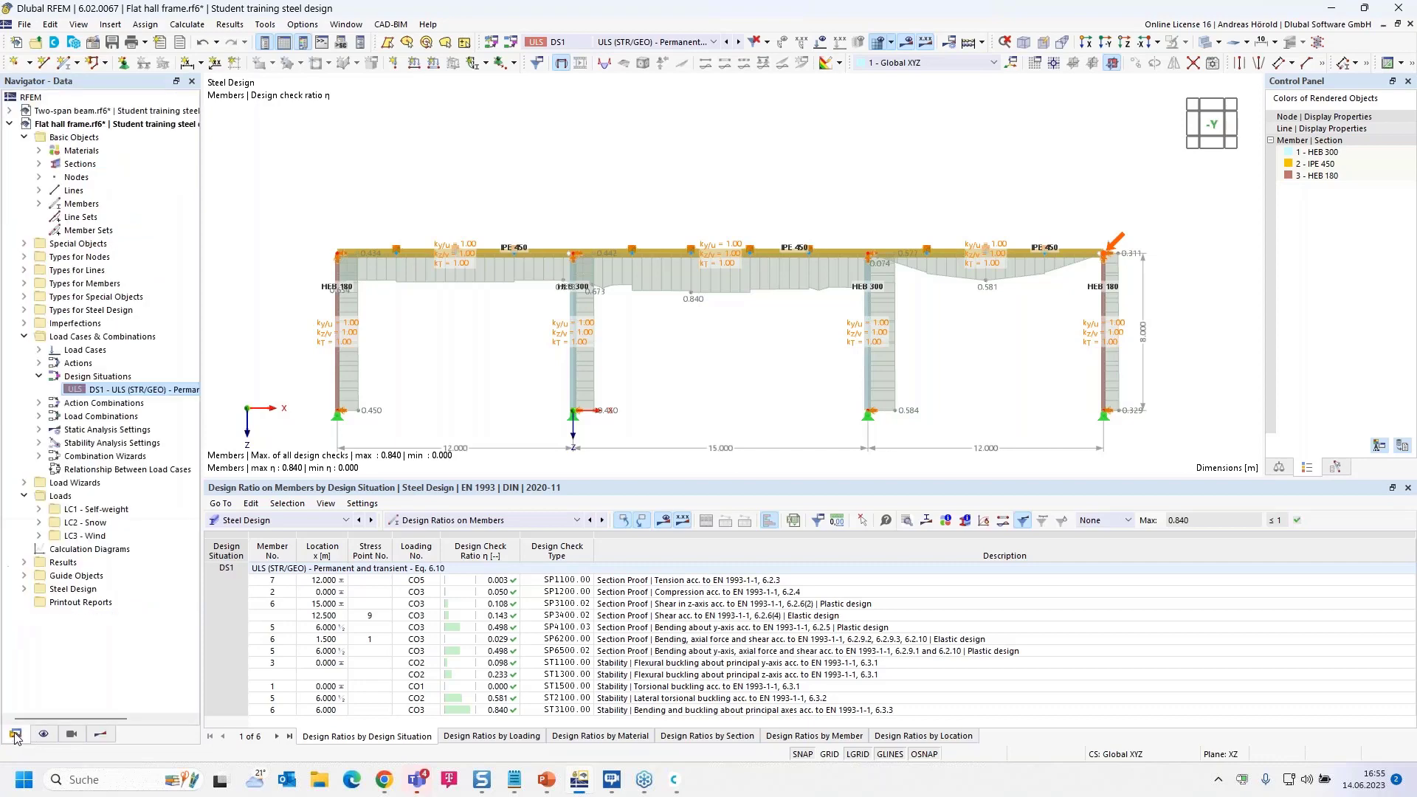
pyautogui.click(486, 63)
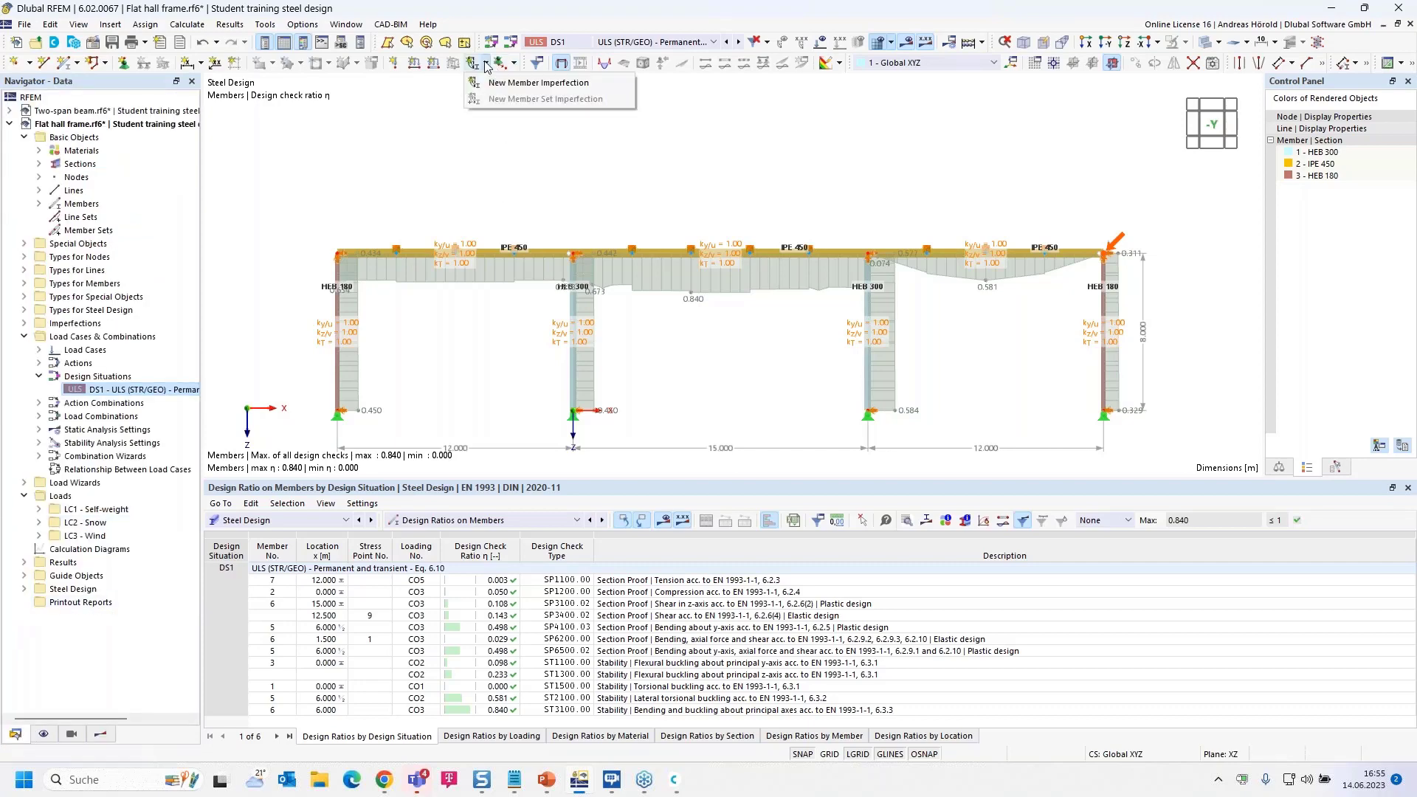
pyautogui.click(25, 324)
pyautogui.click(38, 350)
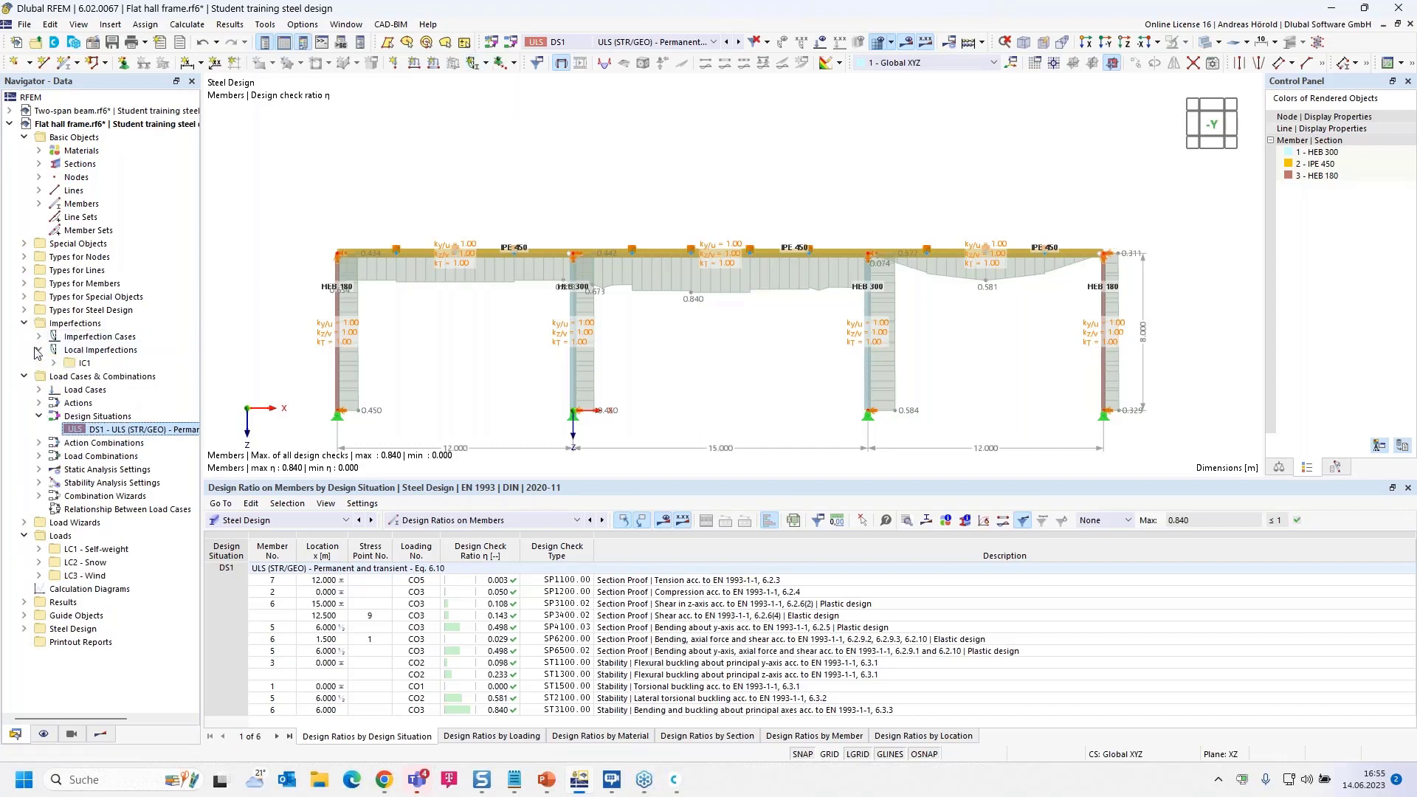
pyautogui.click(54, 363)
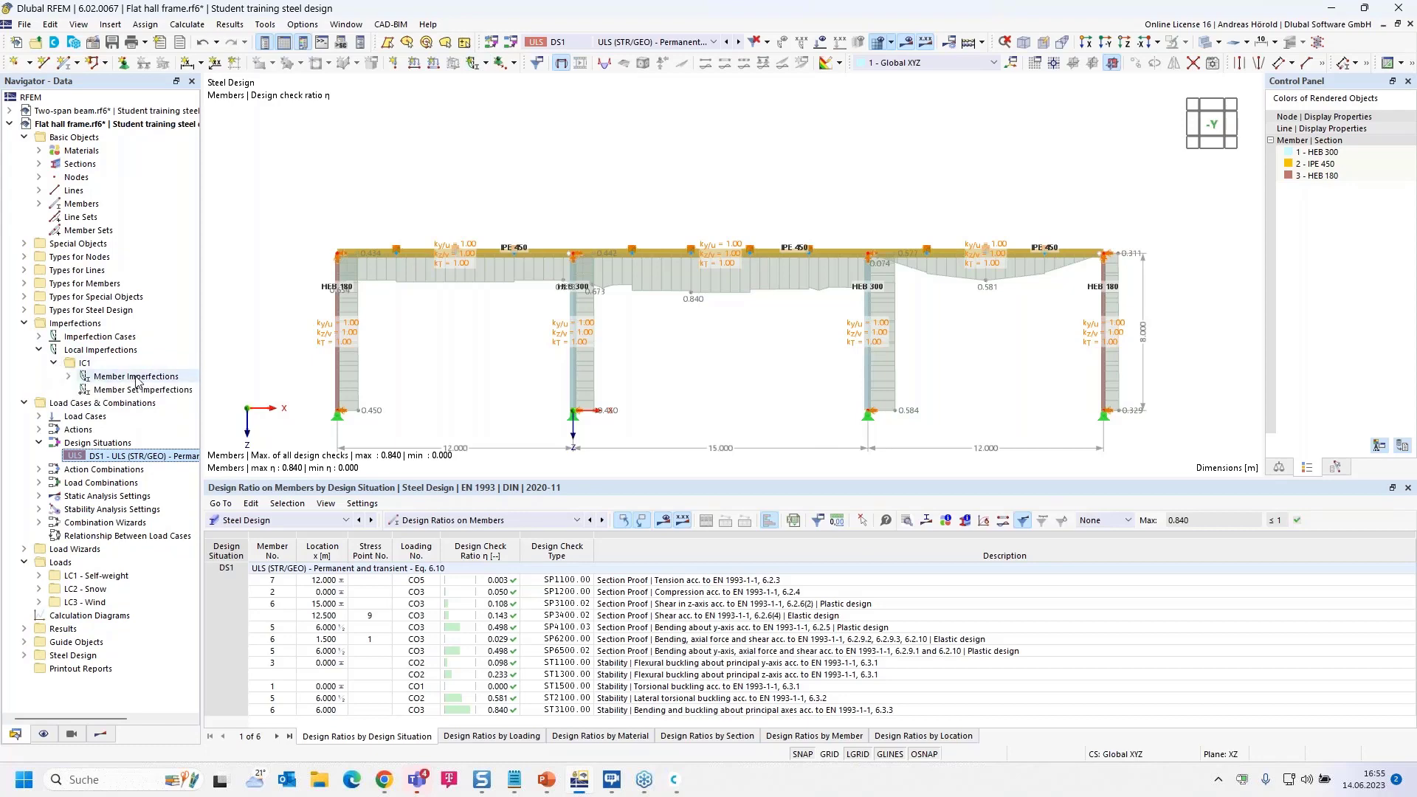
pyautogui.click(69, 376)
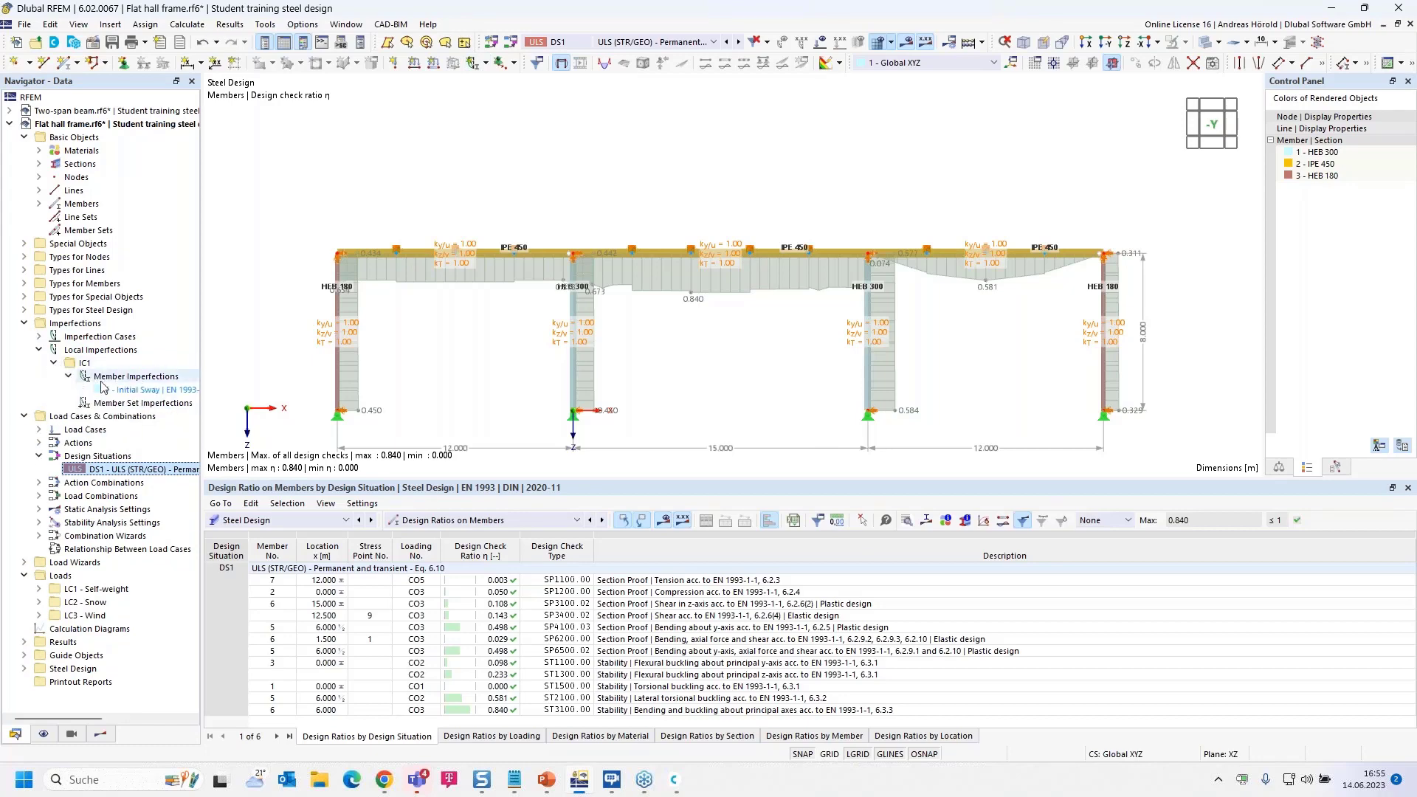
pyautogui.doubleClick(160, 391)
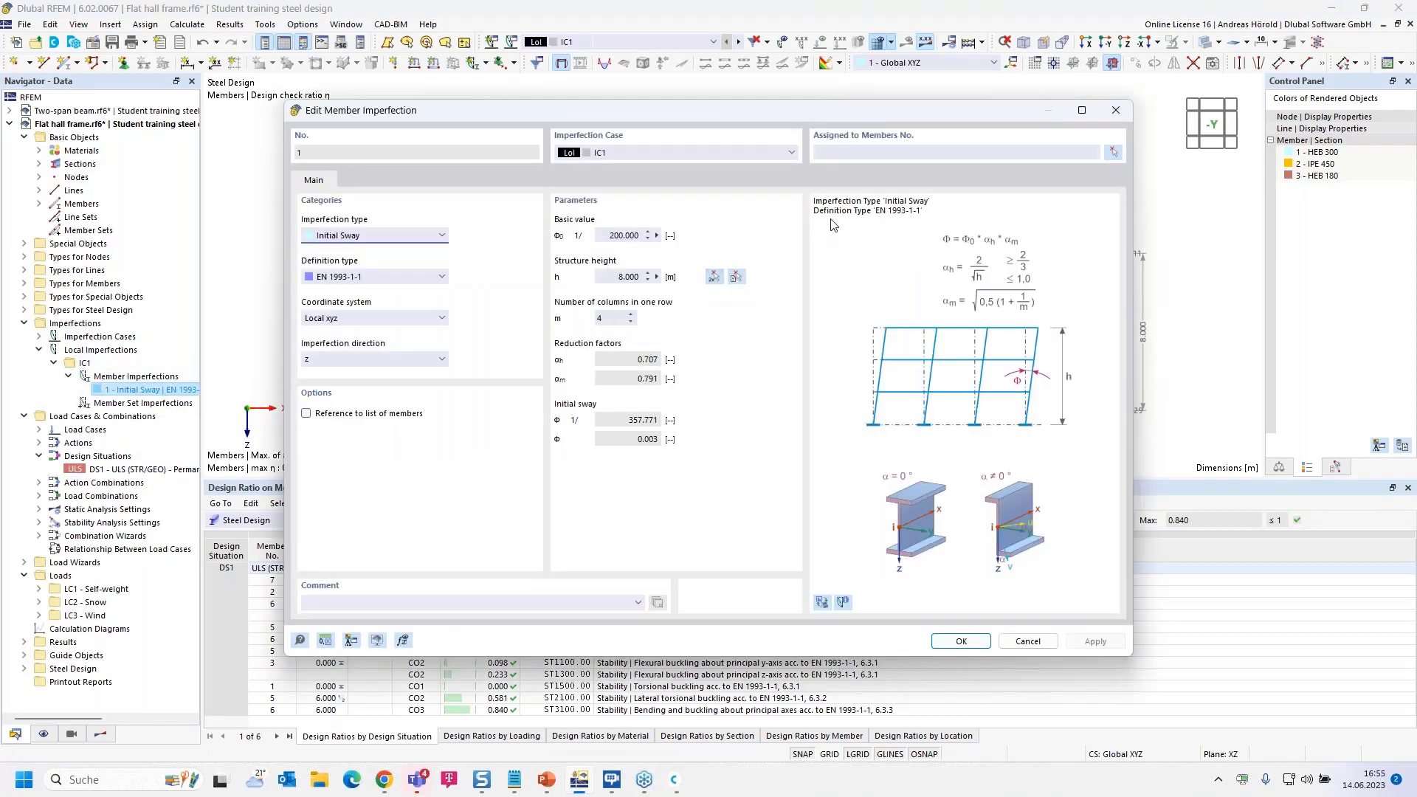
# Step: Assign the initial sway imperfection to the four columns, members 1-4, and accept the imperfection settings
pyautogui.click(1112, 152)
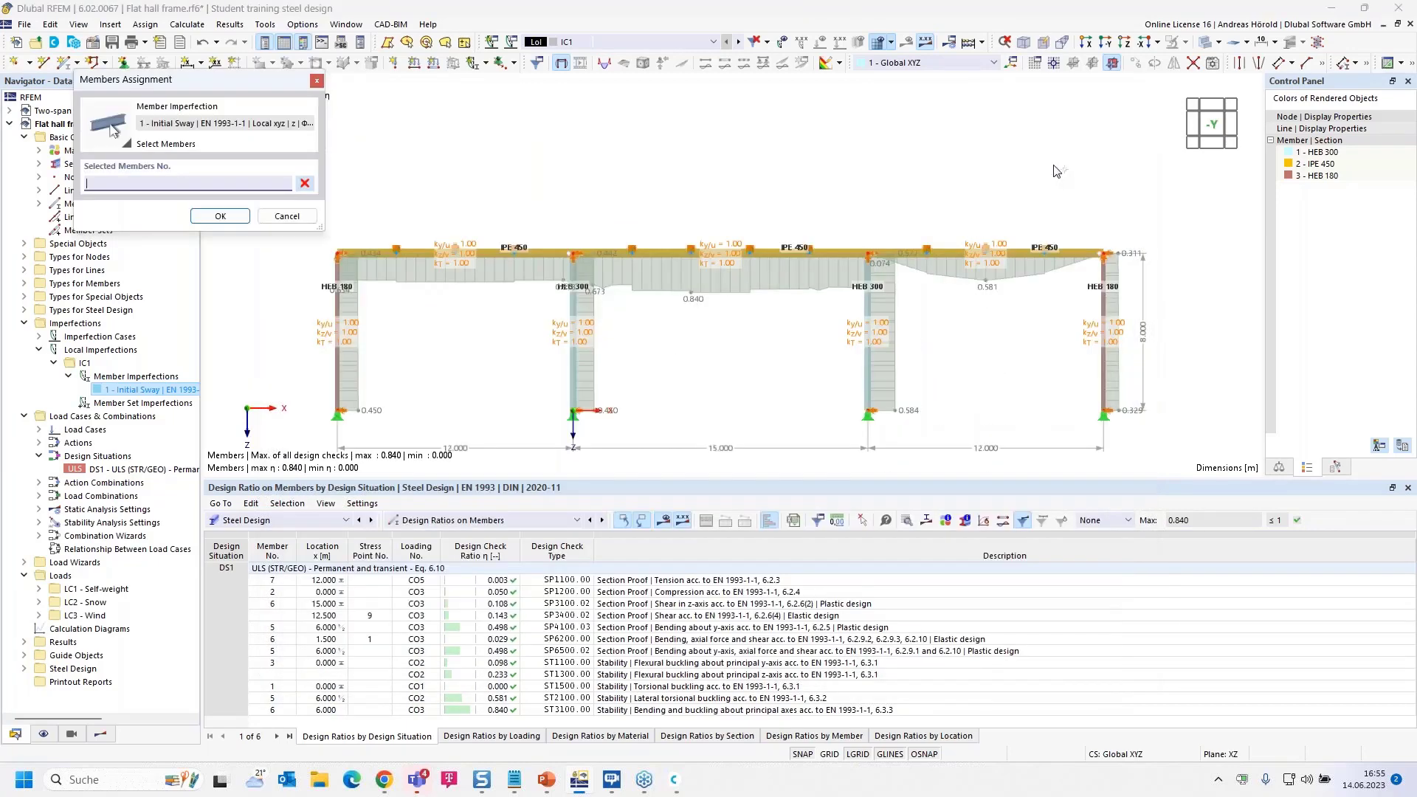
pyautogui.moveTo(1183, 304); pyautogui.dragTo(288, 361)
pyautogui.click(220, 215)
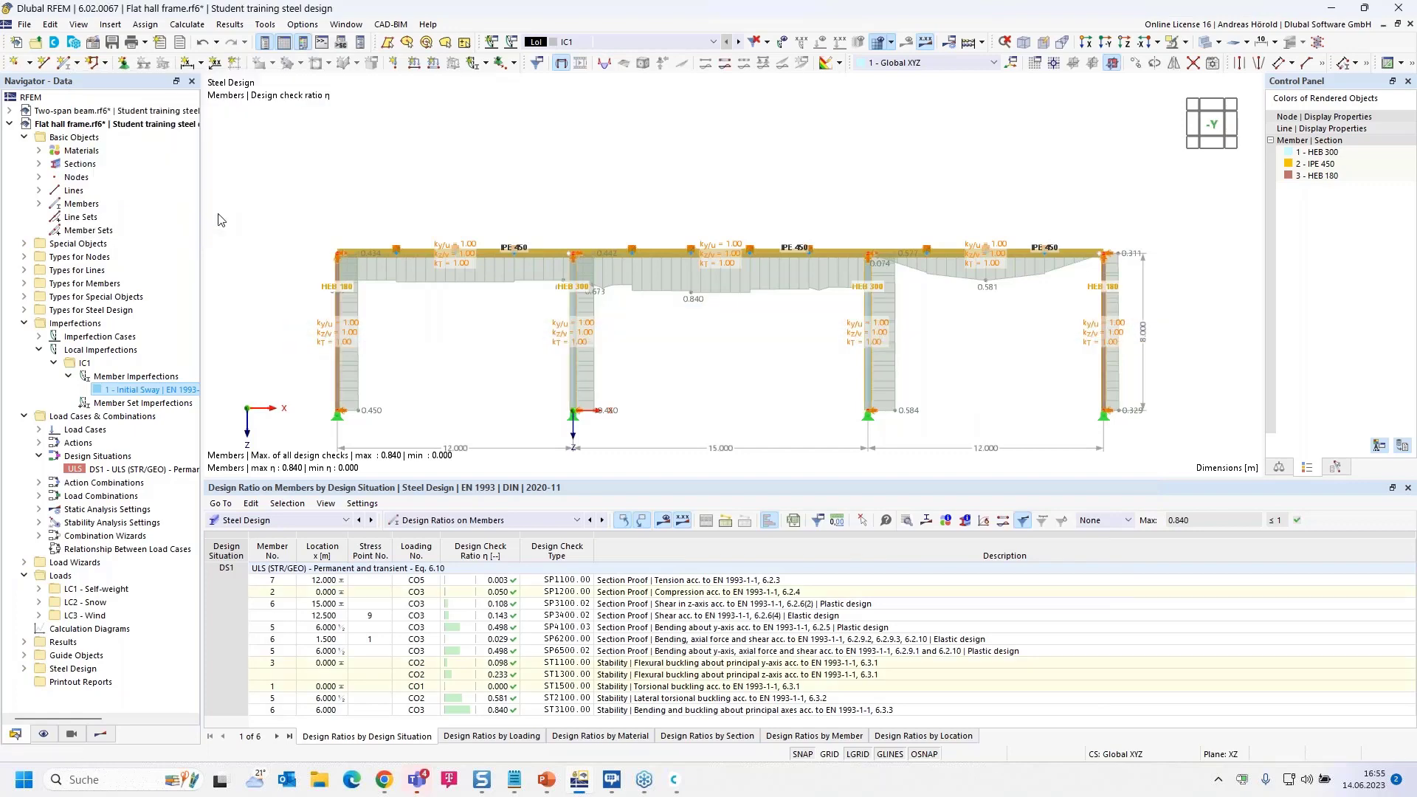
pyautogui.click(961, 640)
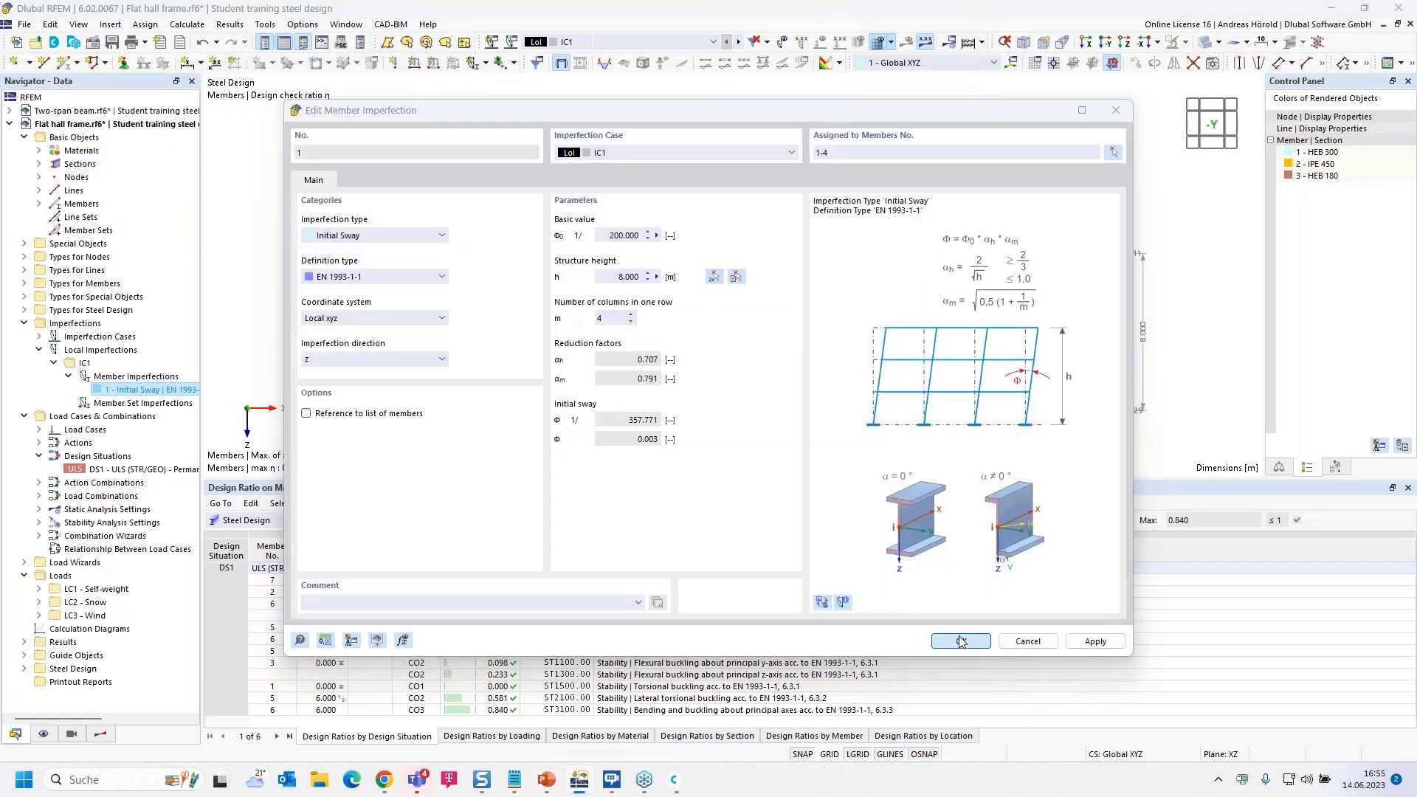
# Step: Confirm the changed imperfection and recalculate the steel design results for the frame
pyautogui.click(769, 499)
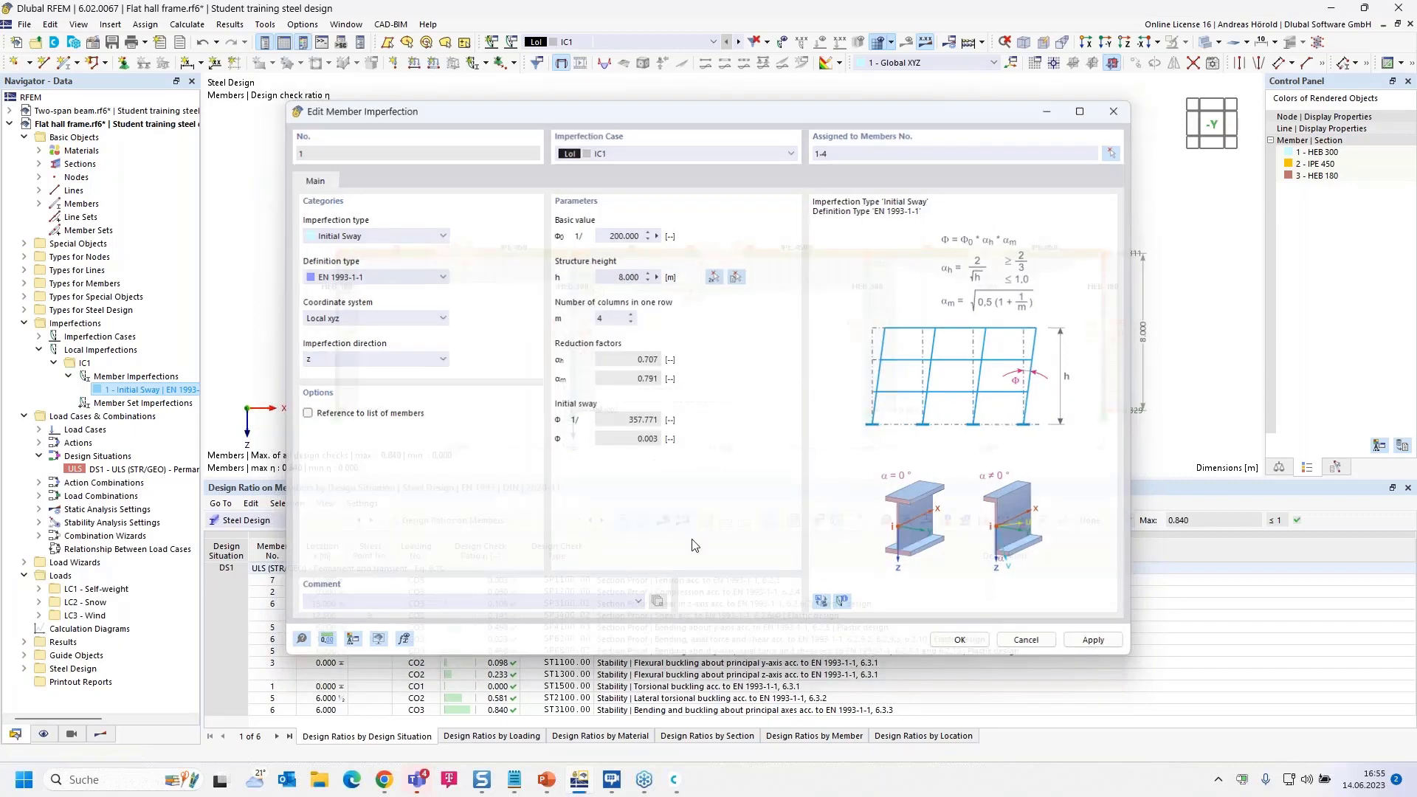
pyautogui.click(665, 521)
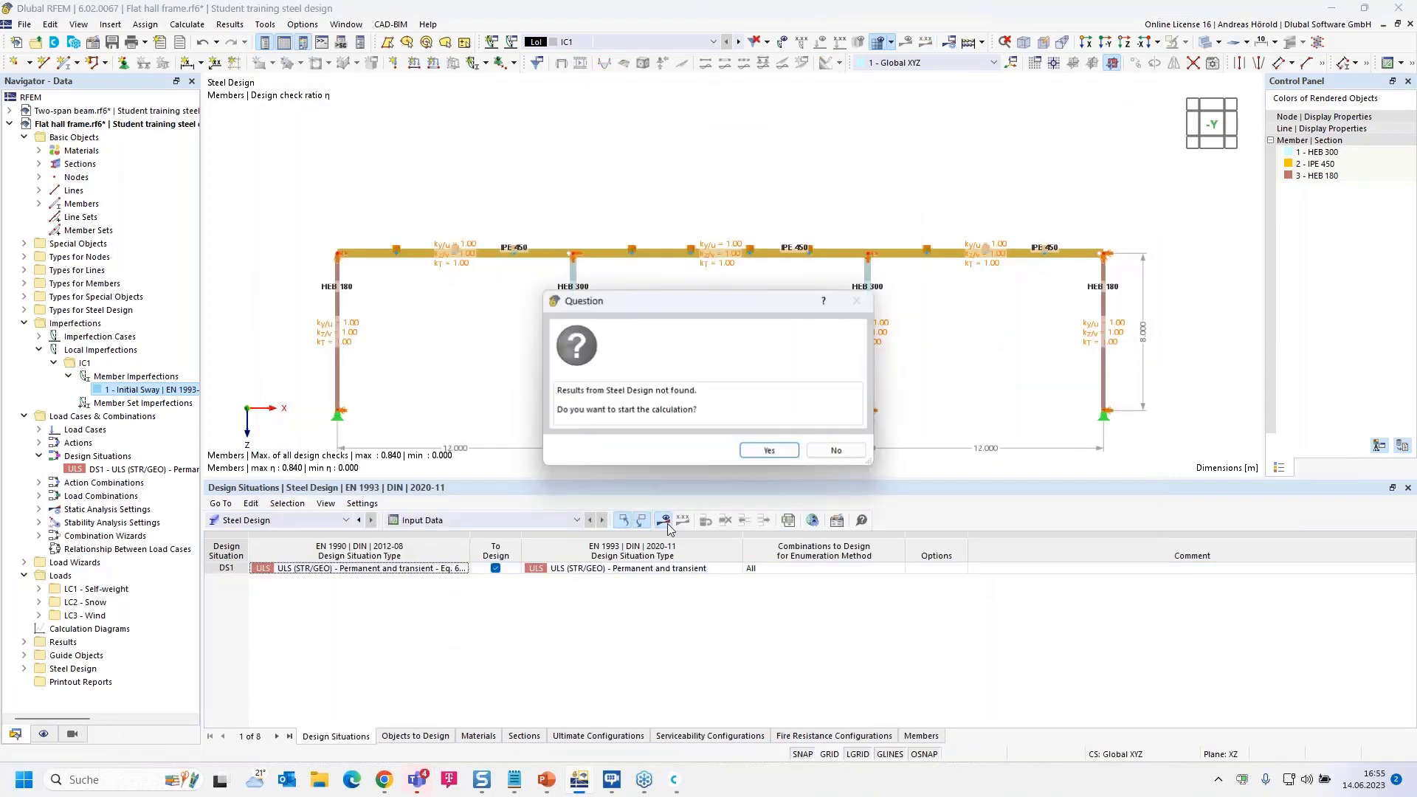
pyautogui.click(763, 452)
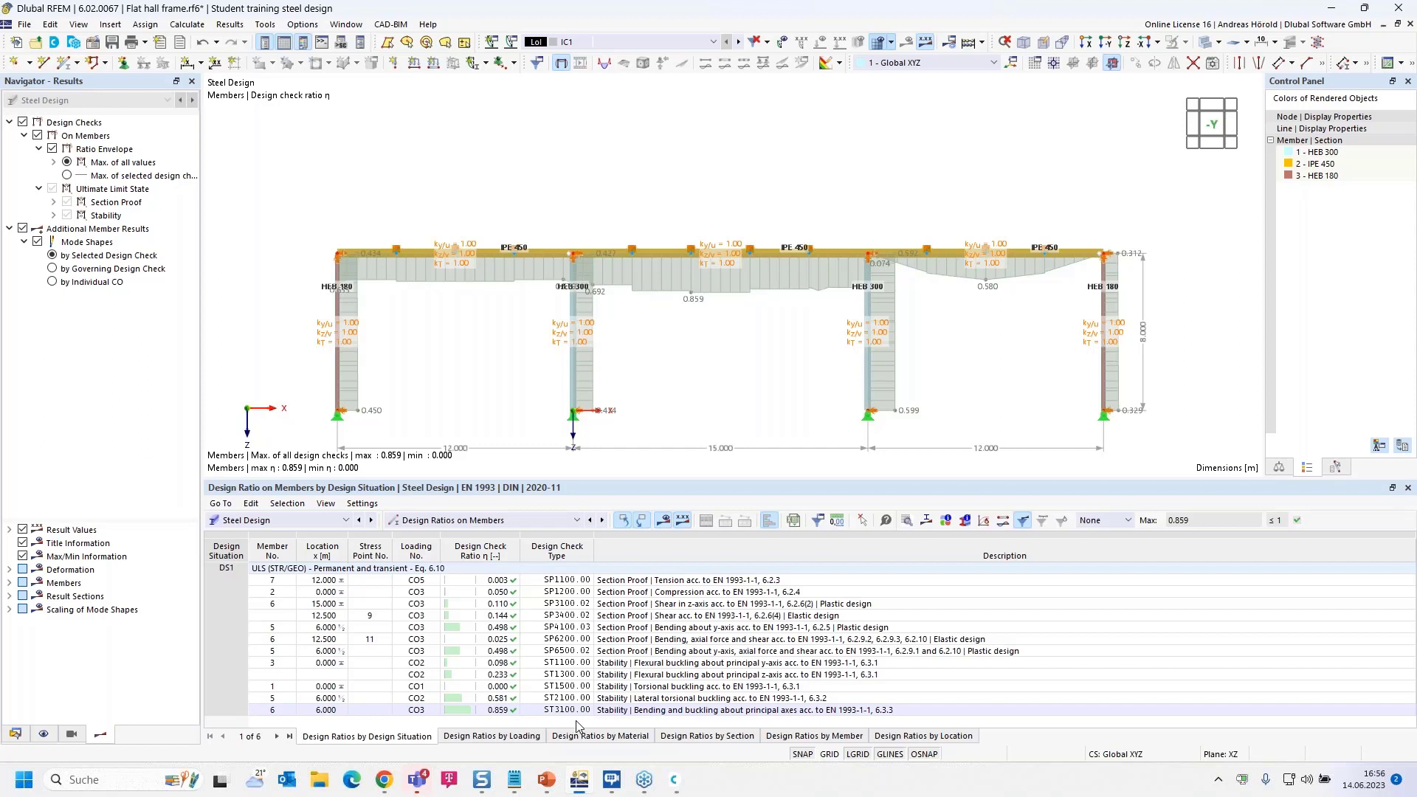
# Step: Examine the design check details for lateral torsional buckling (ST2100) of member 5, then close them
pyautogui.click(659, 701)
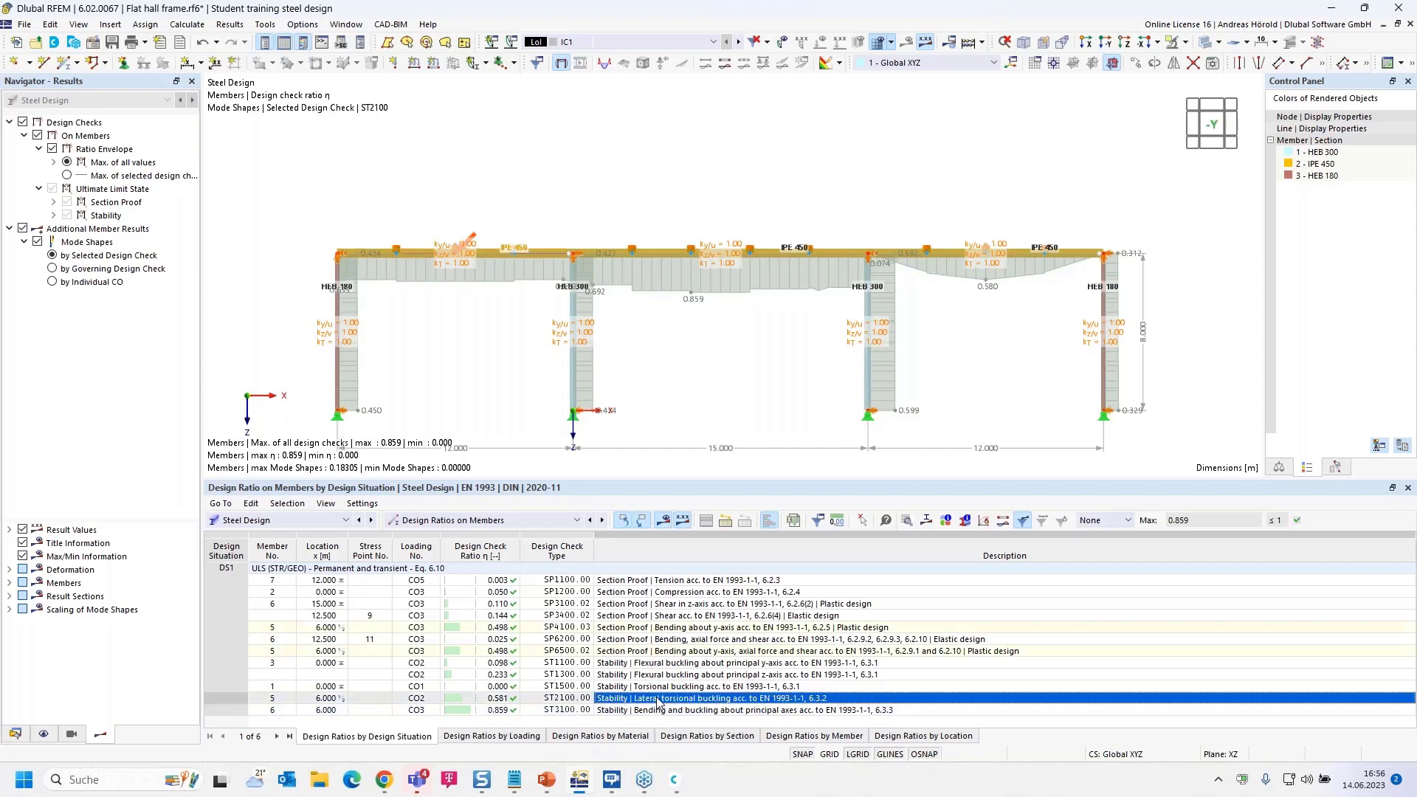
pyautogui.doubleClick(659, 701)
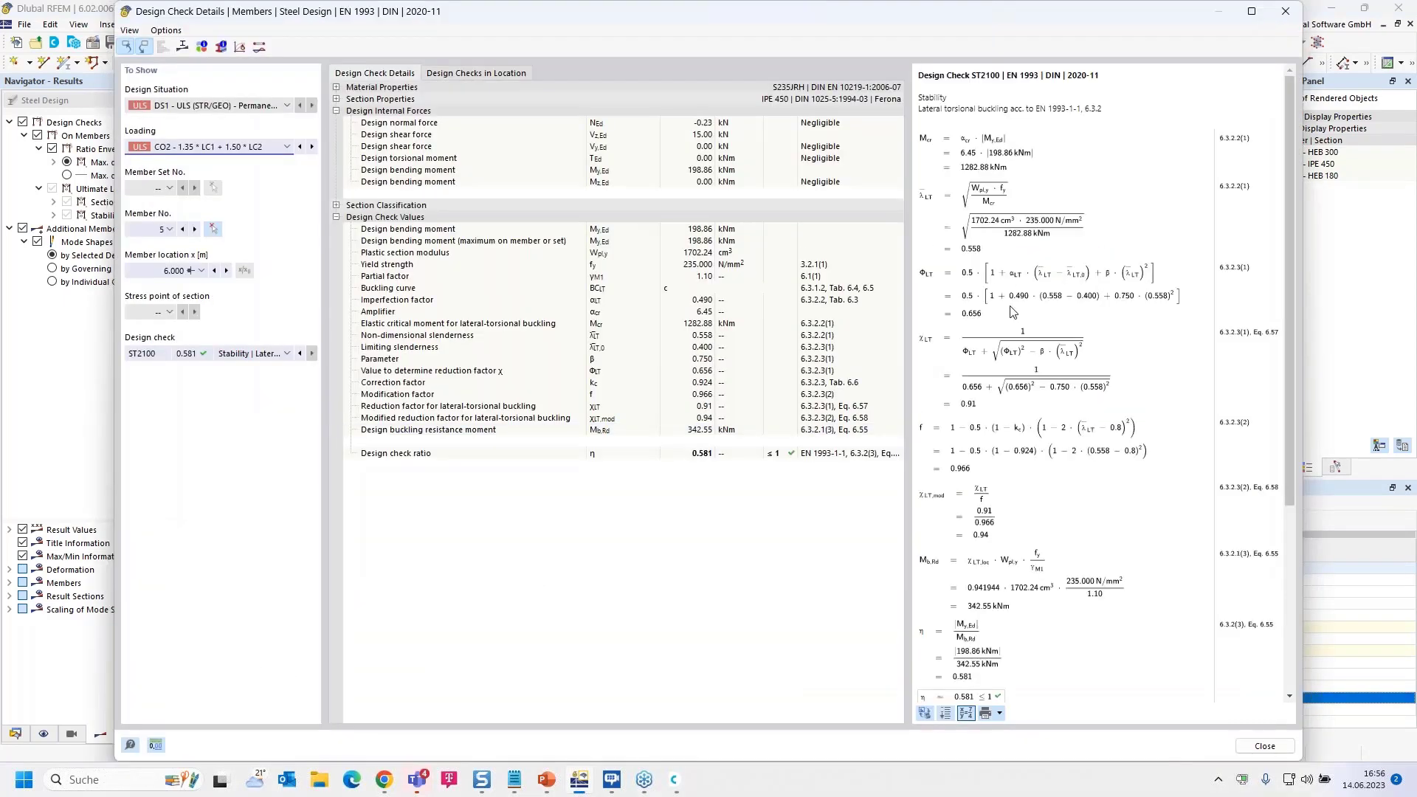
pyautogui.scroll(-5, 1011, 288)
pyautogui.scroll(5, 1017, 280)
pyautogui.click(1285, 12)
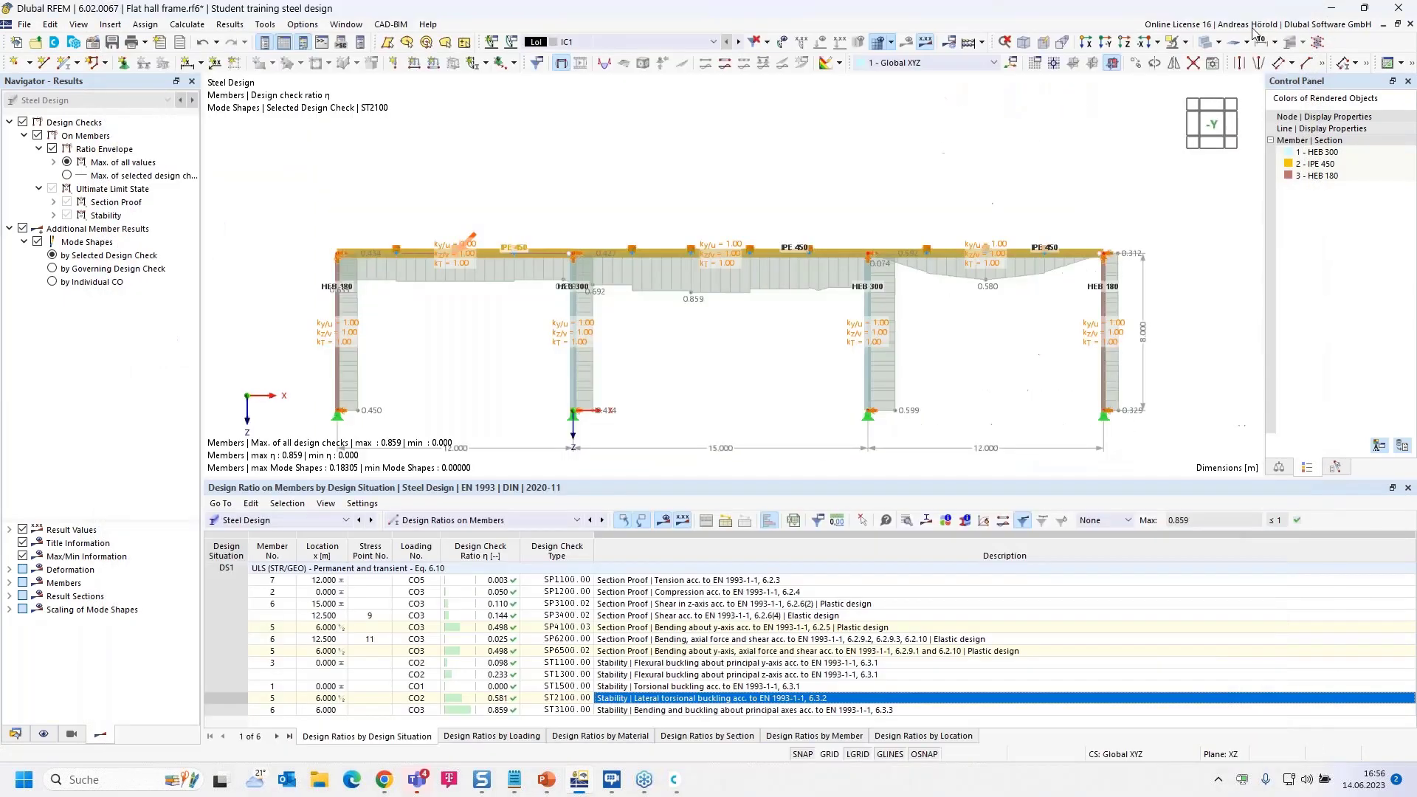